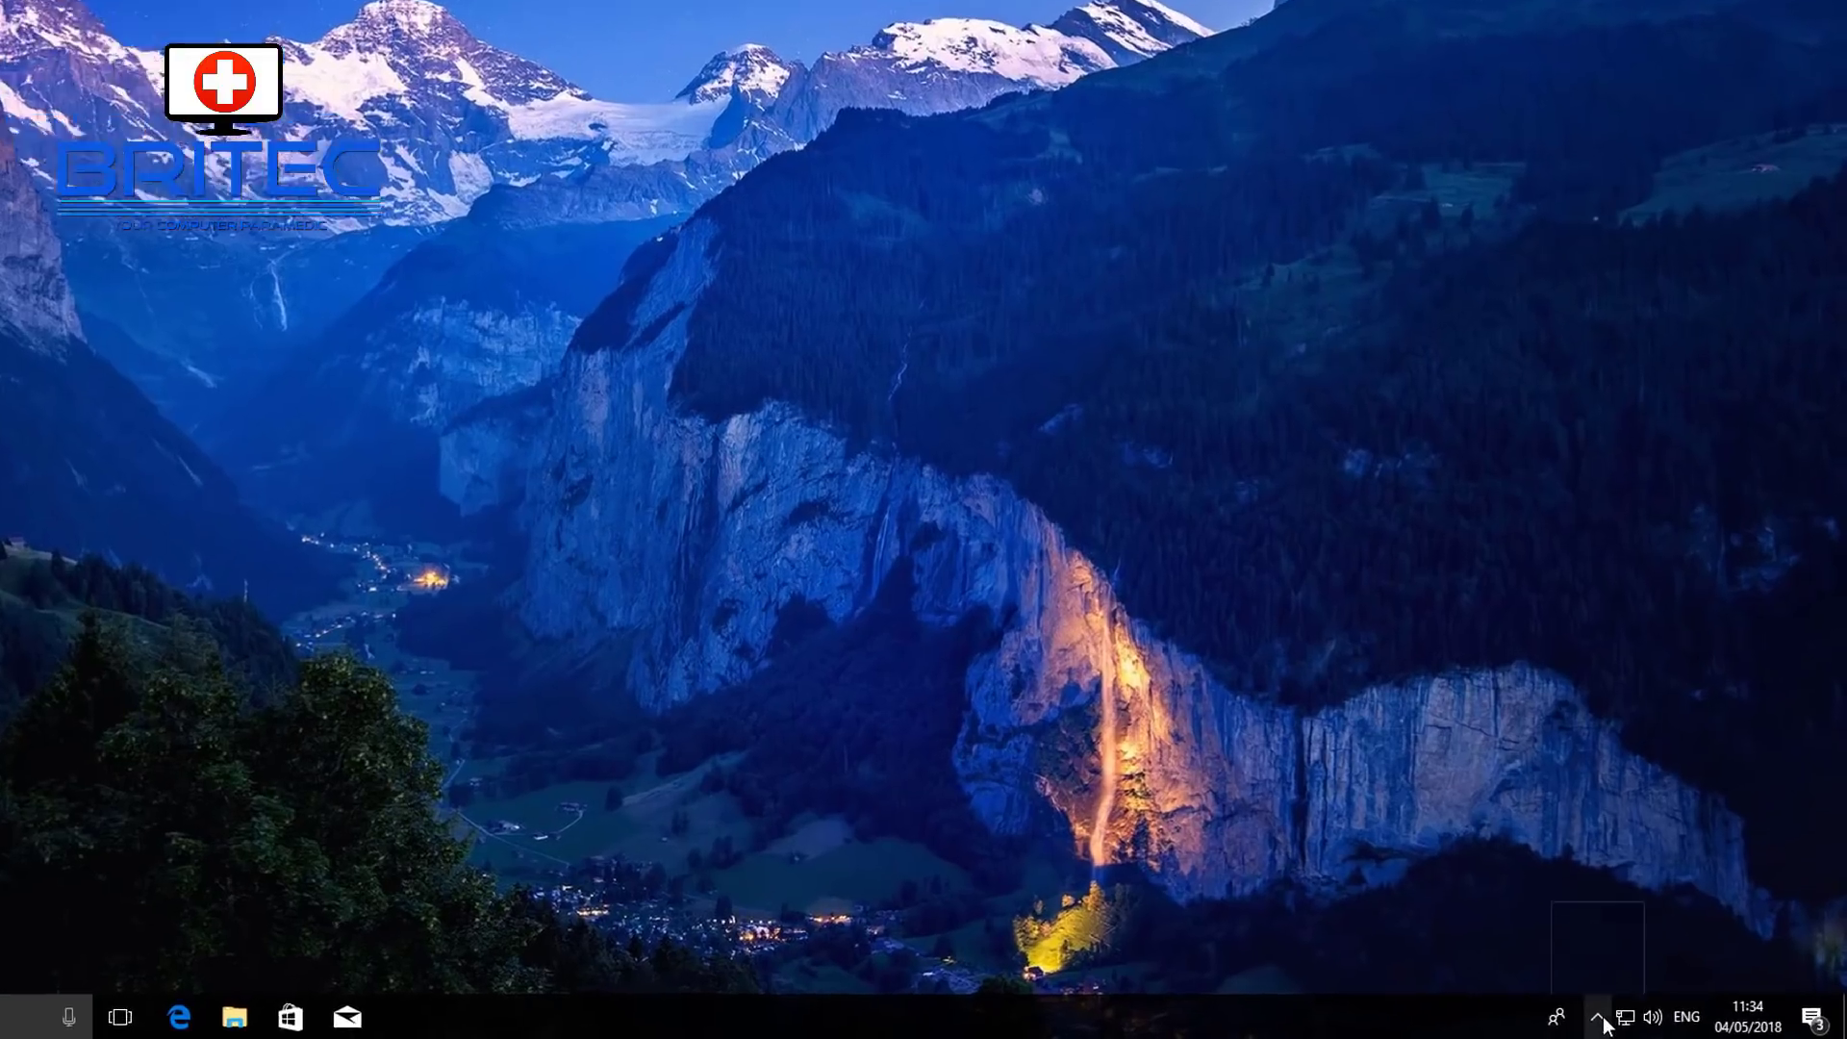
# - Permanently disable all Avast shields, confirm the component stop, and check the antivirus's protection status
pyautogui.click(1640, 1022)
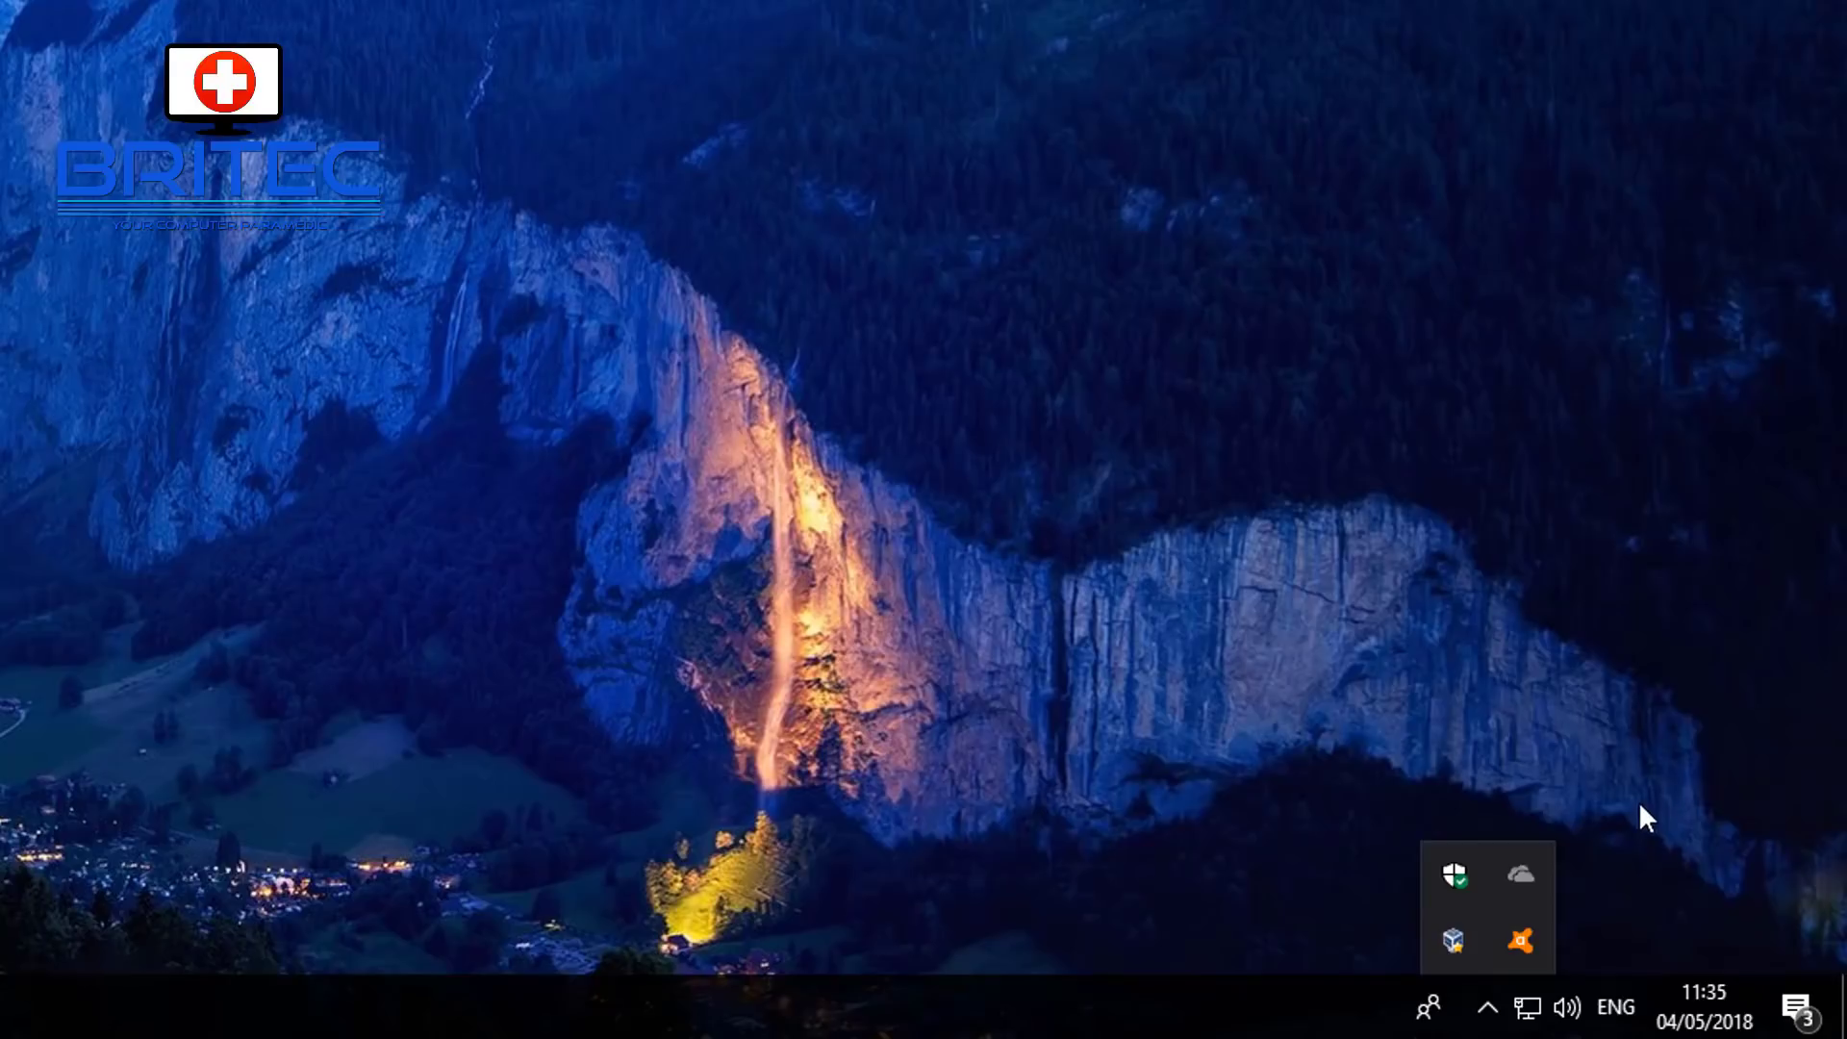
pyautogui.rightClick(1519, 940)
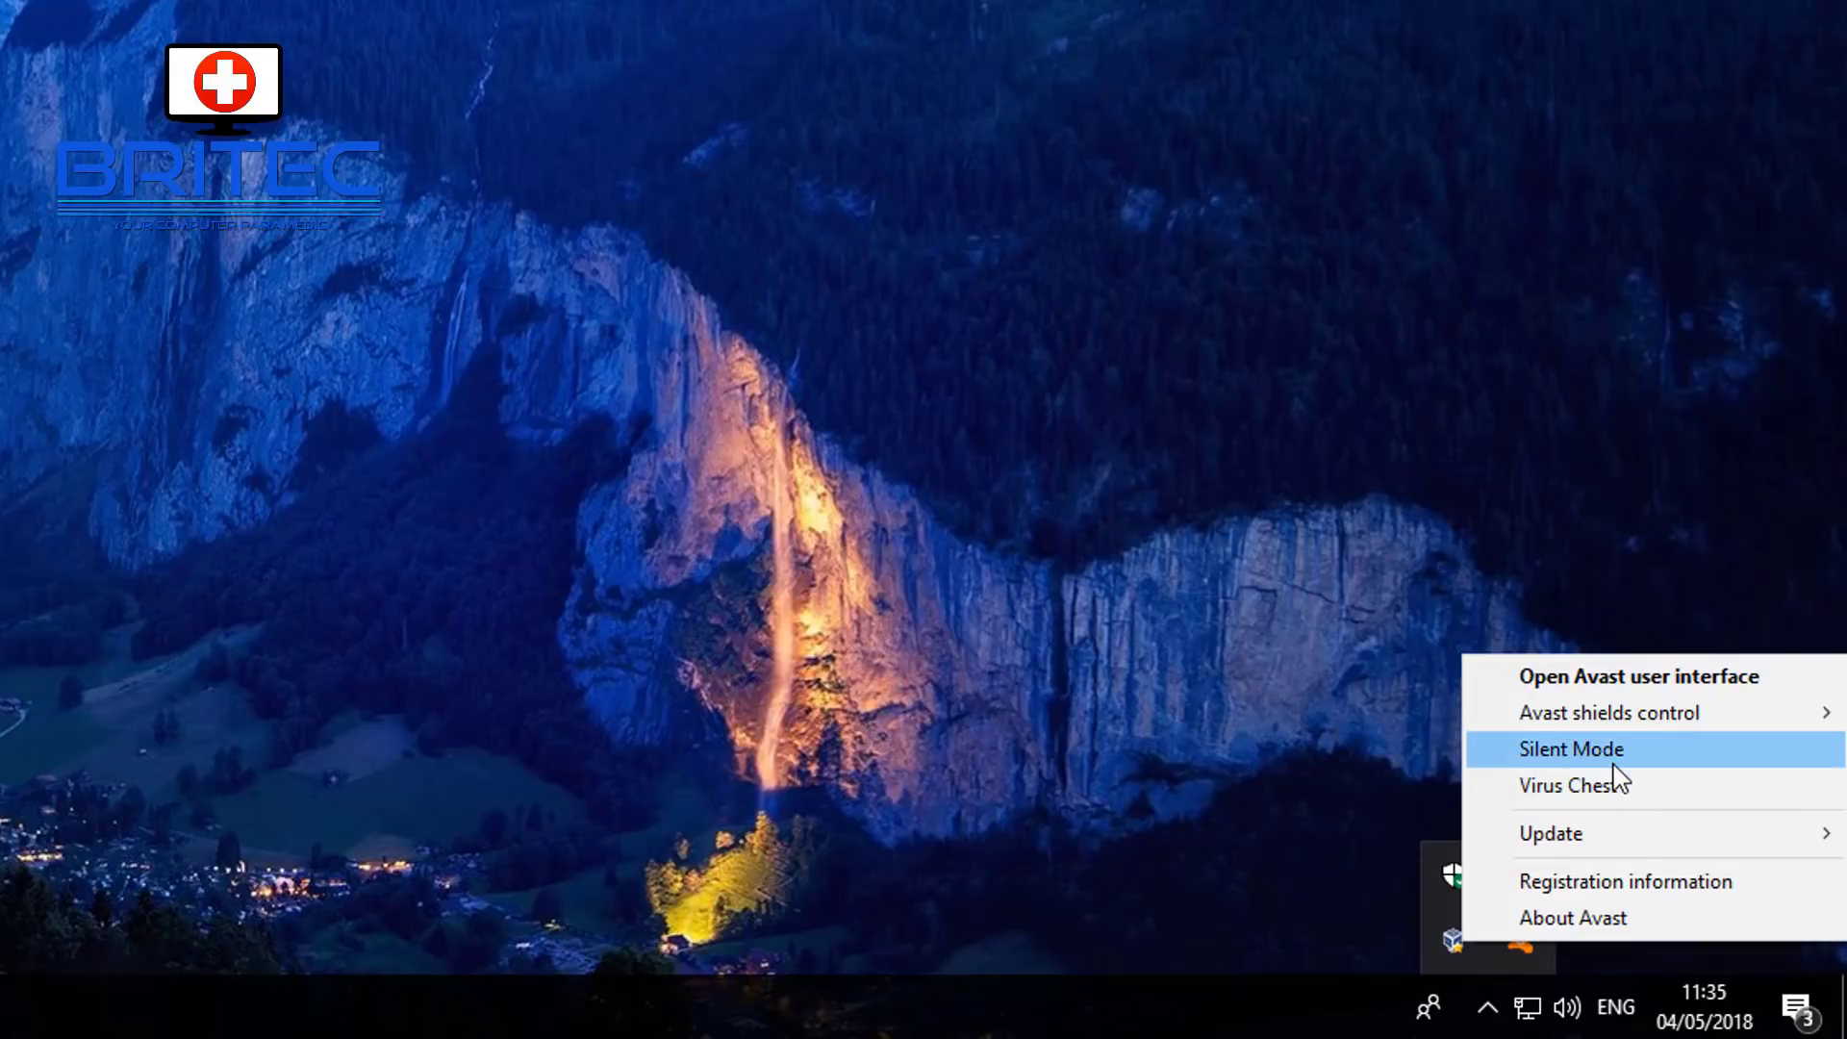
pyautogui.moveTo(1612, 724)
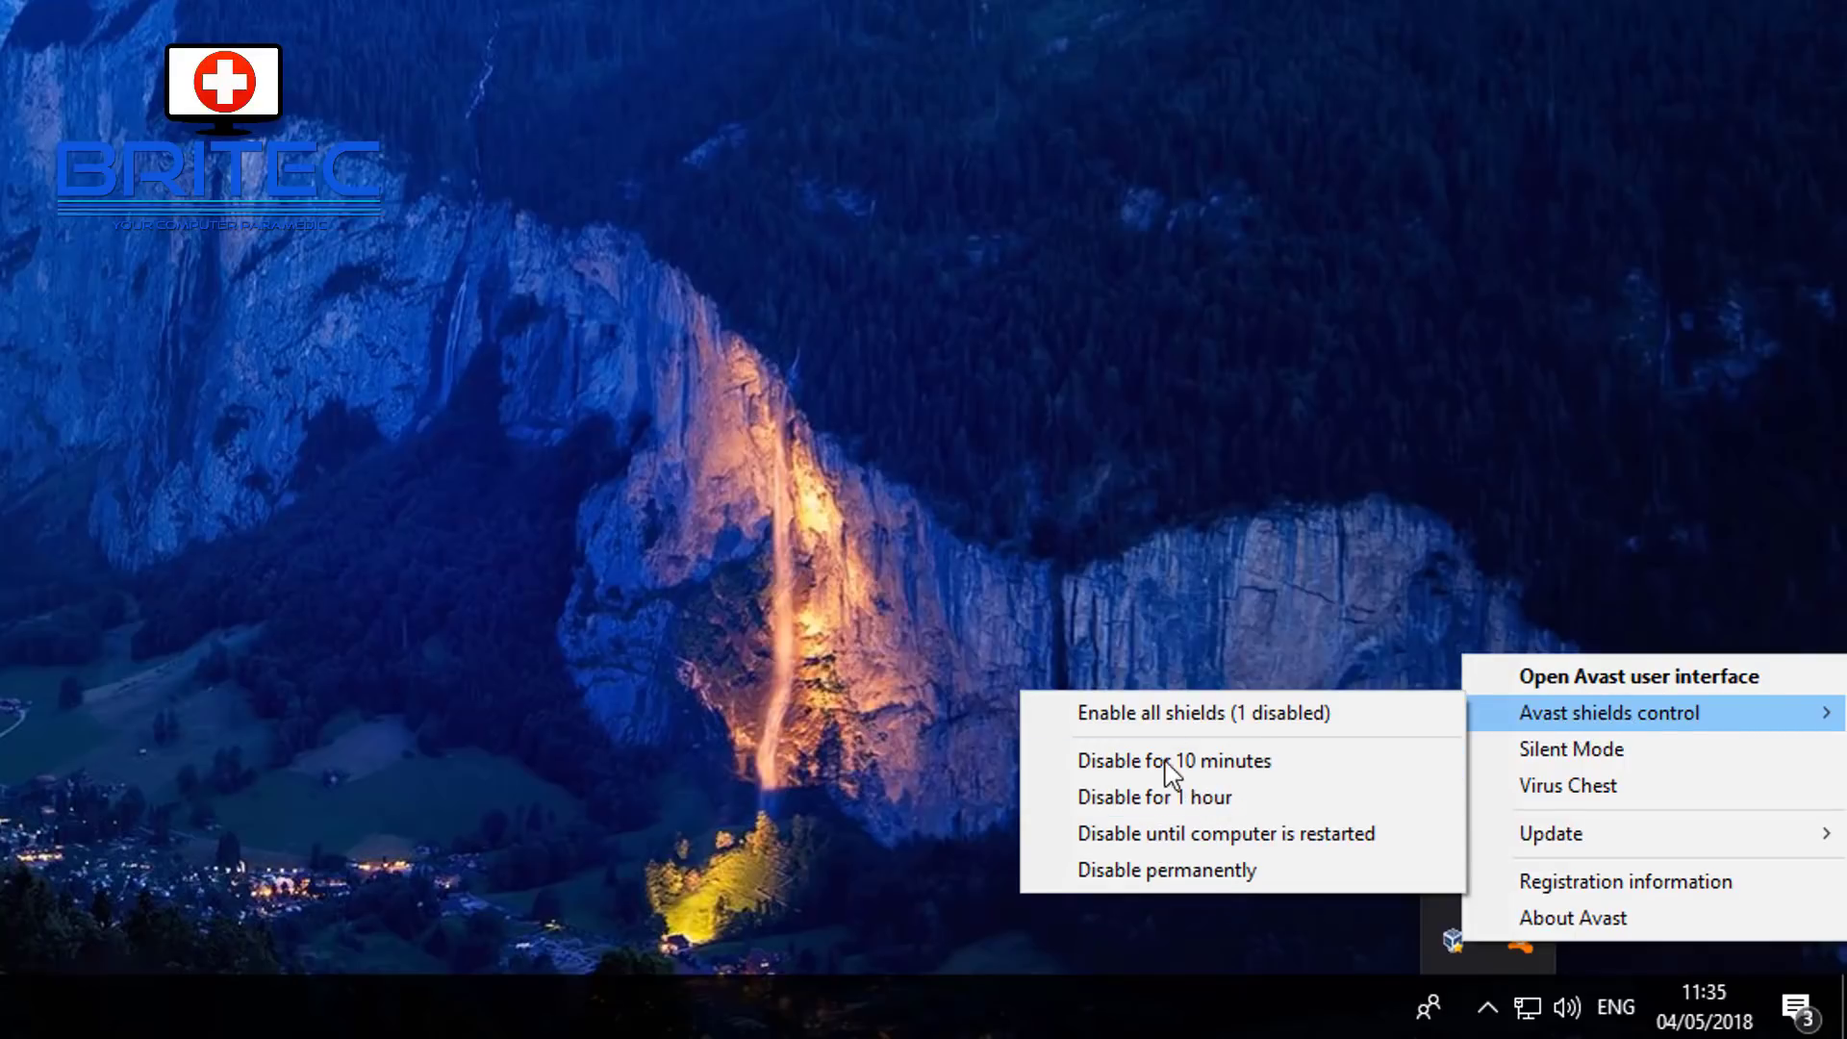
pyautogui.click(1164, 870)
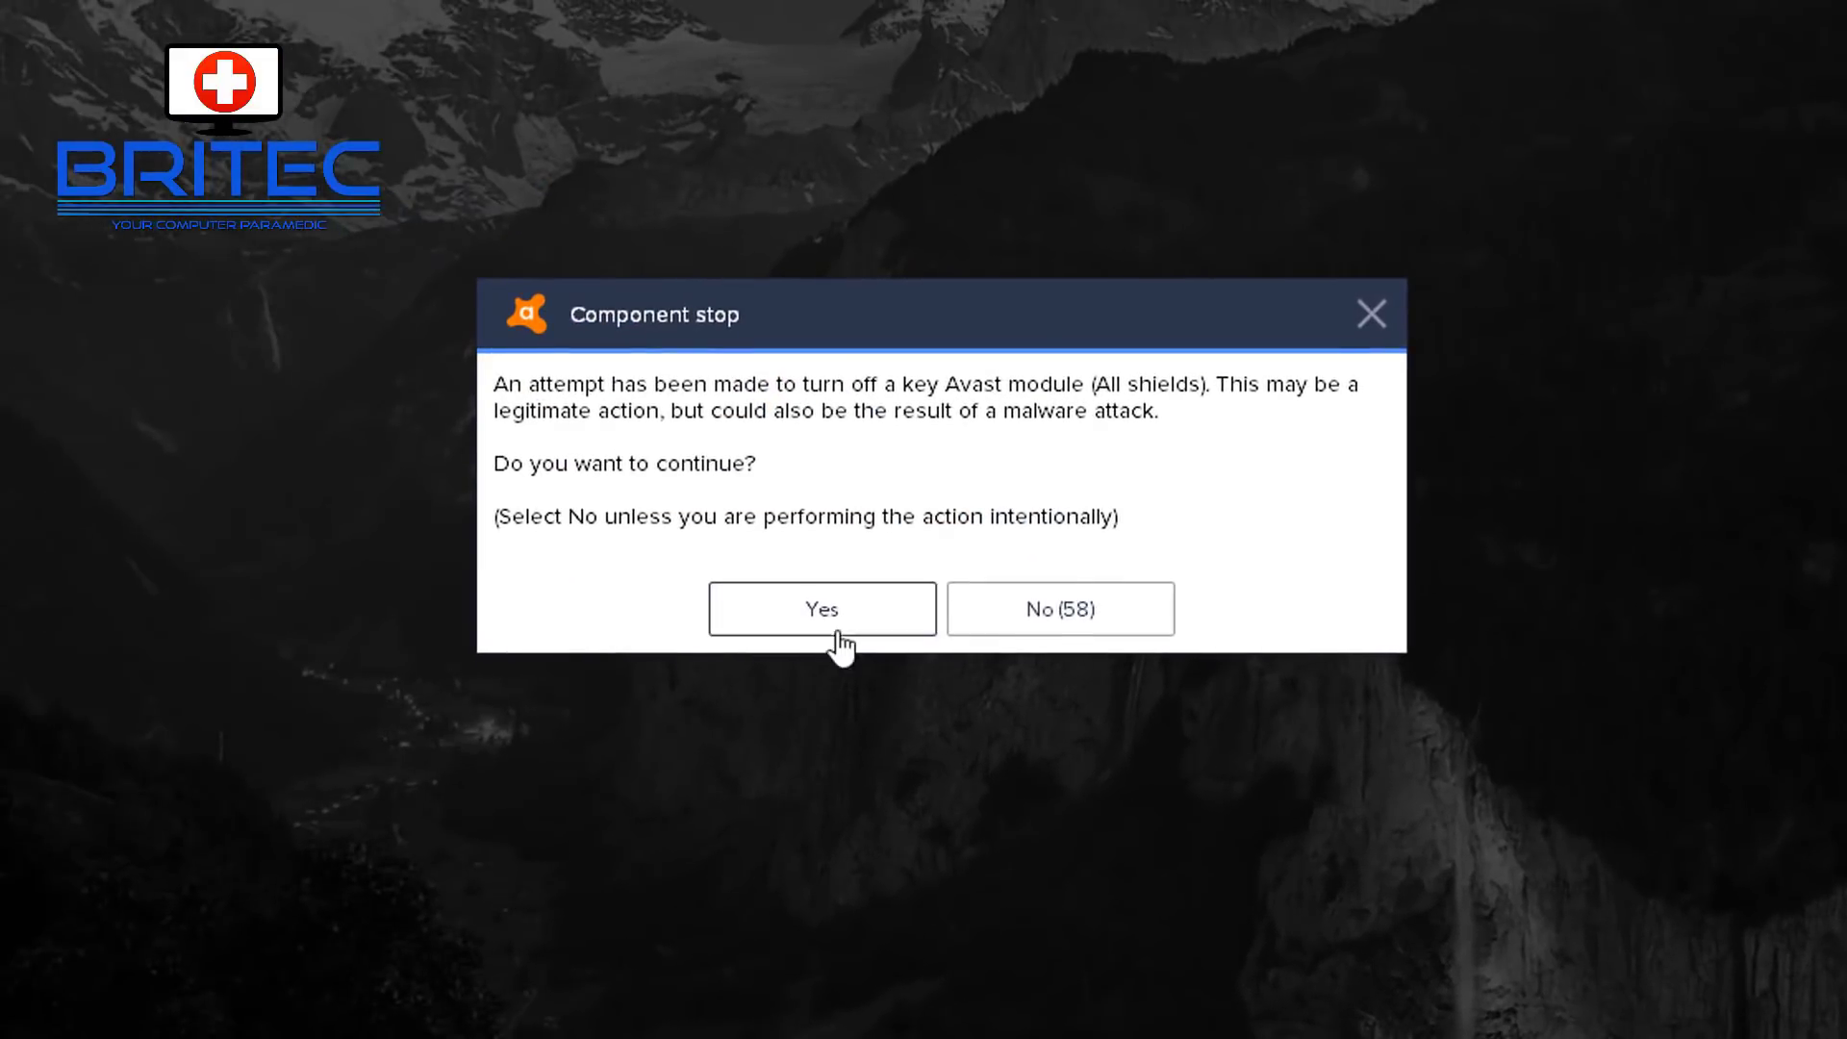
pyautogui.click(837, 626)
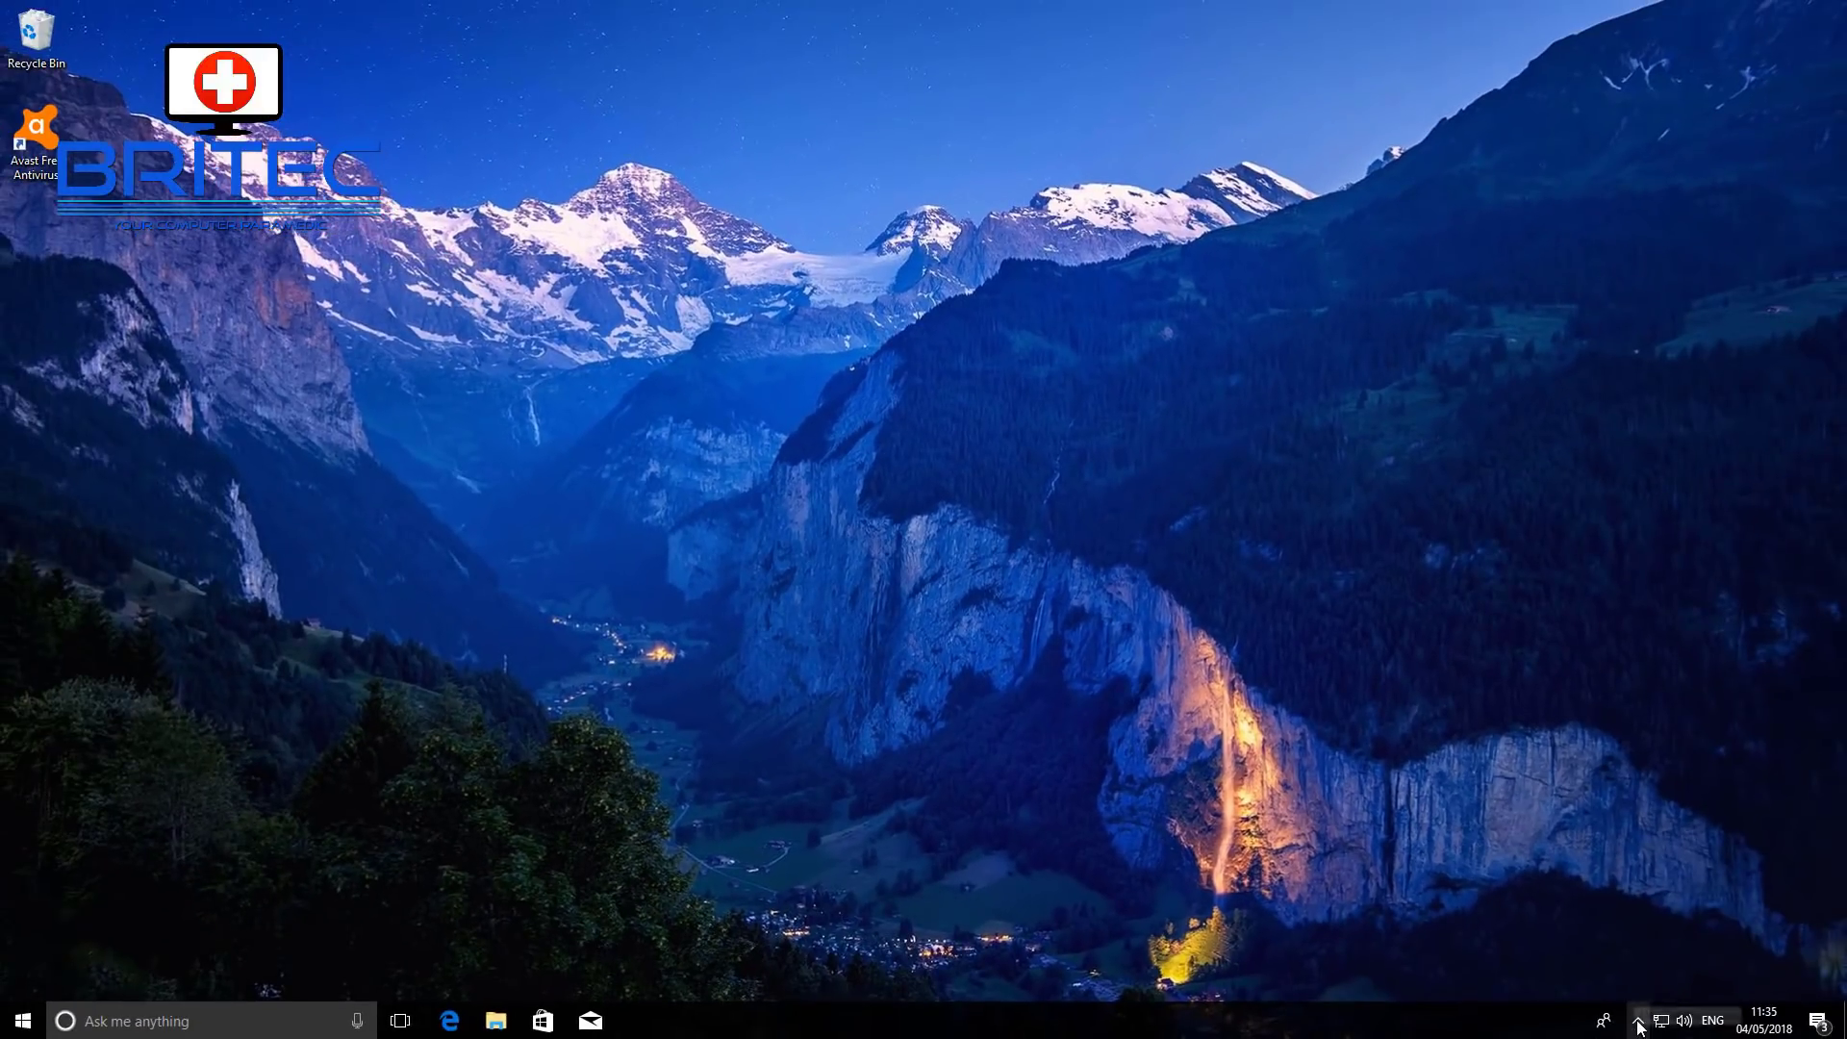
pyautogui.click(1638, 1024)
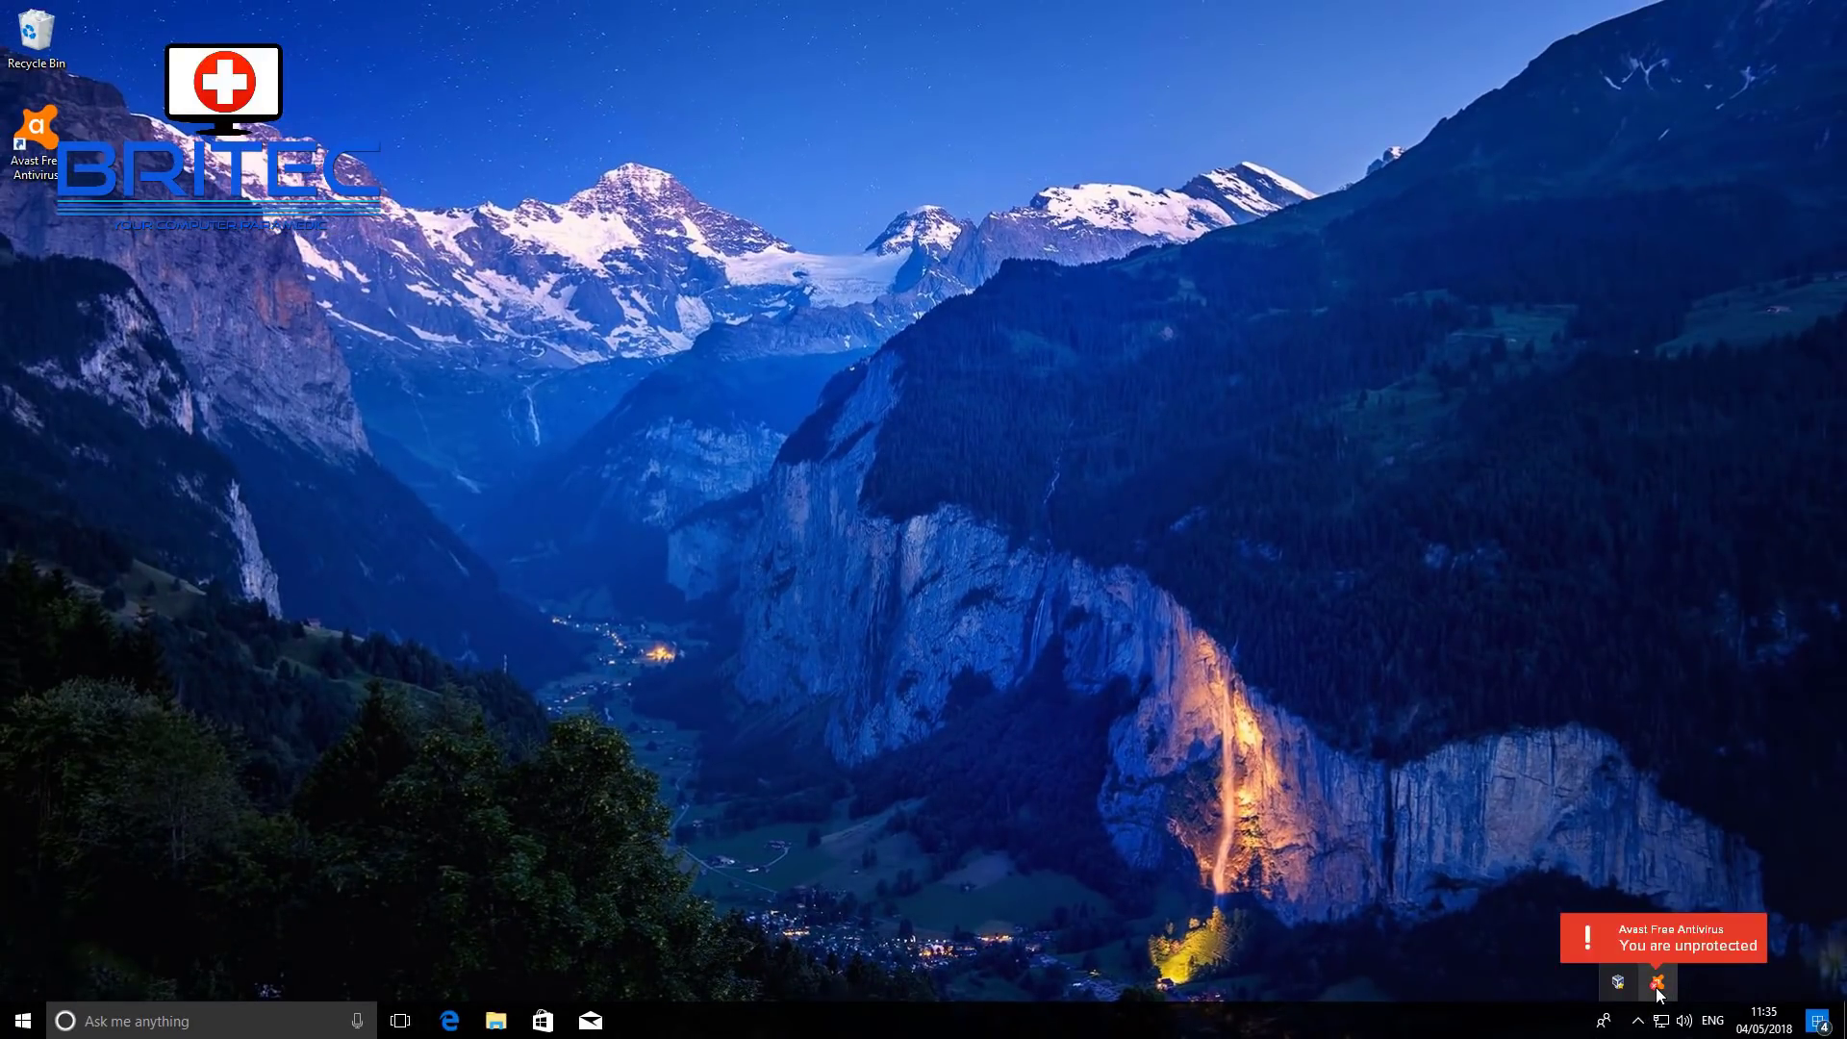
pyautogui.click(1382, 806)
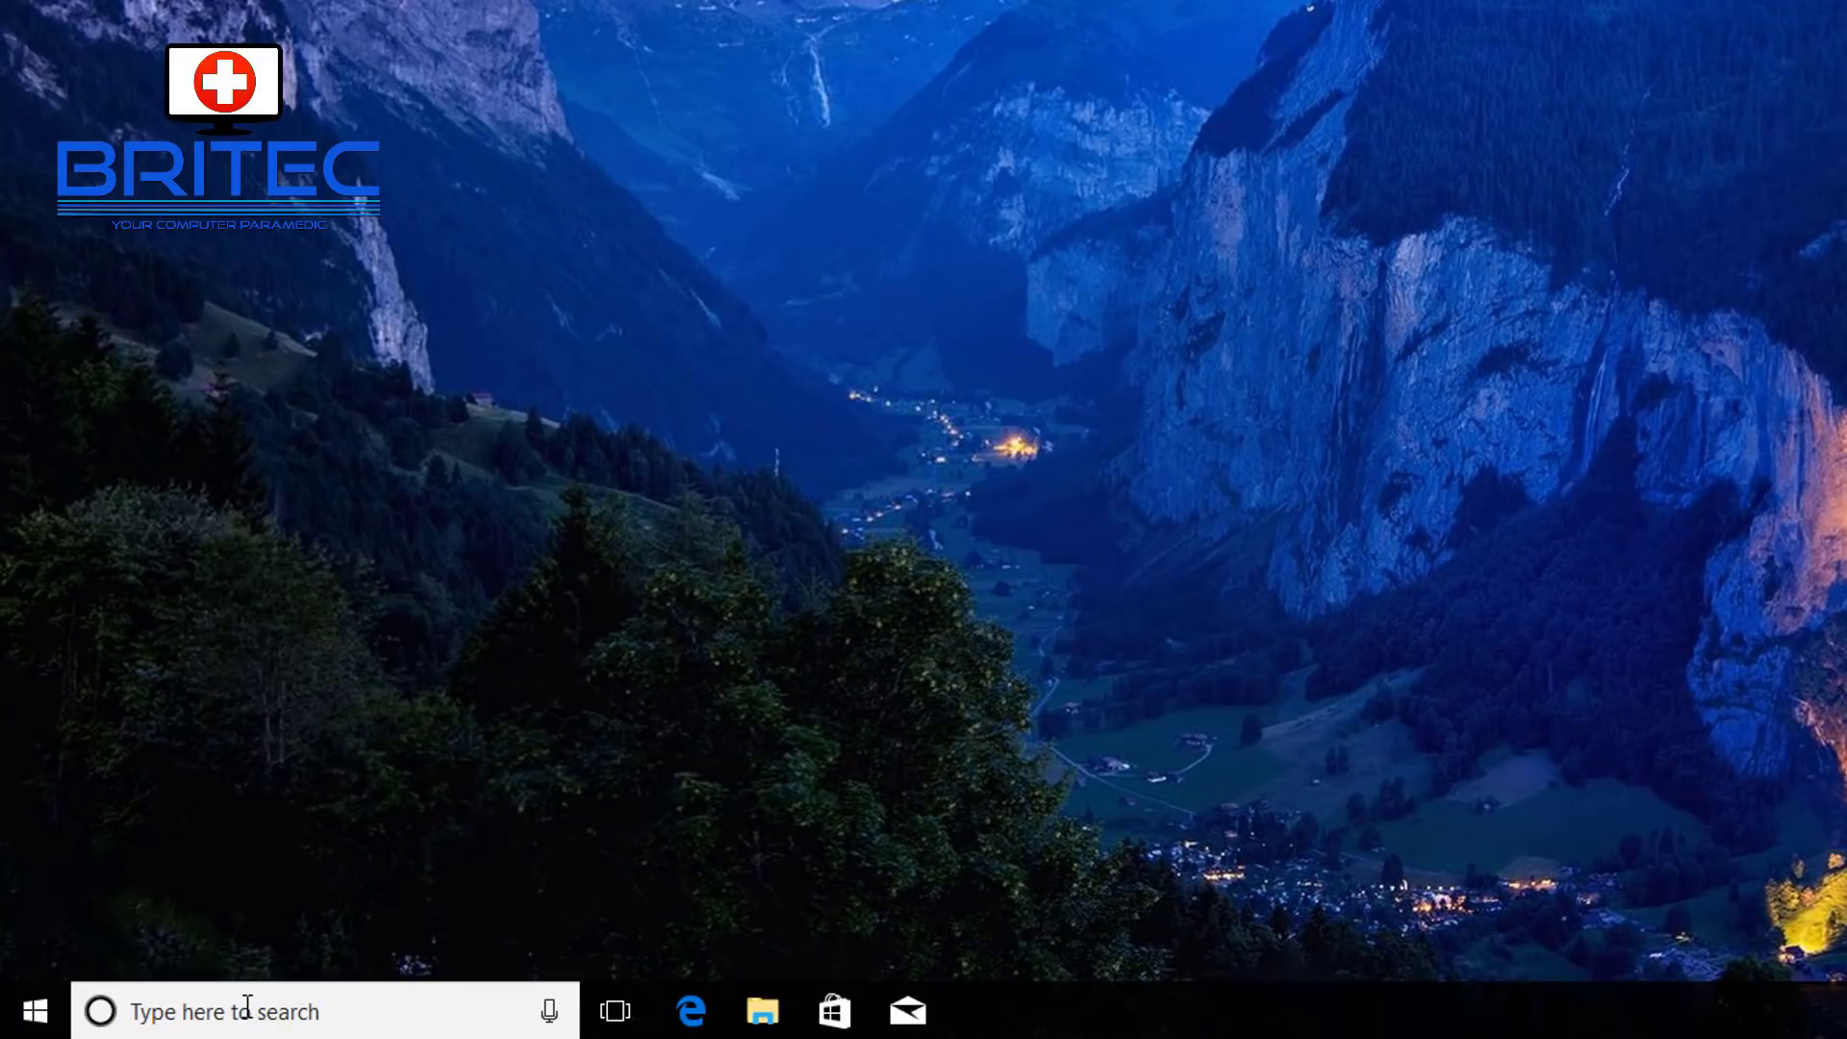
# - Find and open Control Panel, and bring up the Windows Defender Firewall page under System and Security
pyautogui.click(248, 1006)
pyautogui.write('control panel')
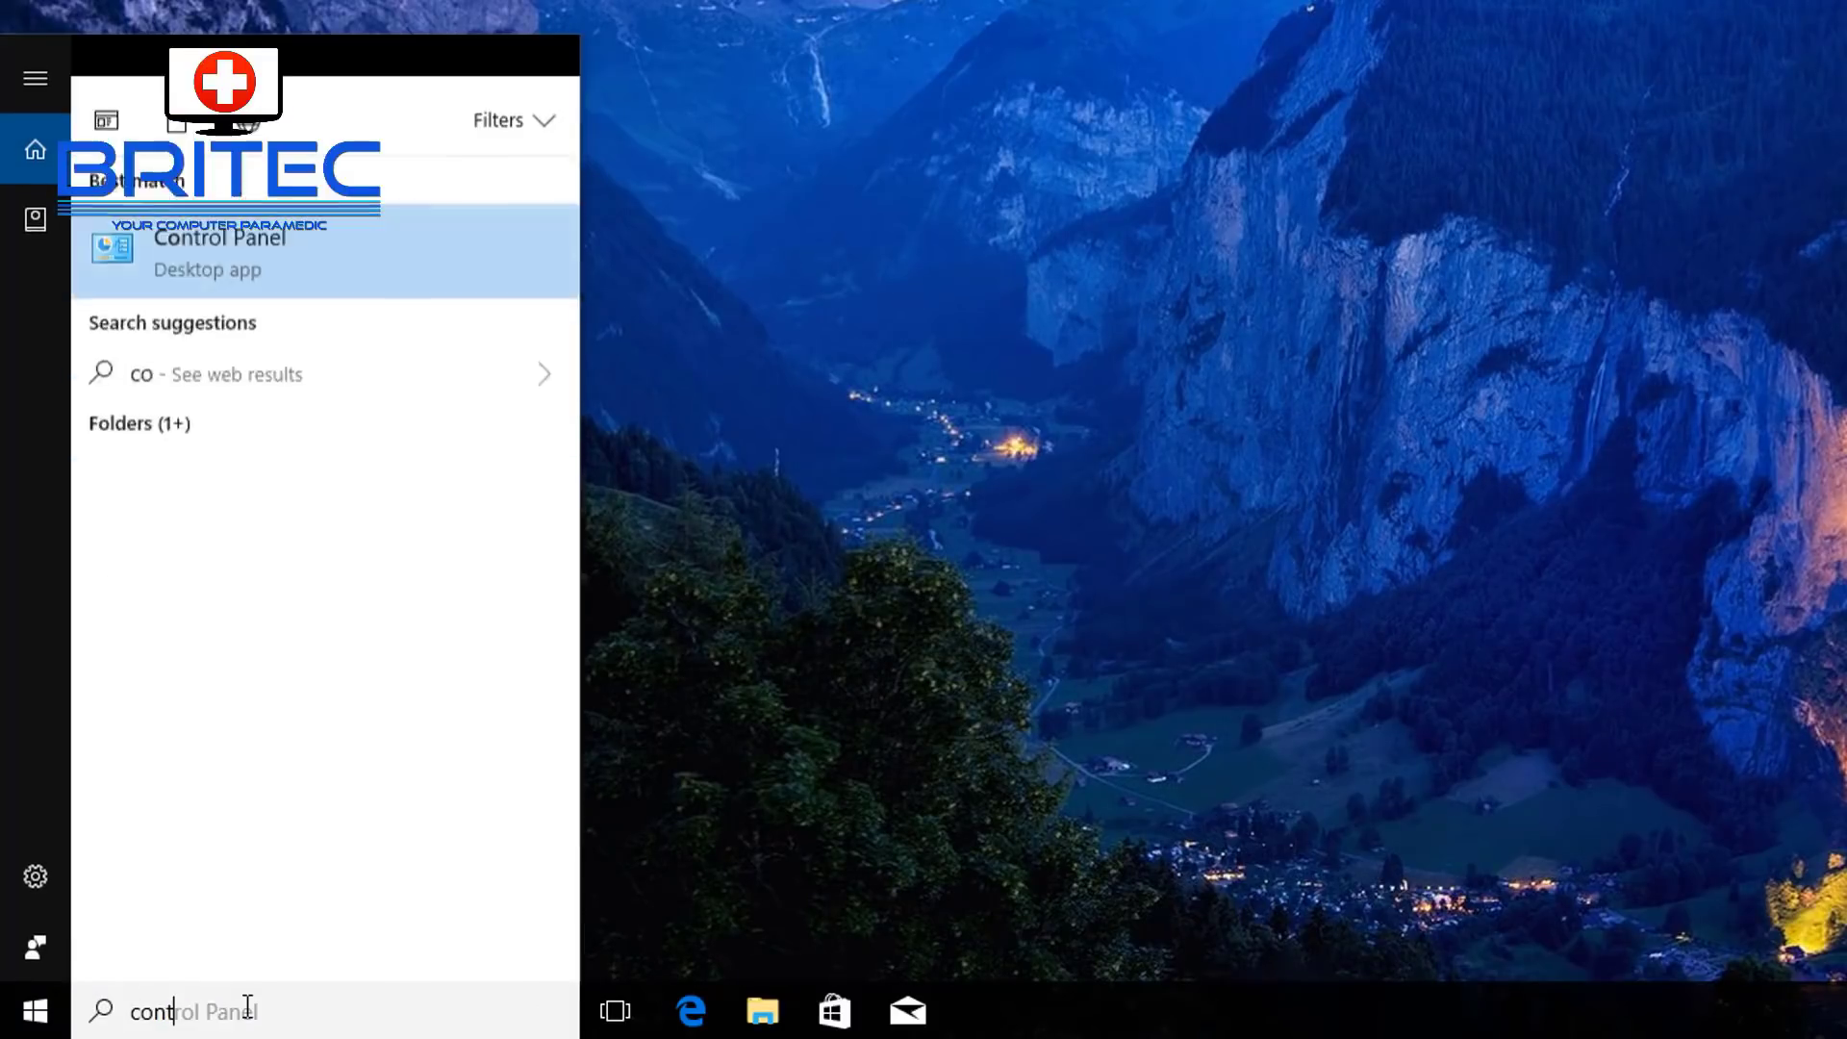
pyautogui.click(240, 231)
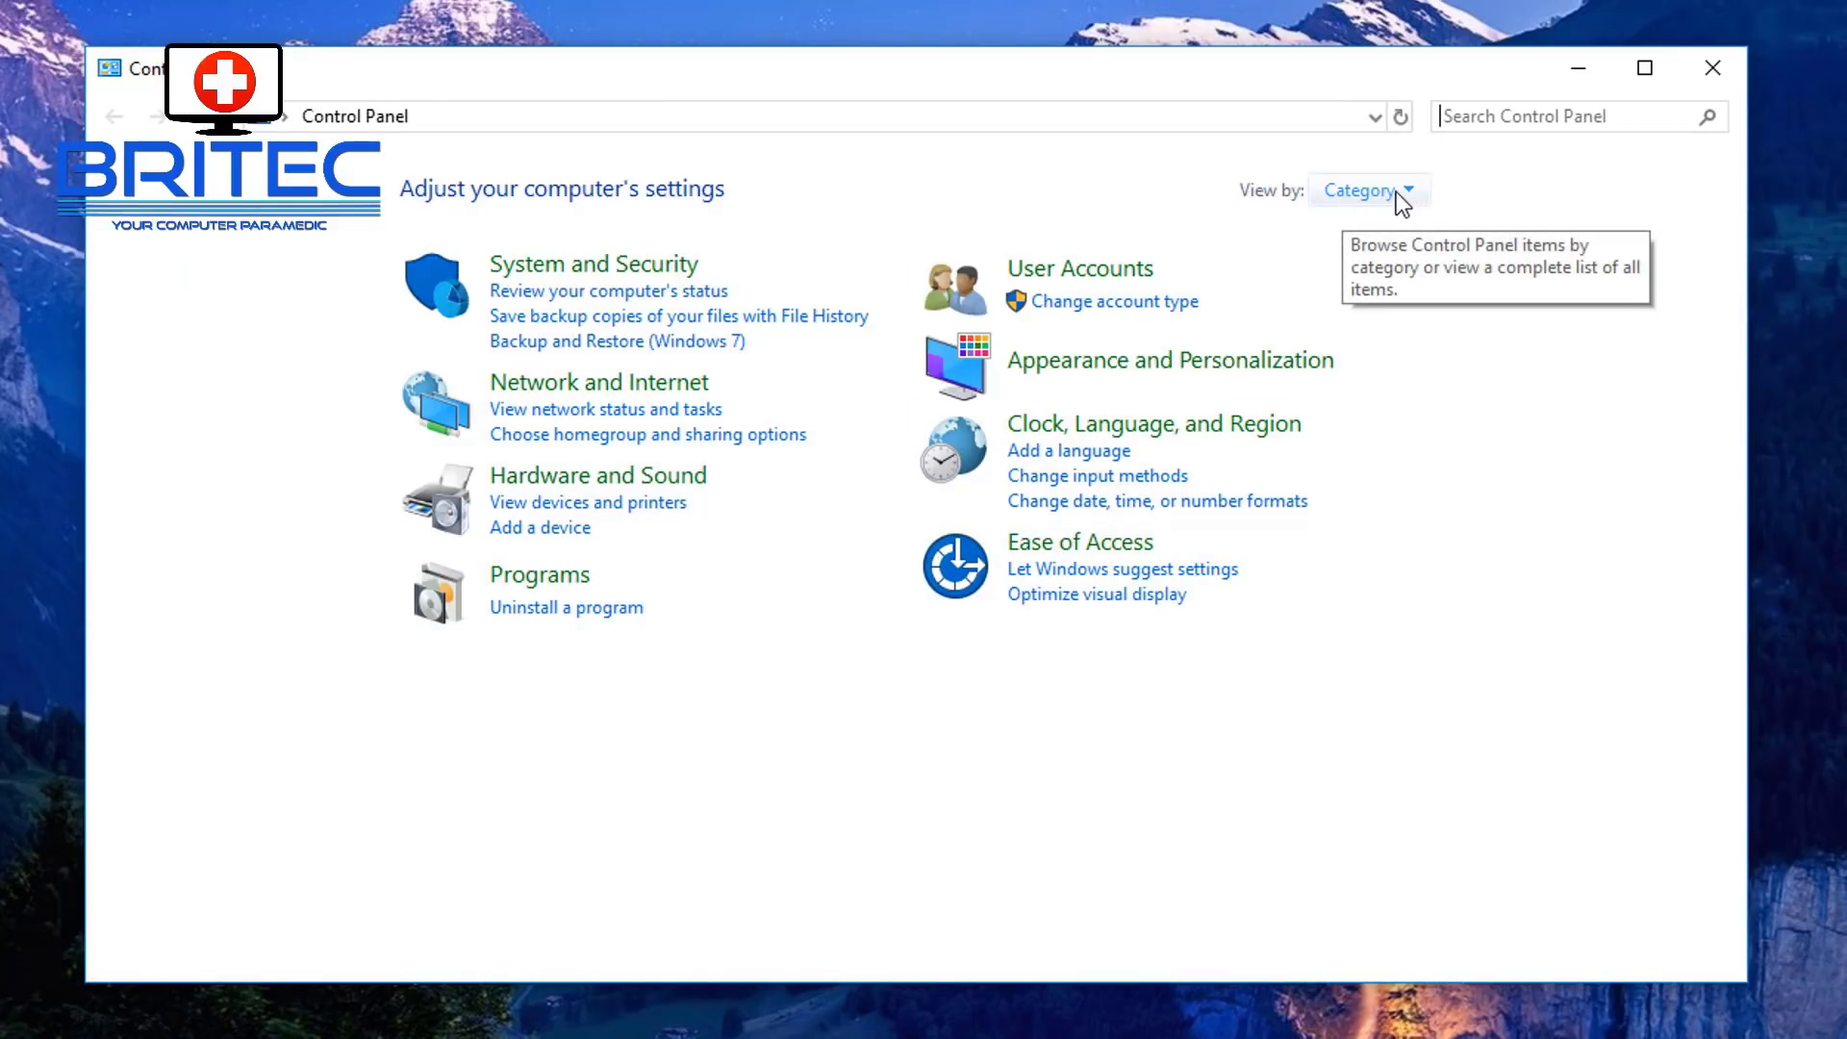
pyautogui.click(653, 266)
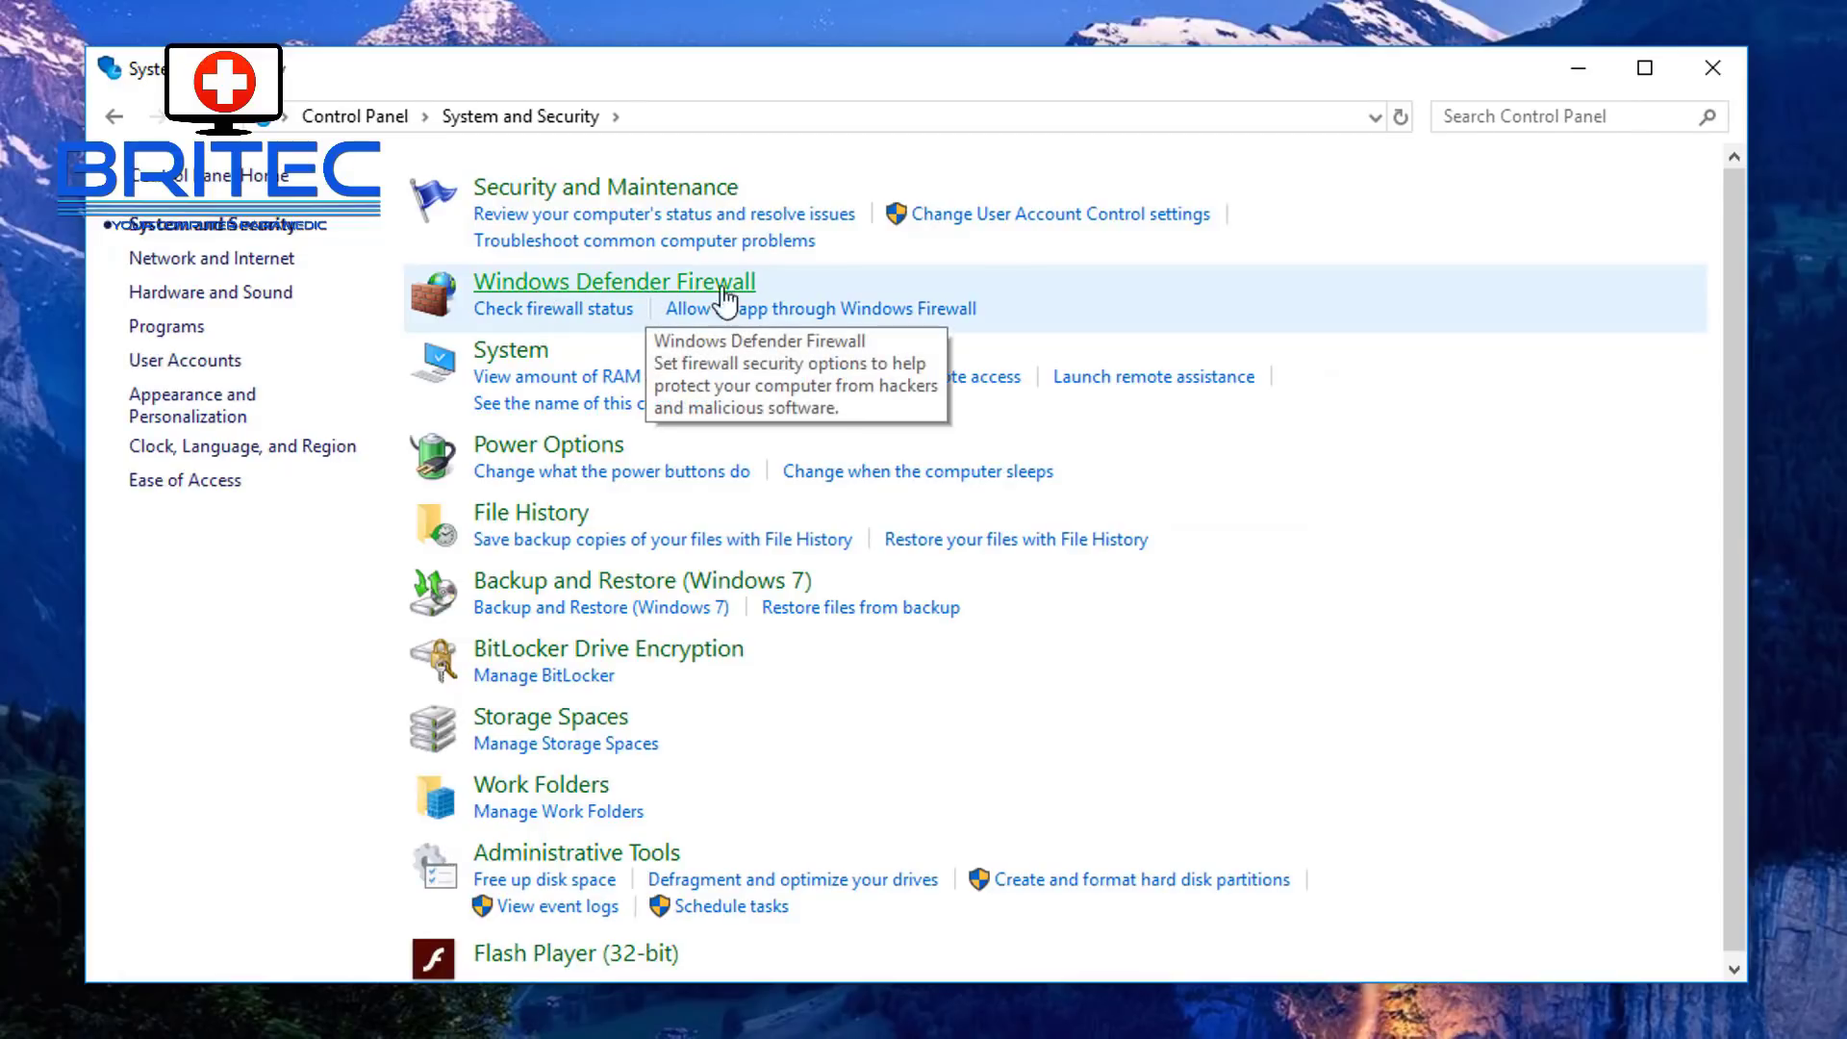
pyautogui.click(635, 285)
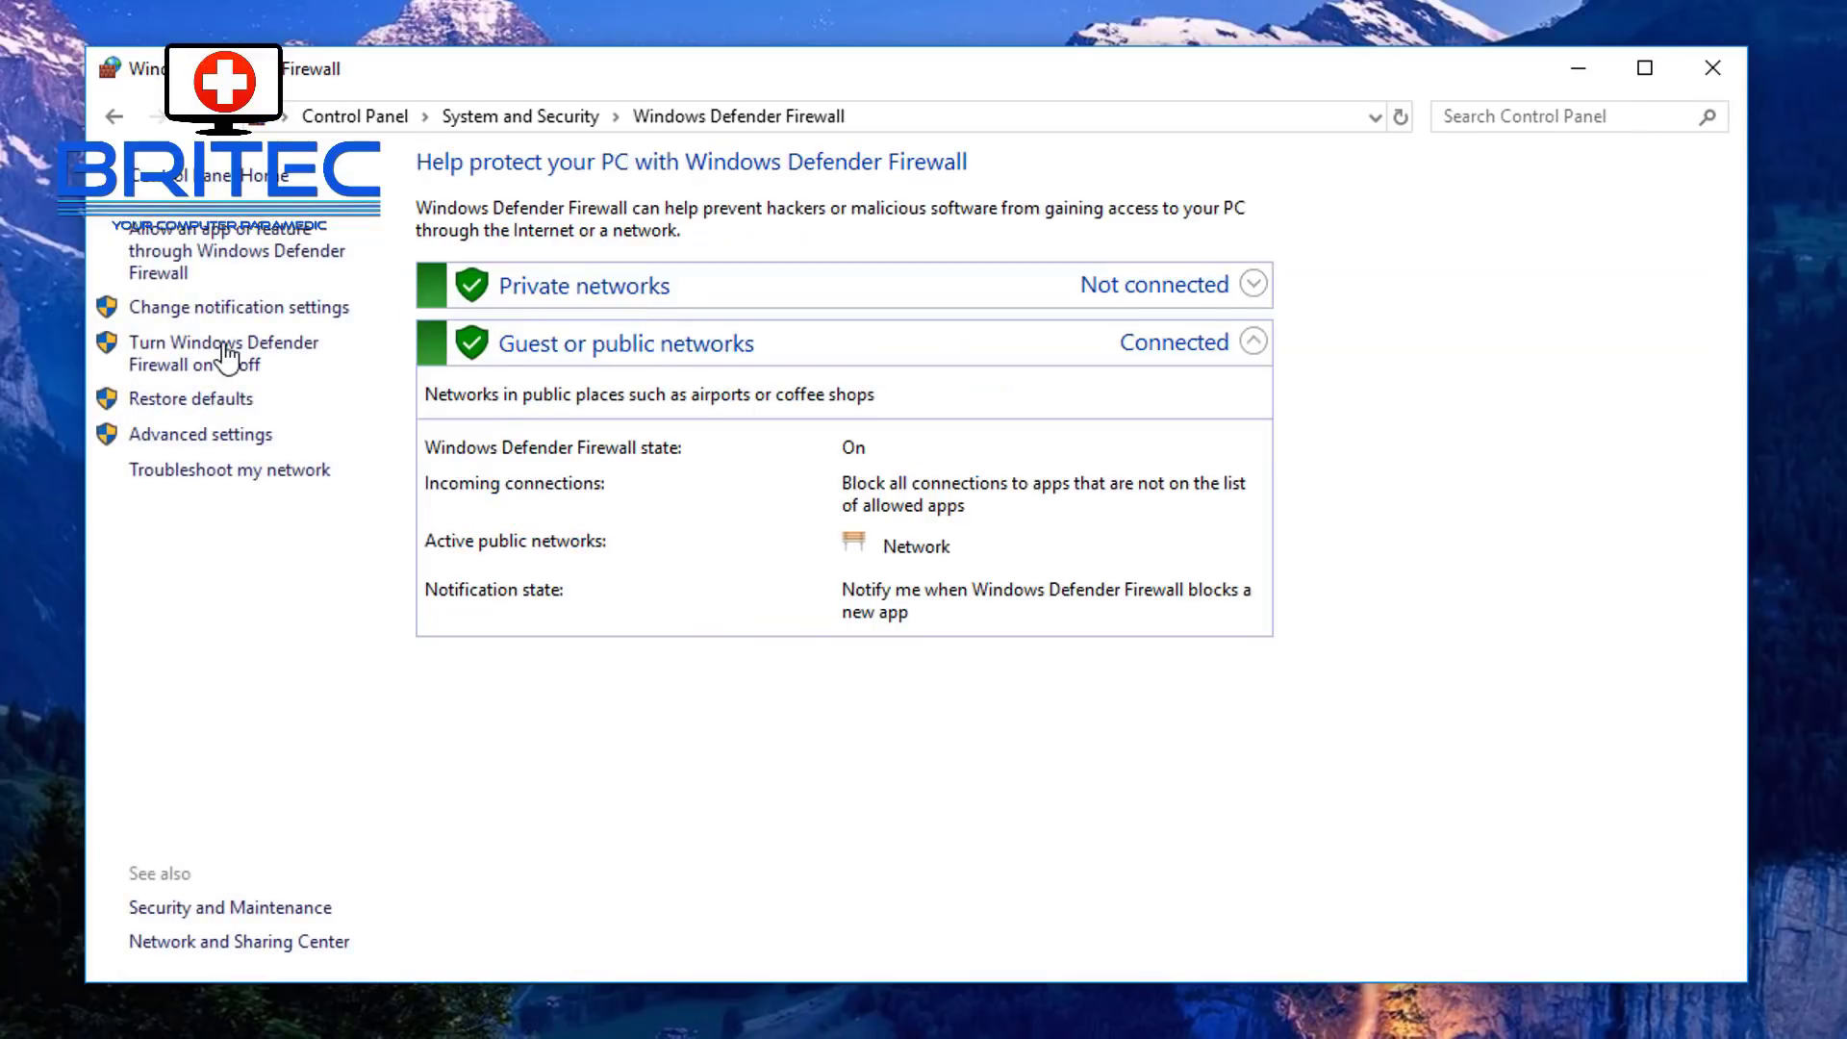
# - Turn off Windows Defender Firewall for both private and public networks, apply the change, and close Control Panel
pyautogui.click(266, 361)
pyautogui.click(578, 390)
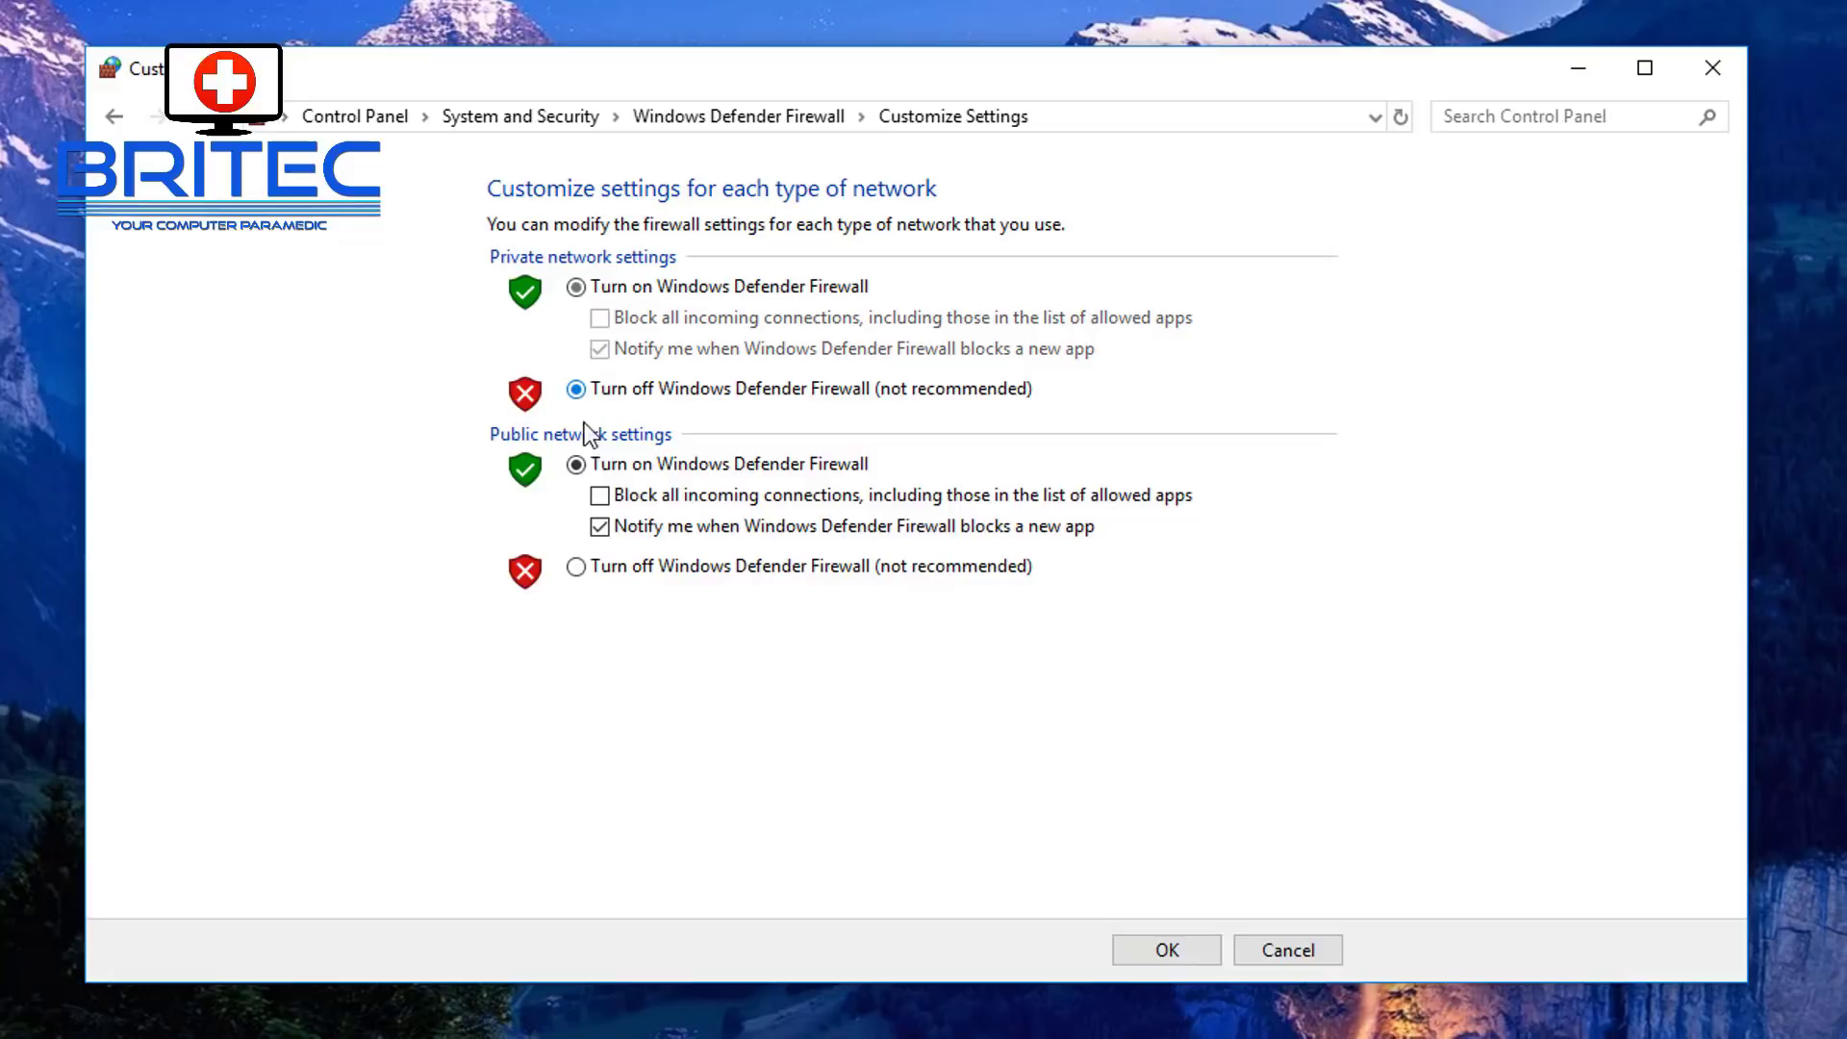
pyautogui.click(576, 570)
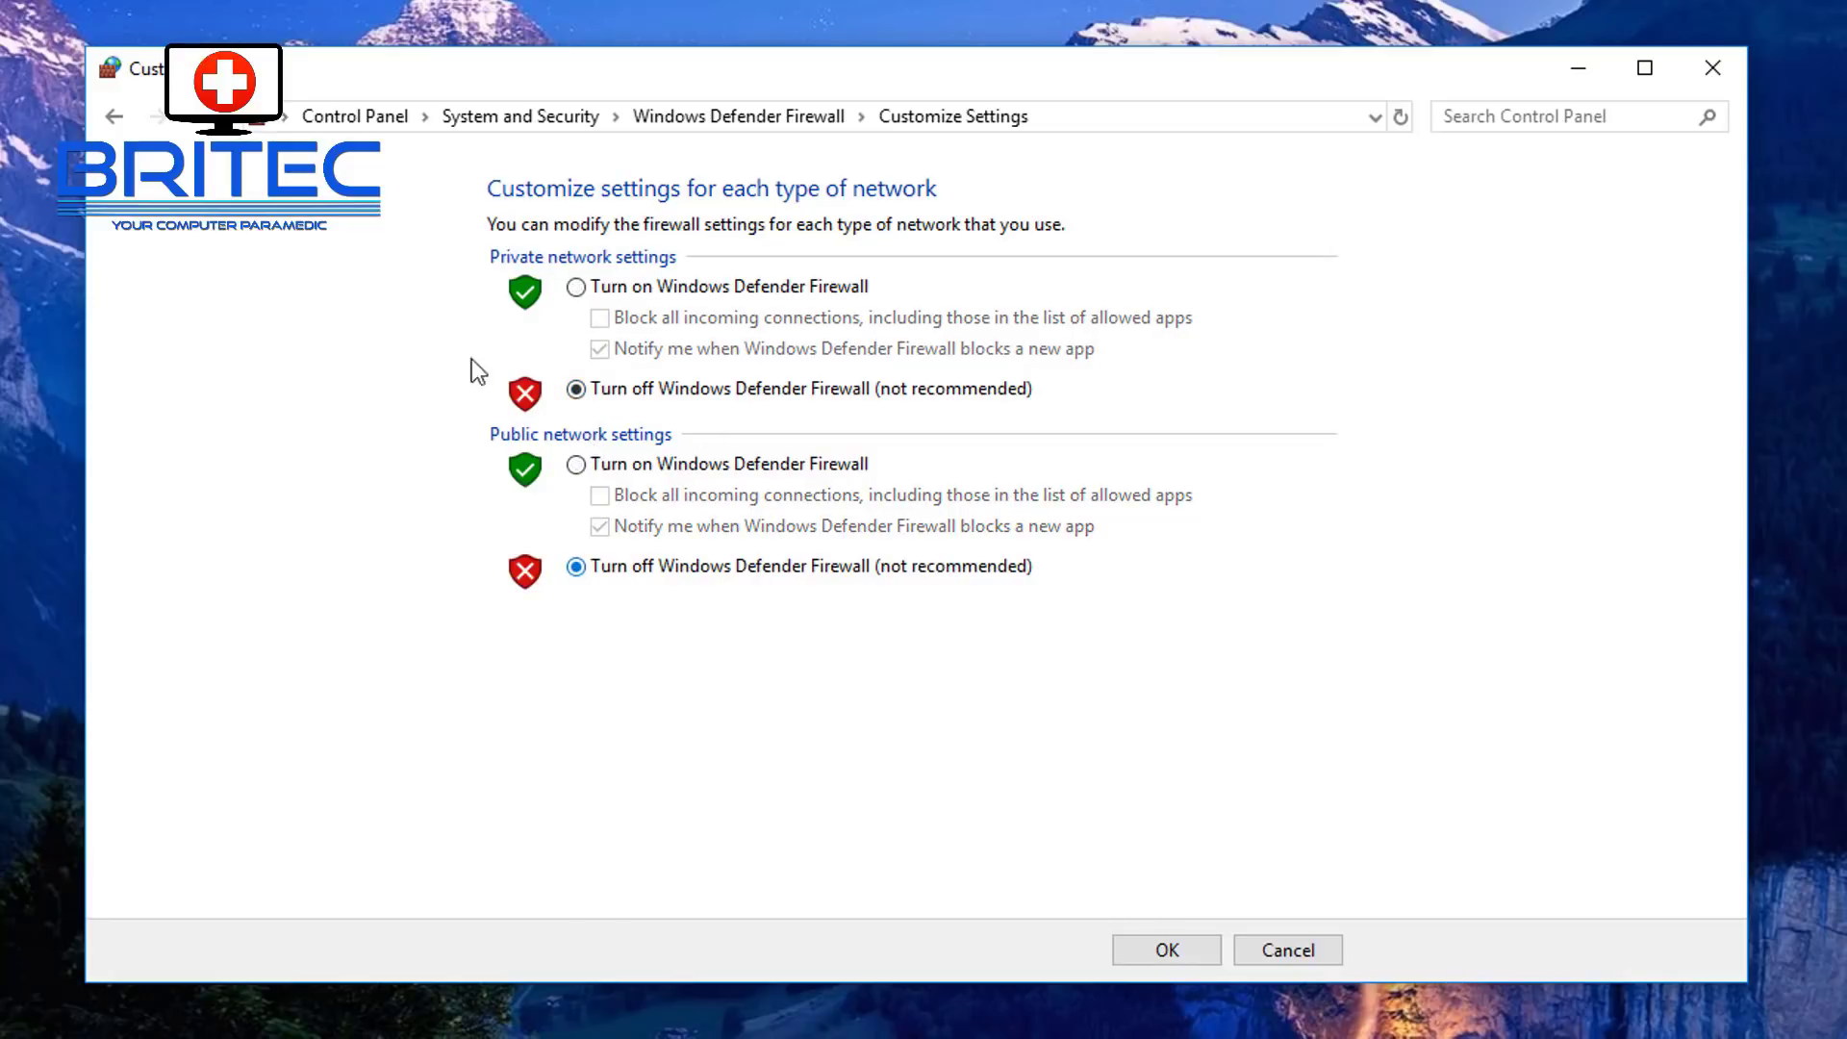
pyautogui.click(1162, 955)
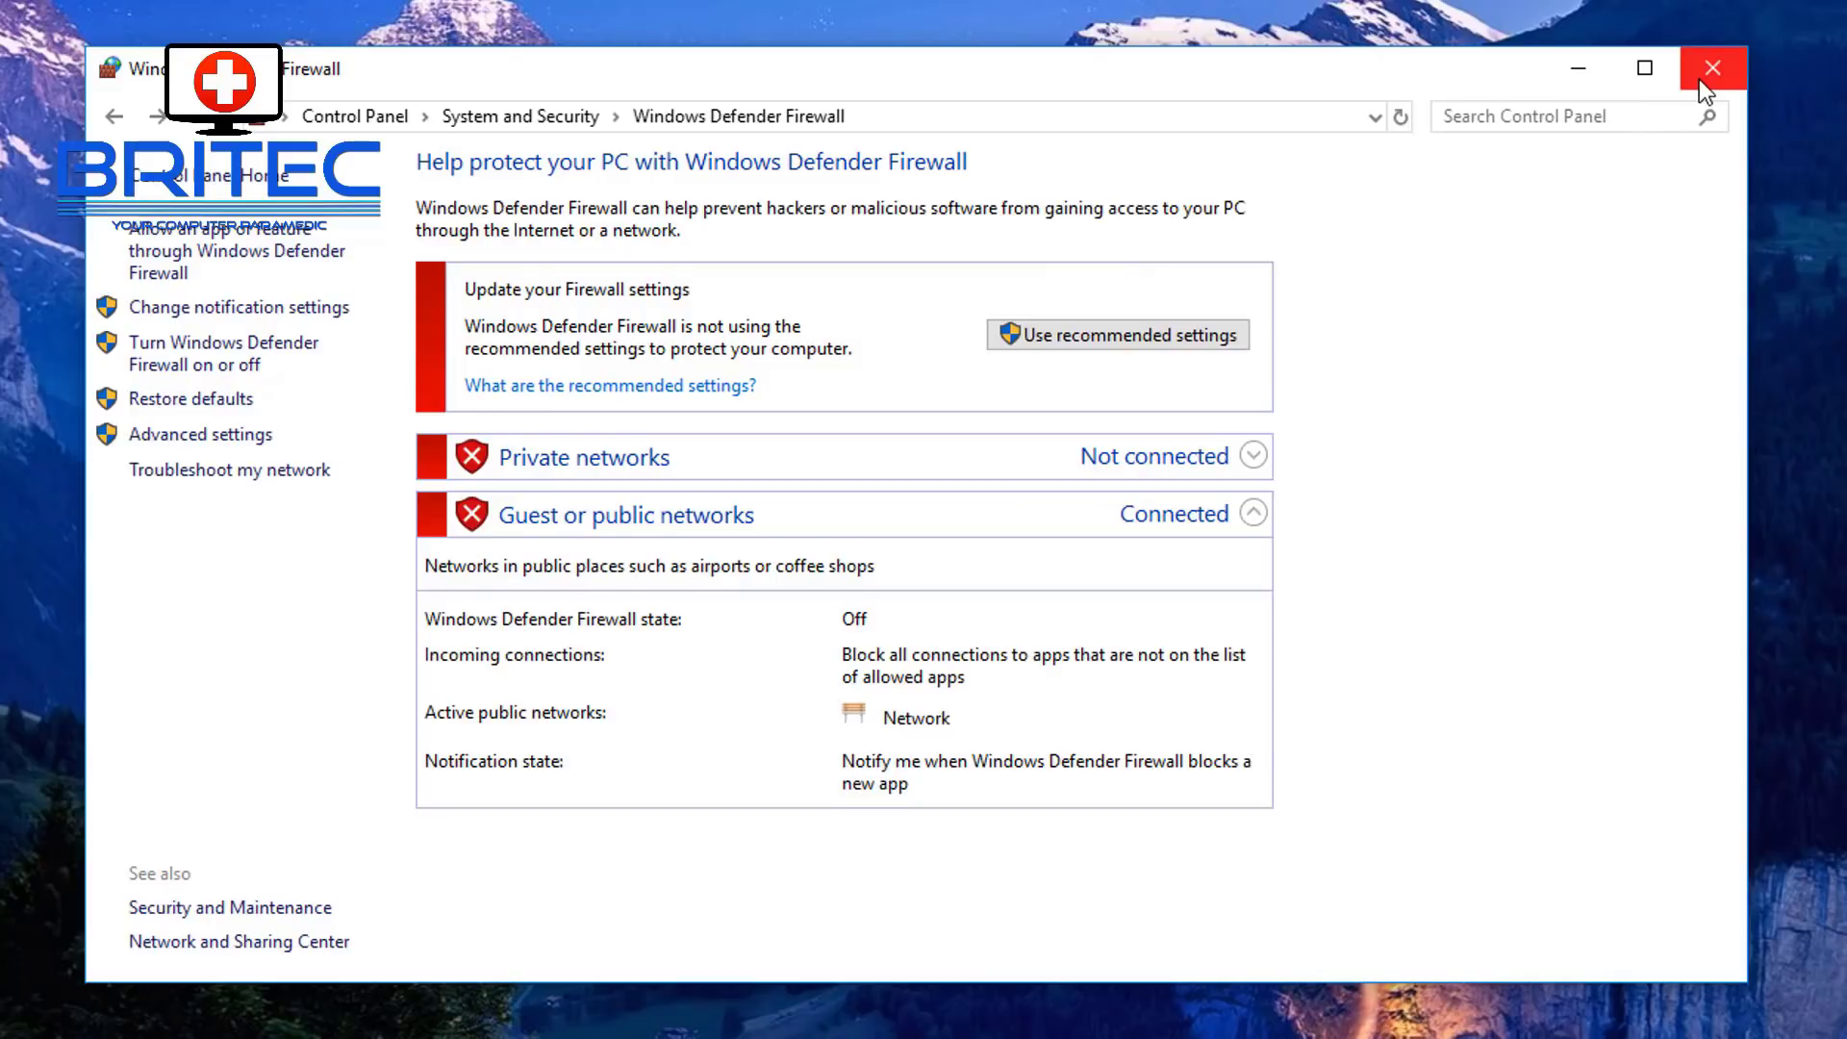
pyautogui.click(1709, 69)
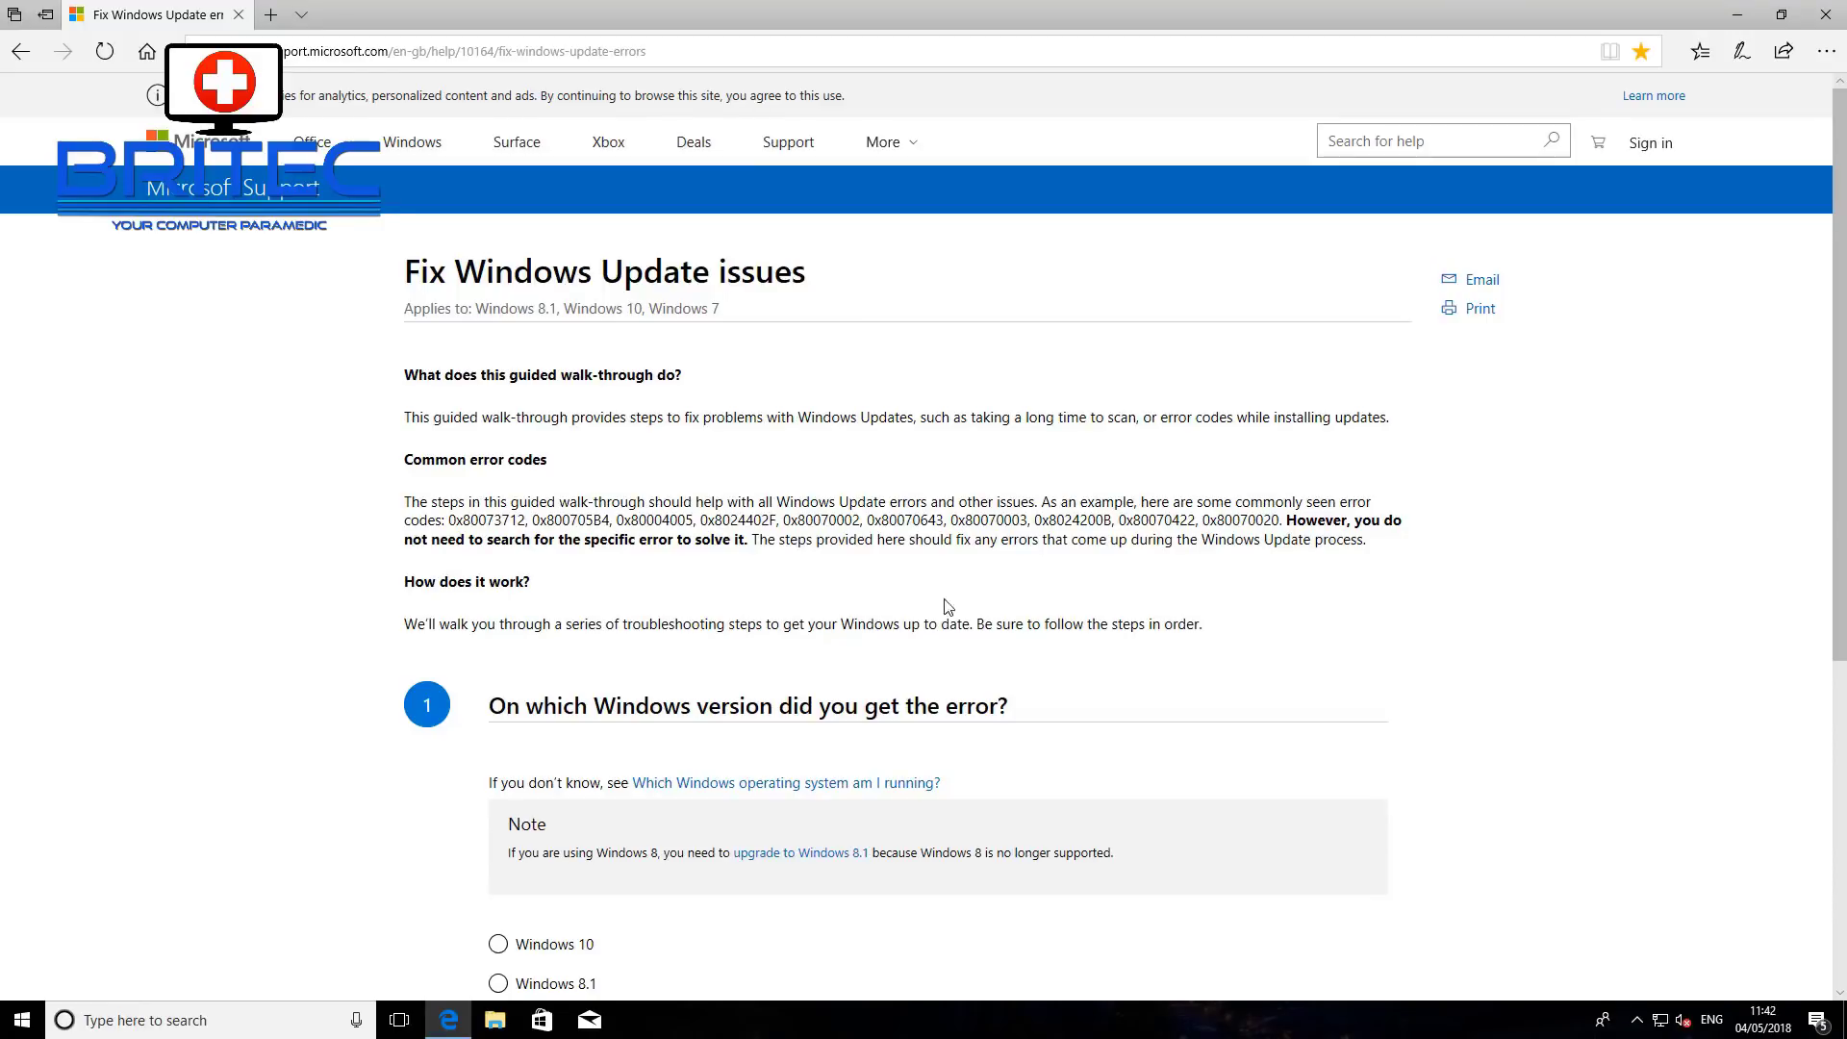
# - On the Fix Windows Update issues page, choose Windows 10 as the affected version, then download and open the Windows Update Troubleshooter
pyautogui.moveTo(452, 520); pyautogui.dragTo(1228, 520)
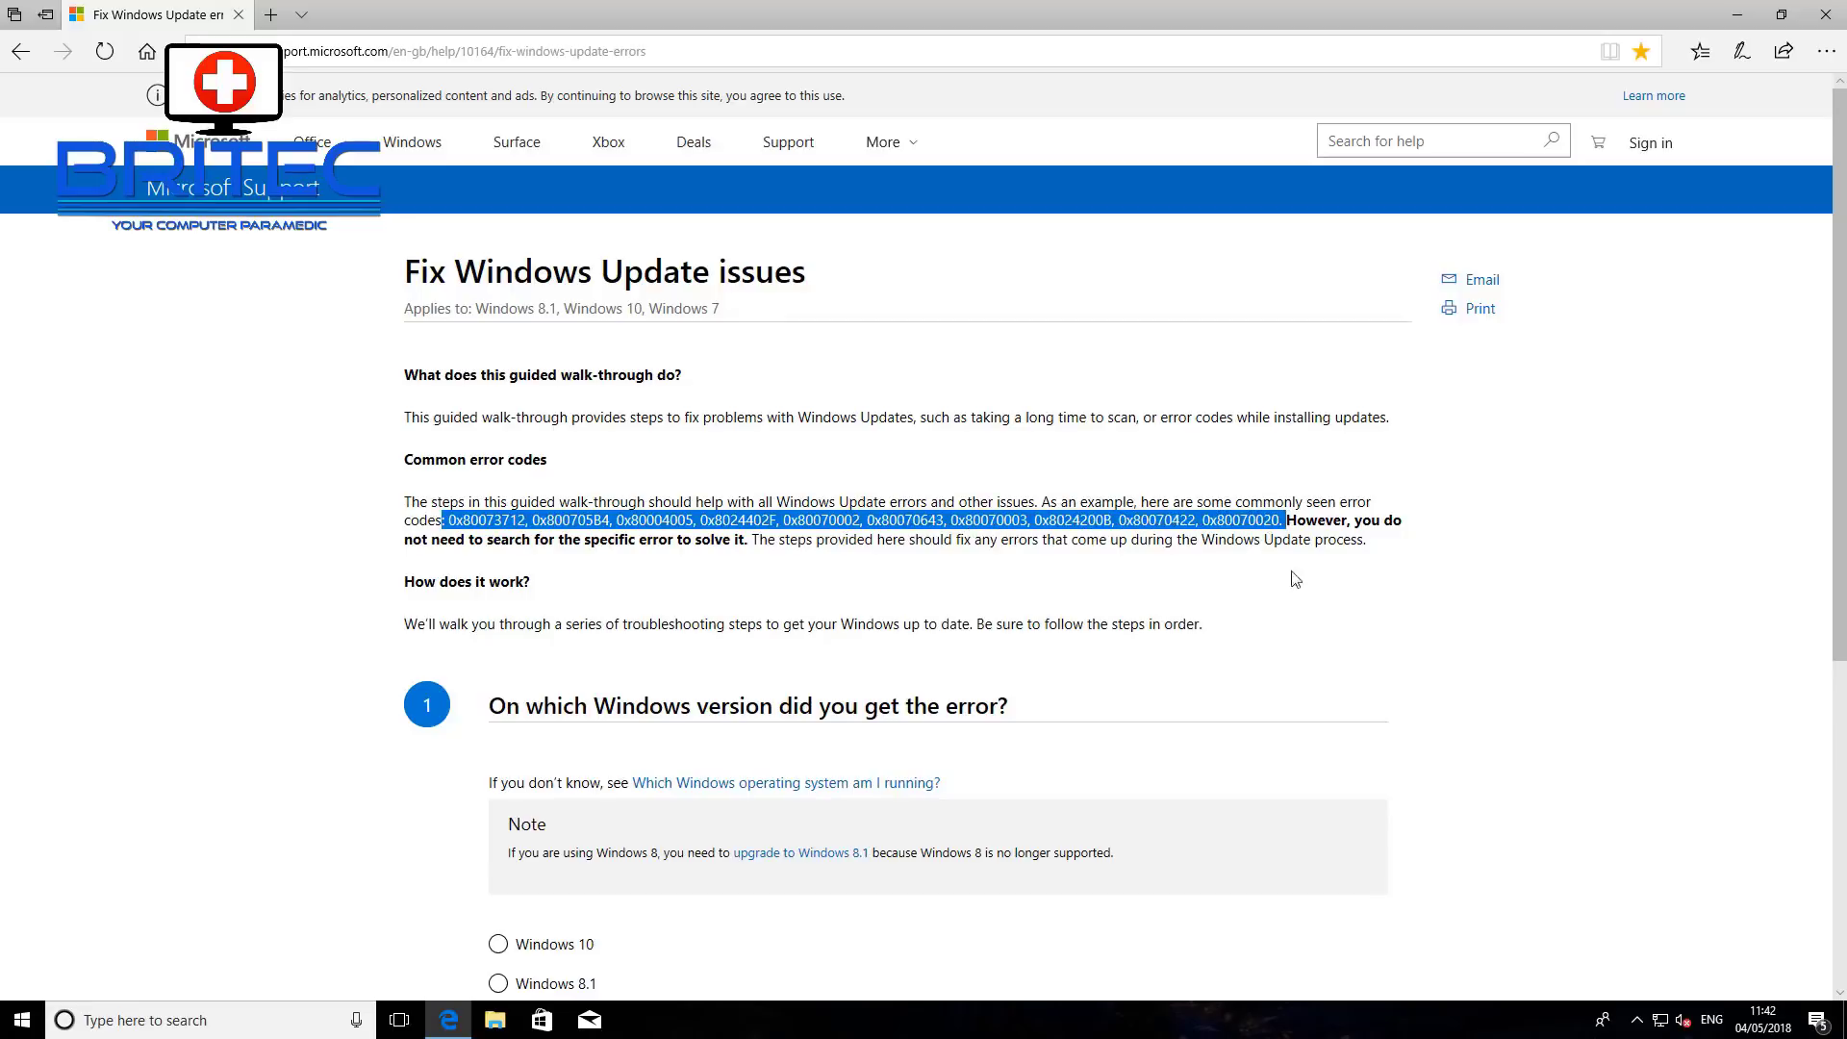
pyautogui.click(1490, 595)
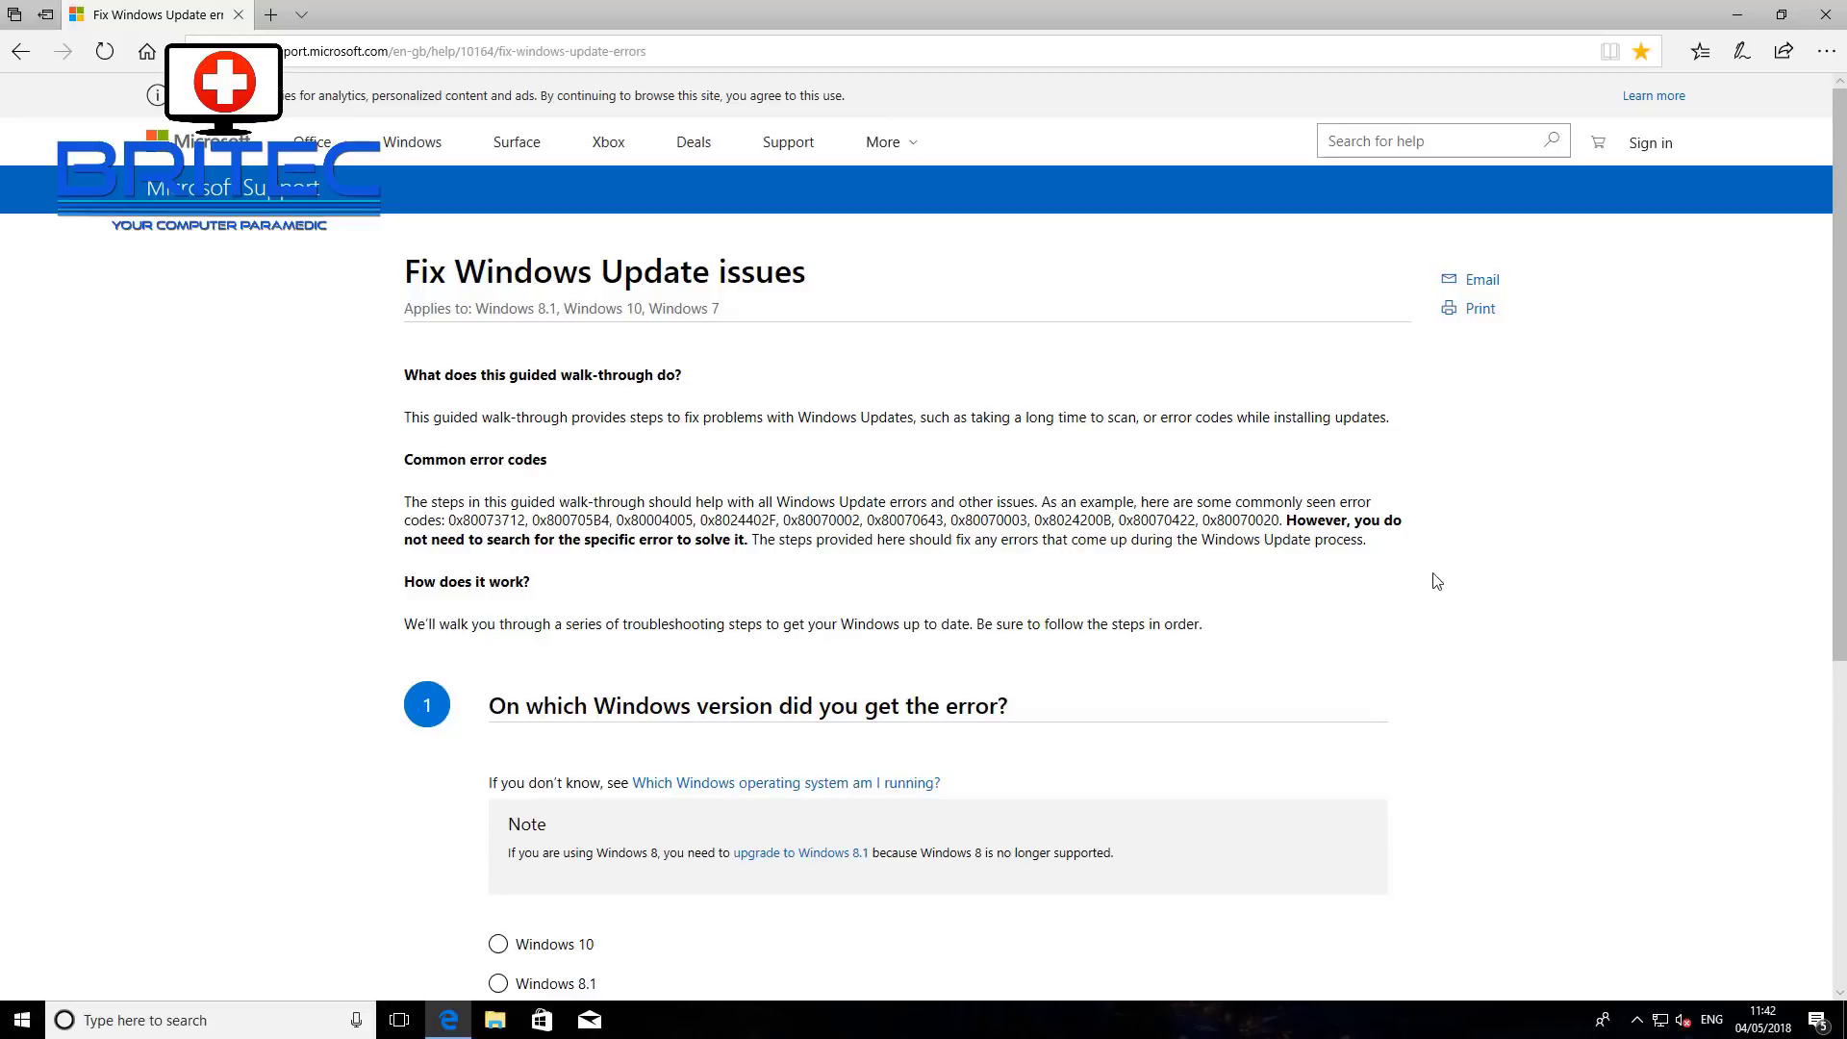
pyautogui.scroll(-5, 1328, 608)
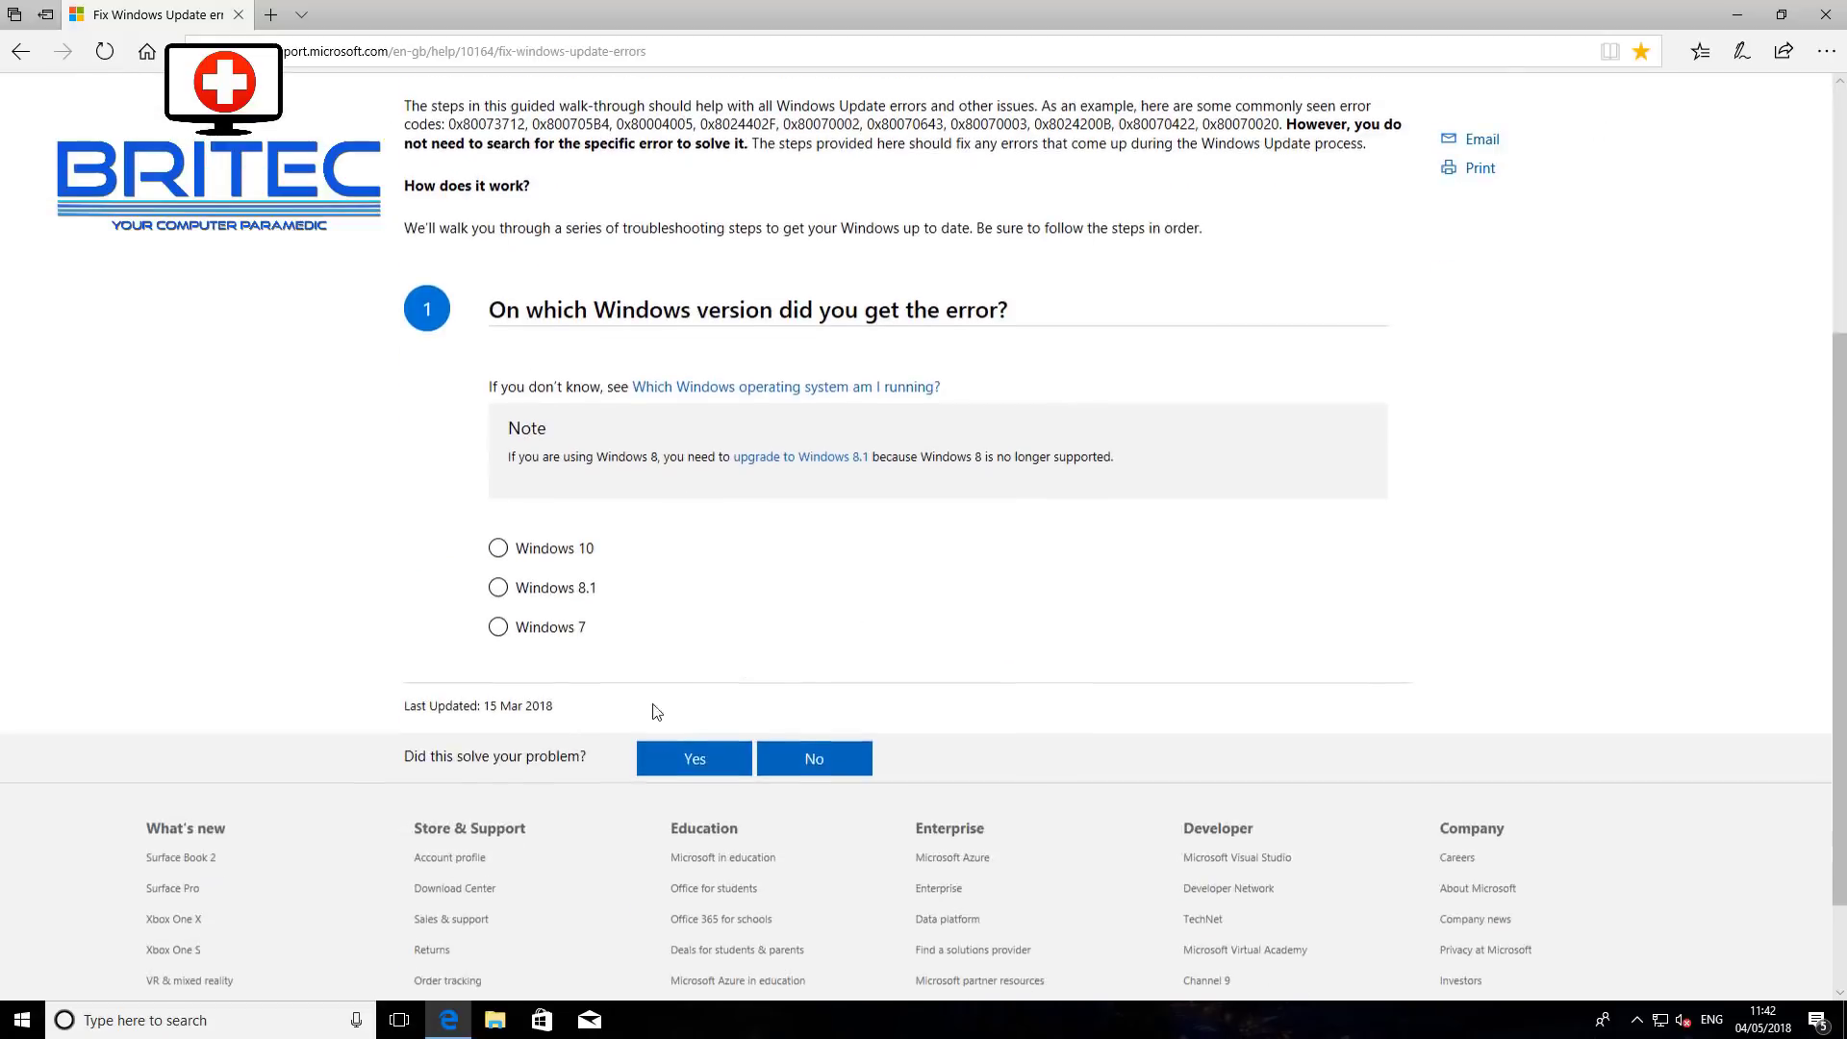
pyautogui.click(499, 529)
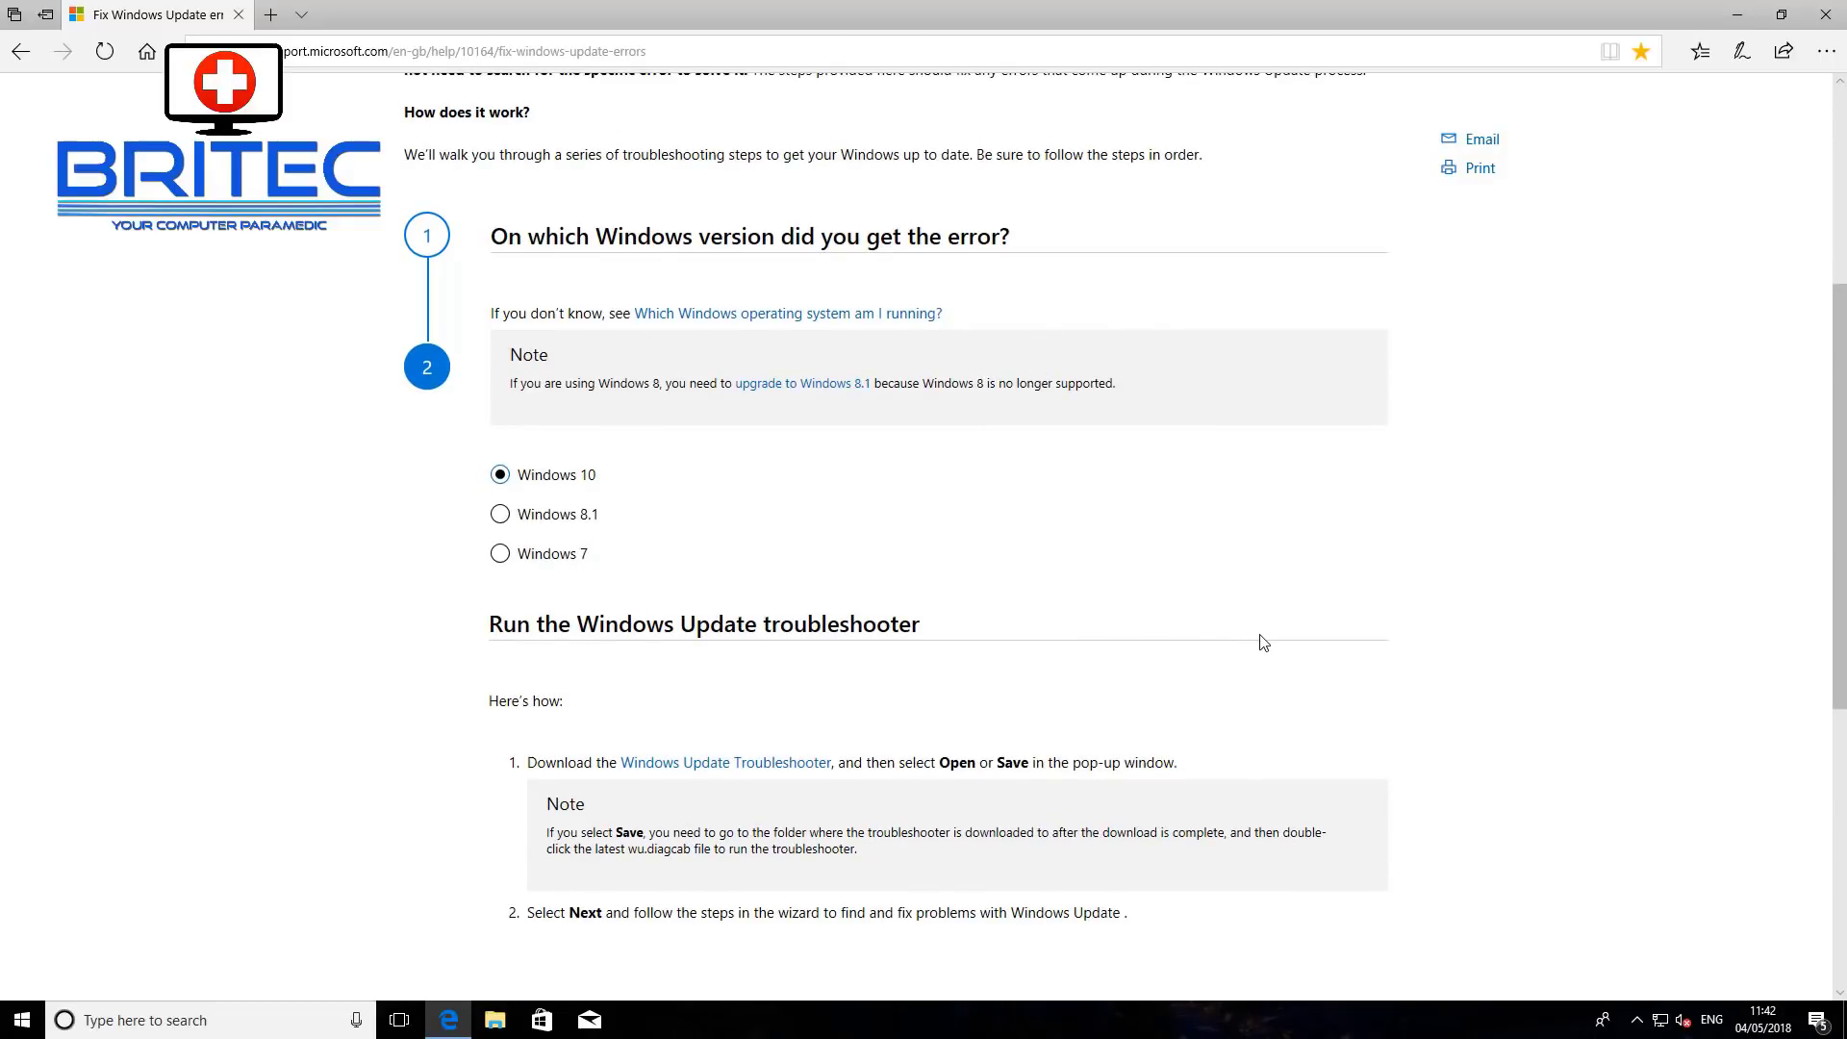
pyautogui.scroll(-2, 1058, 650)
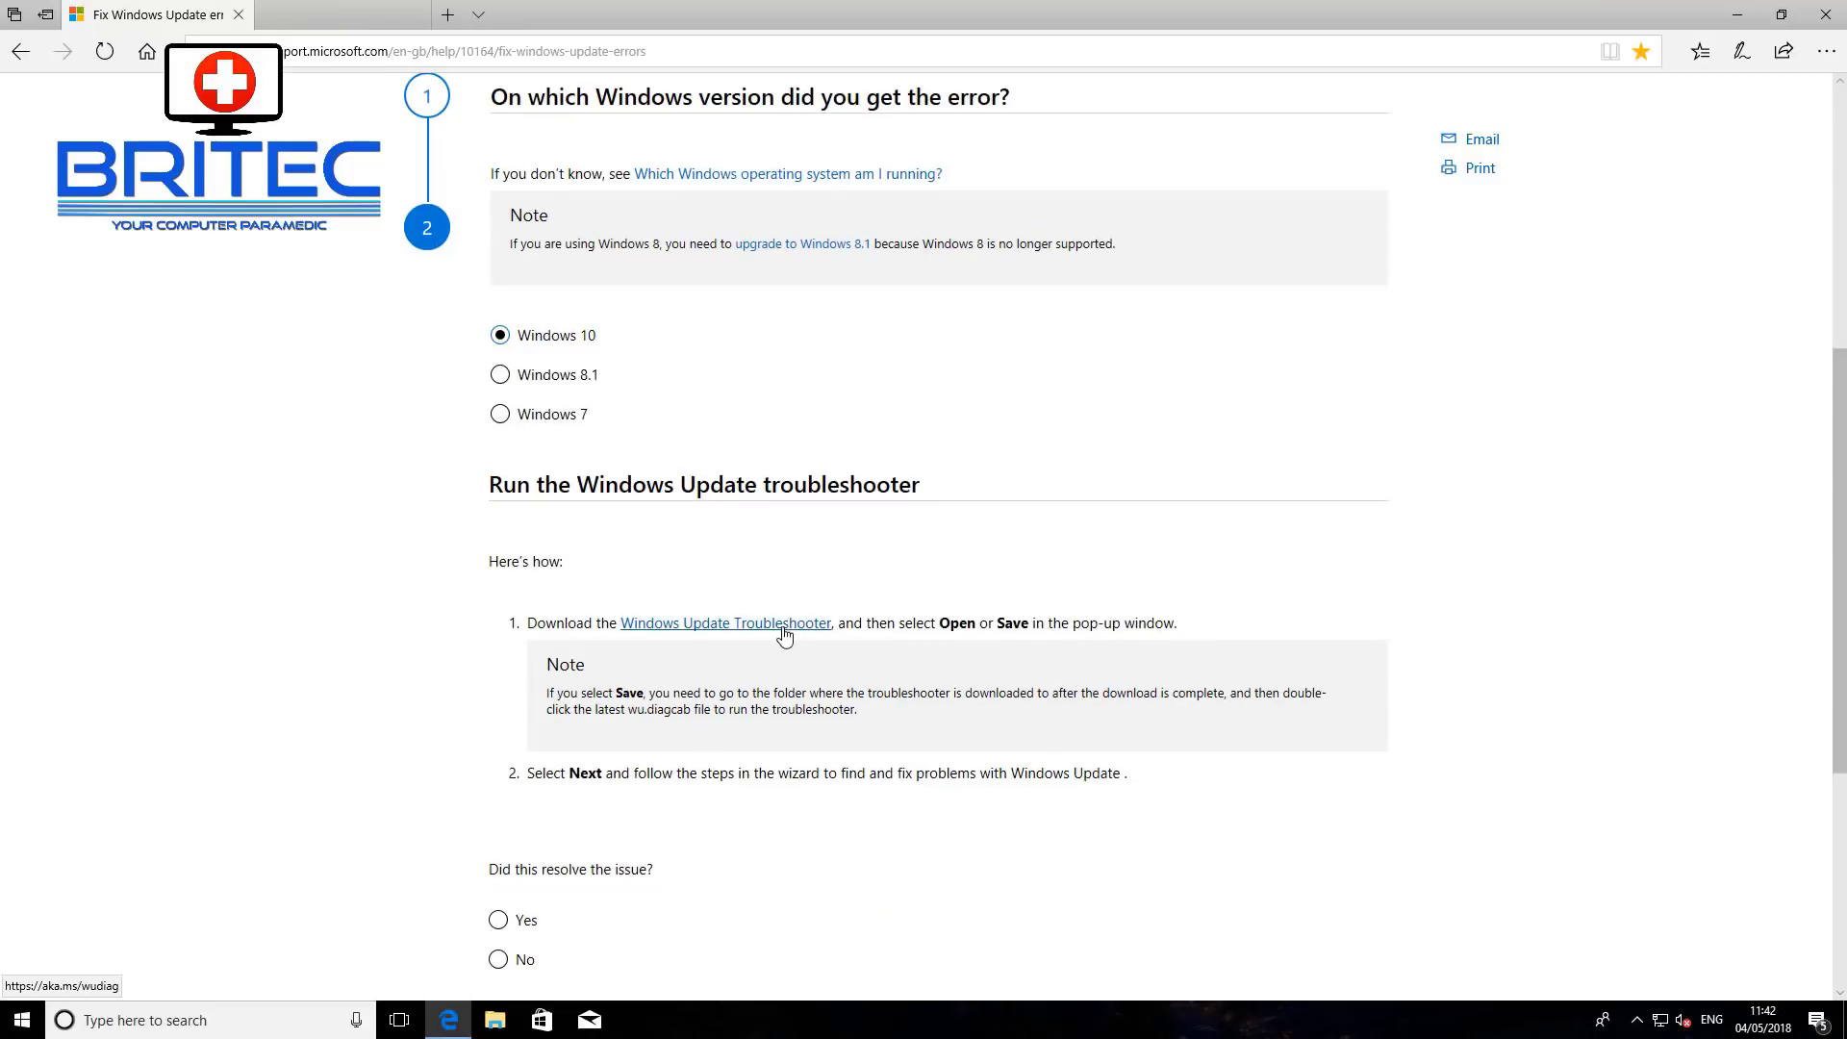
pyautogui.click(784, 626)
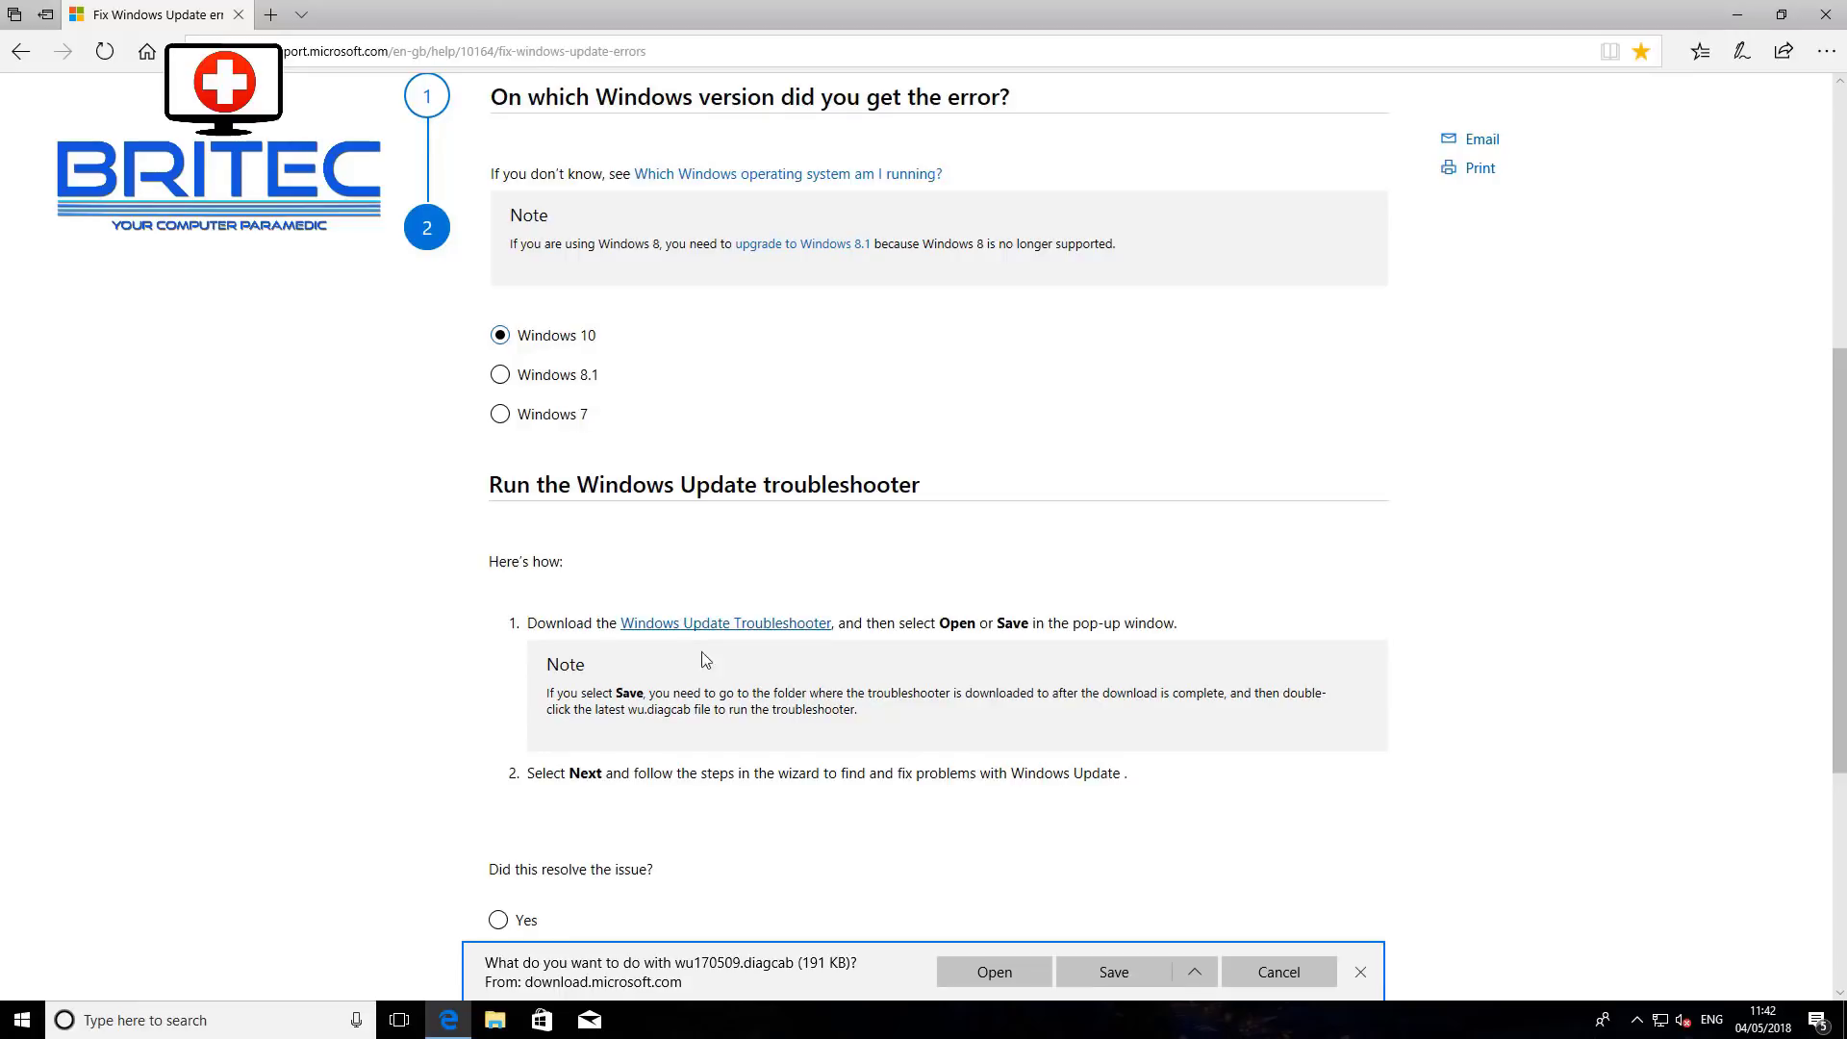
pyautogui.click(997, 972)
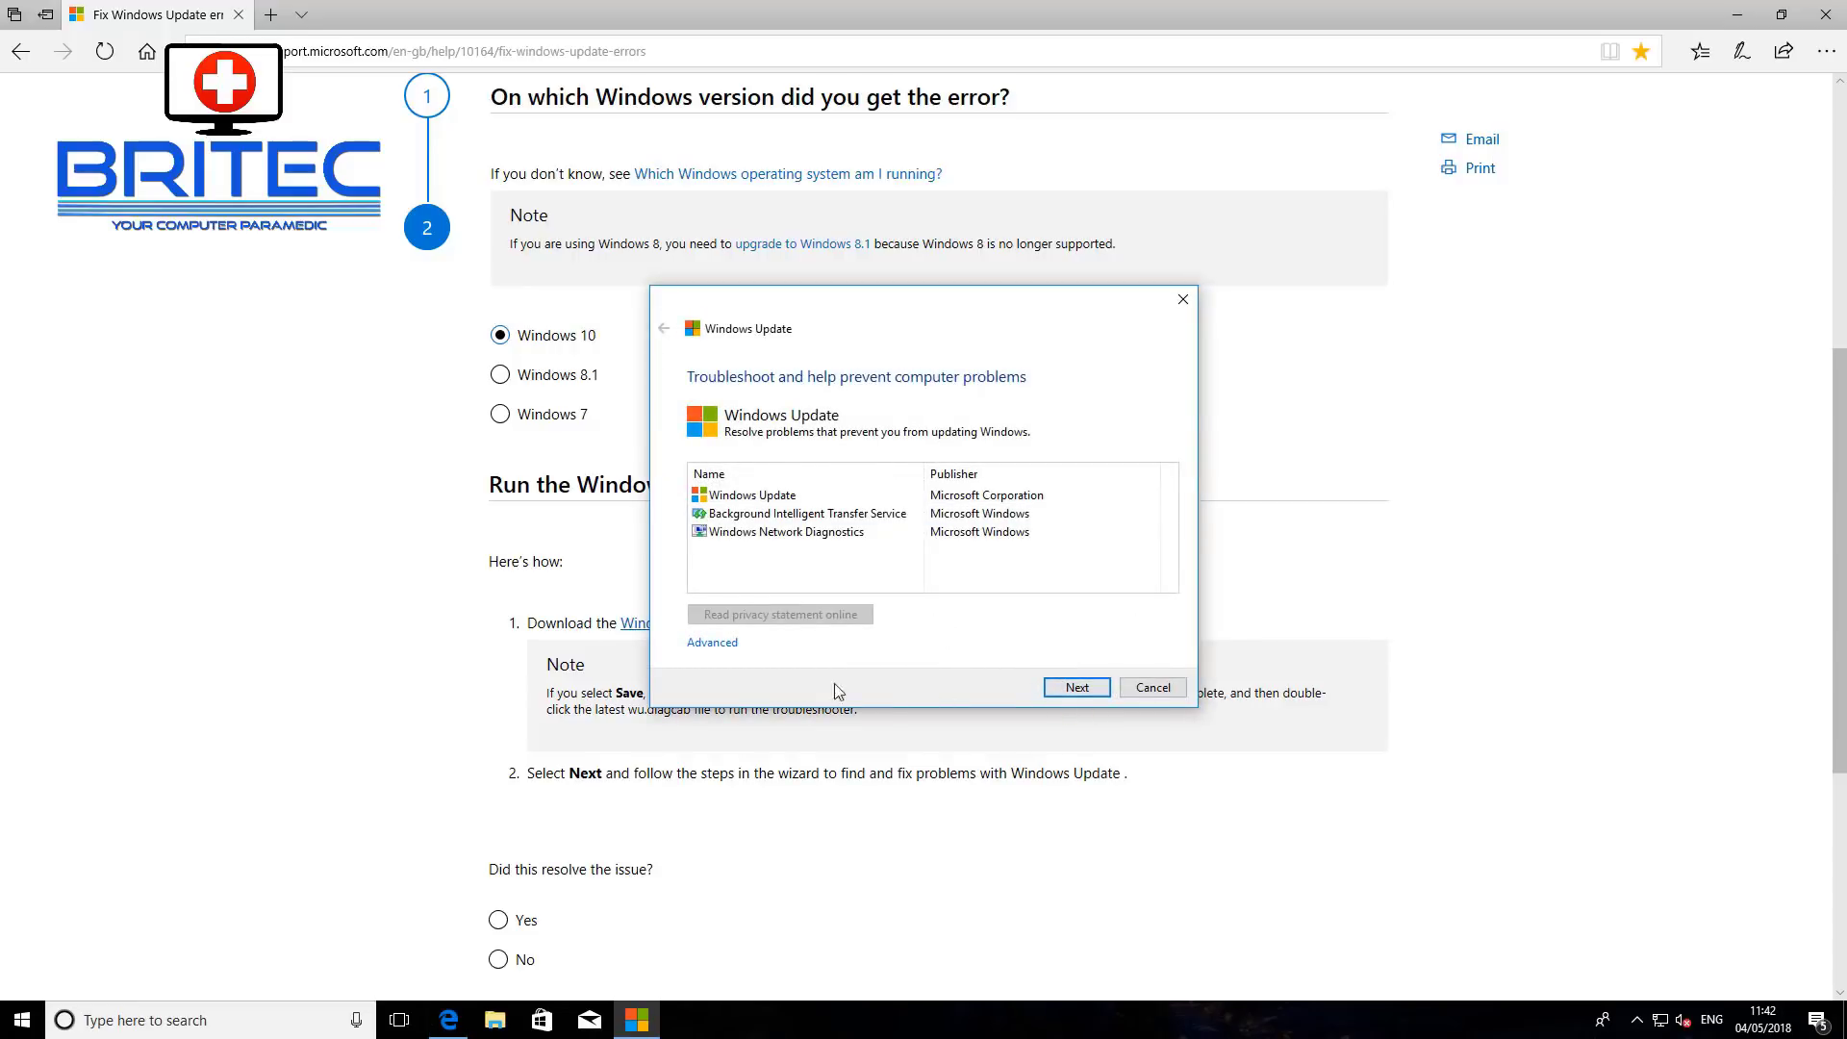
# - Run the Windows Update troubleshooter with the desktop cleared behind it, and repeat the troubleshooting as an administrator
pyautogui.click(1070, 688)
pyautogui.press('super+d')
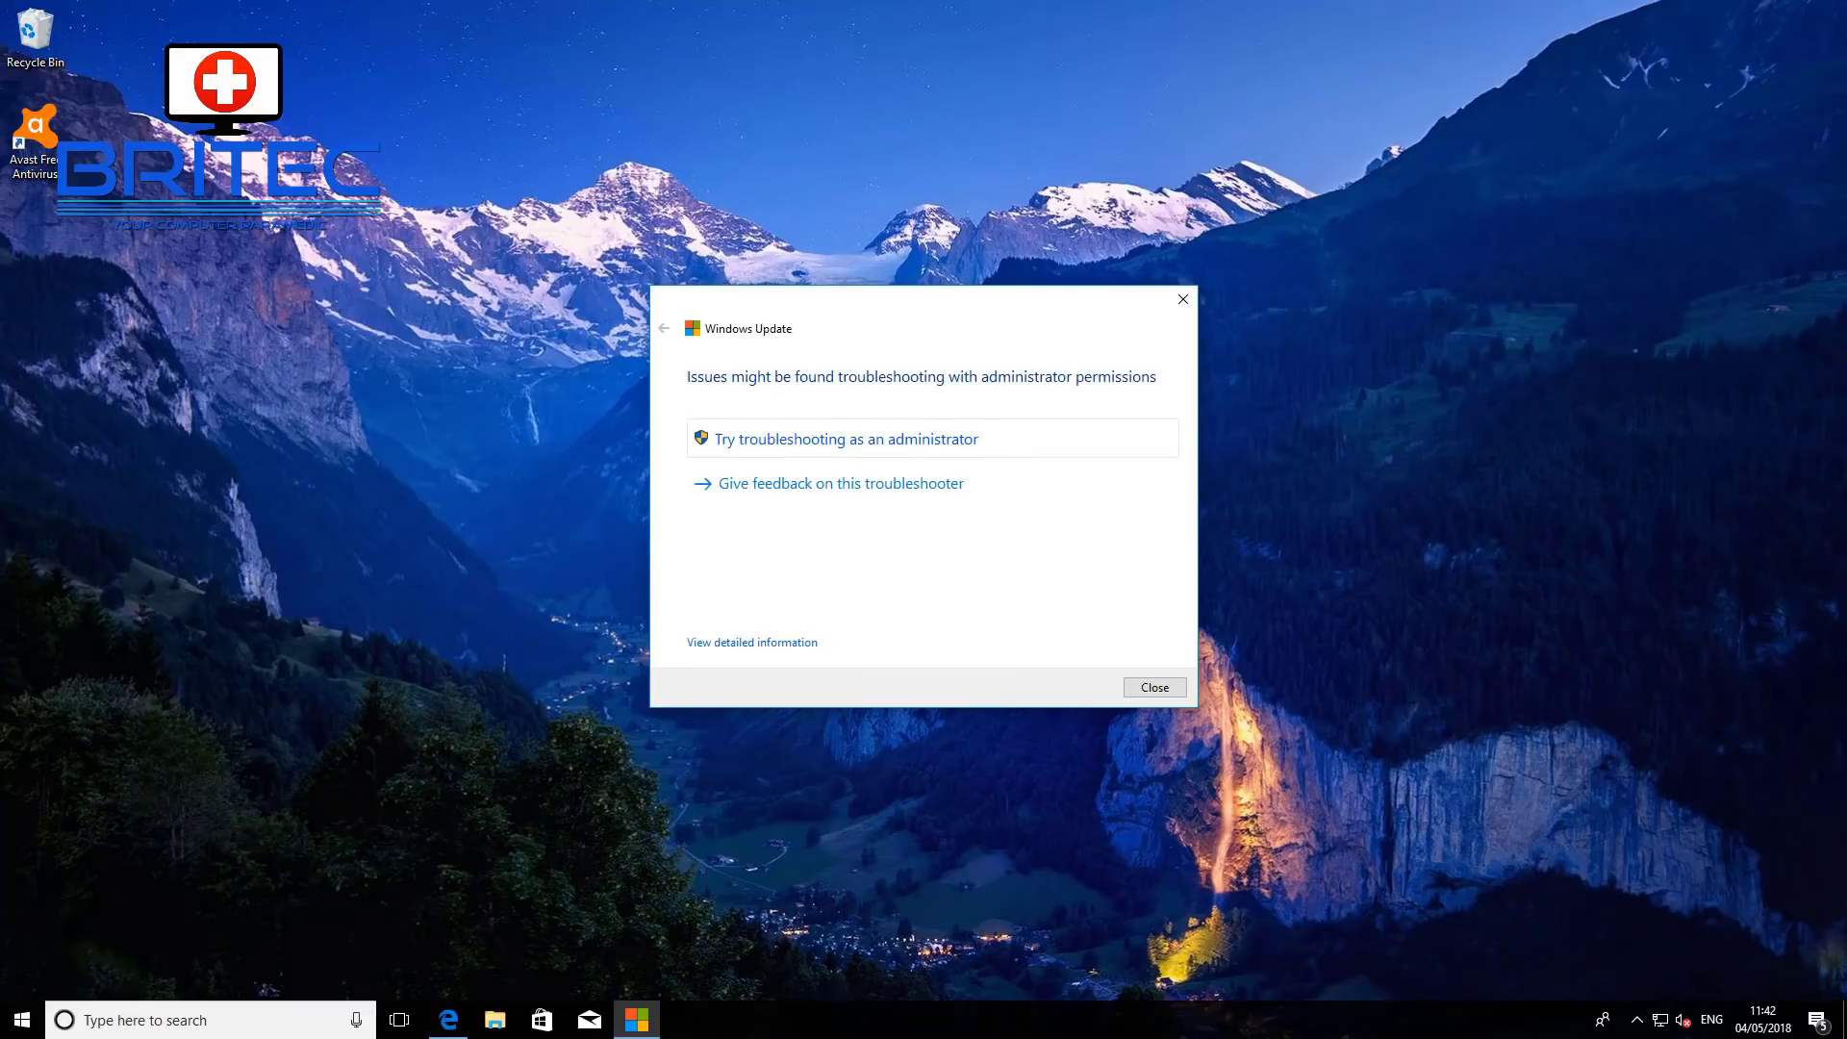
pyautogui.click(813, 453)
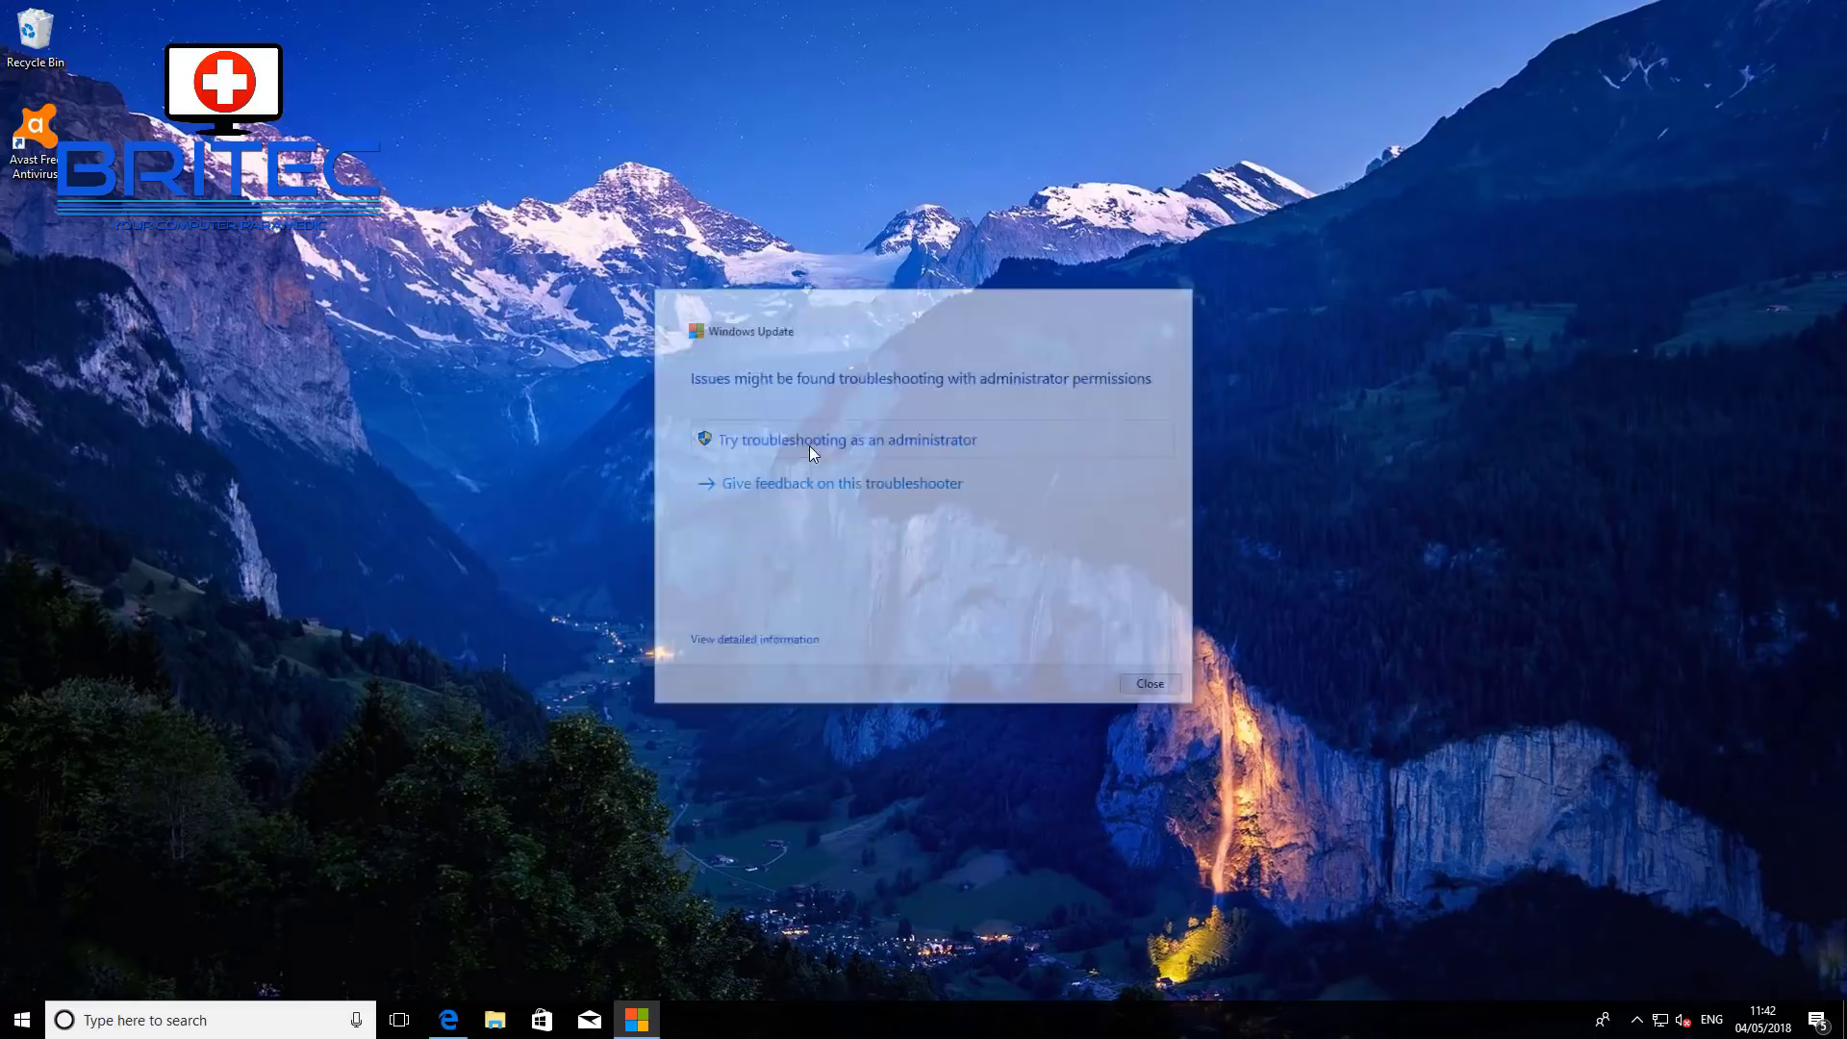
pyautogui.click(1076, 686)
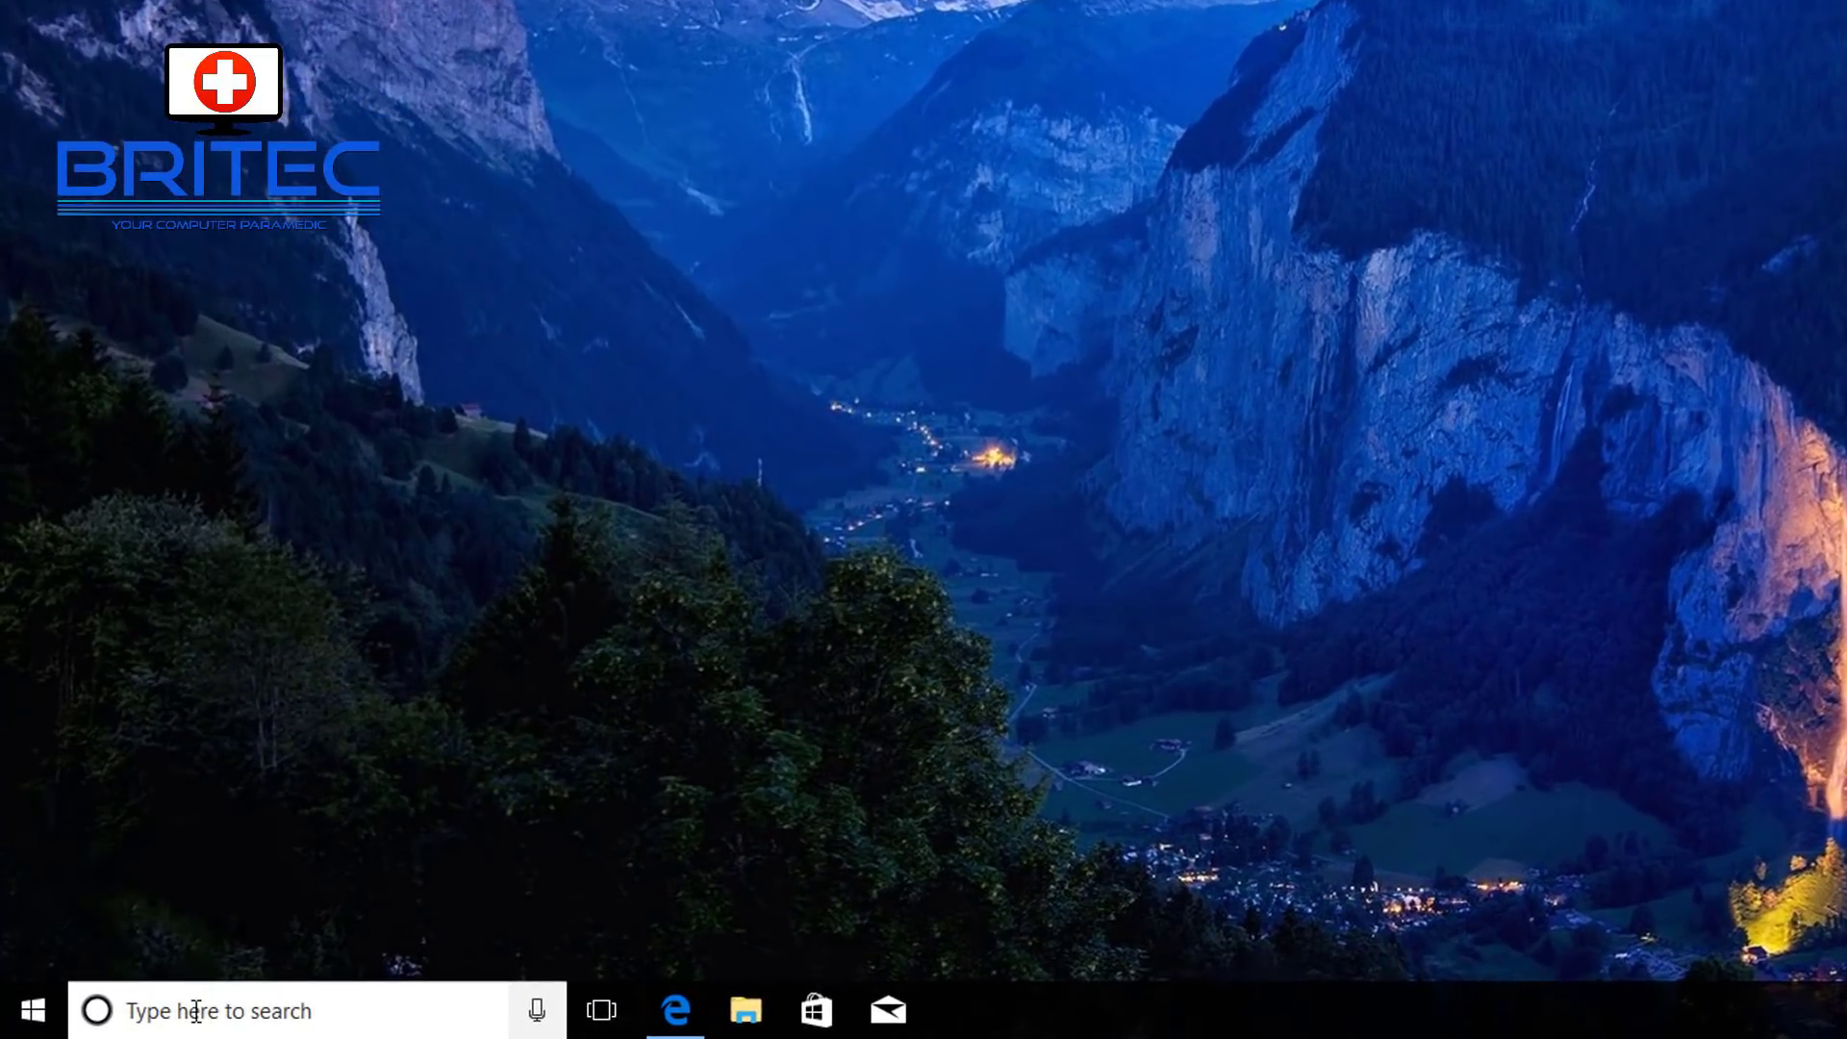
# - Open System Configuration via msconfig and set Selective startup with Load startup items turned off
pyautogui.click(196, 1010)
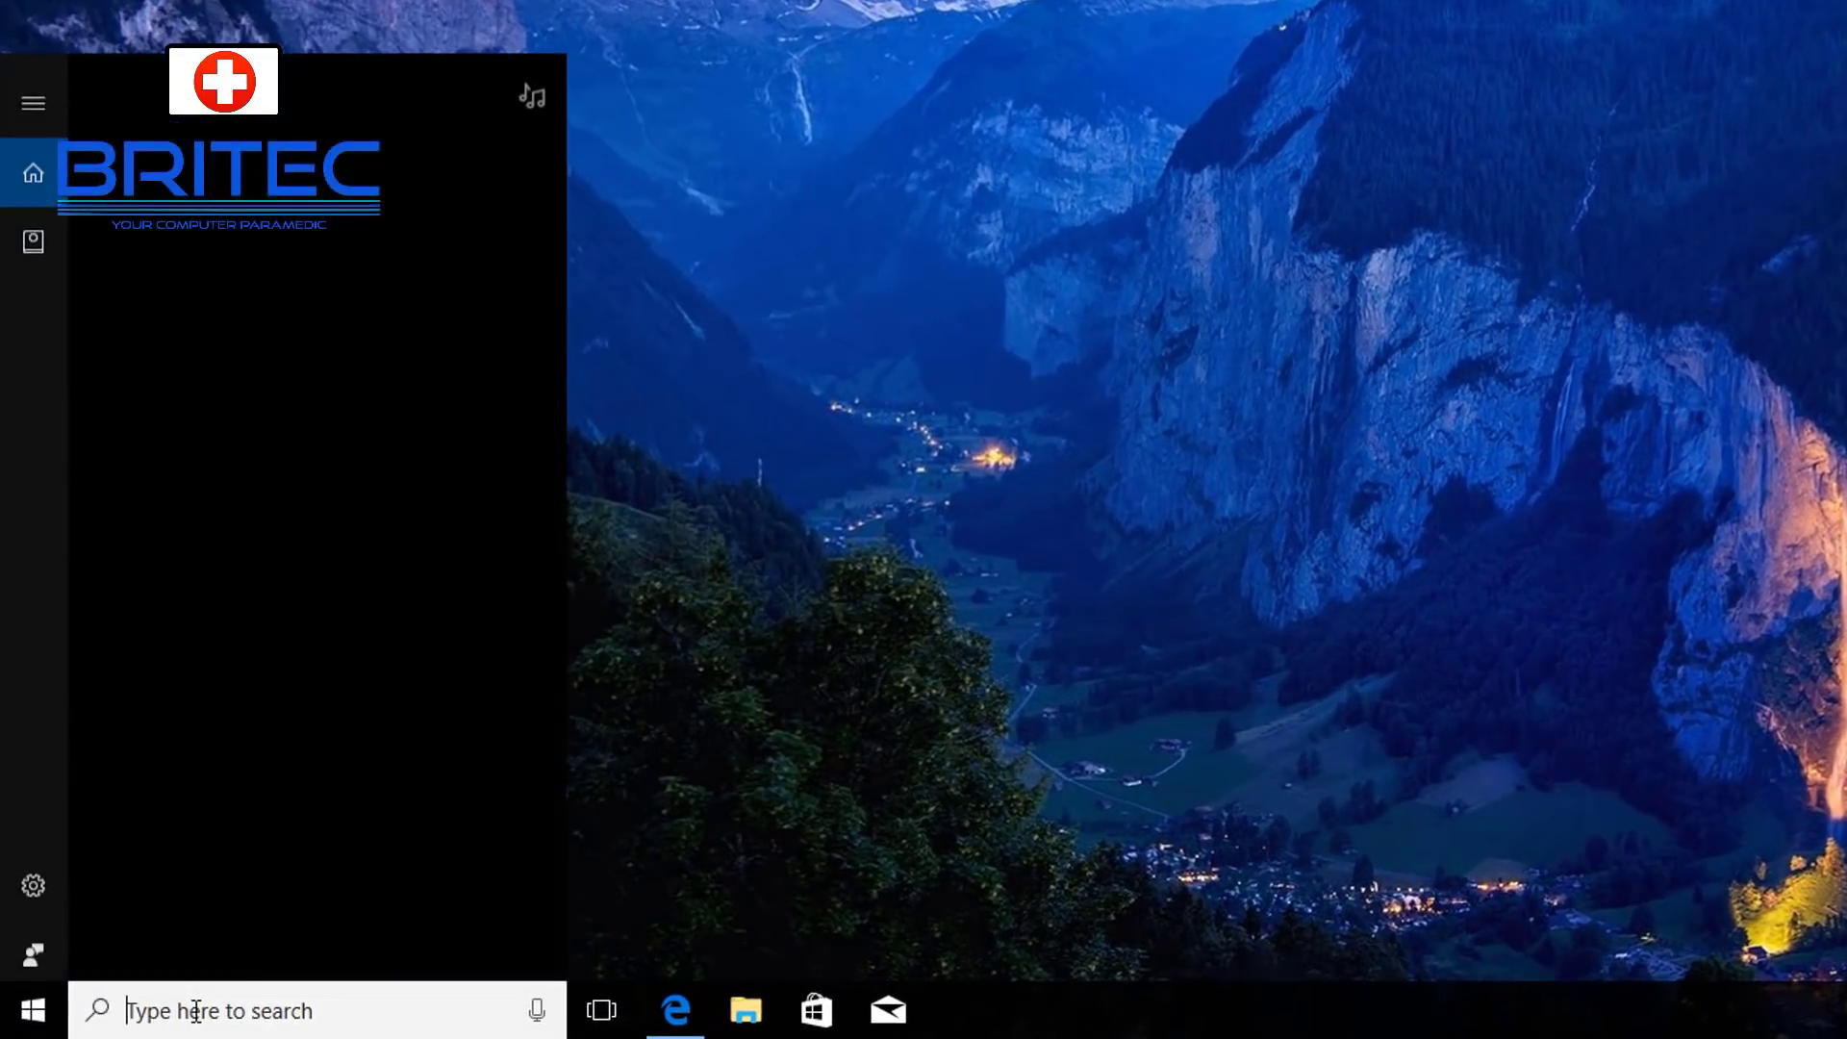
pyautogui.write('msconfig')
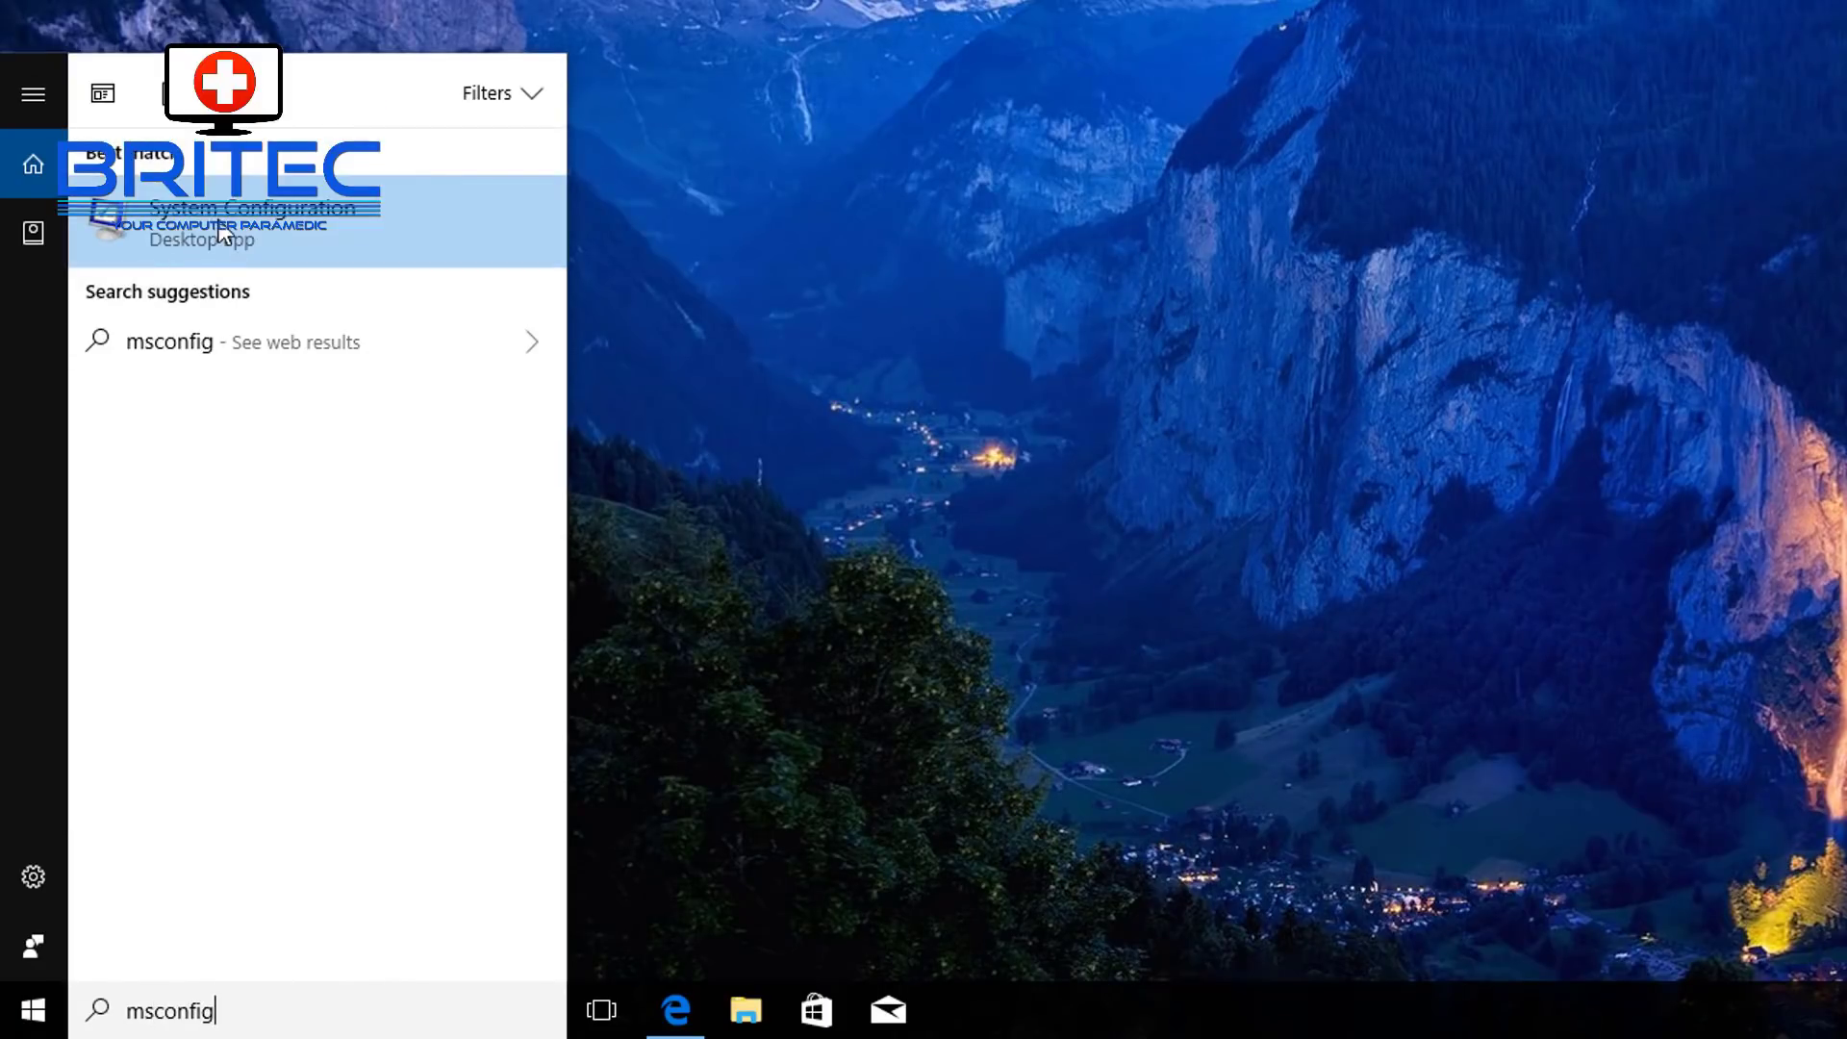
pyautogui.click(262, 224)
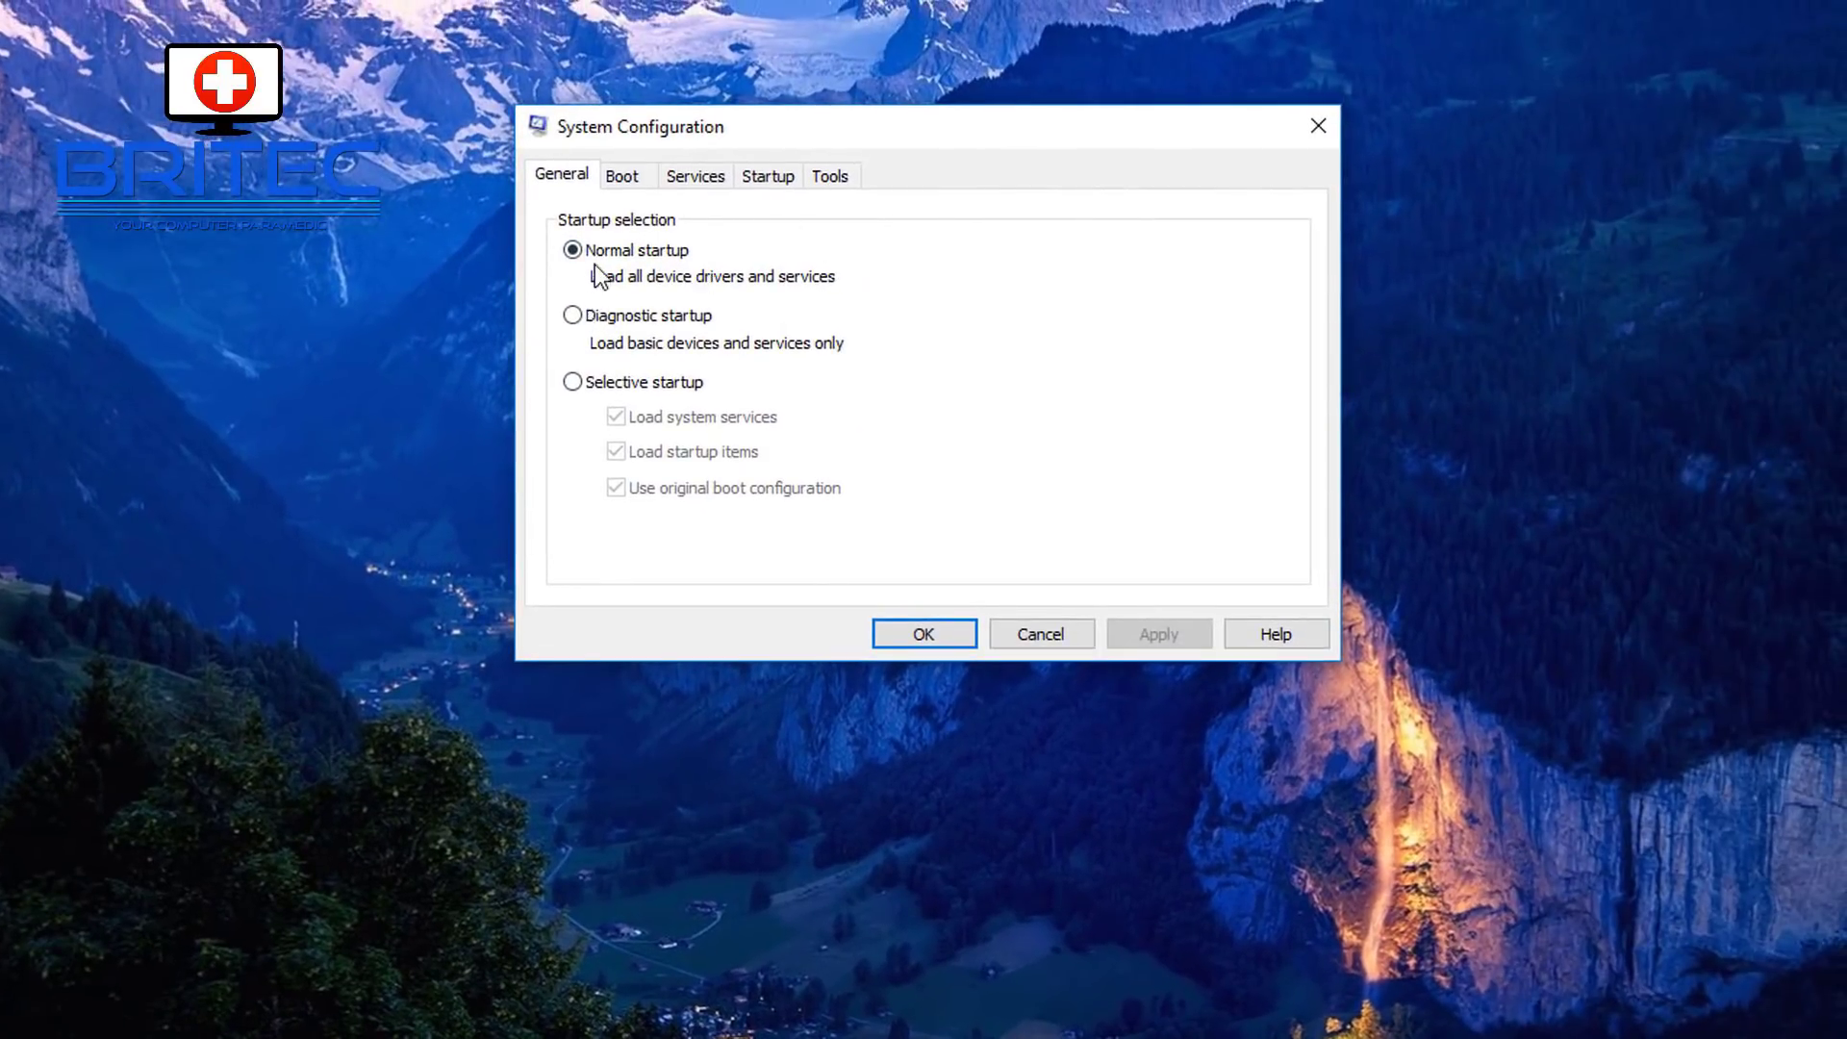
pyautogui.click(570, 387)
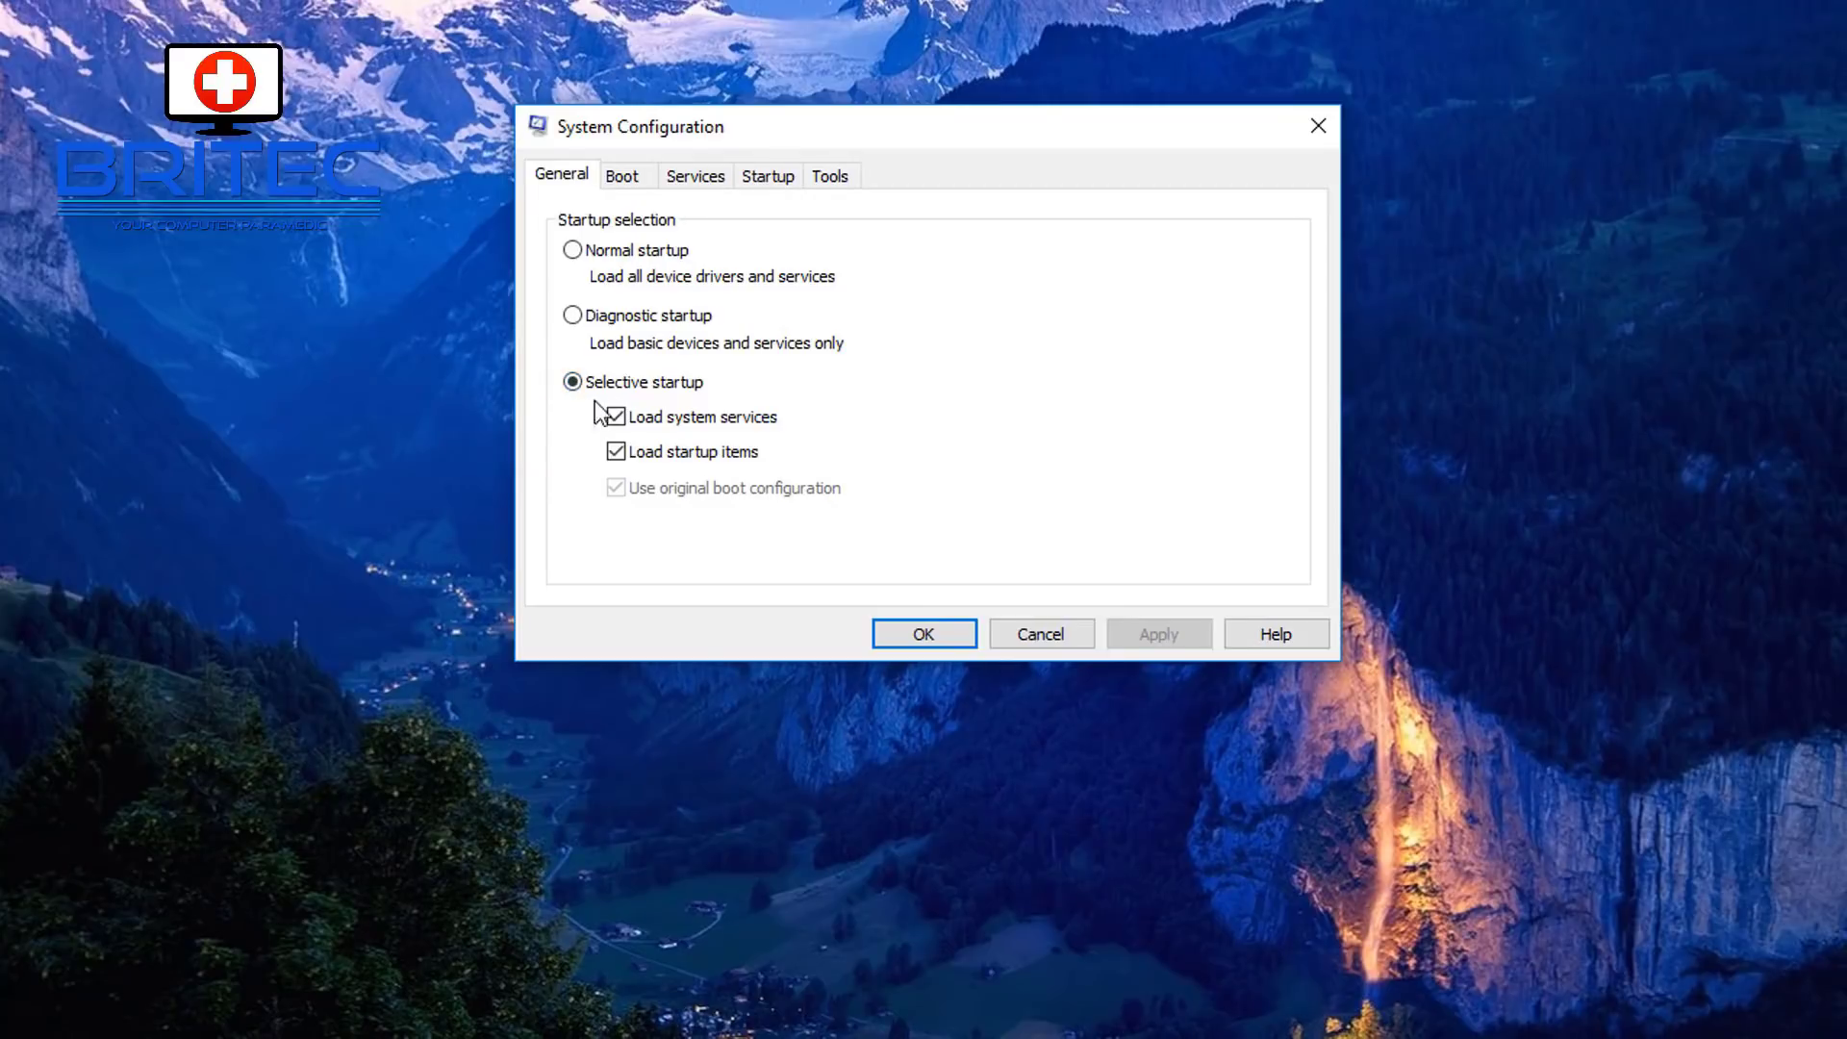
pyautogui.click(617, 455)
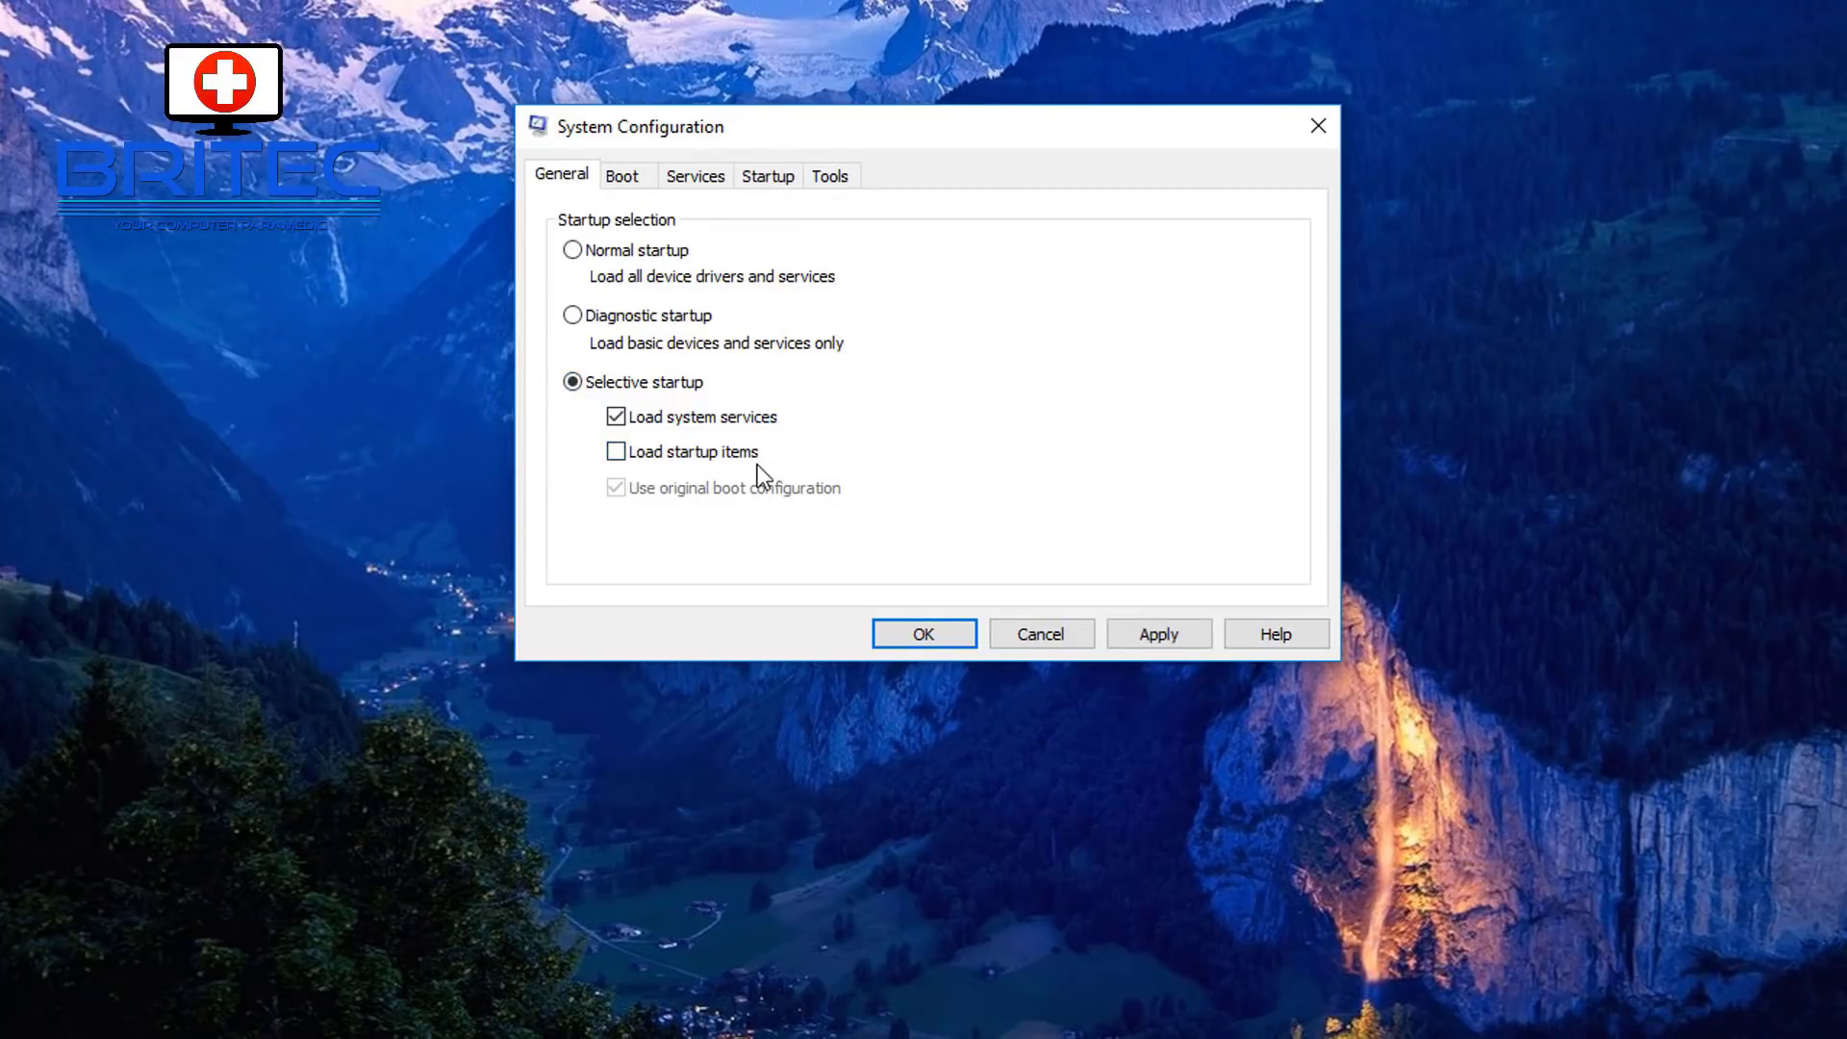
# - Hide all Microsoft services in System Configuration and disable all the remaining services
pyautogui.click(712, 176)
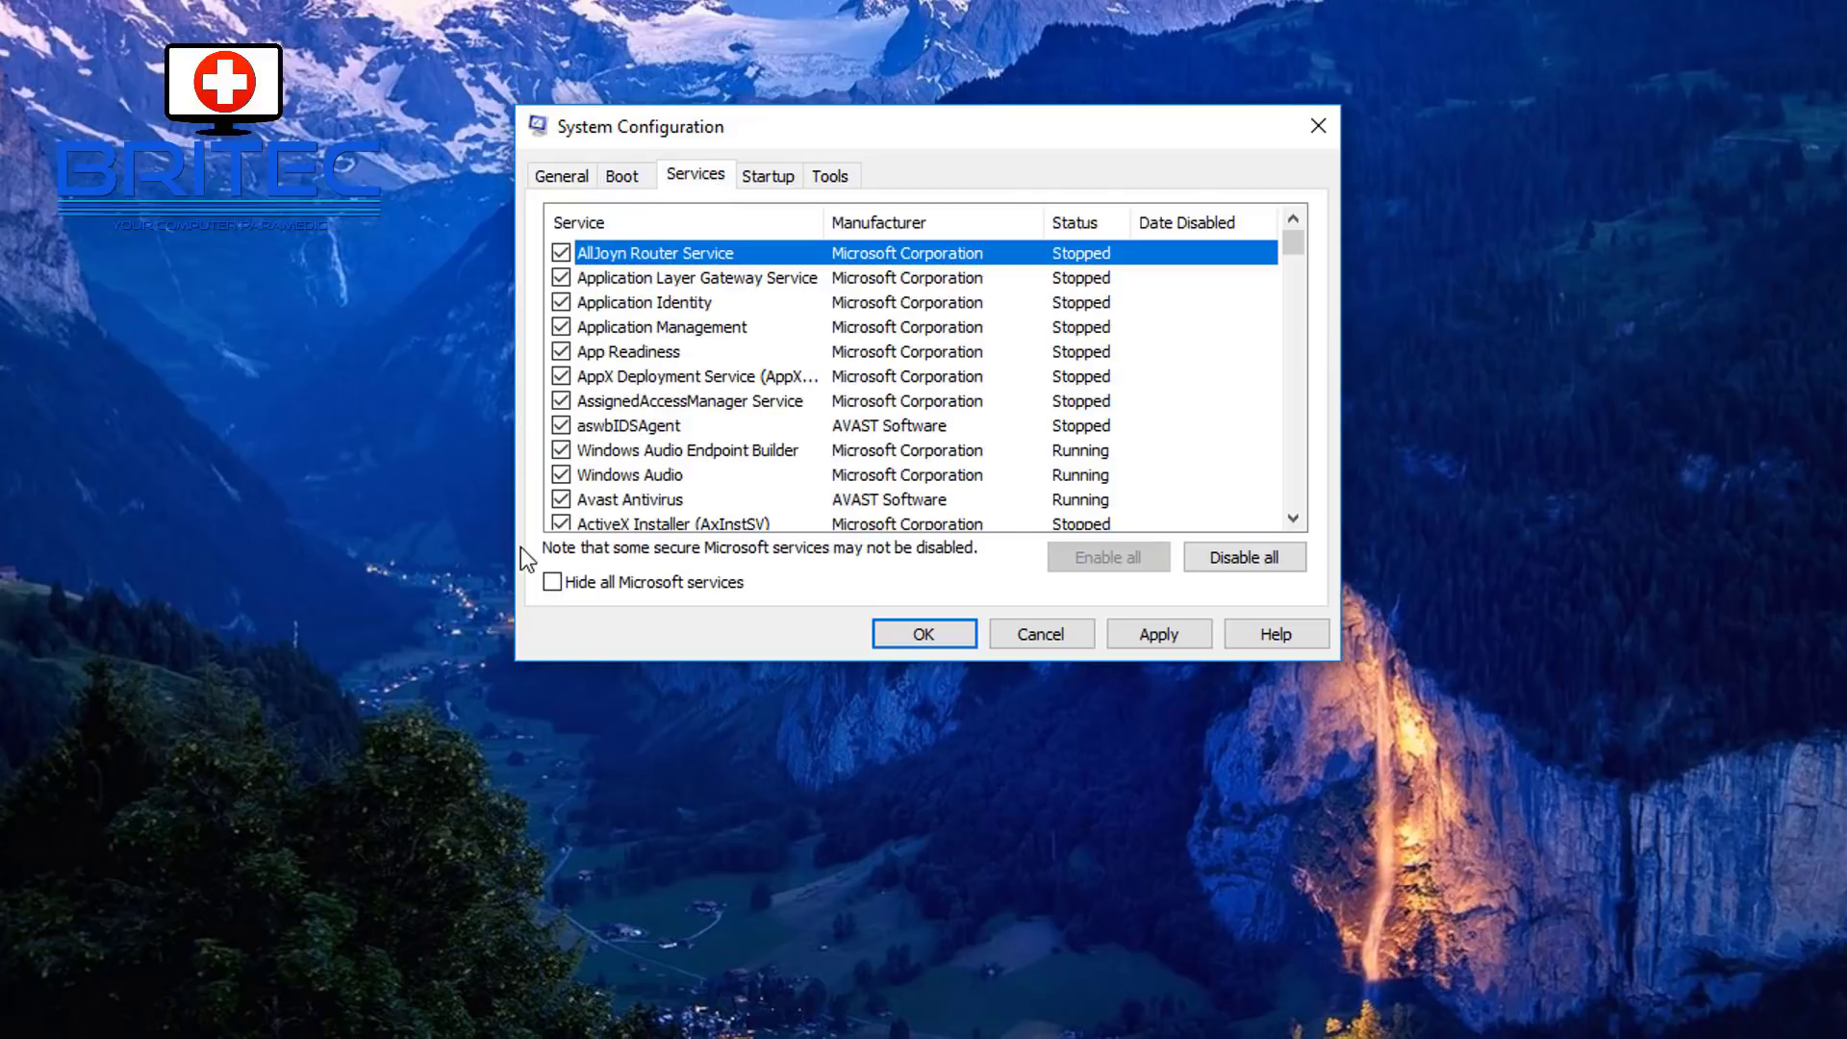
pyautogui.click(554, 583)
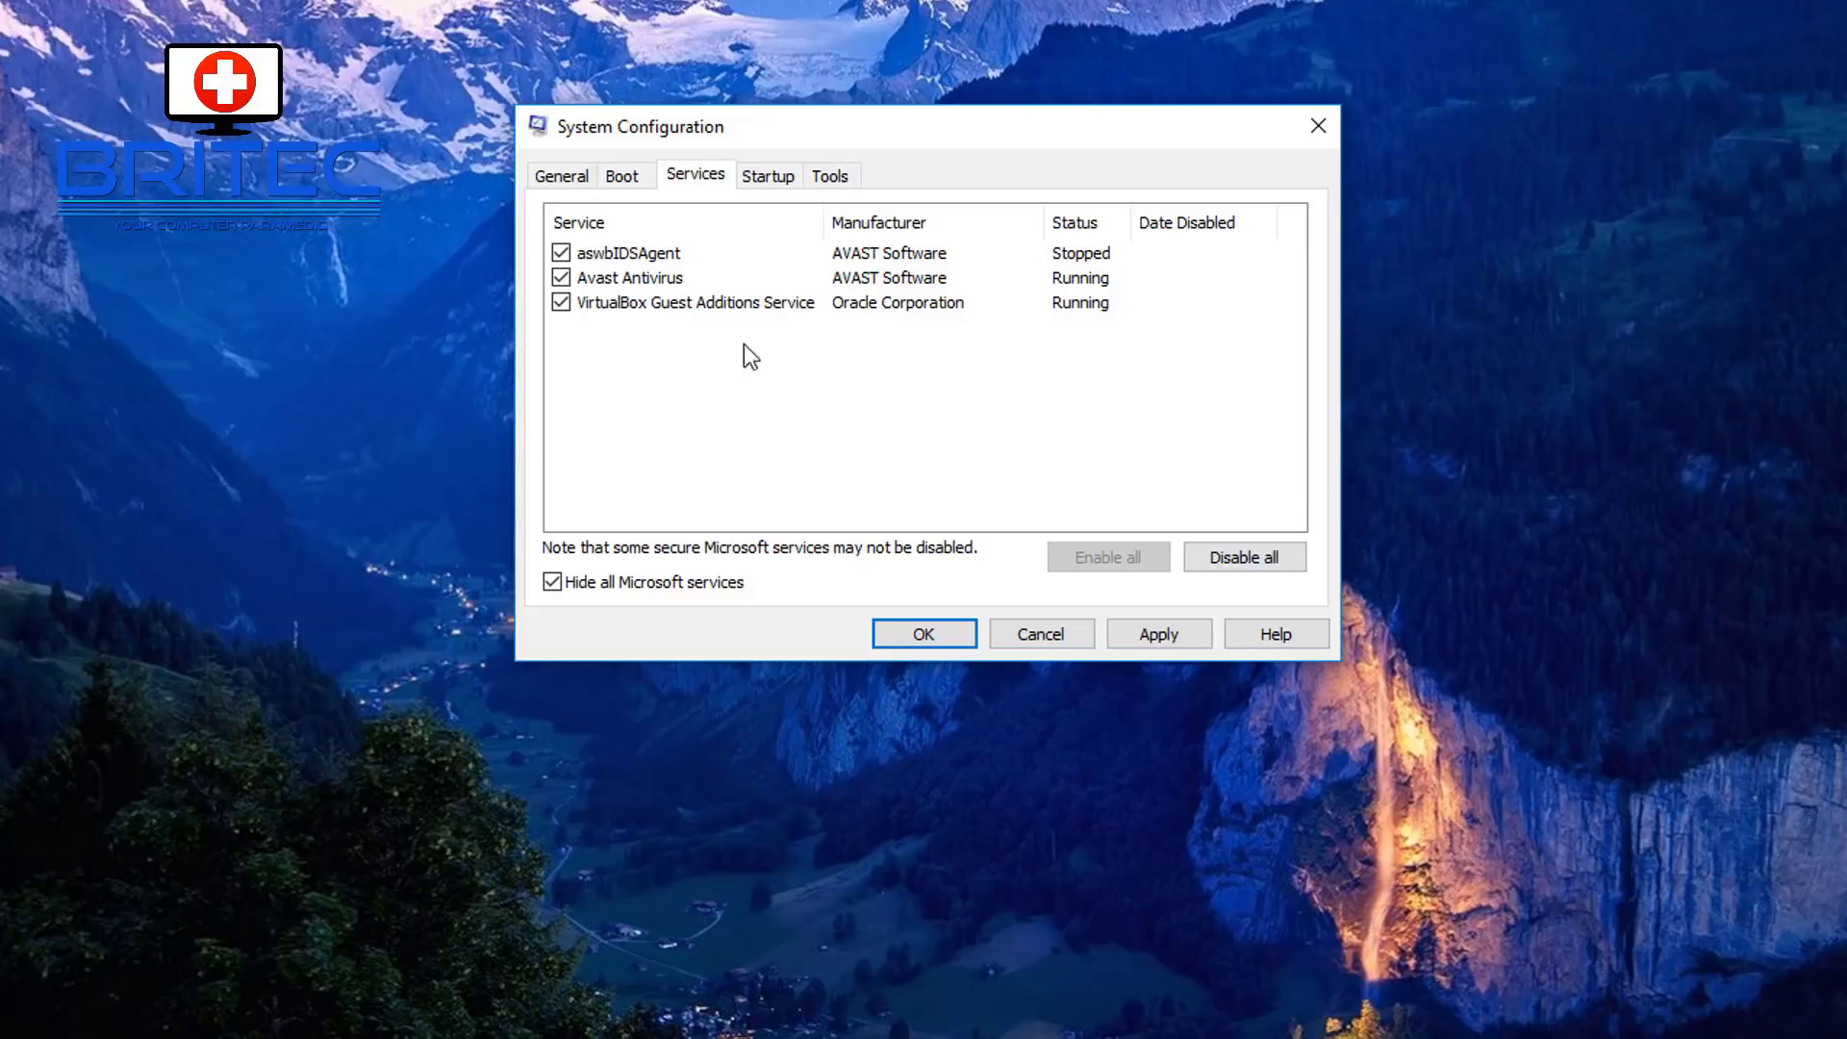
pyautogui.click(1231, 567)
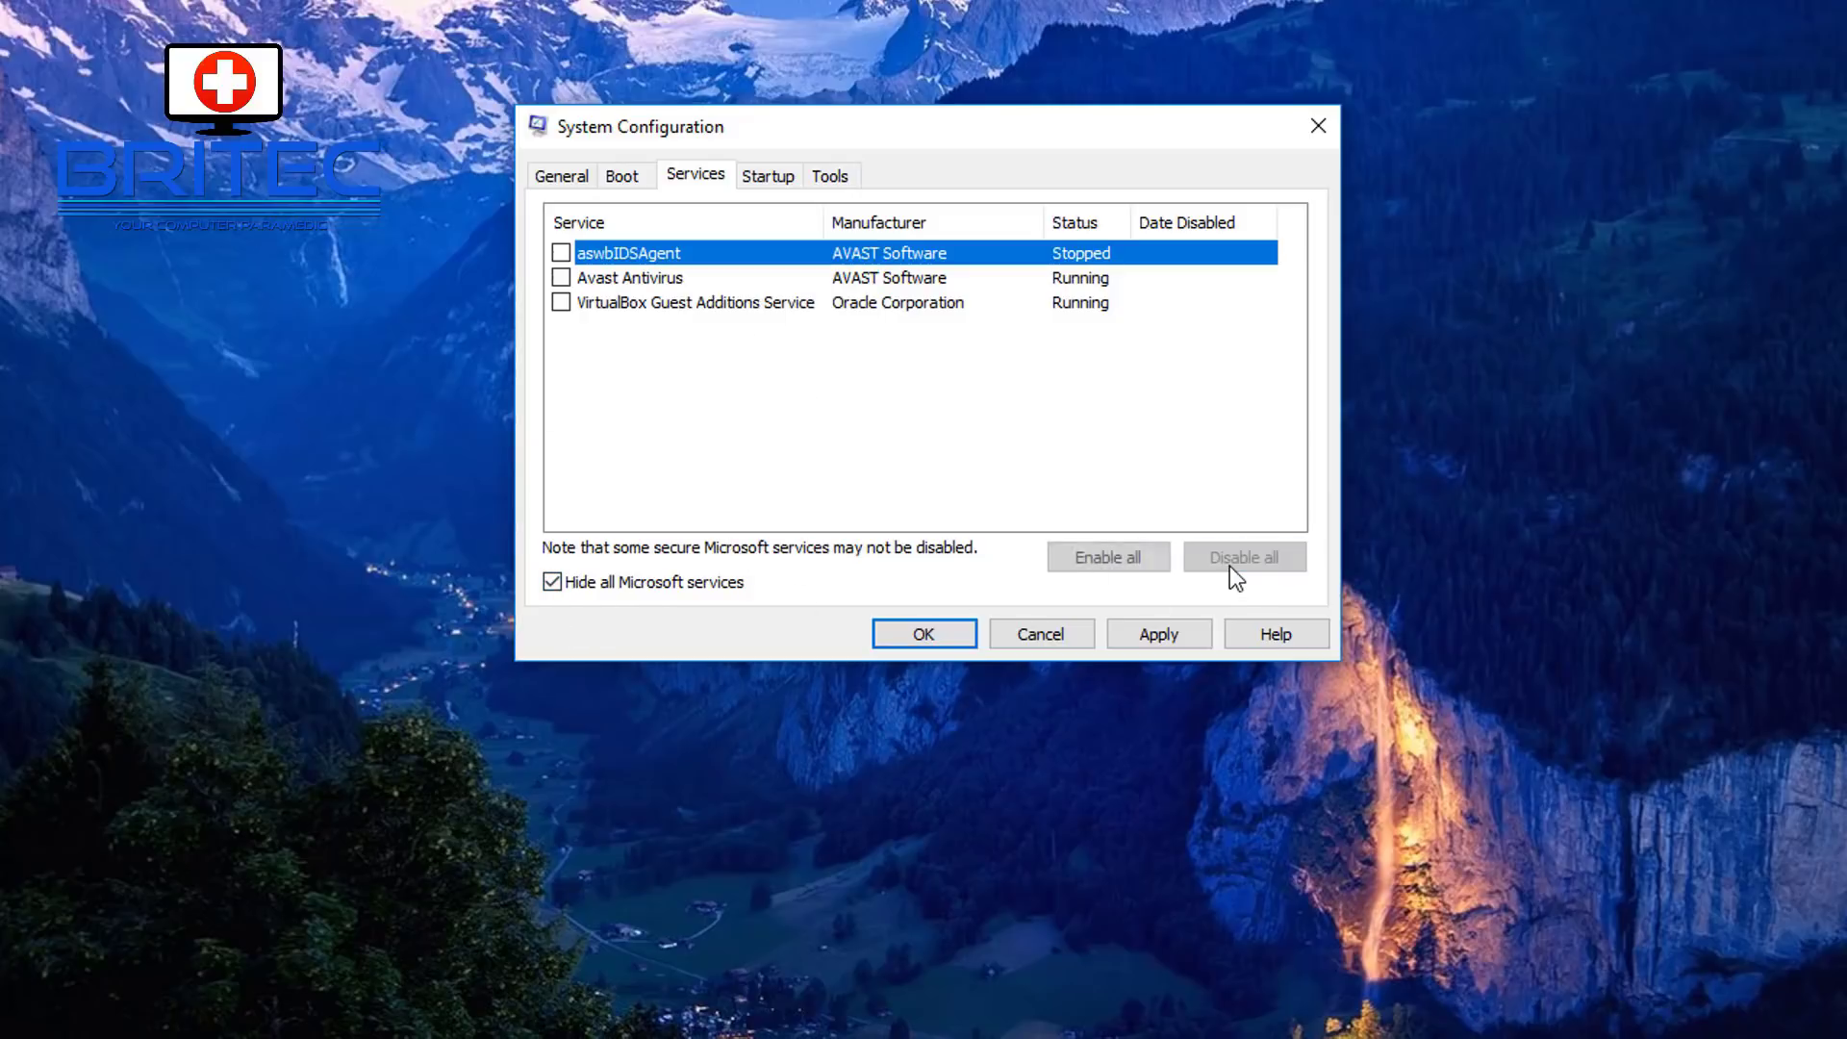
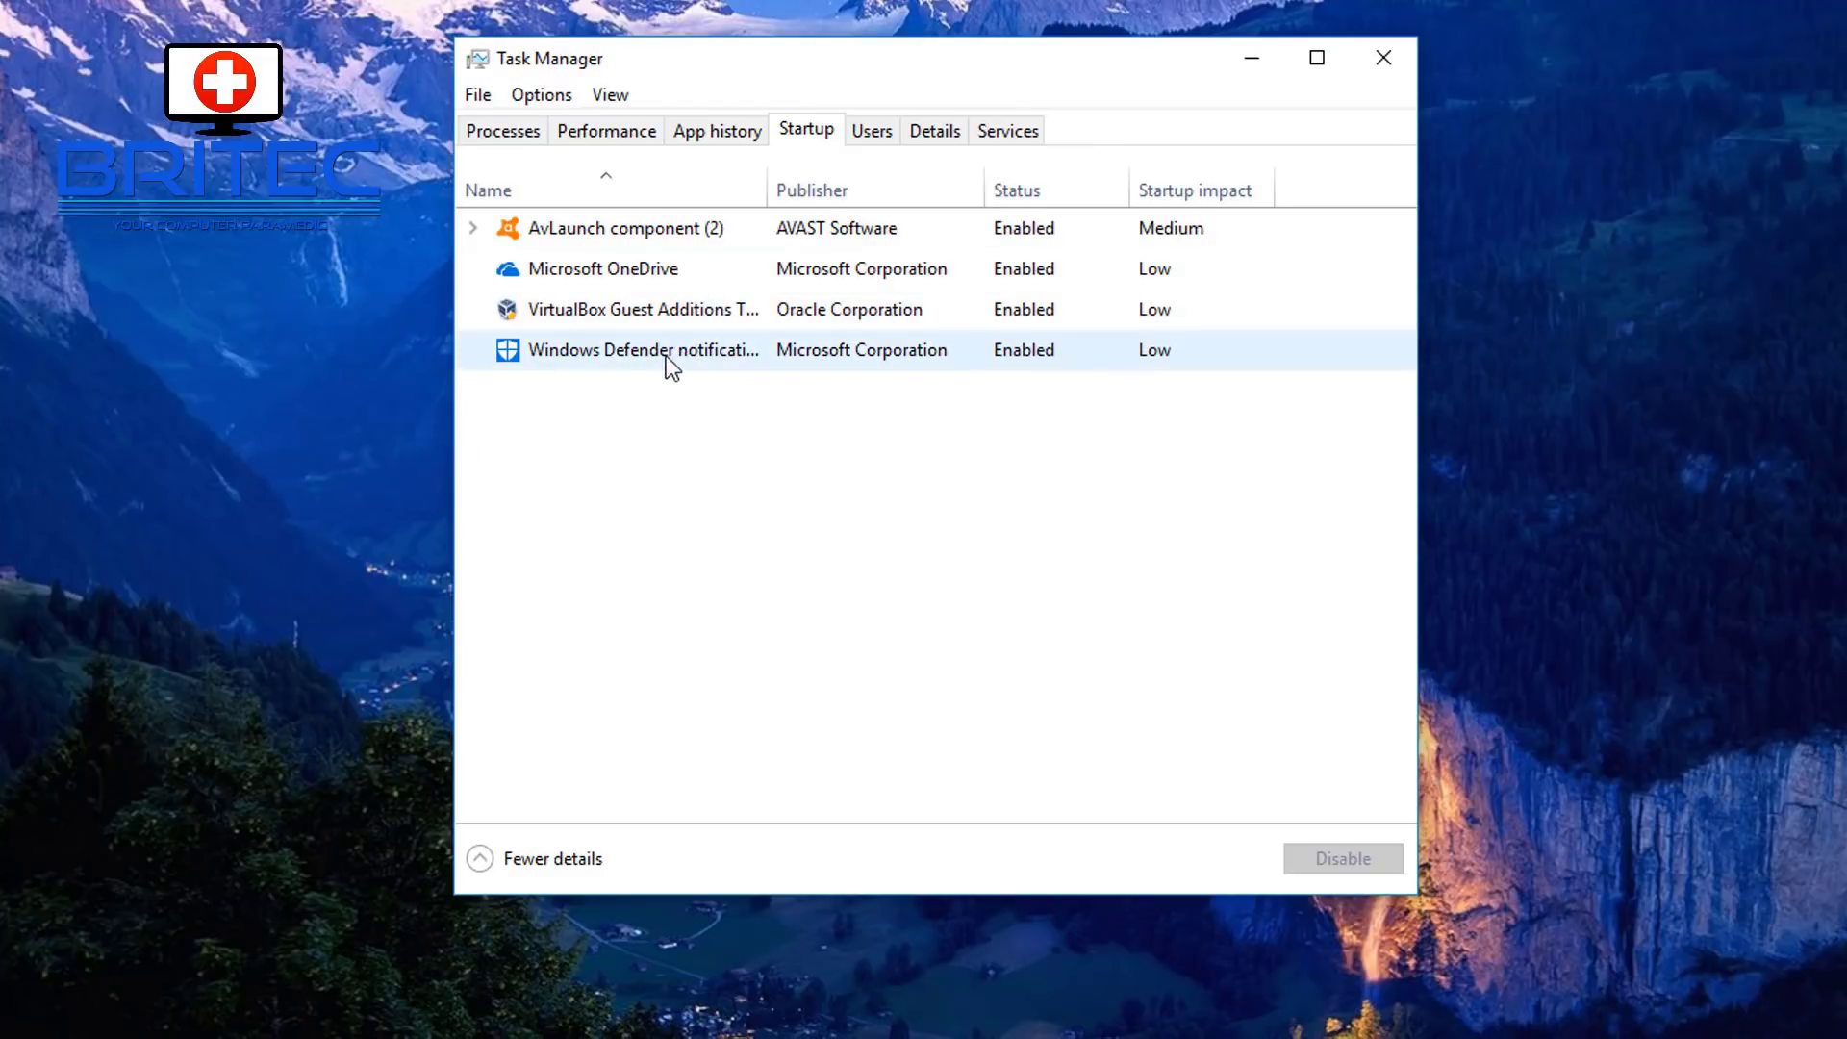
# - Disable the Windows Defender notification, Microsoft OneDrive and AvLaunch component startup items in Task Manager, and close it
pyautogui.click(671, 356)
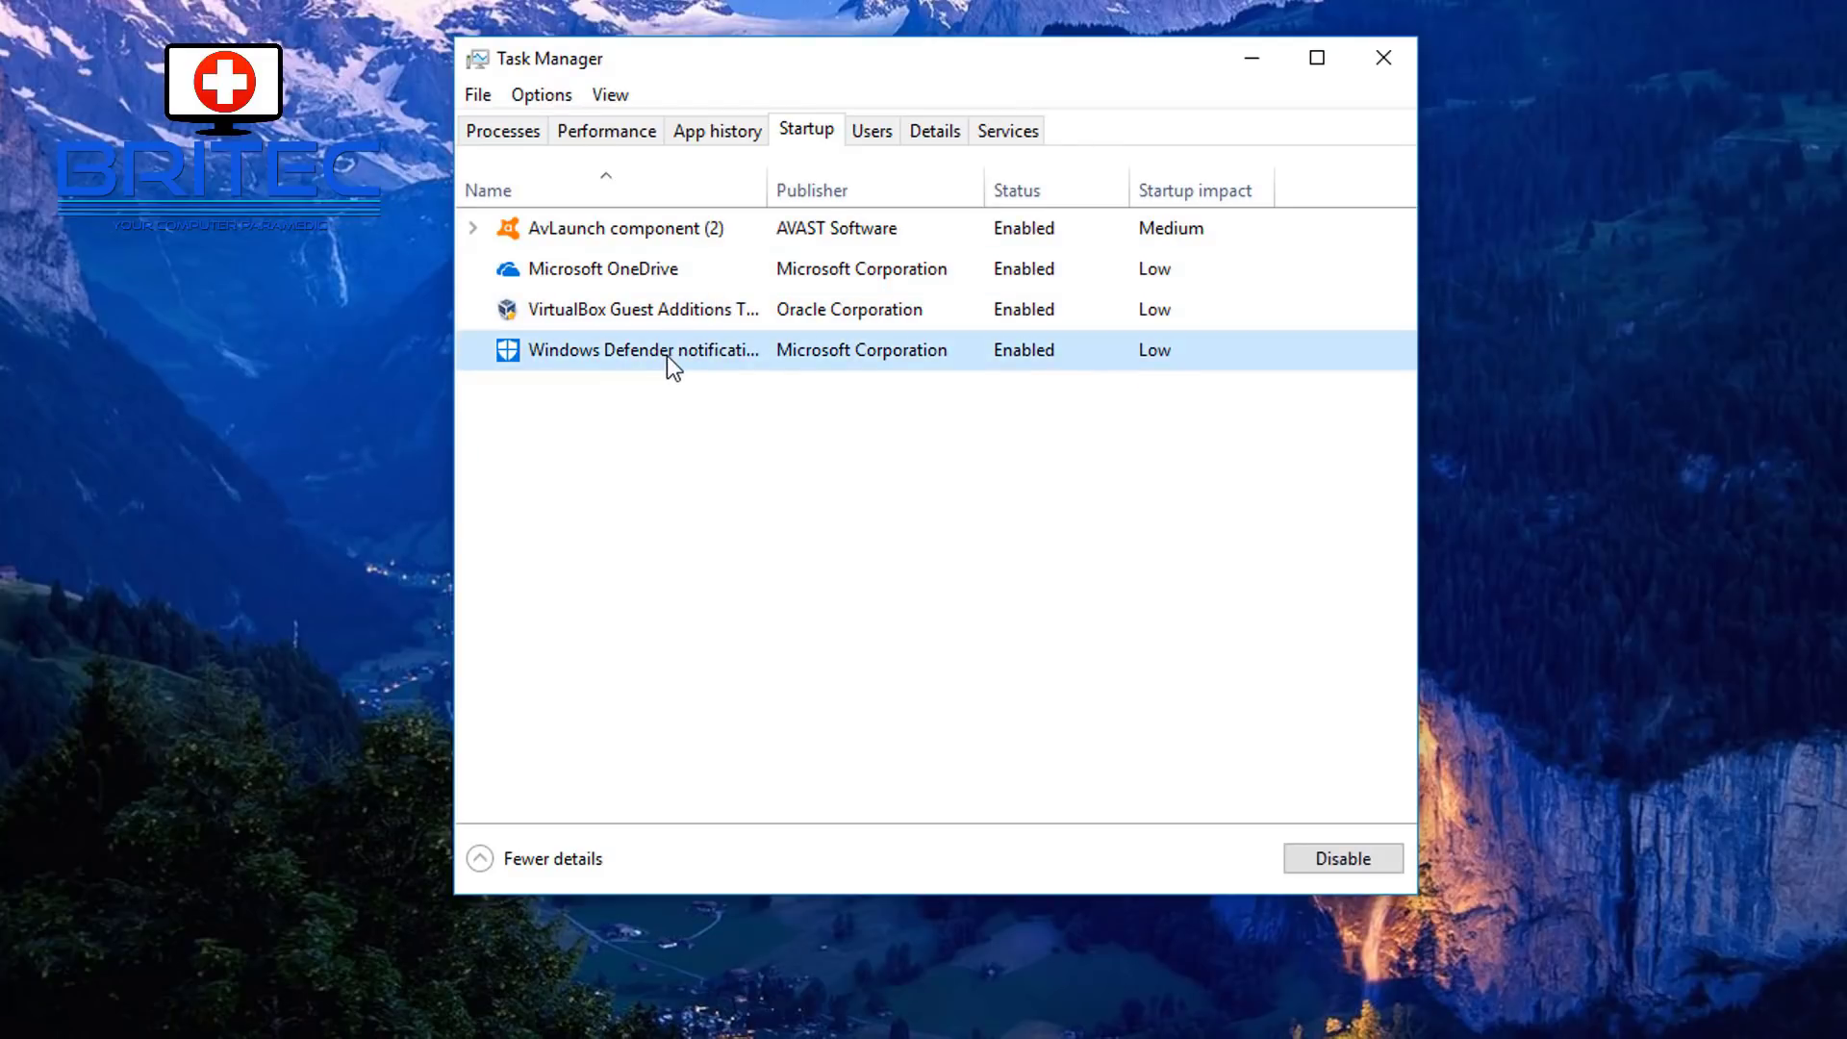
pyautogui.click(1358, 857)
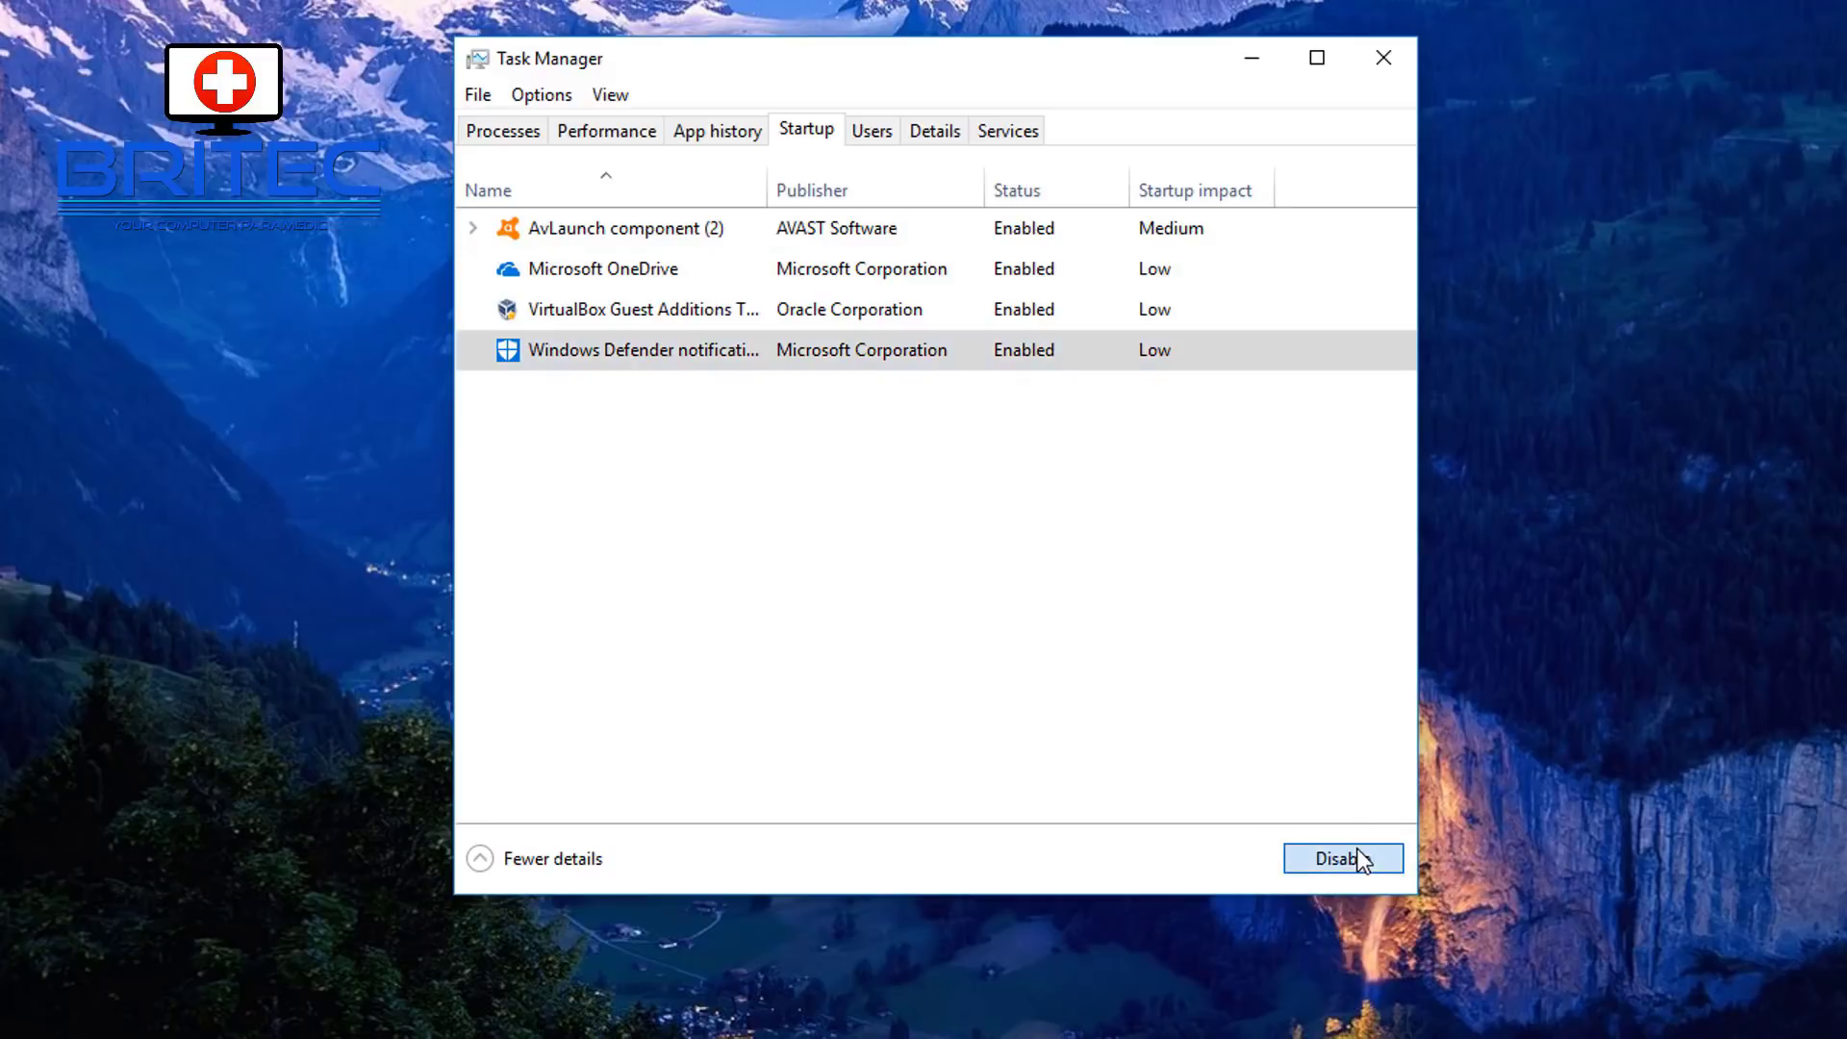
pyautogui.click(641, 319)
pyautogui.click(646, 274)
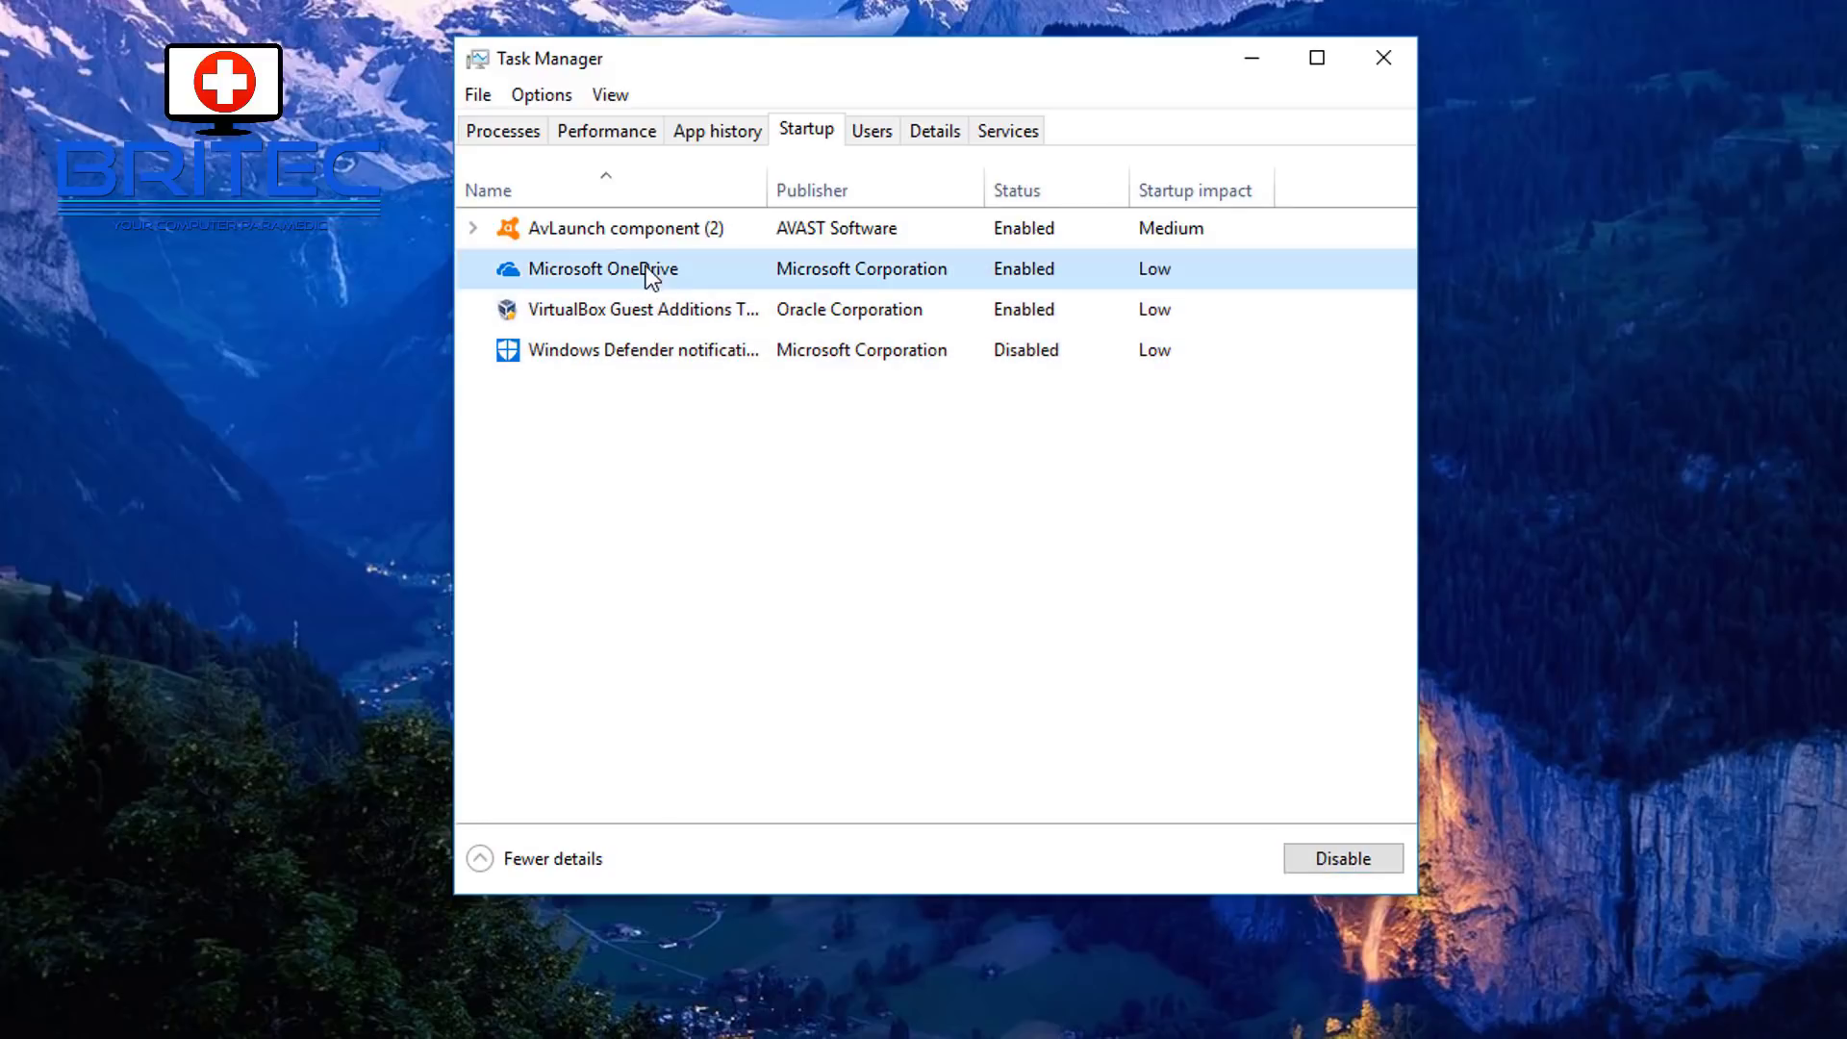
pyautogui.click(1362, 863)
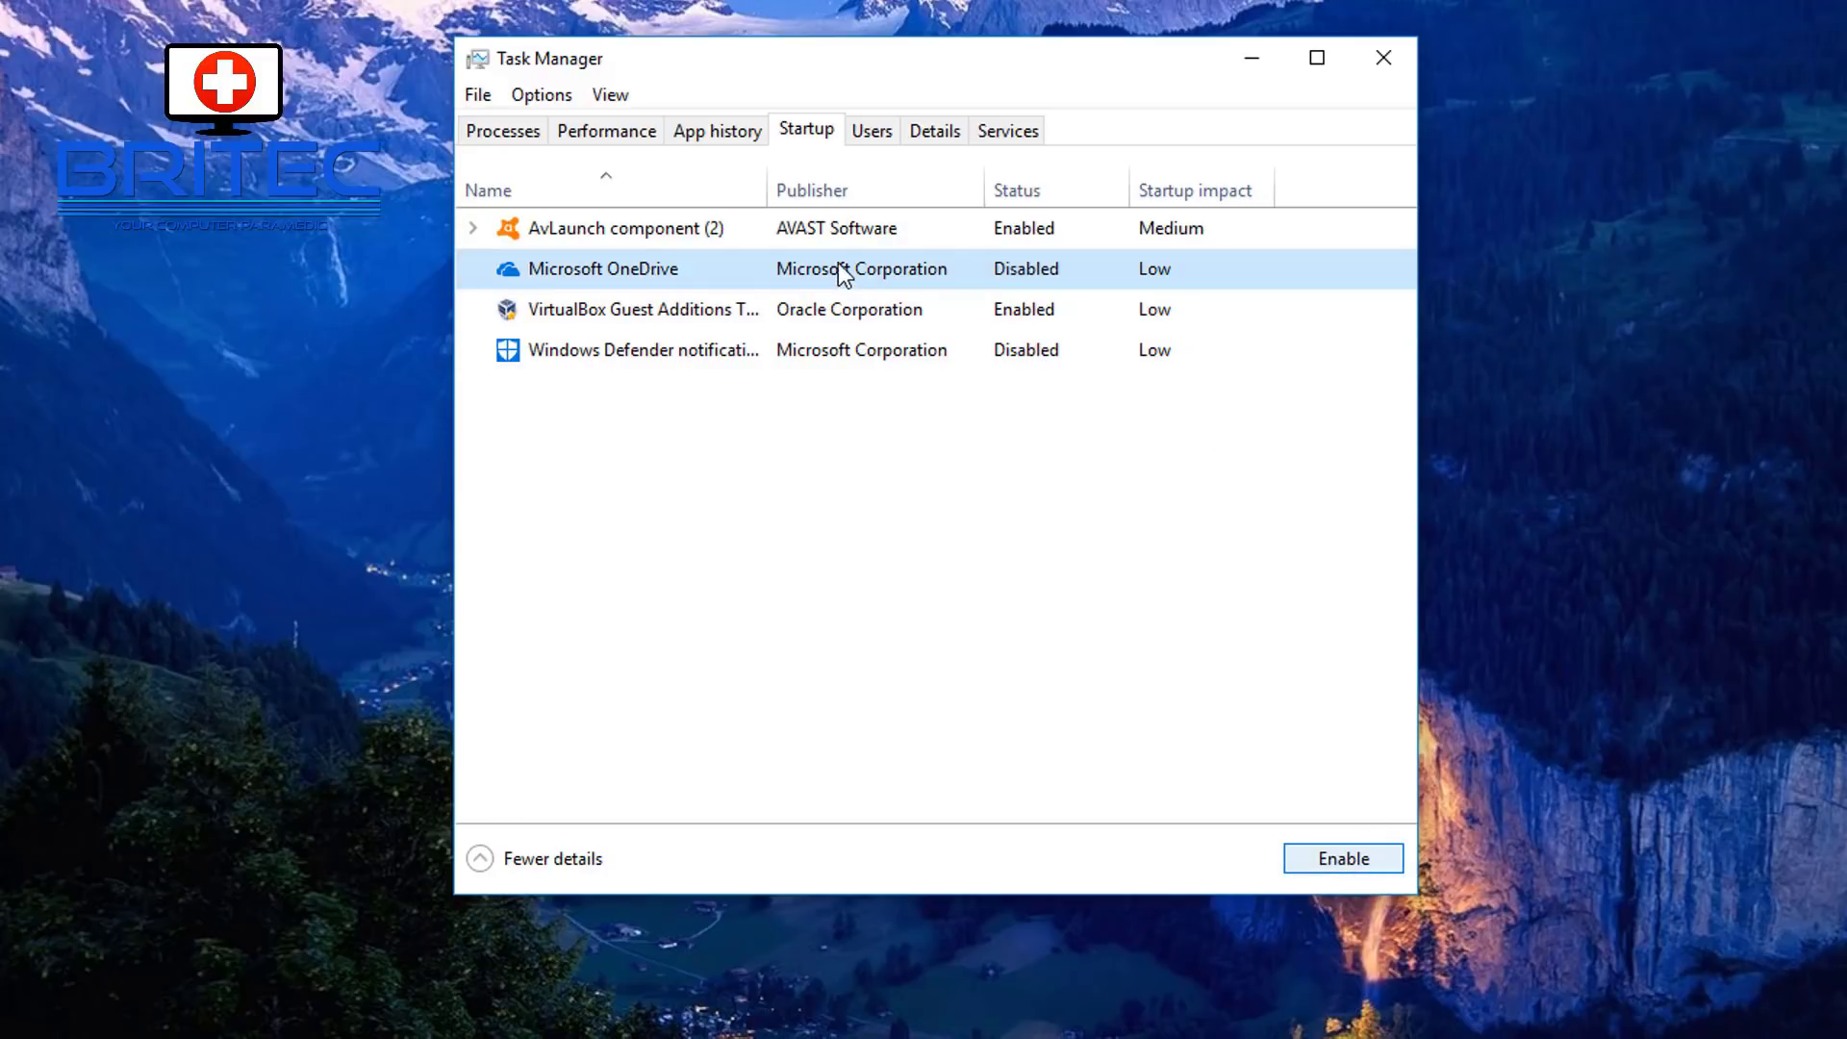
pyautogui.click(710, 231)
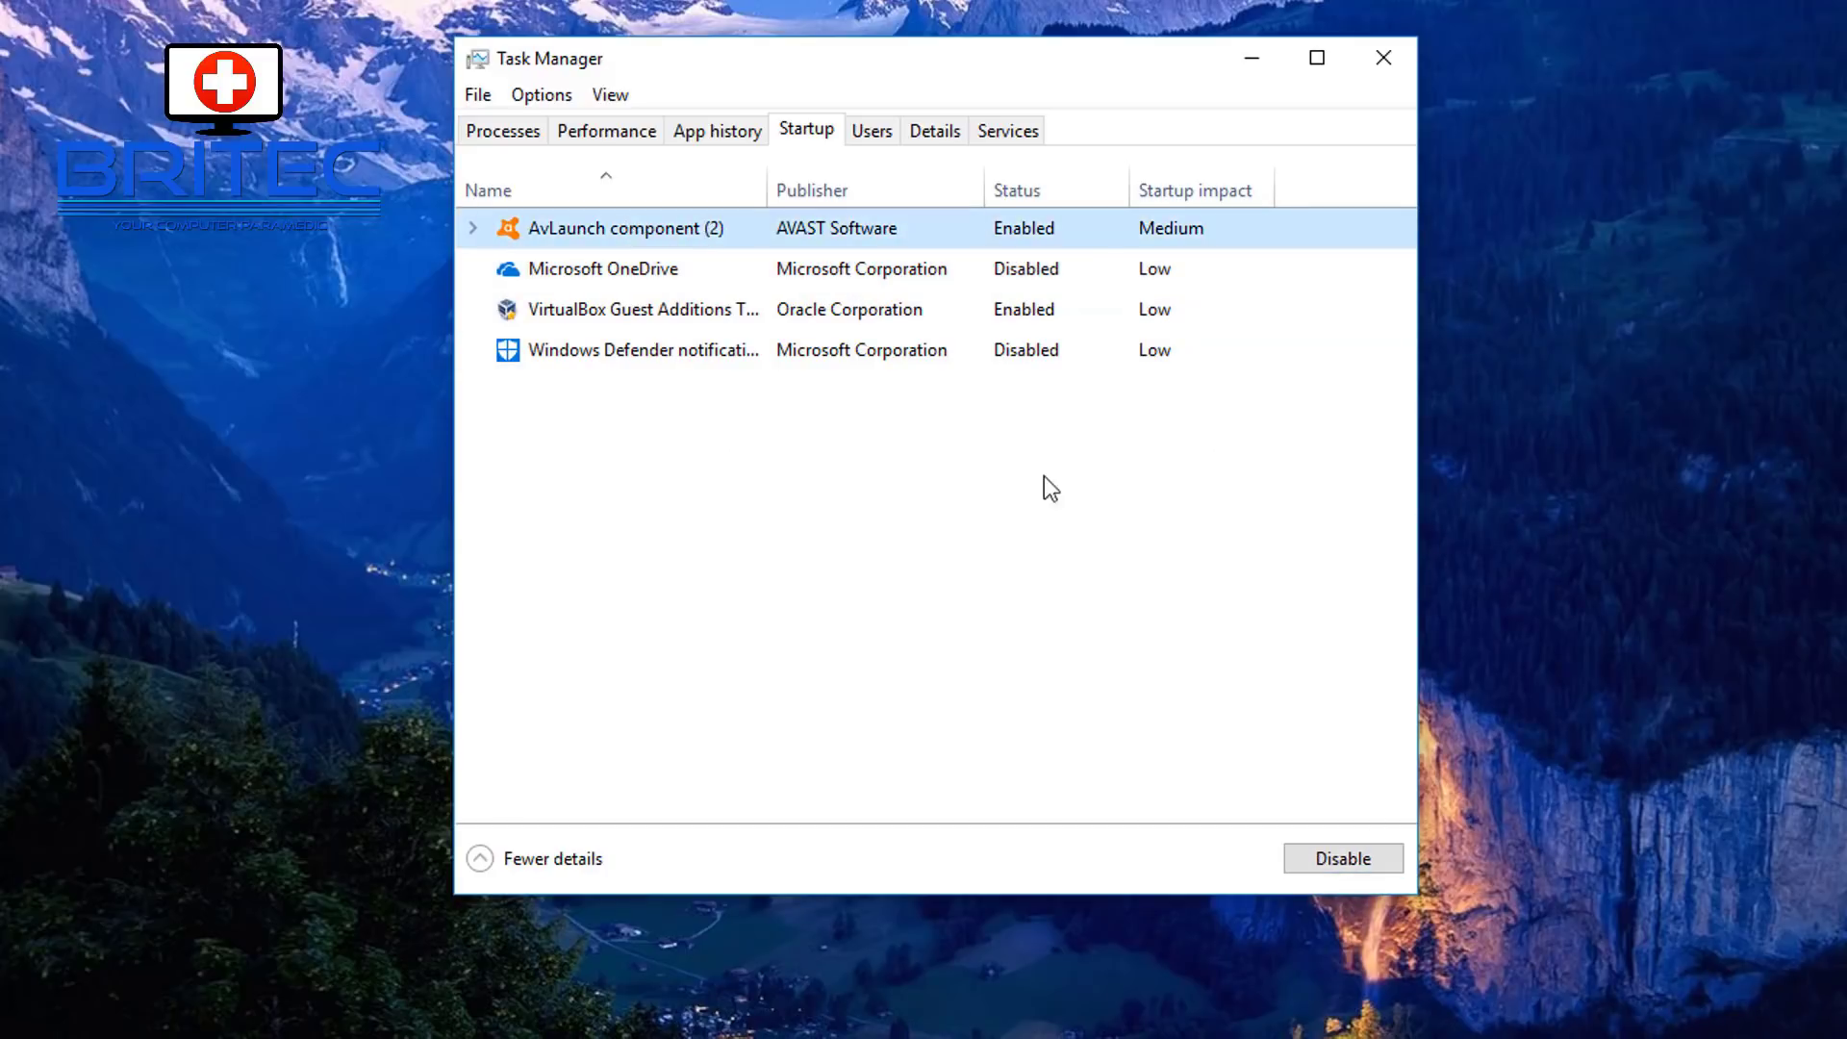
pyautogui.click(1343, 858)
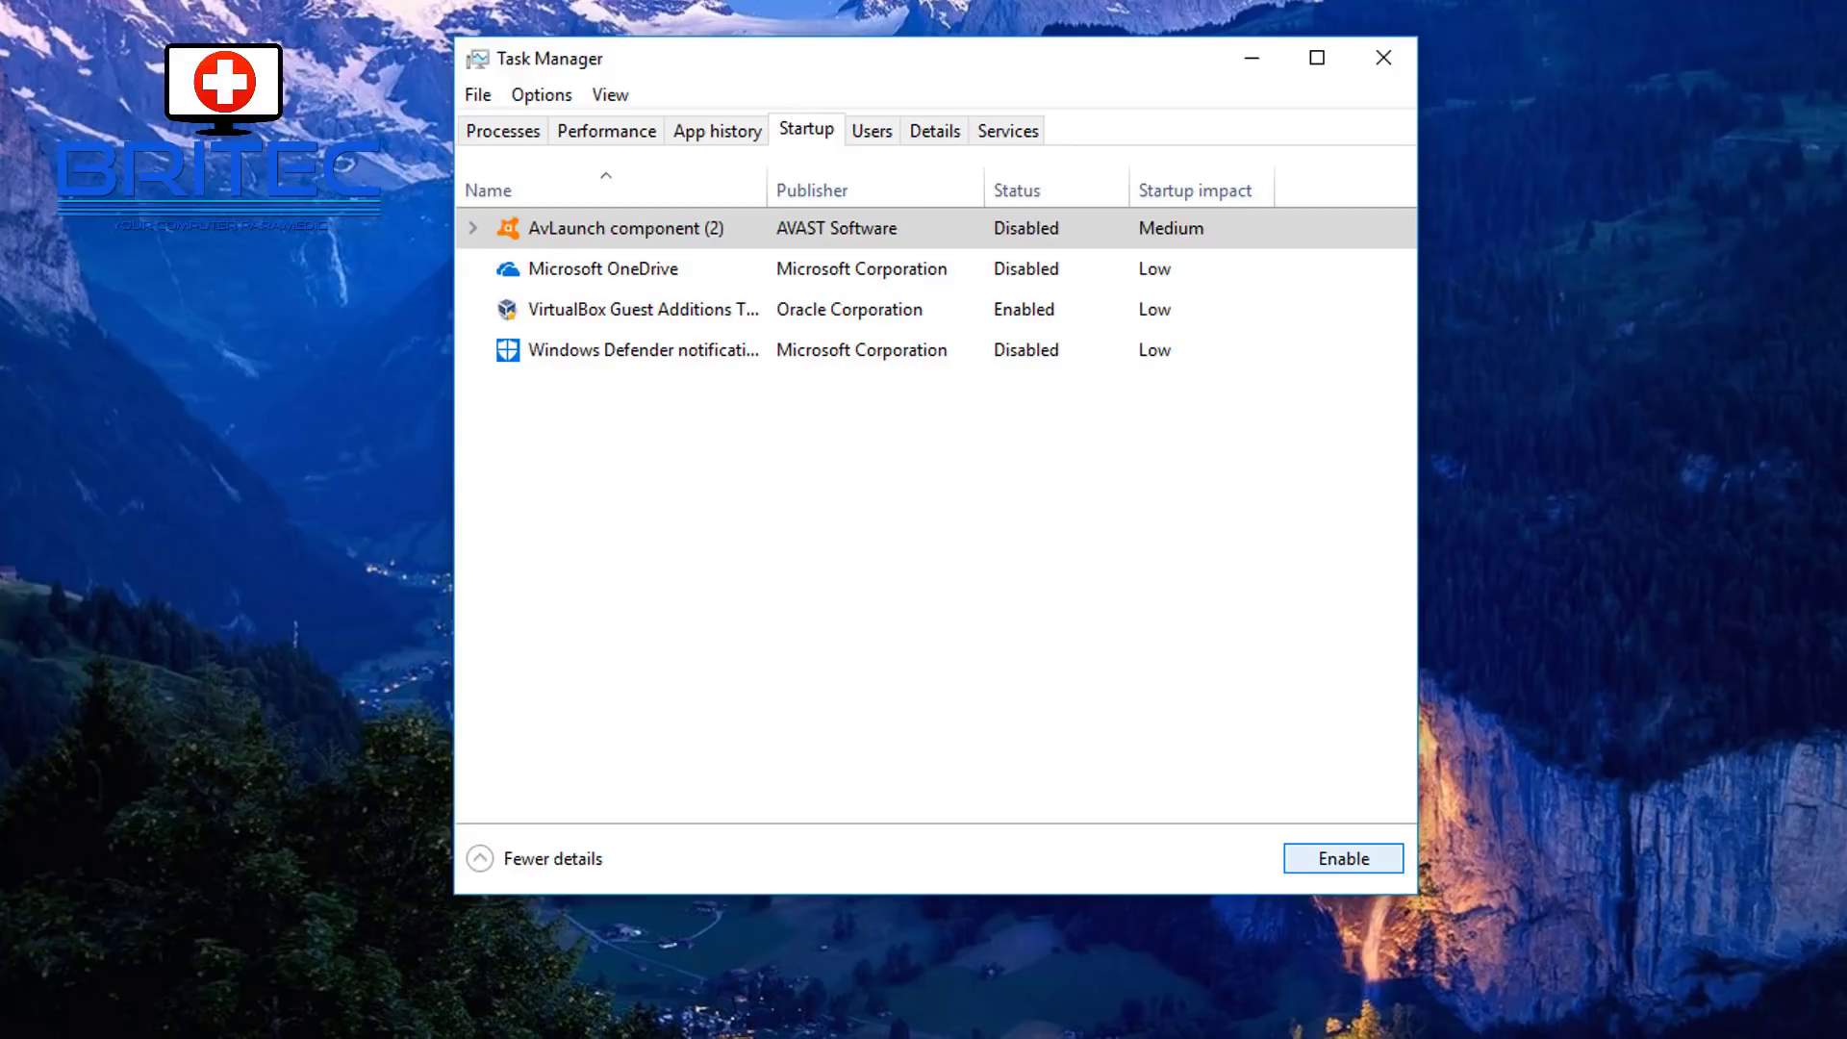
pyautogui.click(1384, 58)
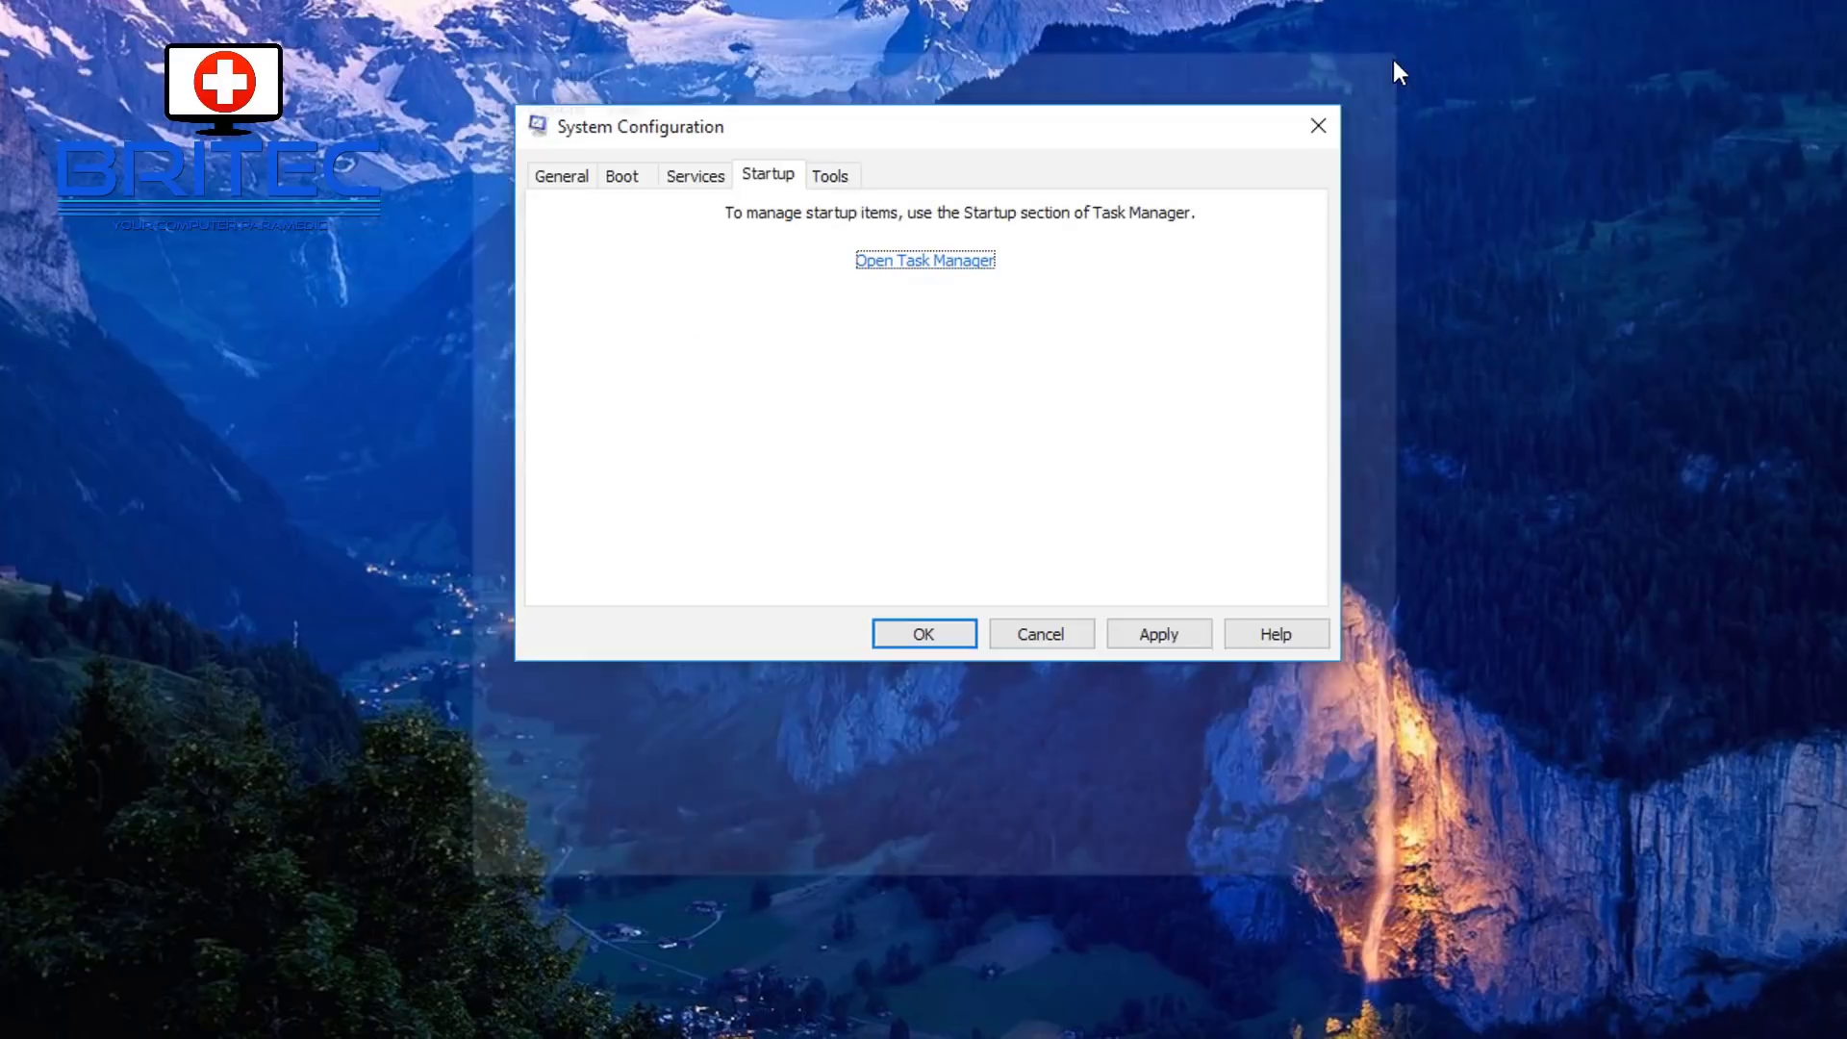
# - Review the Boot, Services, Startup and General settings in System Configuration, apply the clean boot changes and restart the computer
pyautogui.click(625, 177)
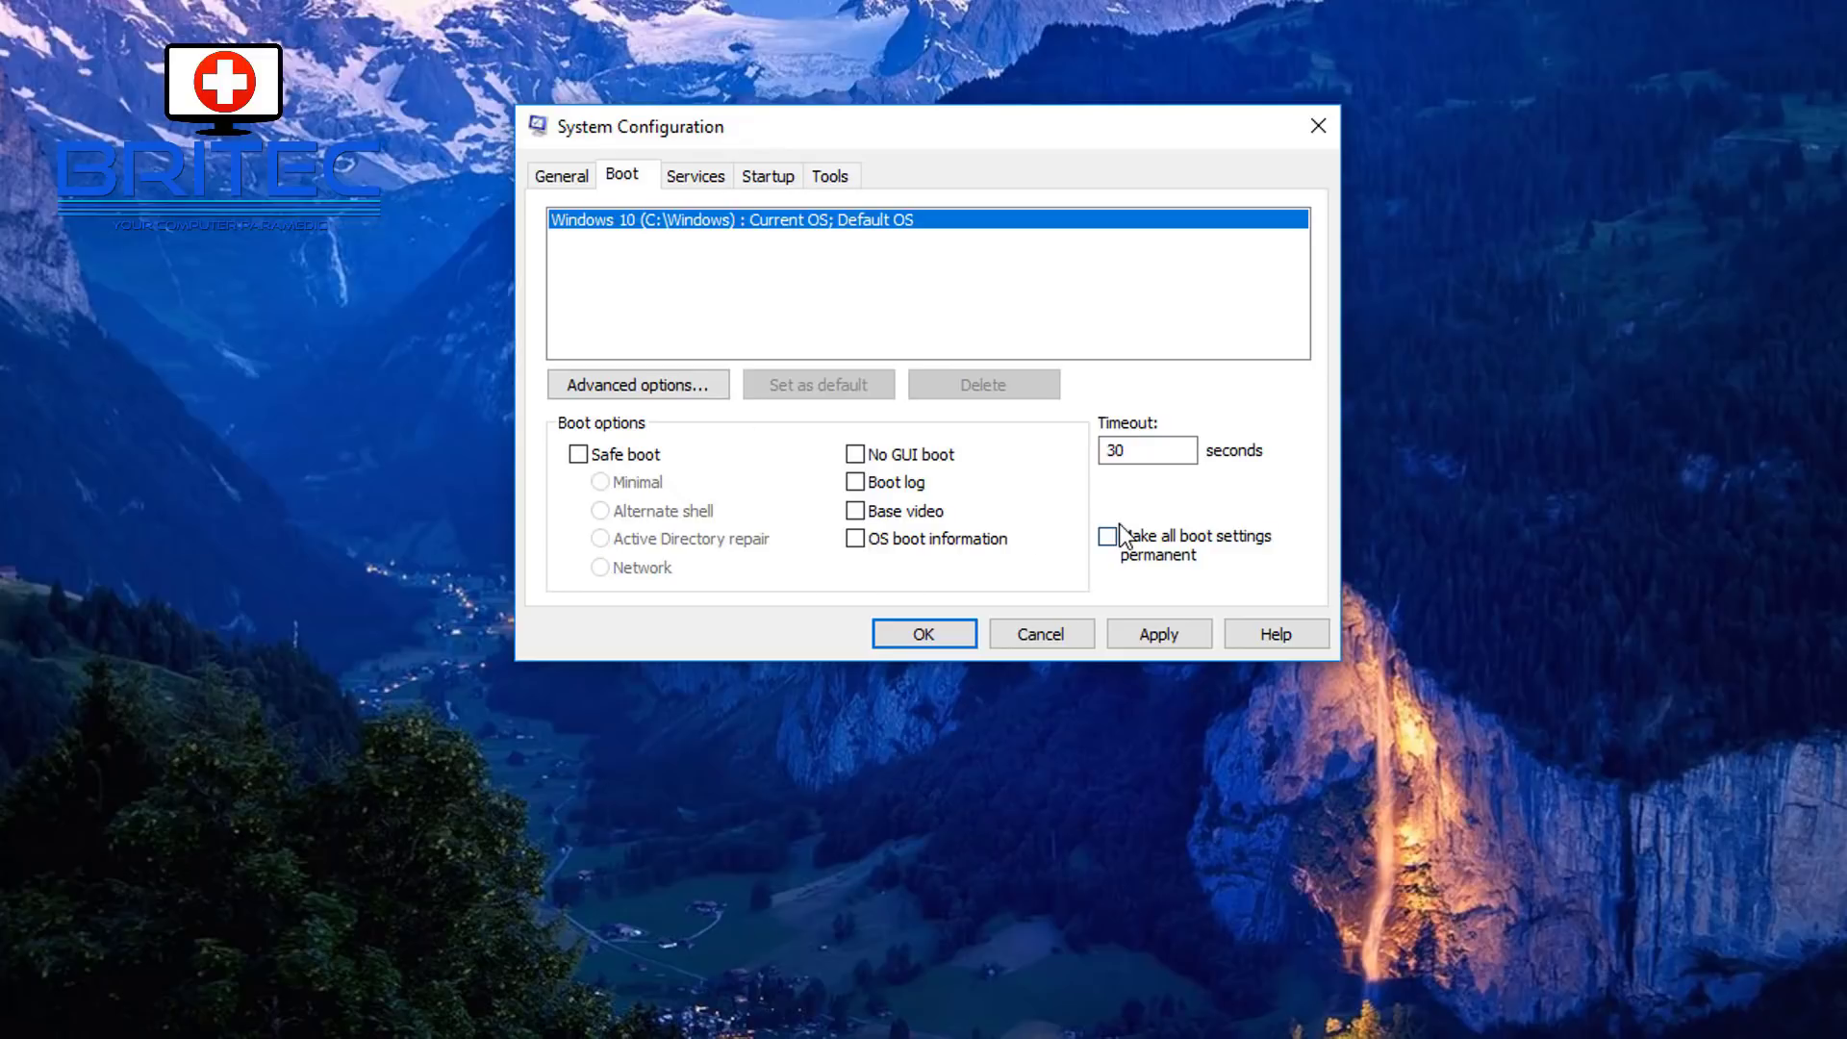
pyautogui.click(695, 178)
pyautogui.click(766, 181)
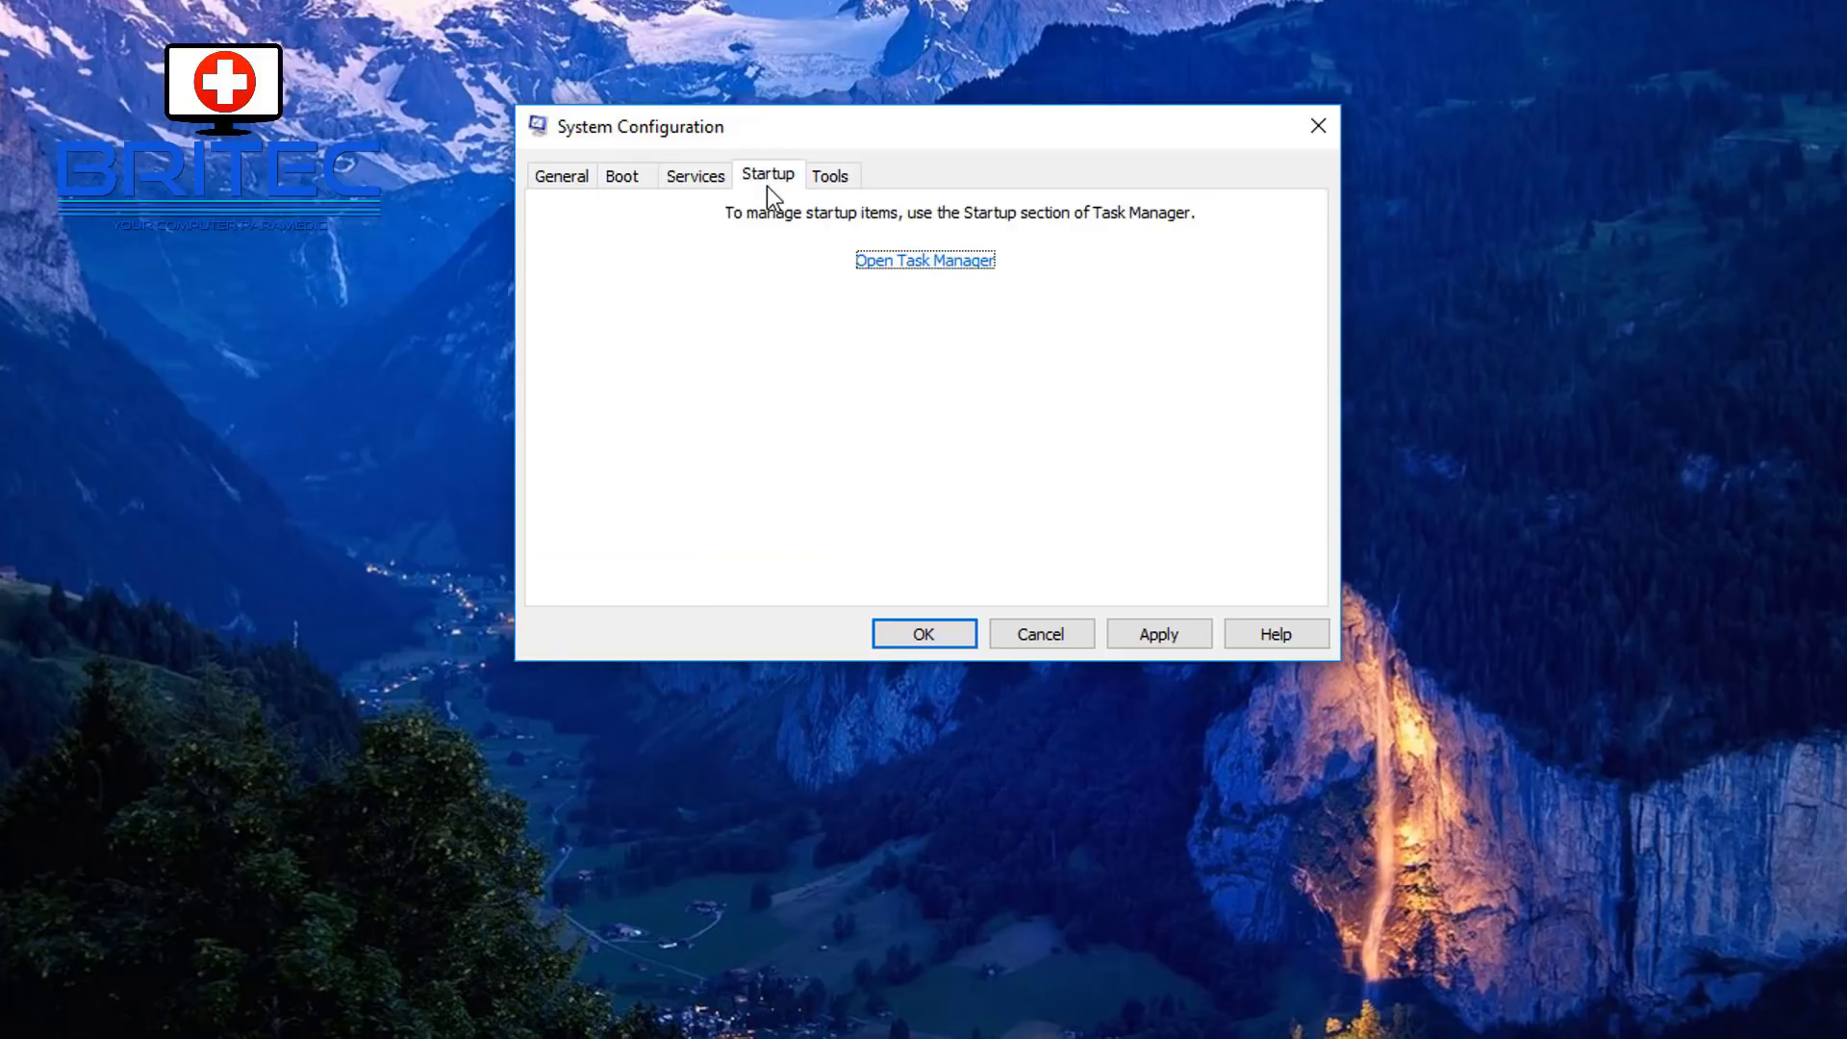
pyautogui.click(575, 181)
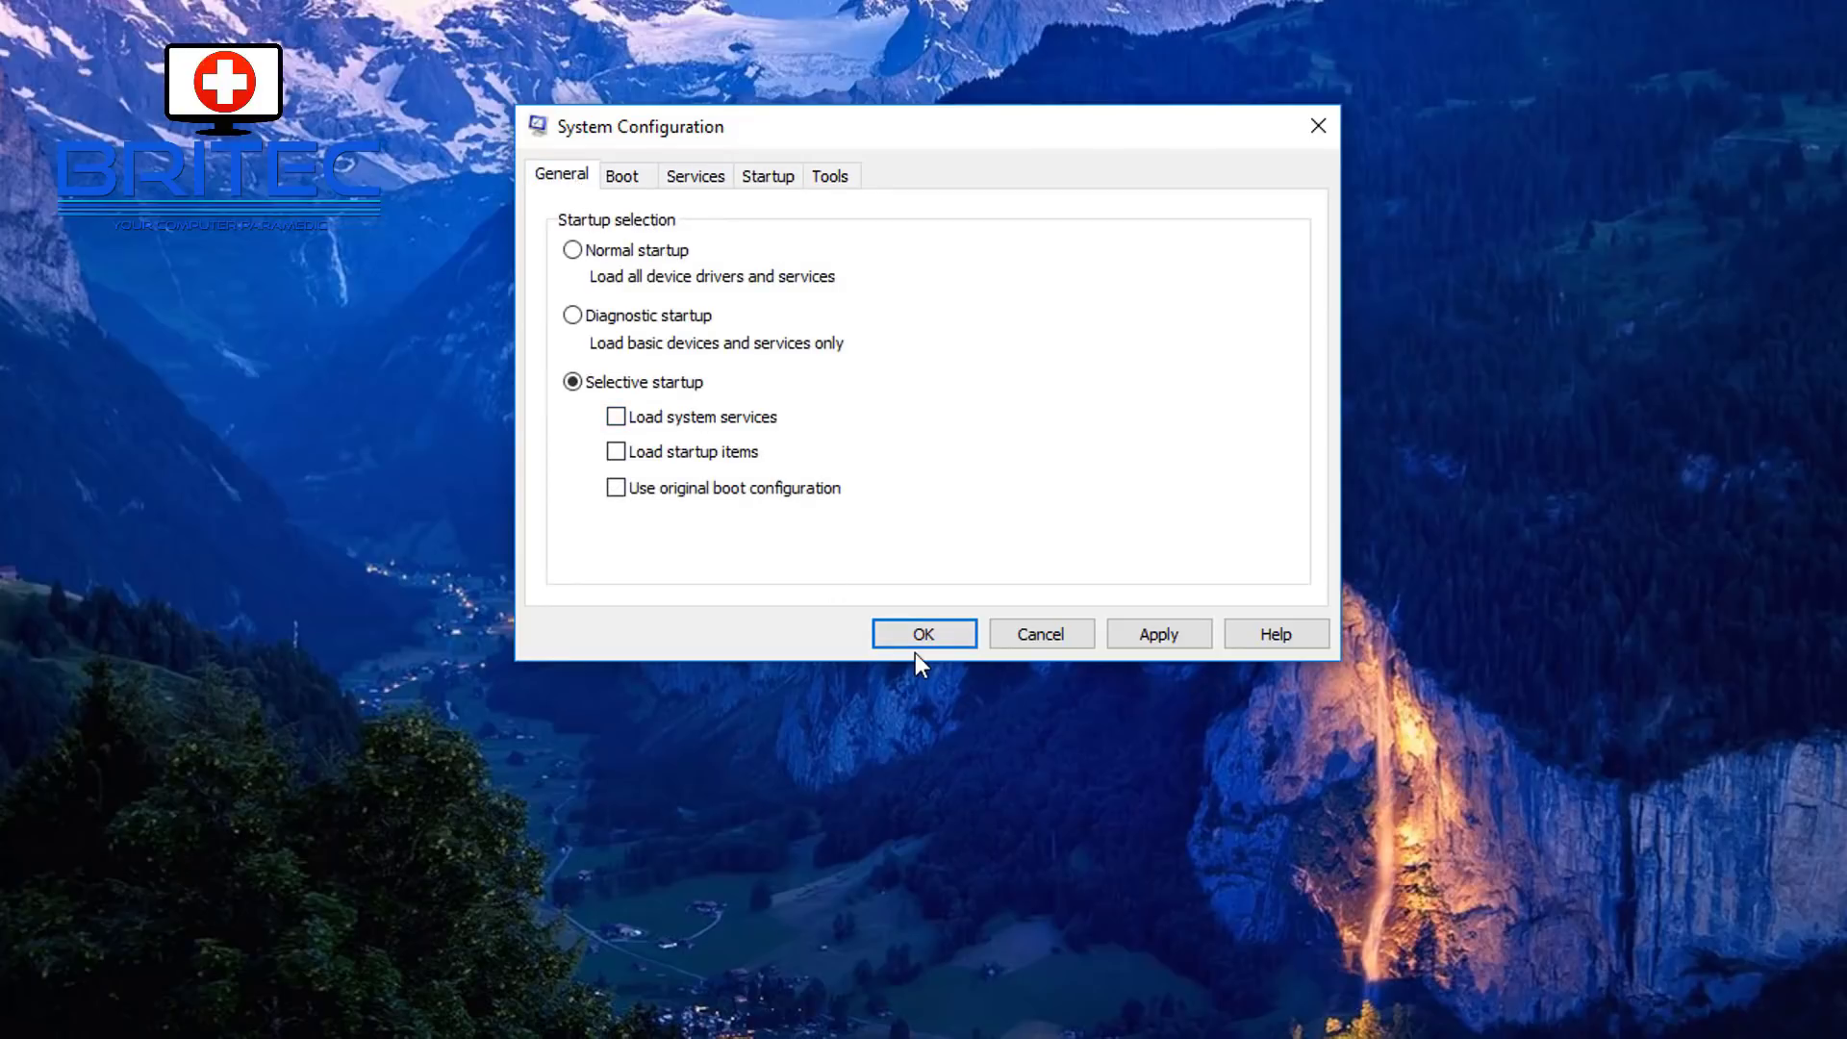
pyautogui.click(1158, 632)
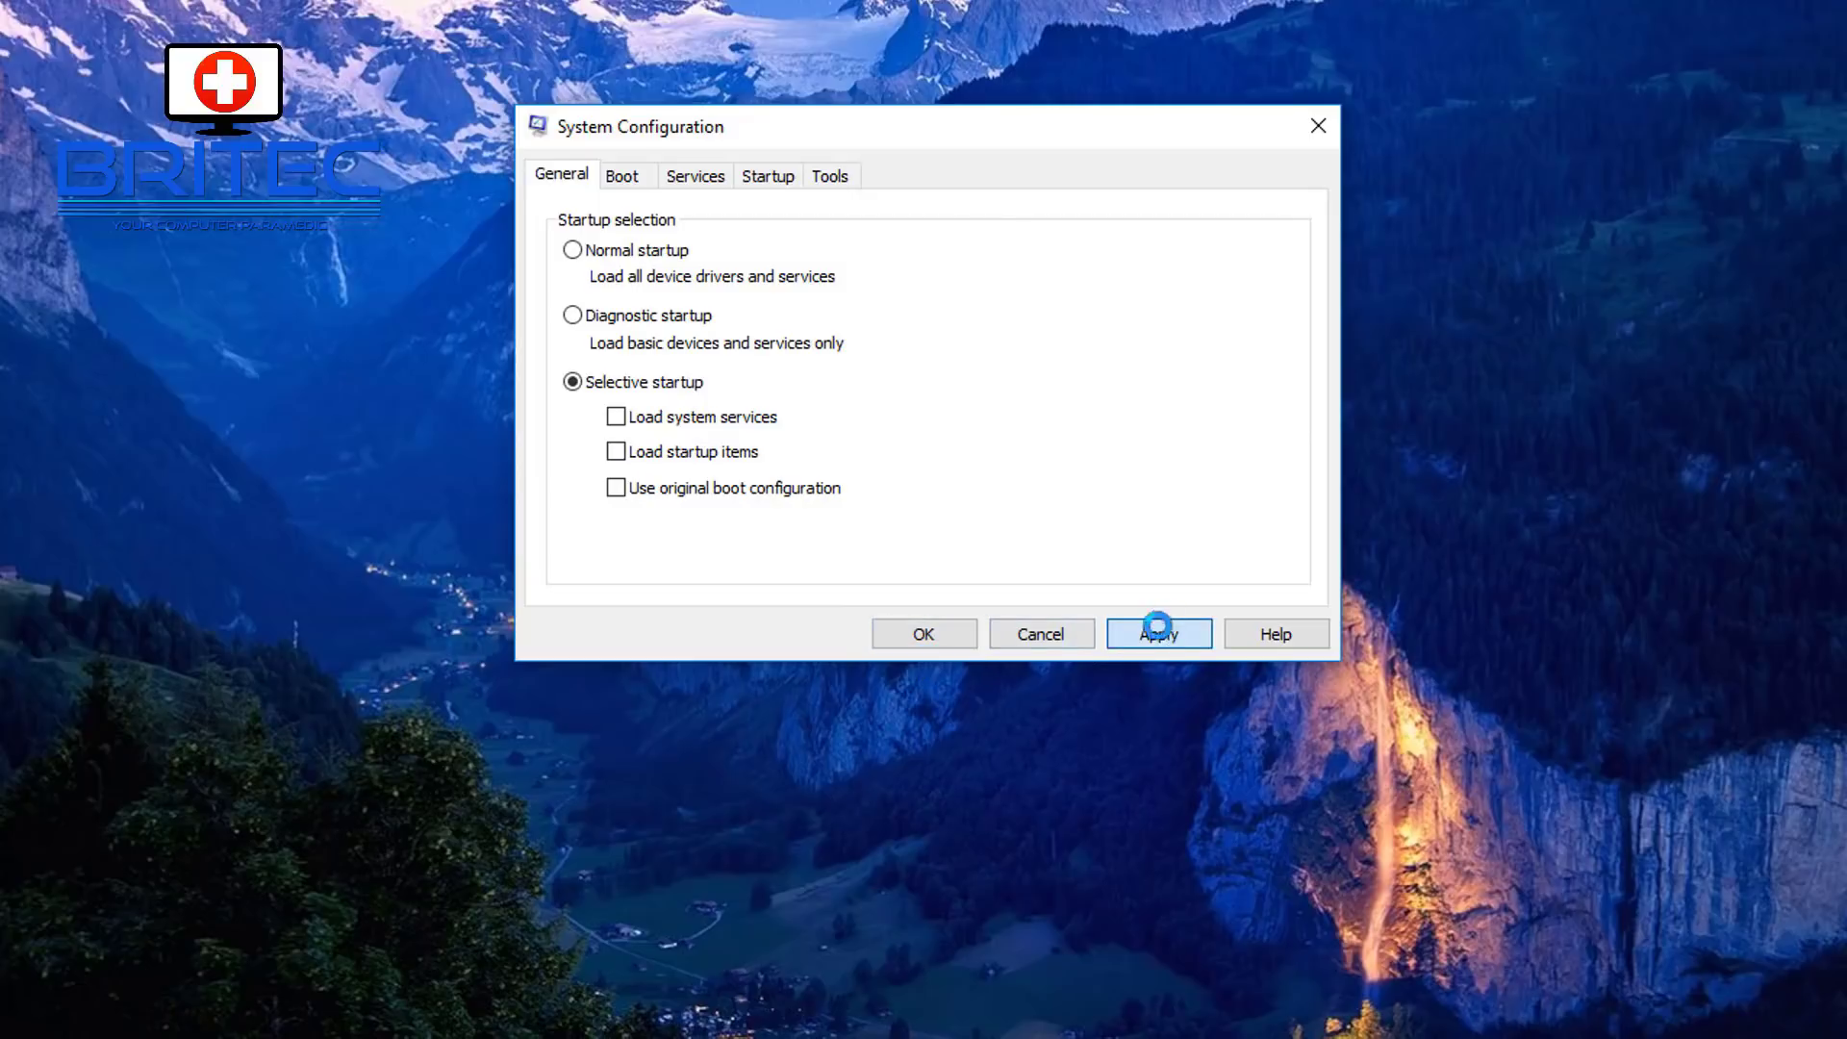
pyautogui.click(924, 634)
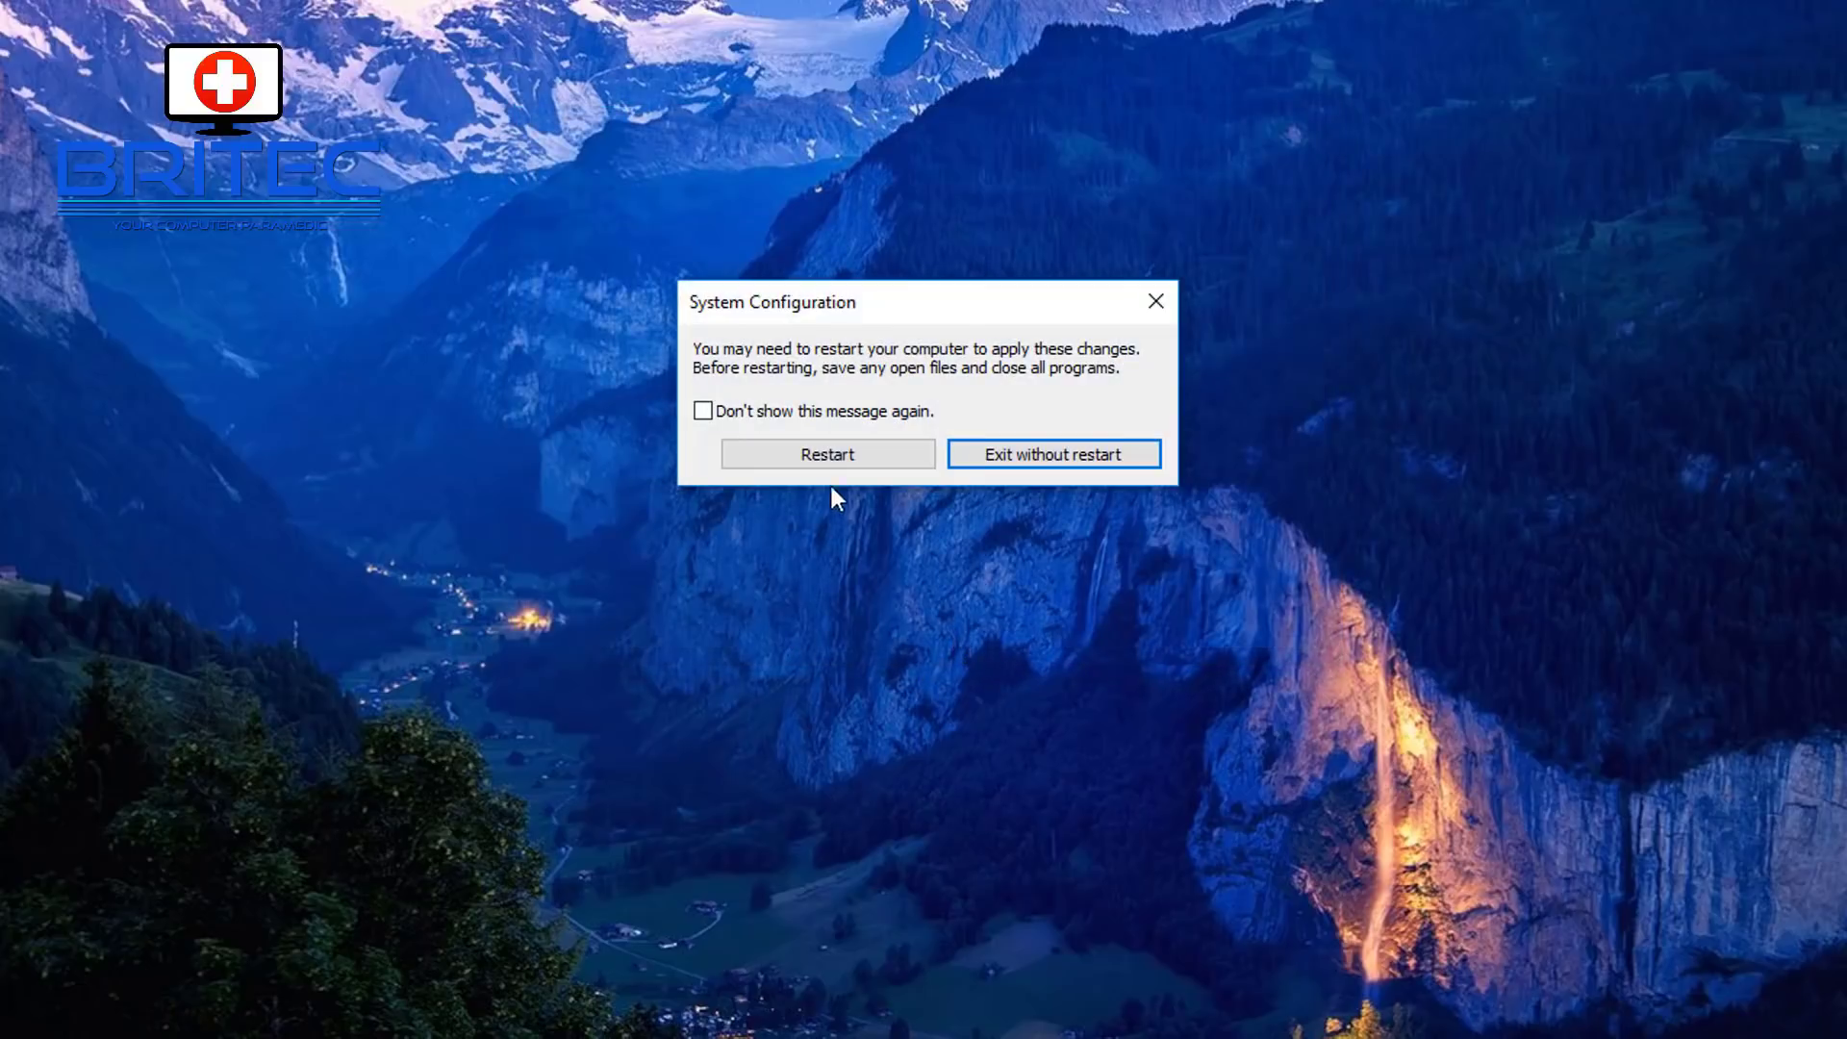
pyautogui.click(828, 456)
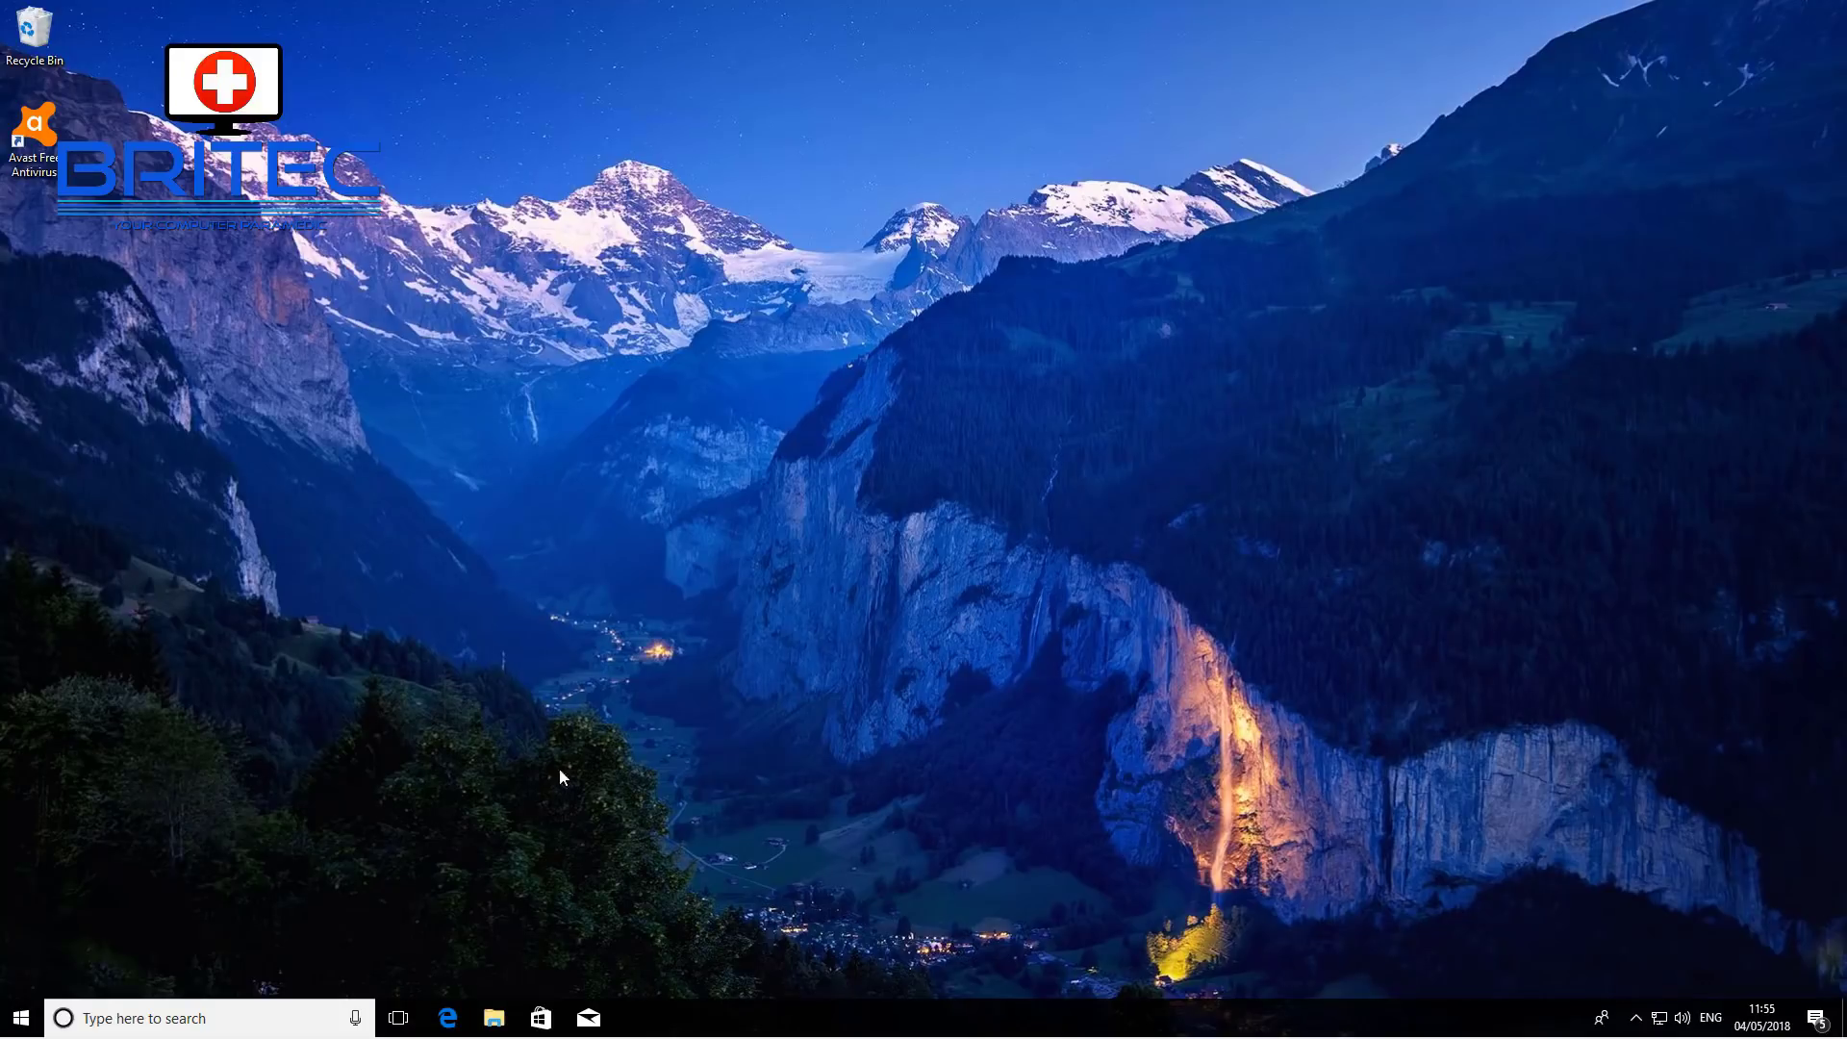
# - Check the Windows Update status under Update & Security in Windows Settings, and close Settings
pyautogui.click(27, 1024)
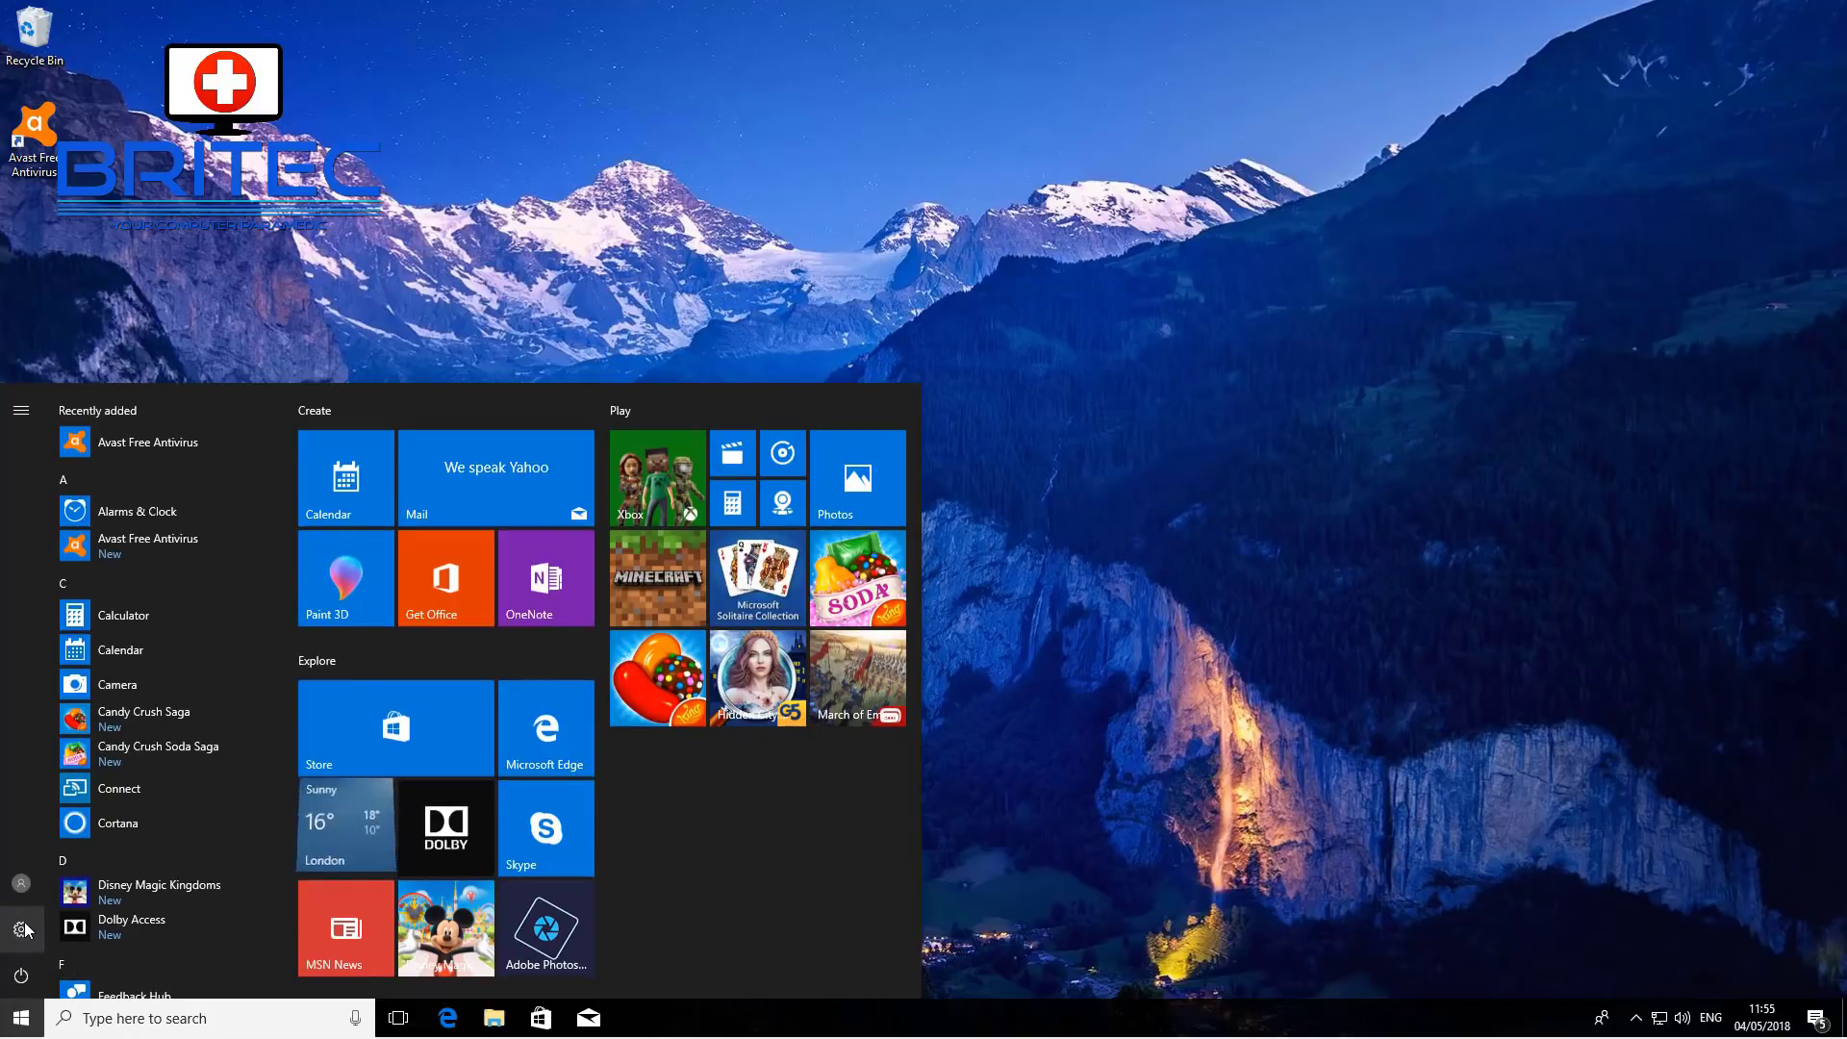
pyautogui.click(24, 935)
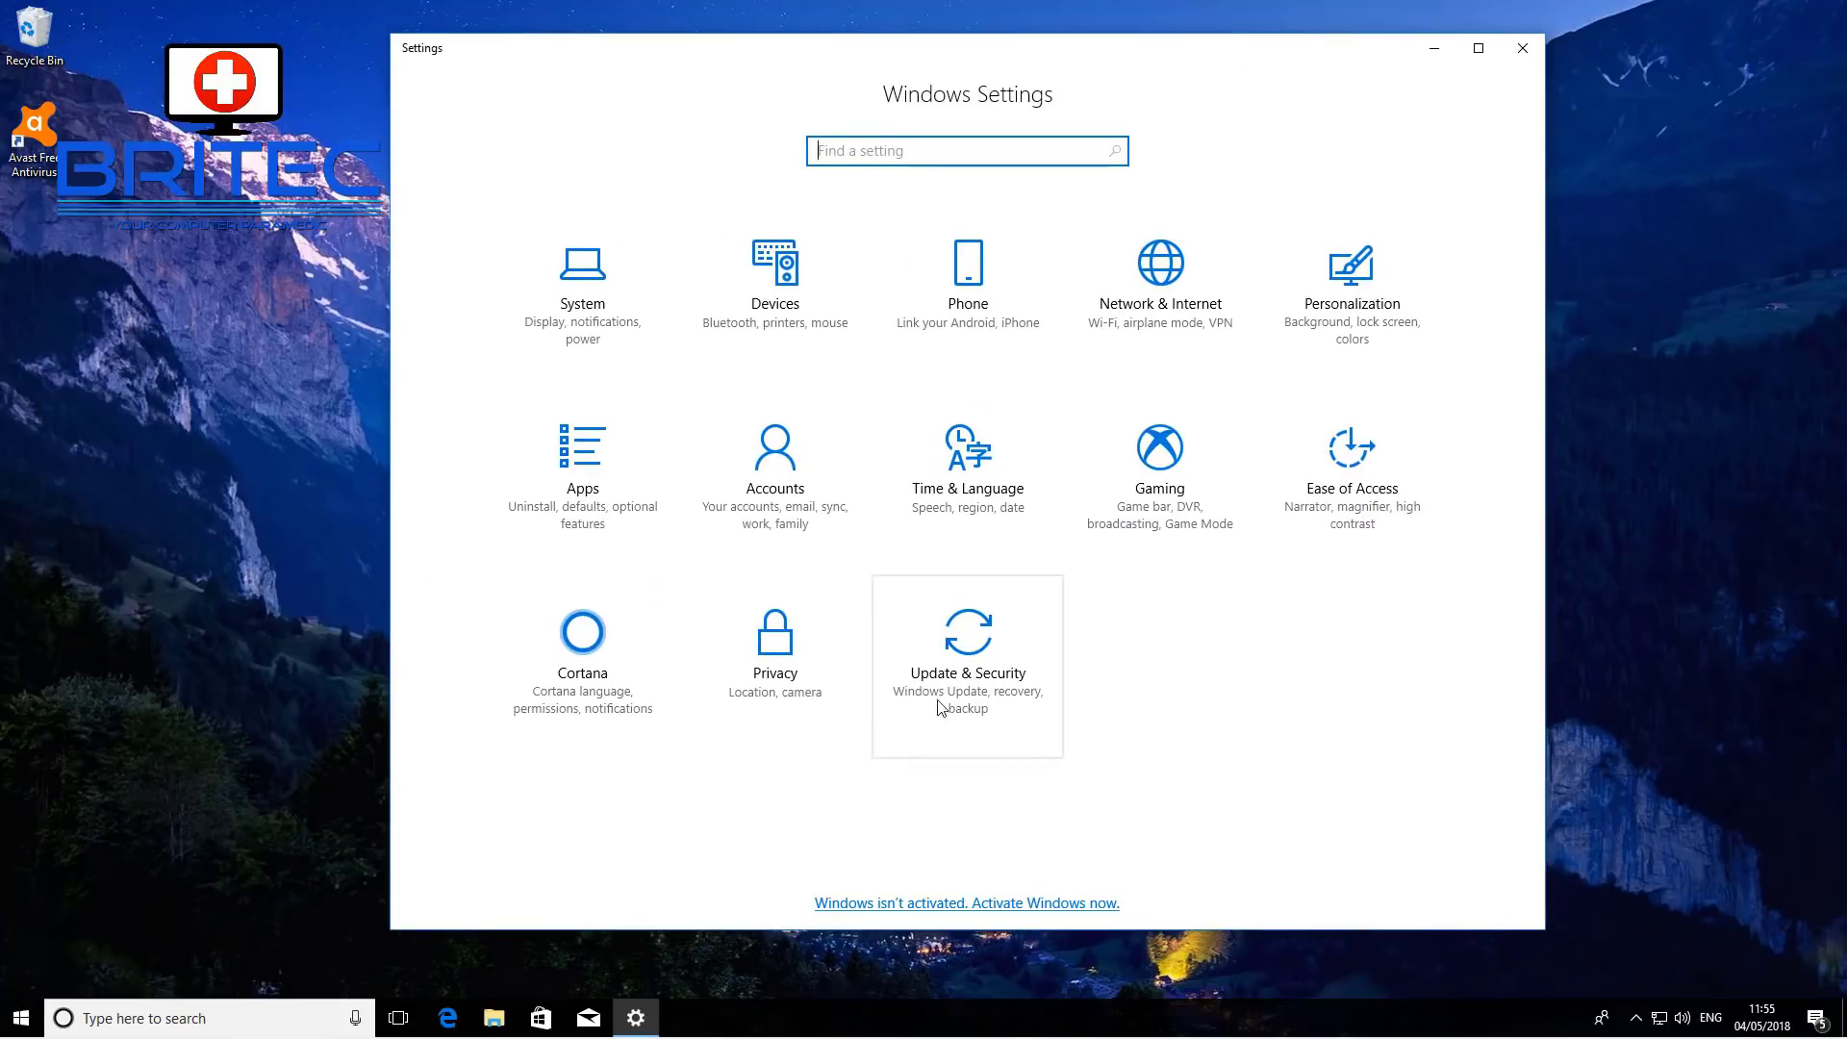
pyautogui.click(969, 679)
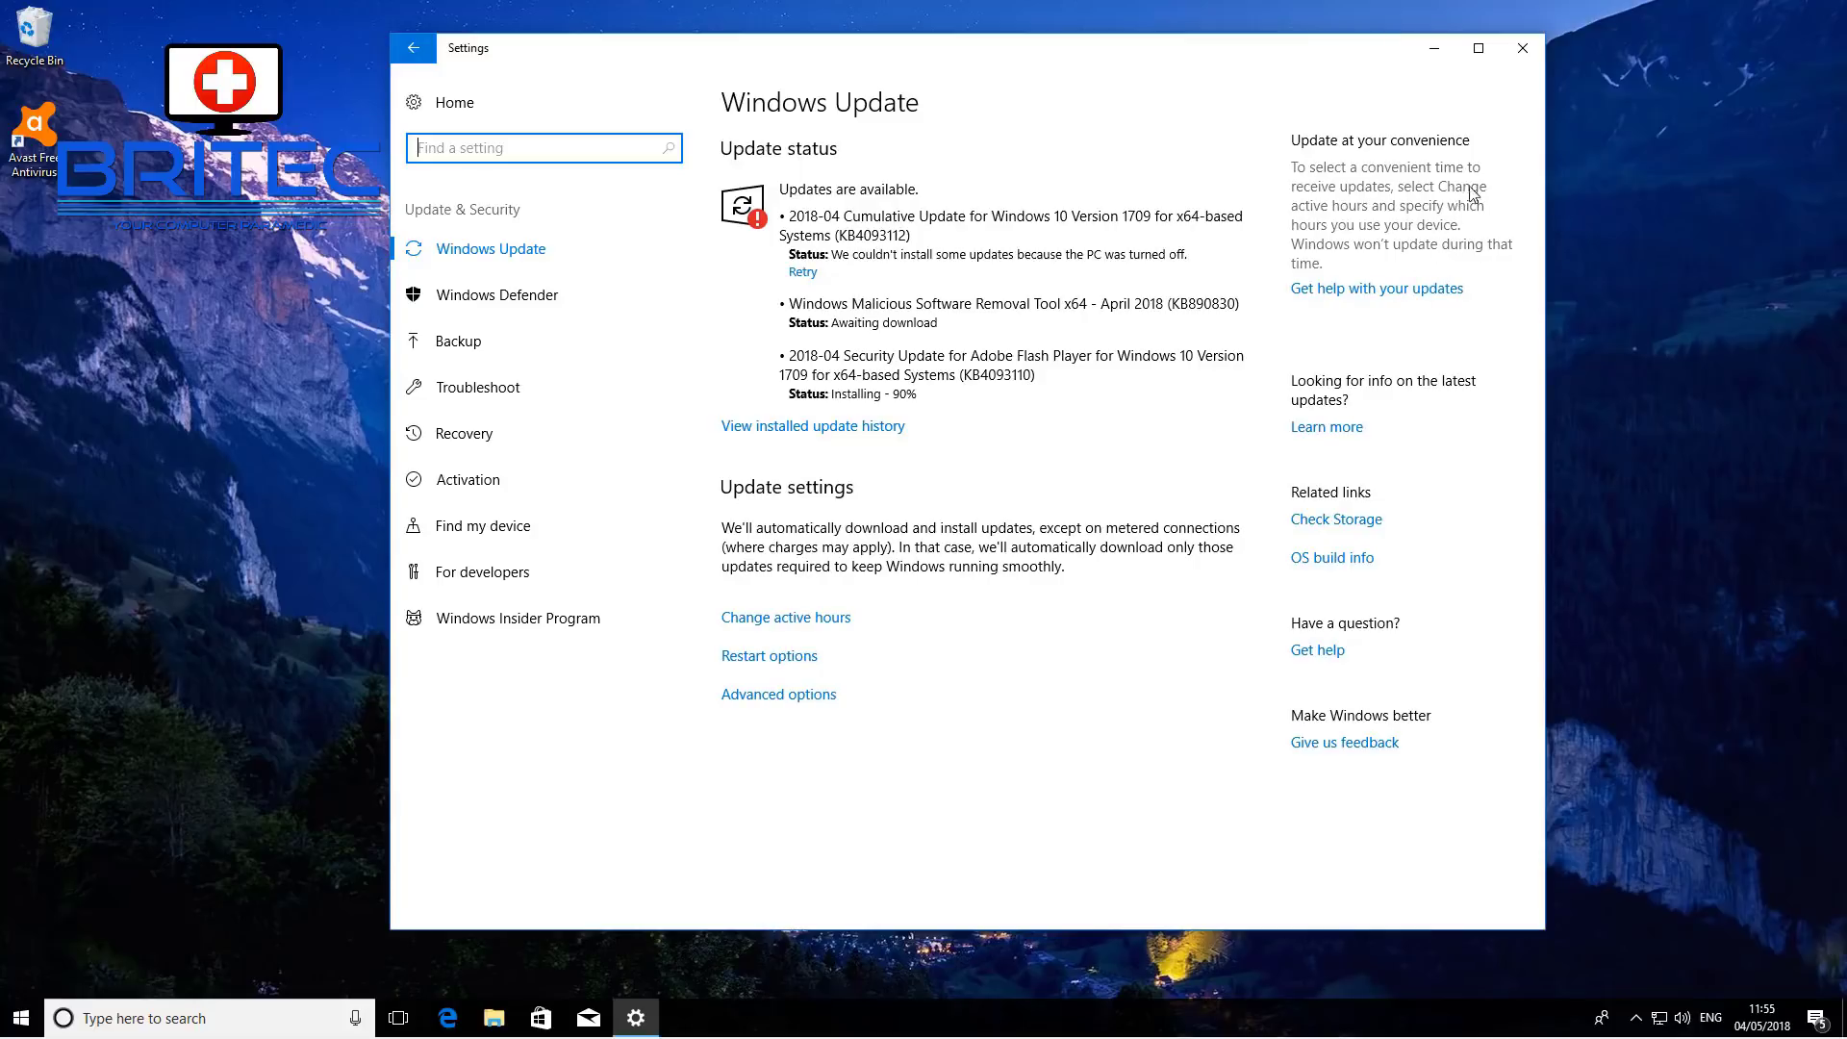
pyautogui.click(1523, 48)
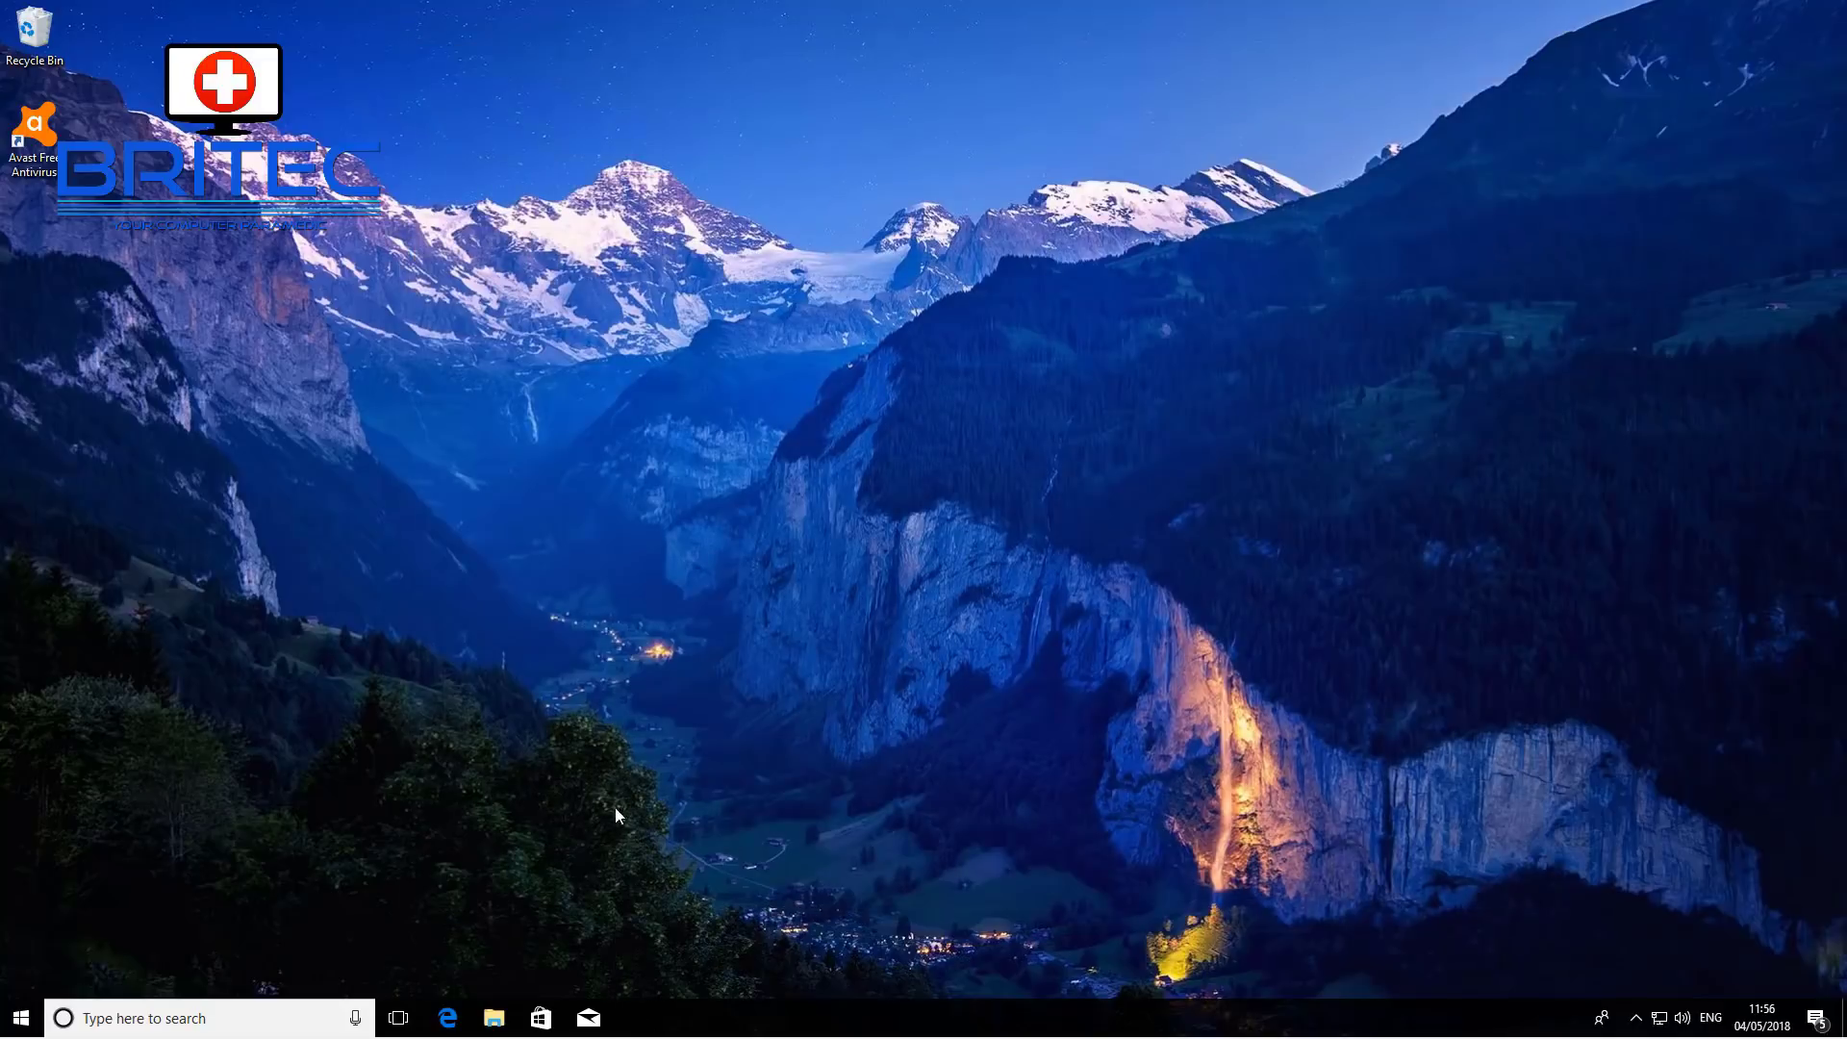
# - Reopen System Configuration via msconfig and set the startup selection to Normal startup
pyautogui.click(159, 1020)
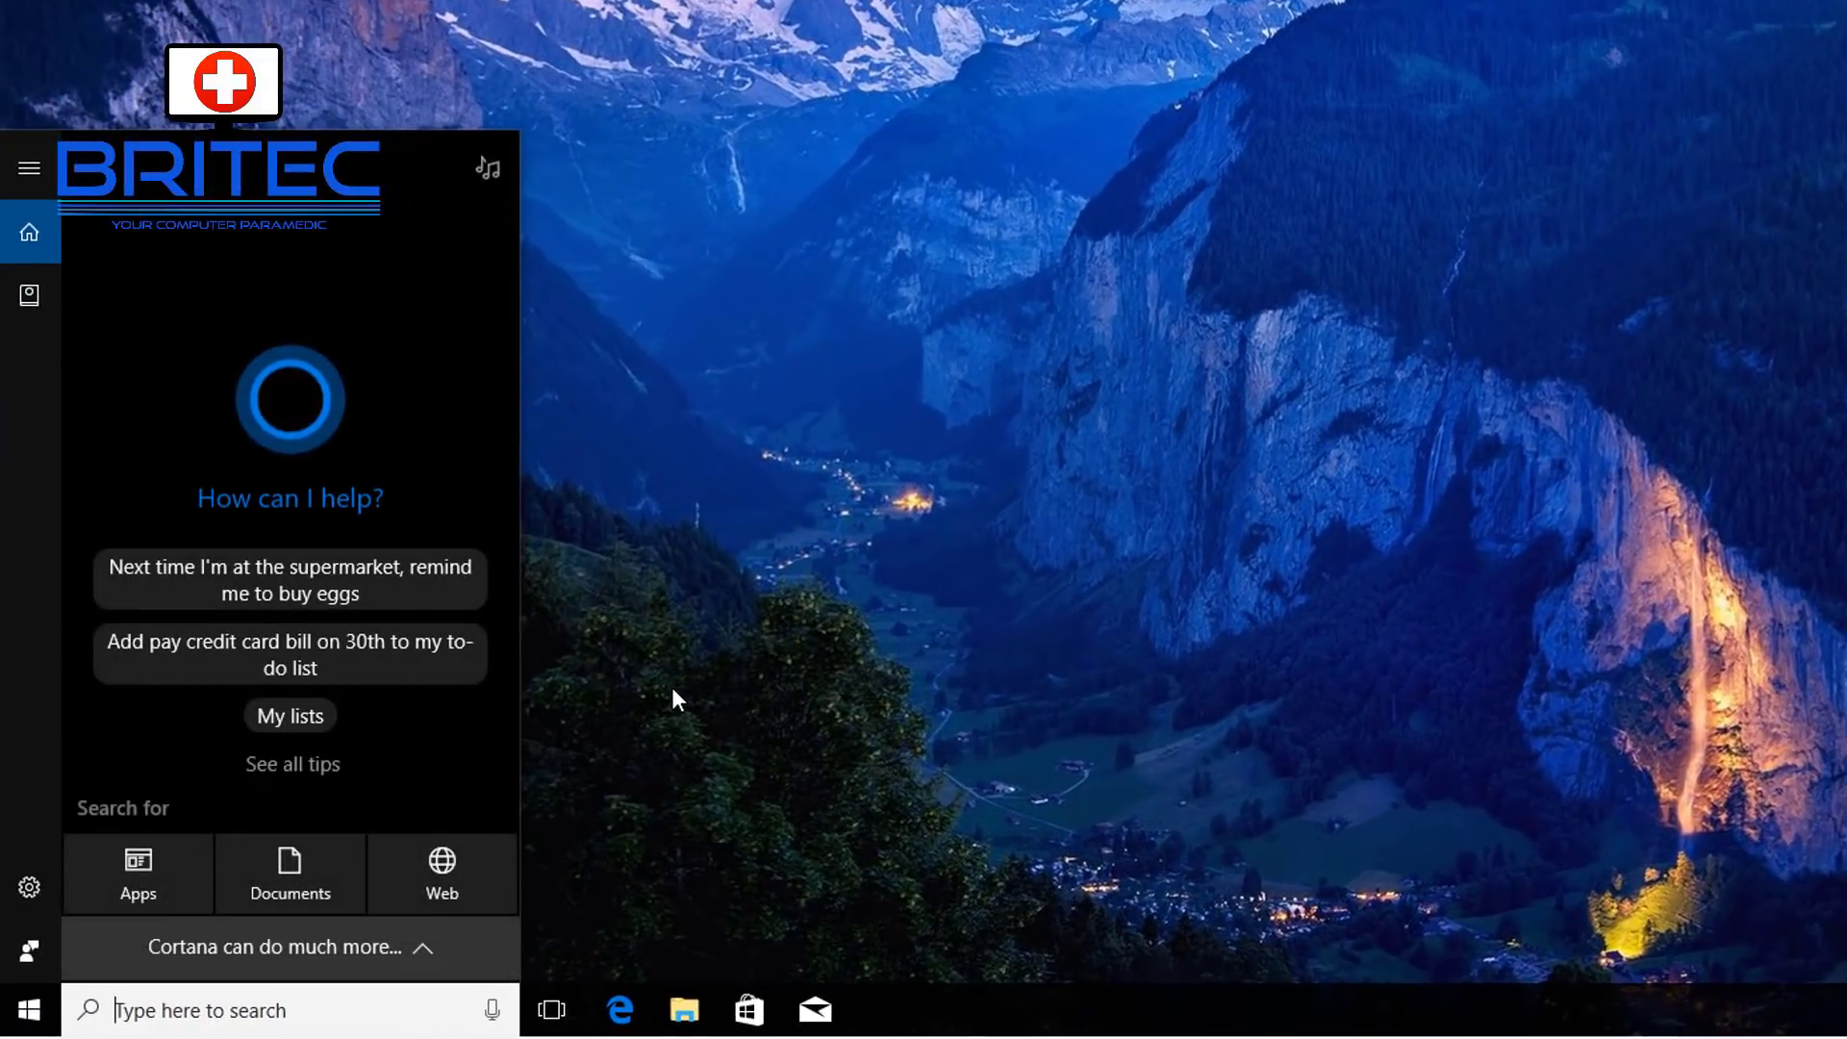
pyautogui.write('msconfi')
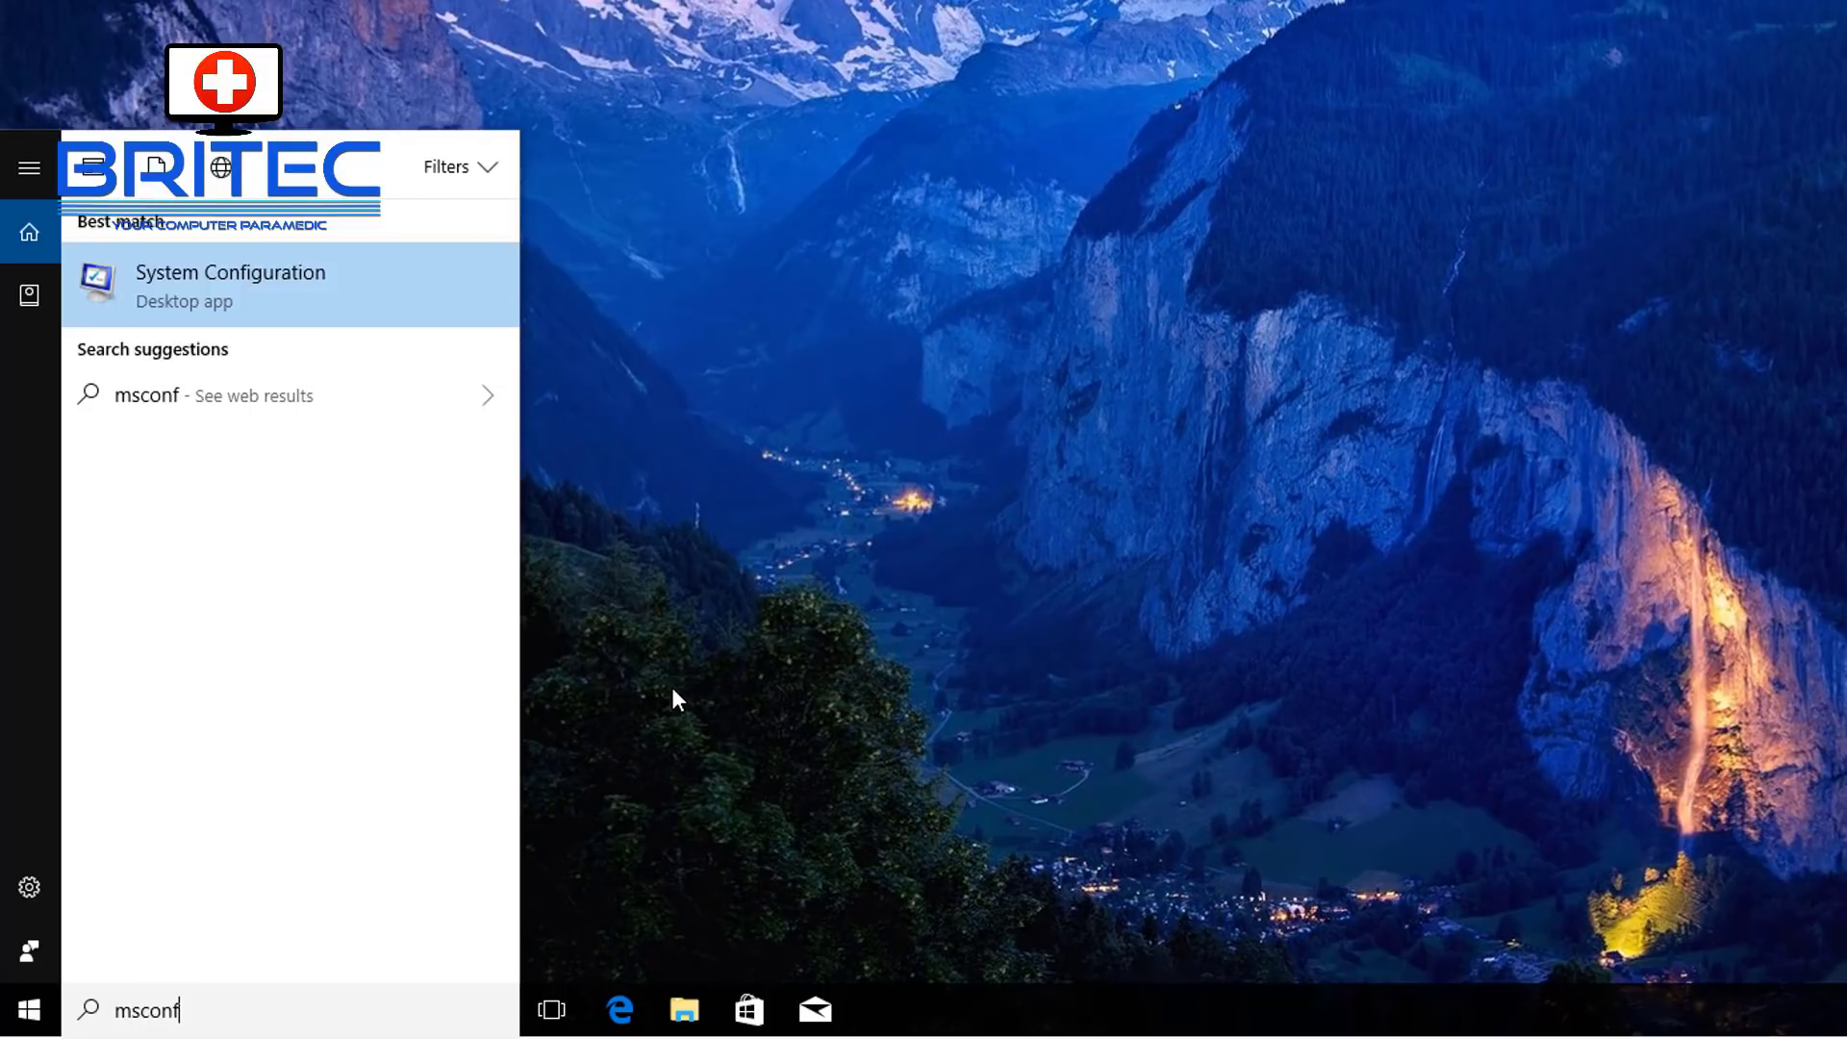
pyautogui.click(300, 291)
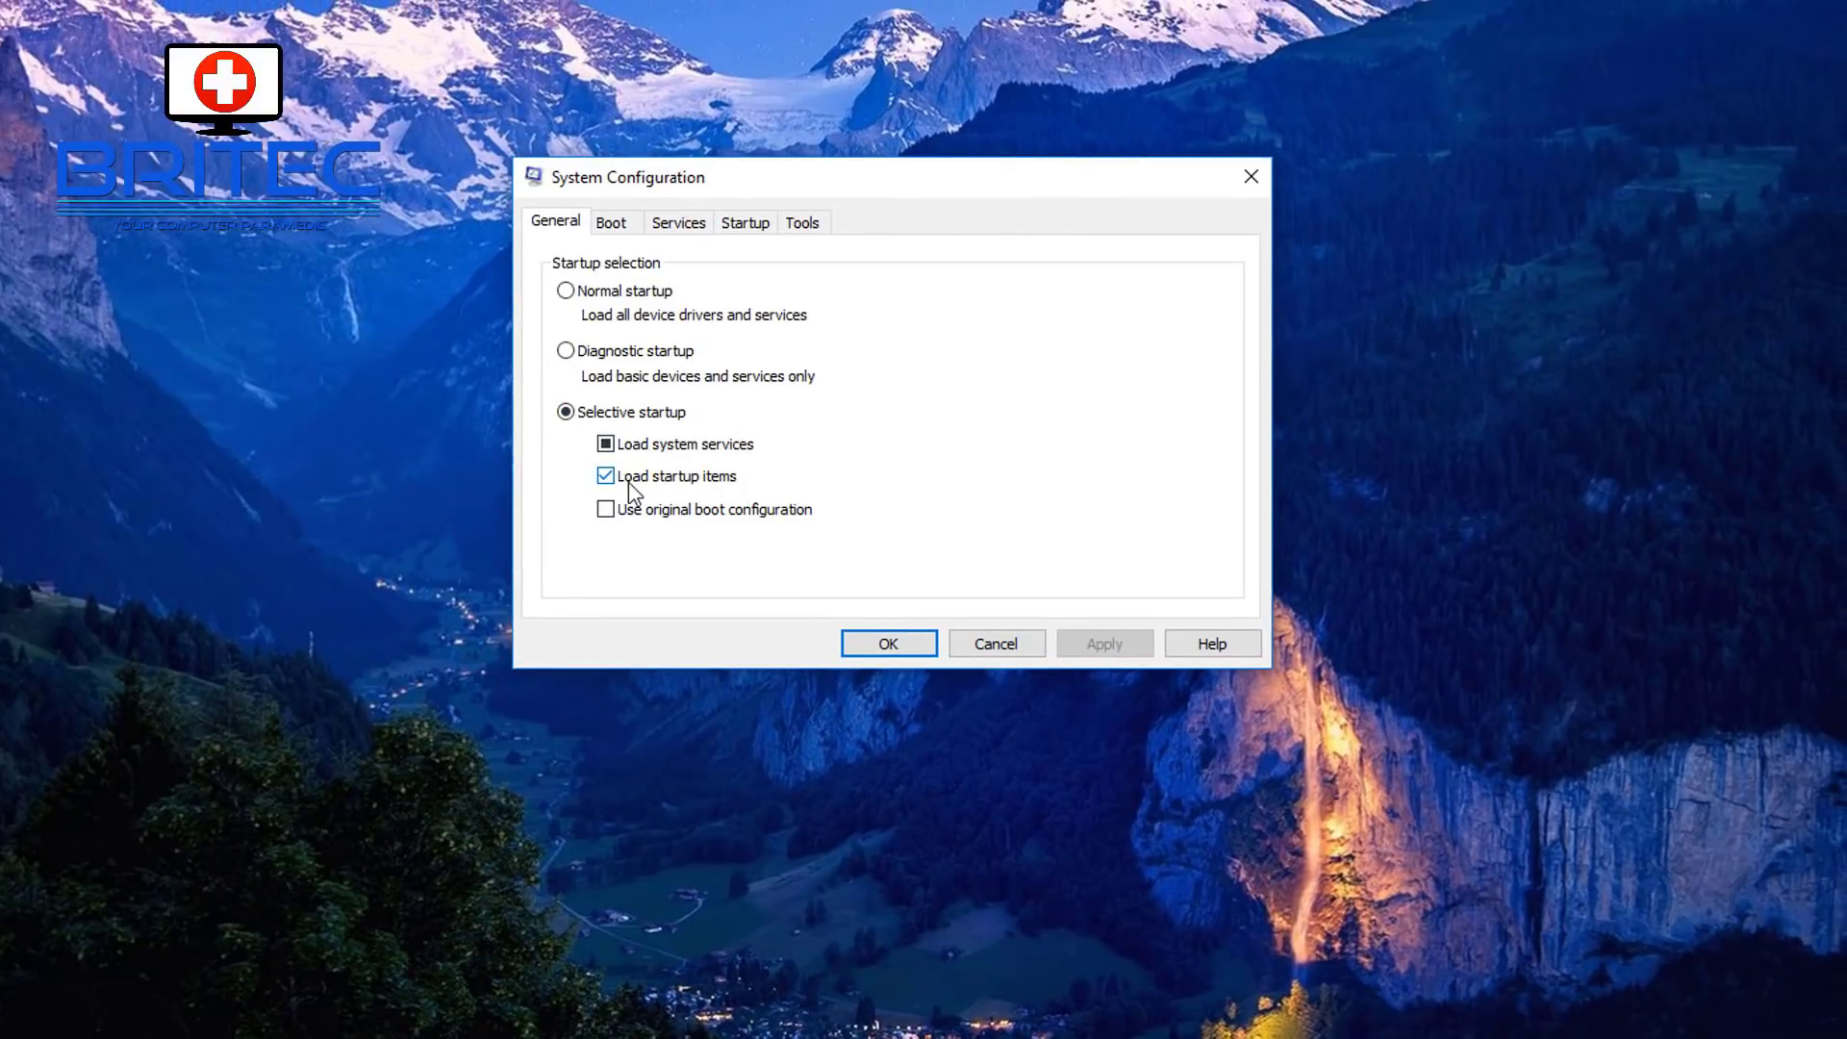
pyautogui.click(566, 292)
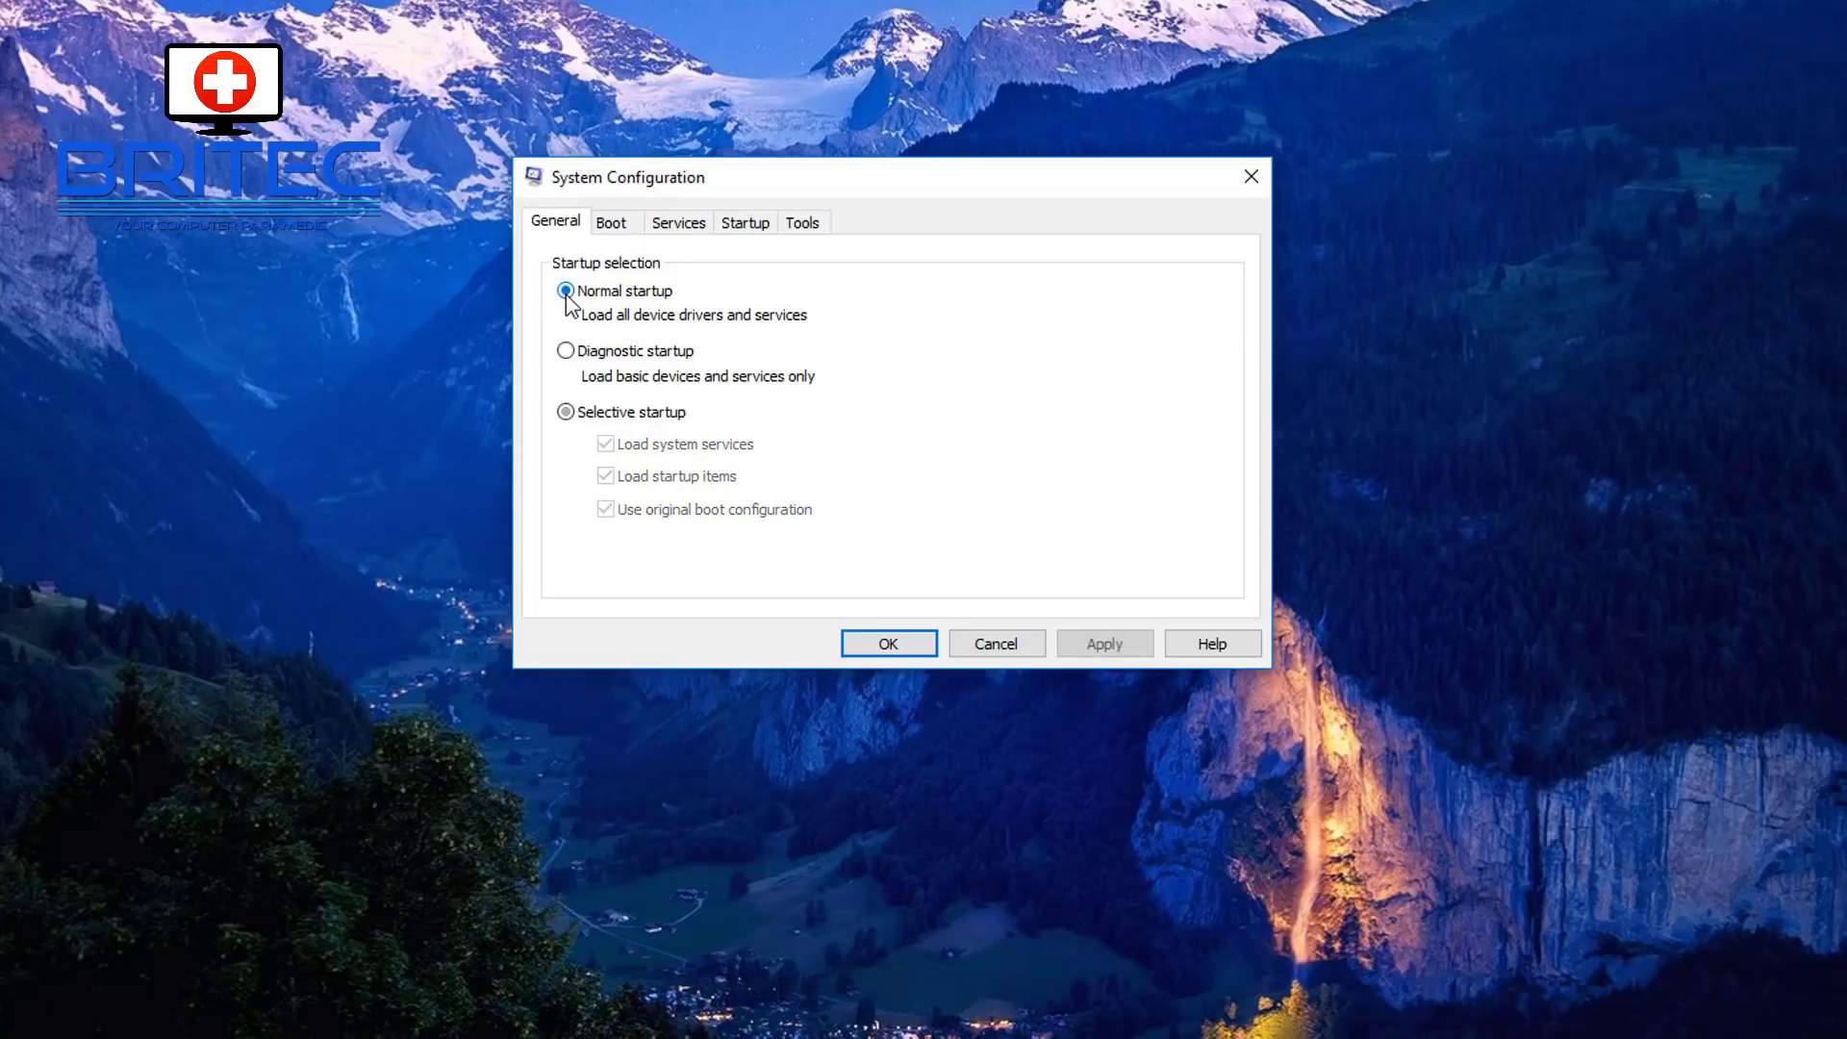
# - Open Task Manager from System Configuration to review the startup items, app history and performance, and close it
pyautogui.click(746, 223)
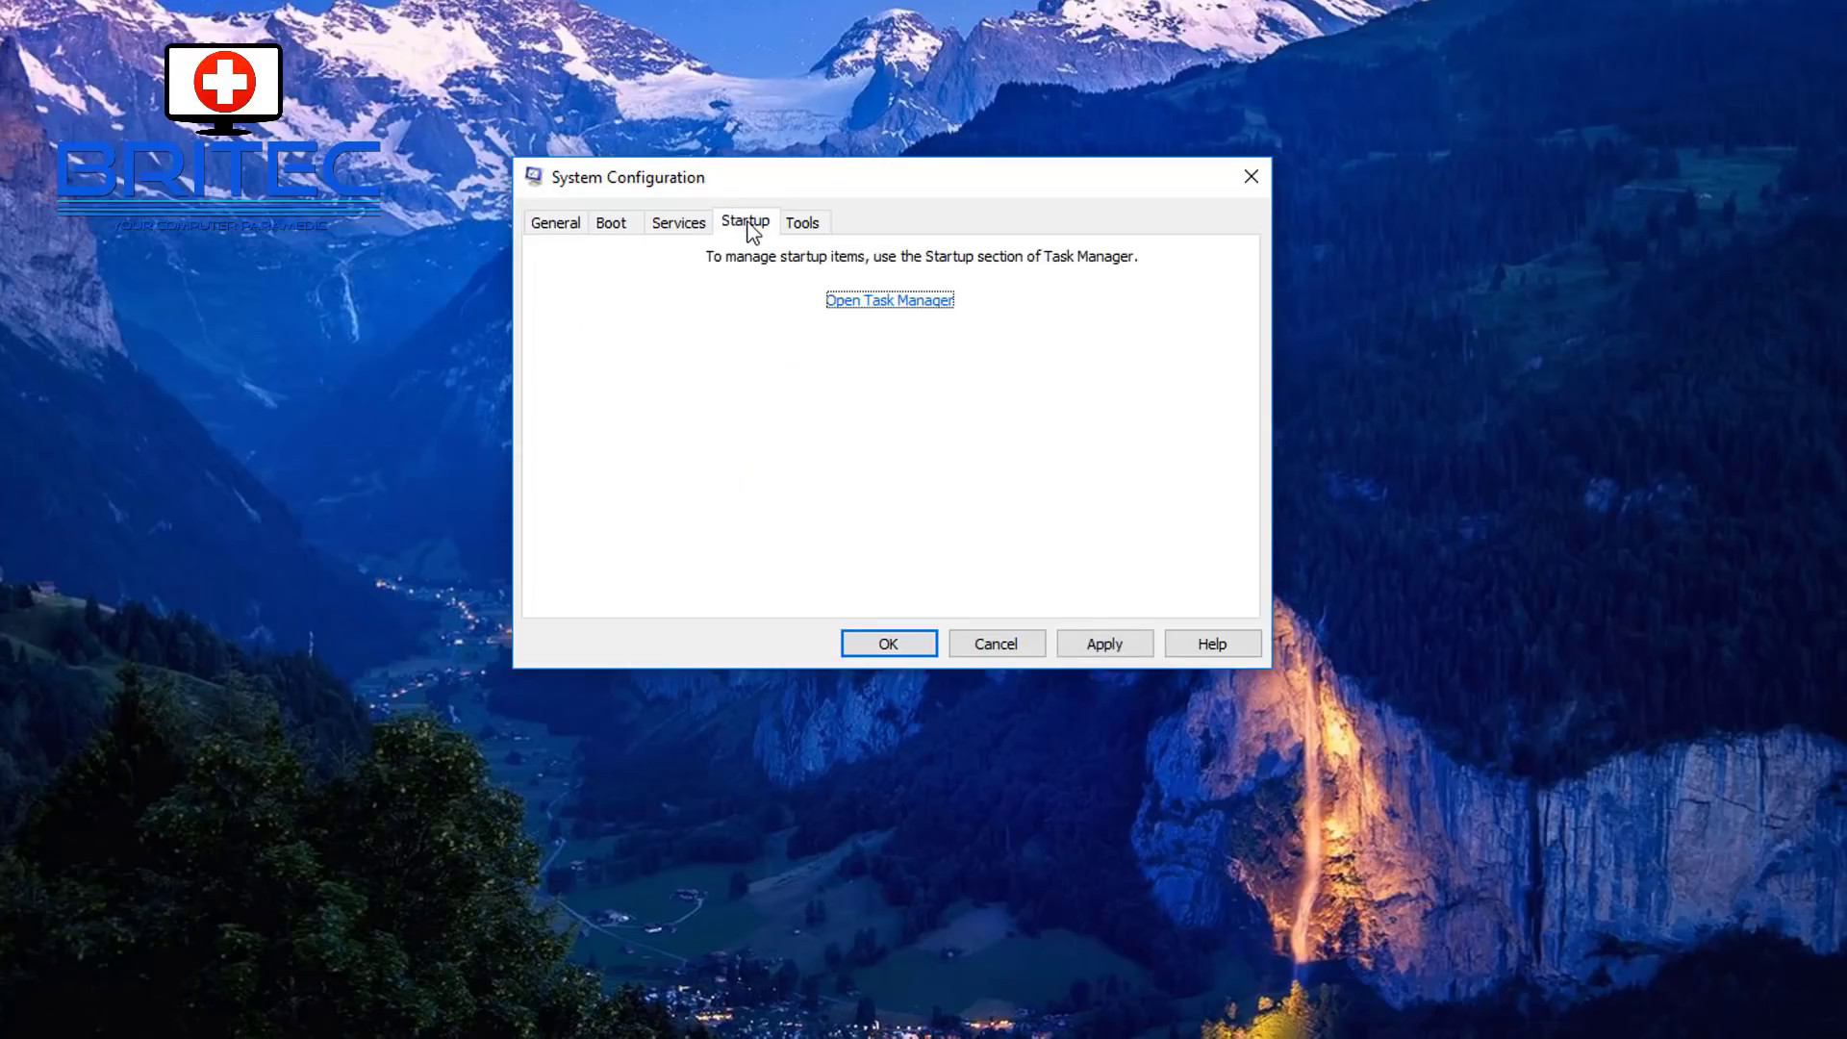
pyautogui.click(889, 300)
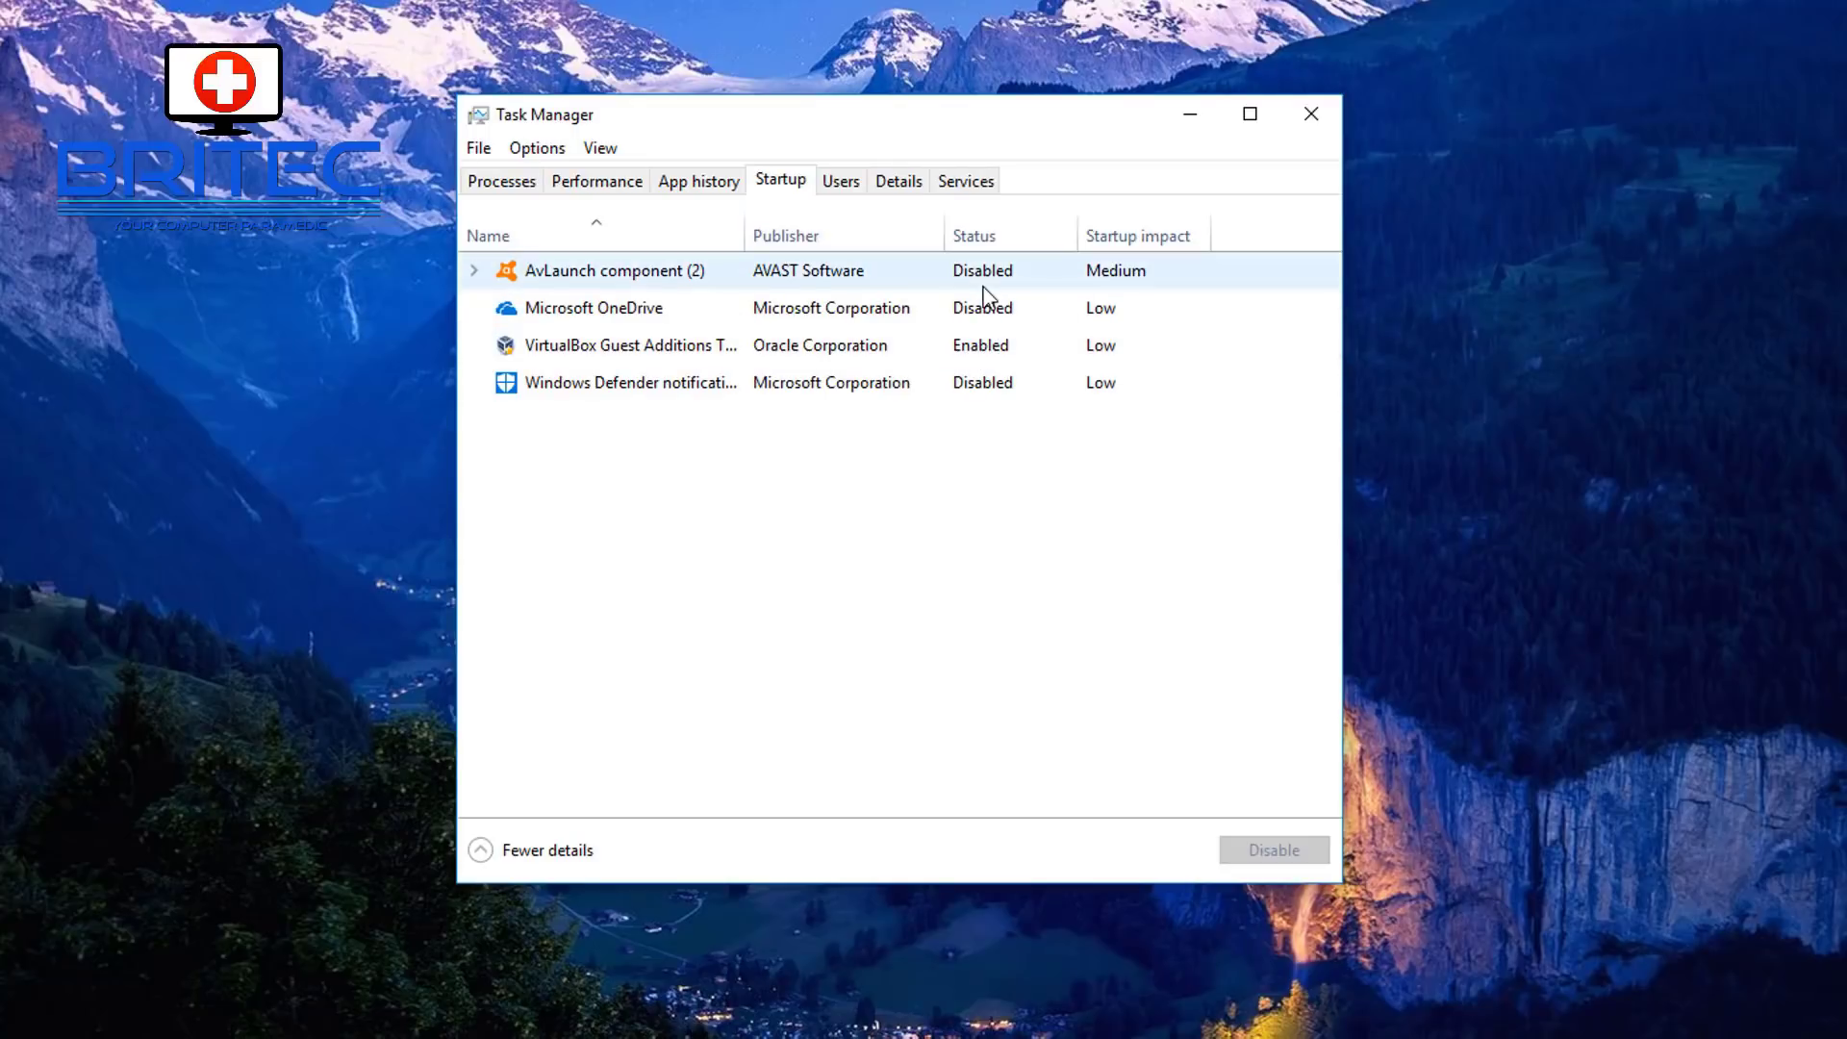
pyautogui.click(721, 191)
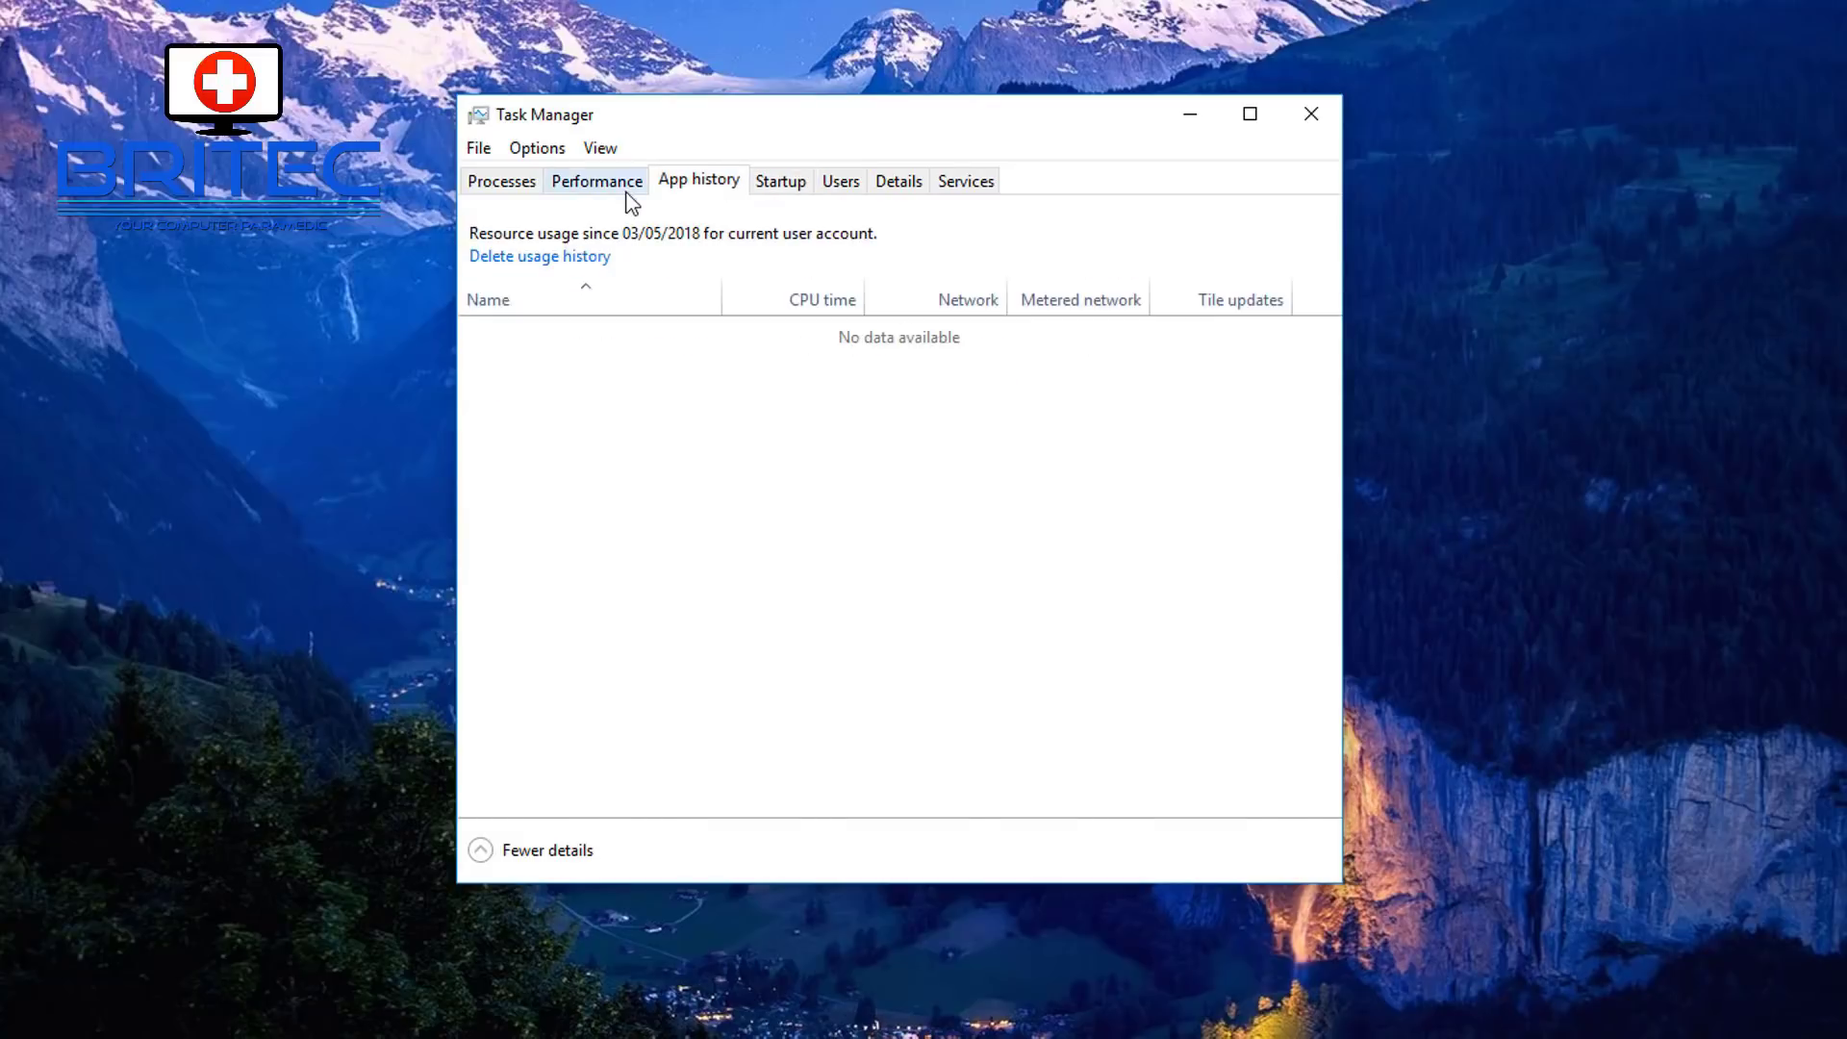
pyautogui.click(626, 192)
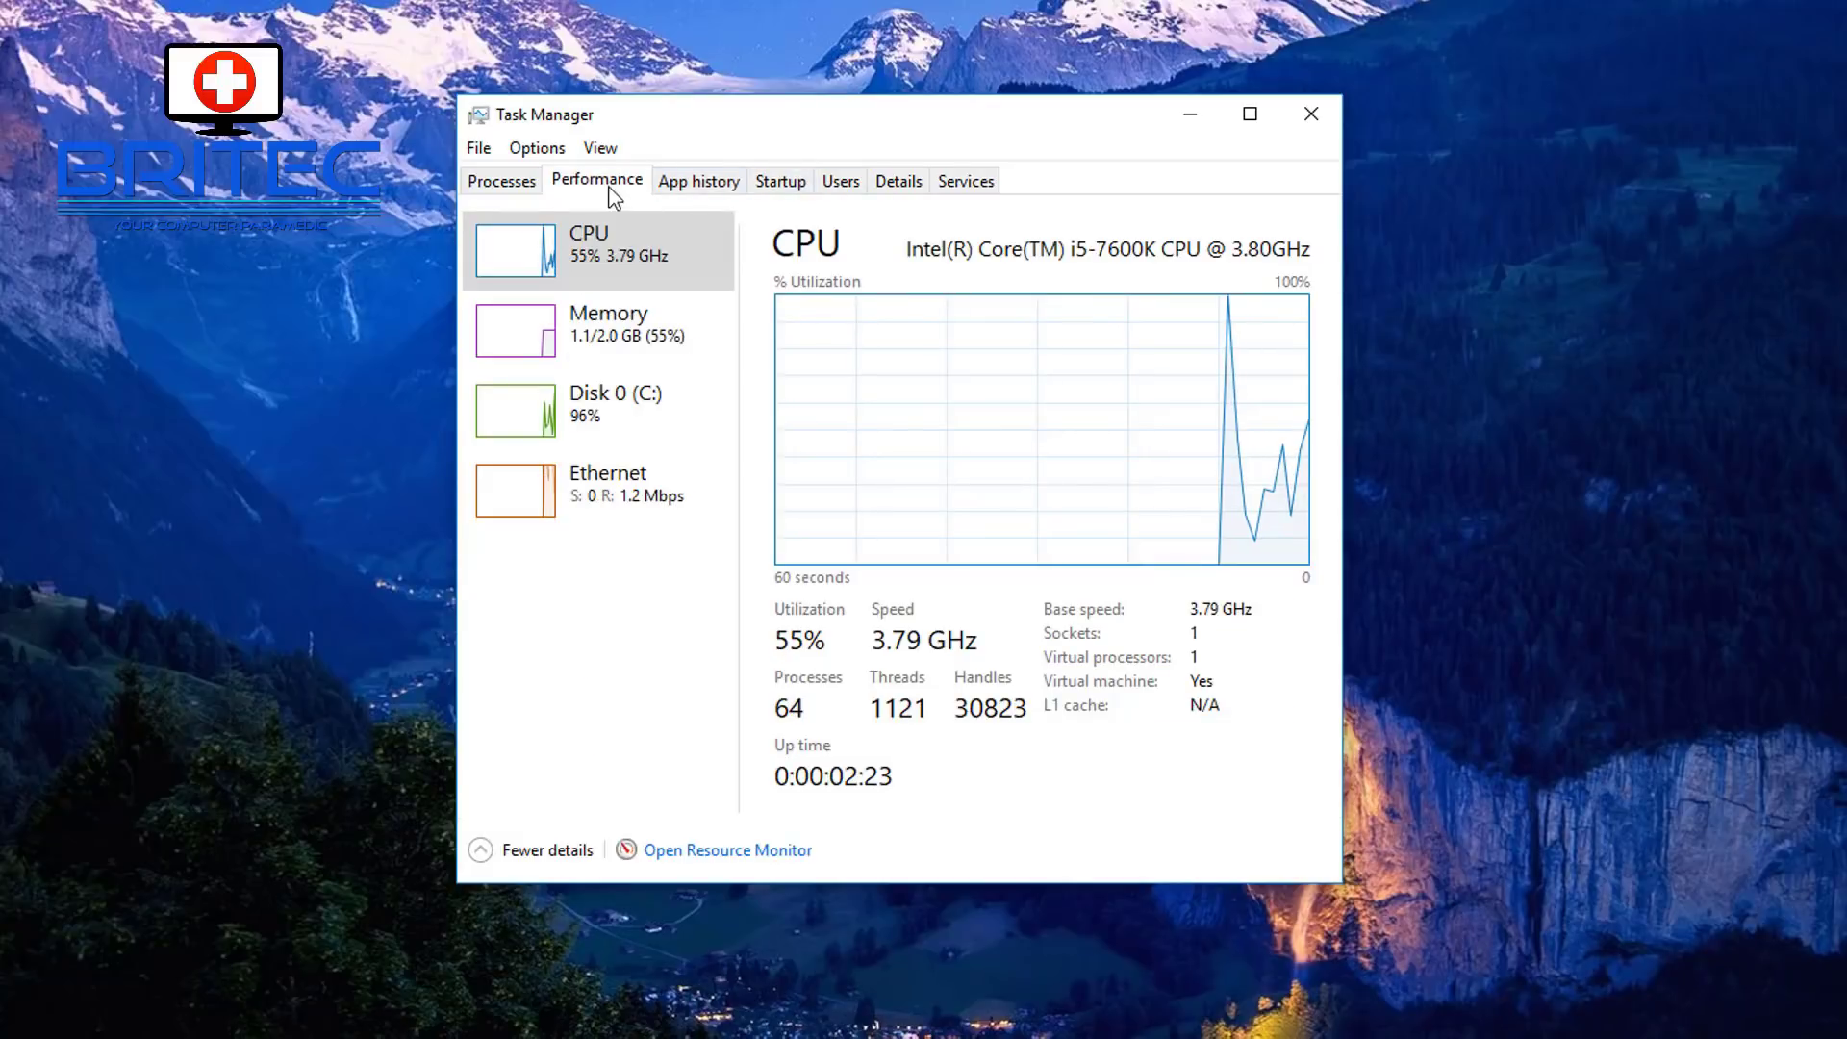
pyautogui.click(1309, 114)
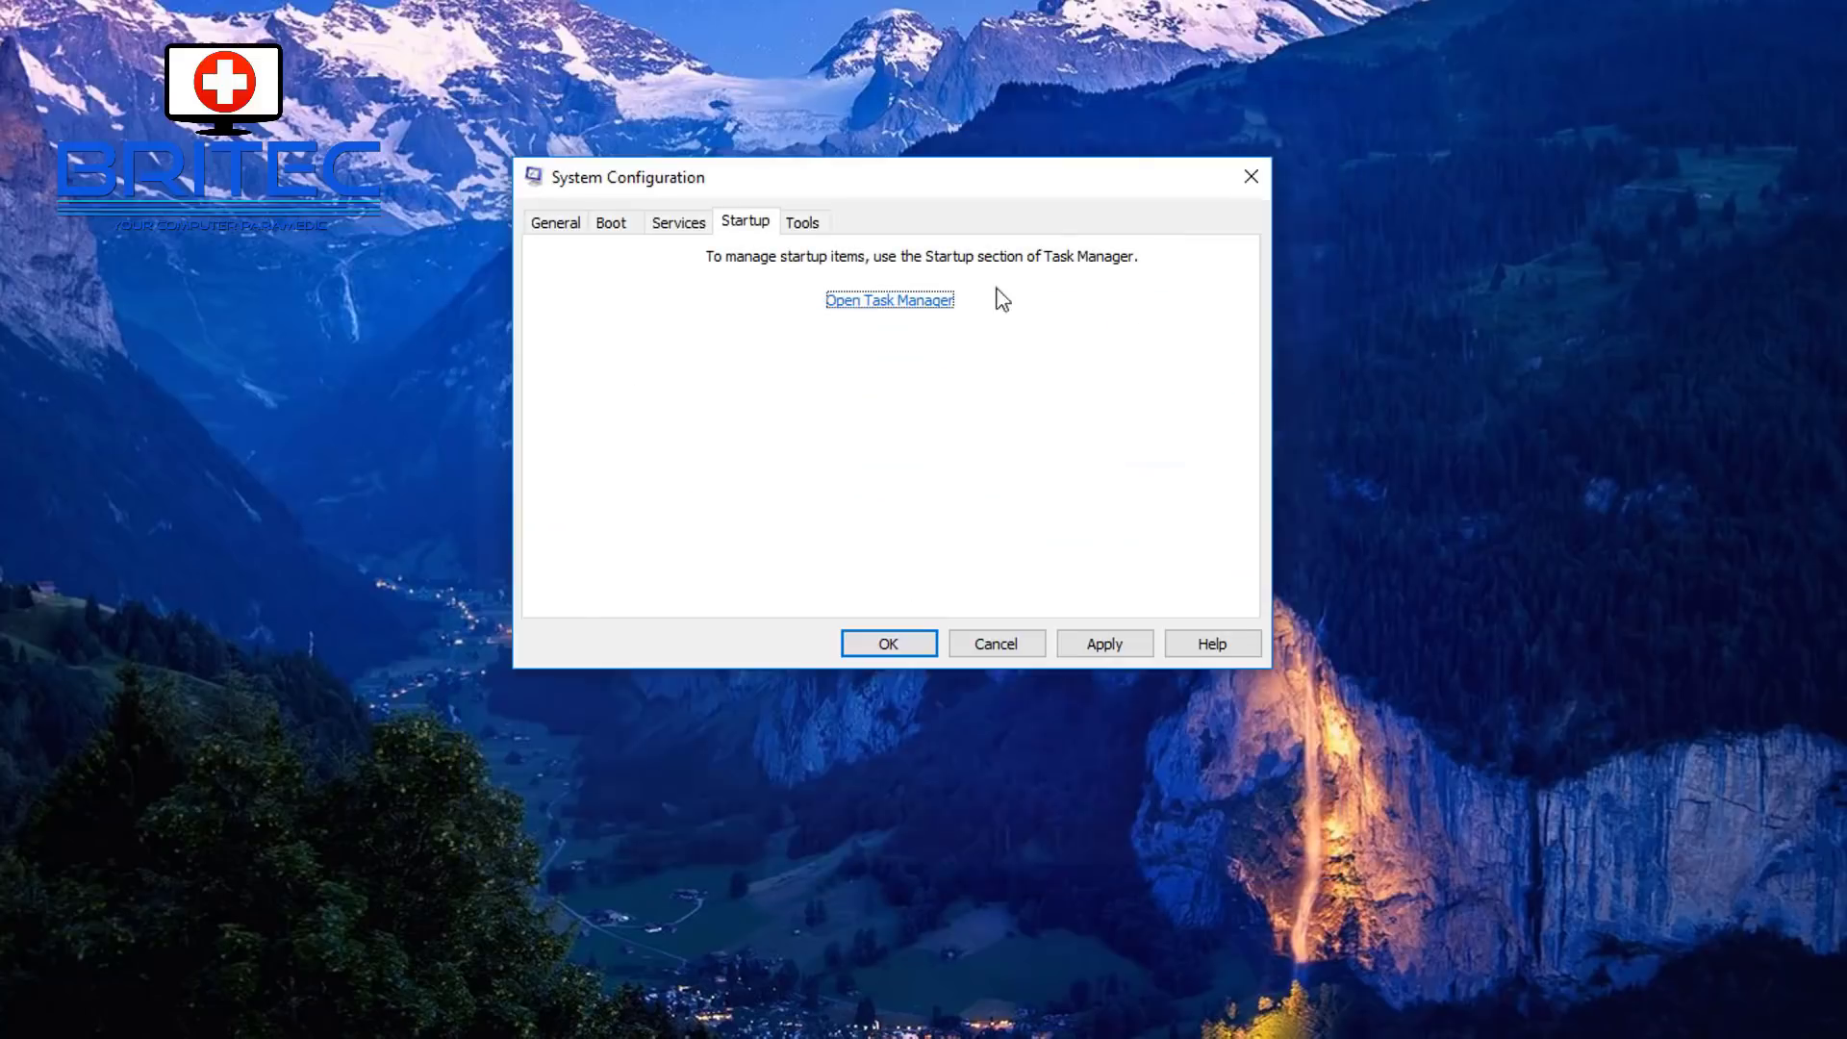
# - Review the services list in System Configuration, apply the normal startup settings and exit without restarting
pyautogui.click(685, 225)
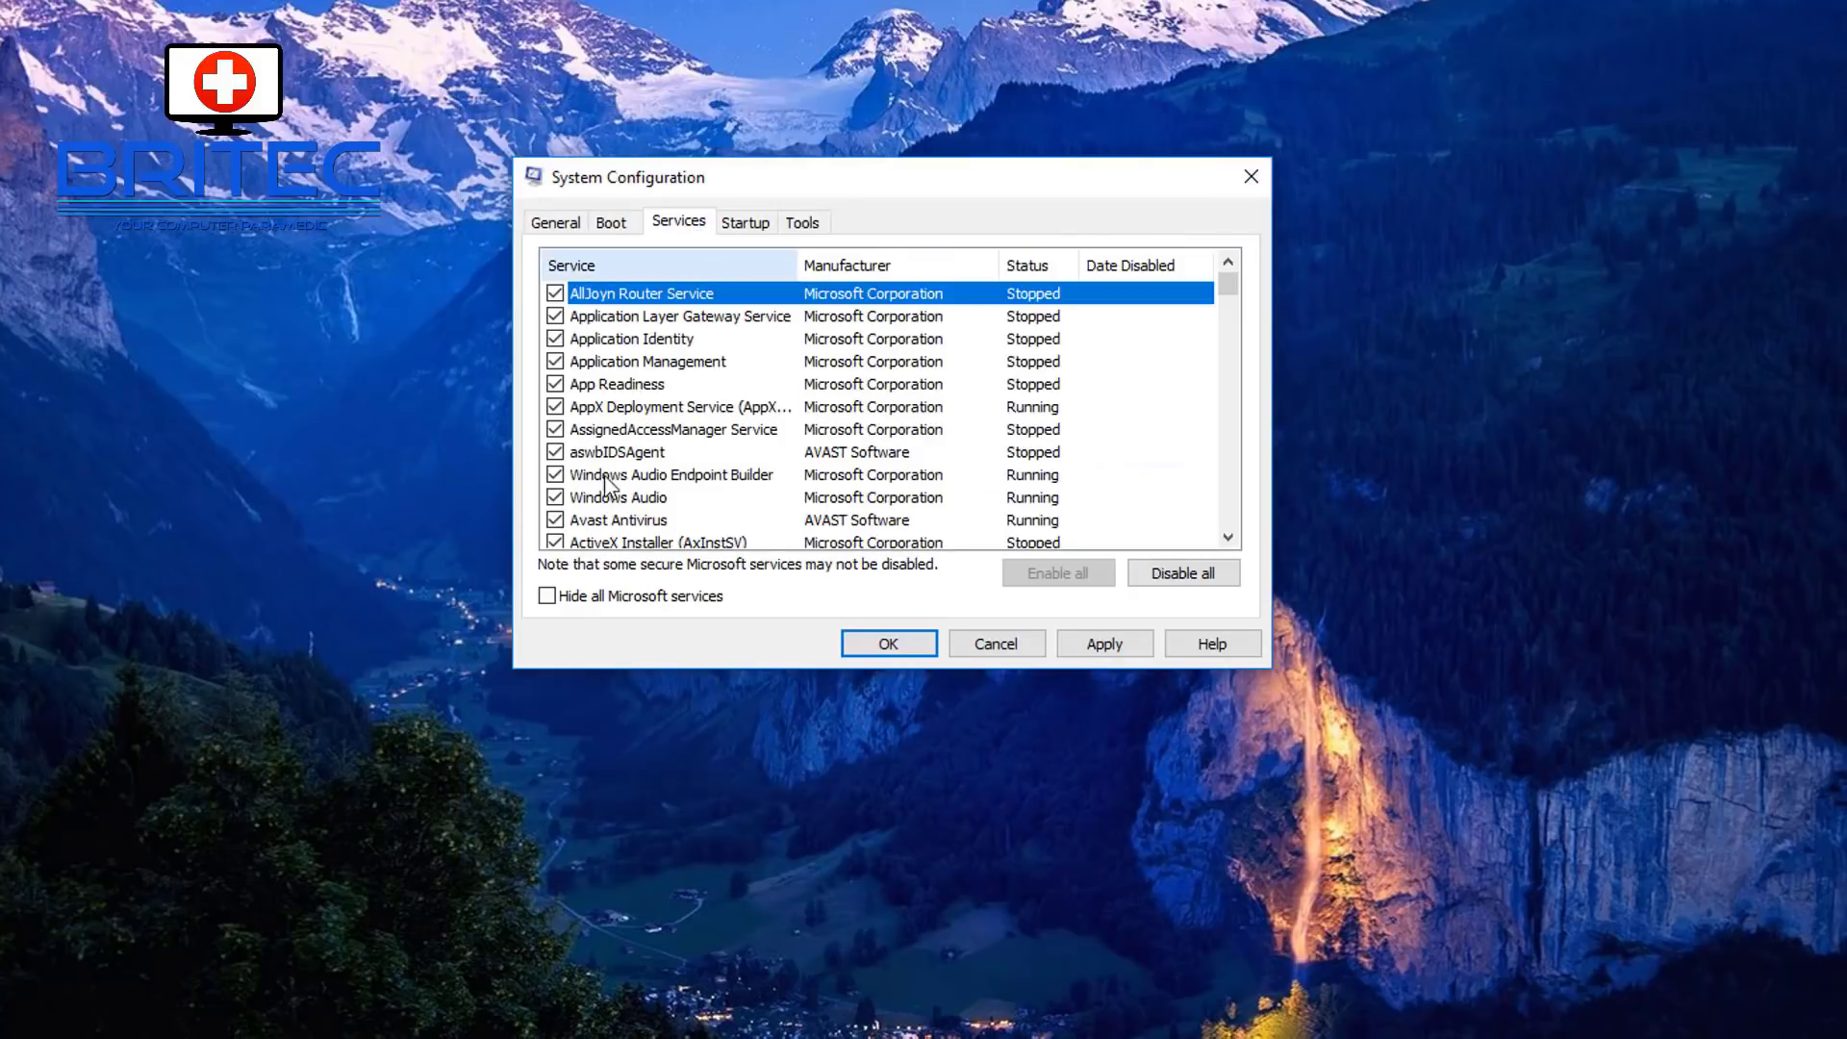
pyautogui.click(1103, 644)
pyautogui.click(900, 645)
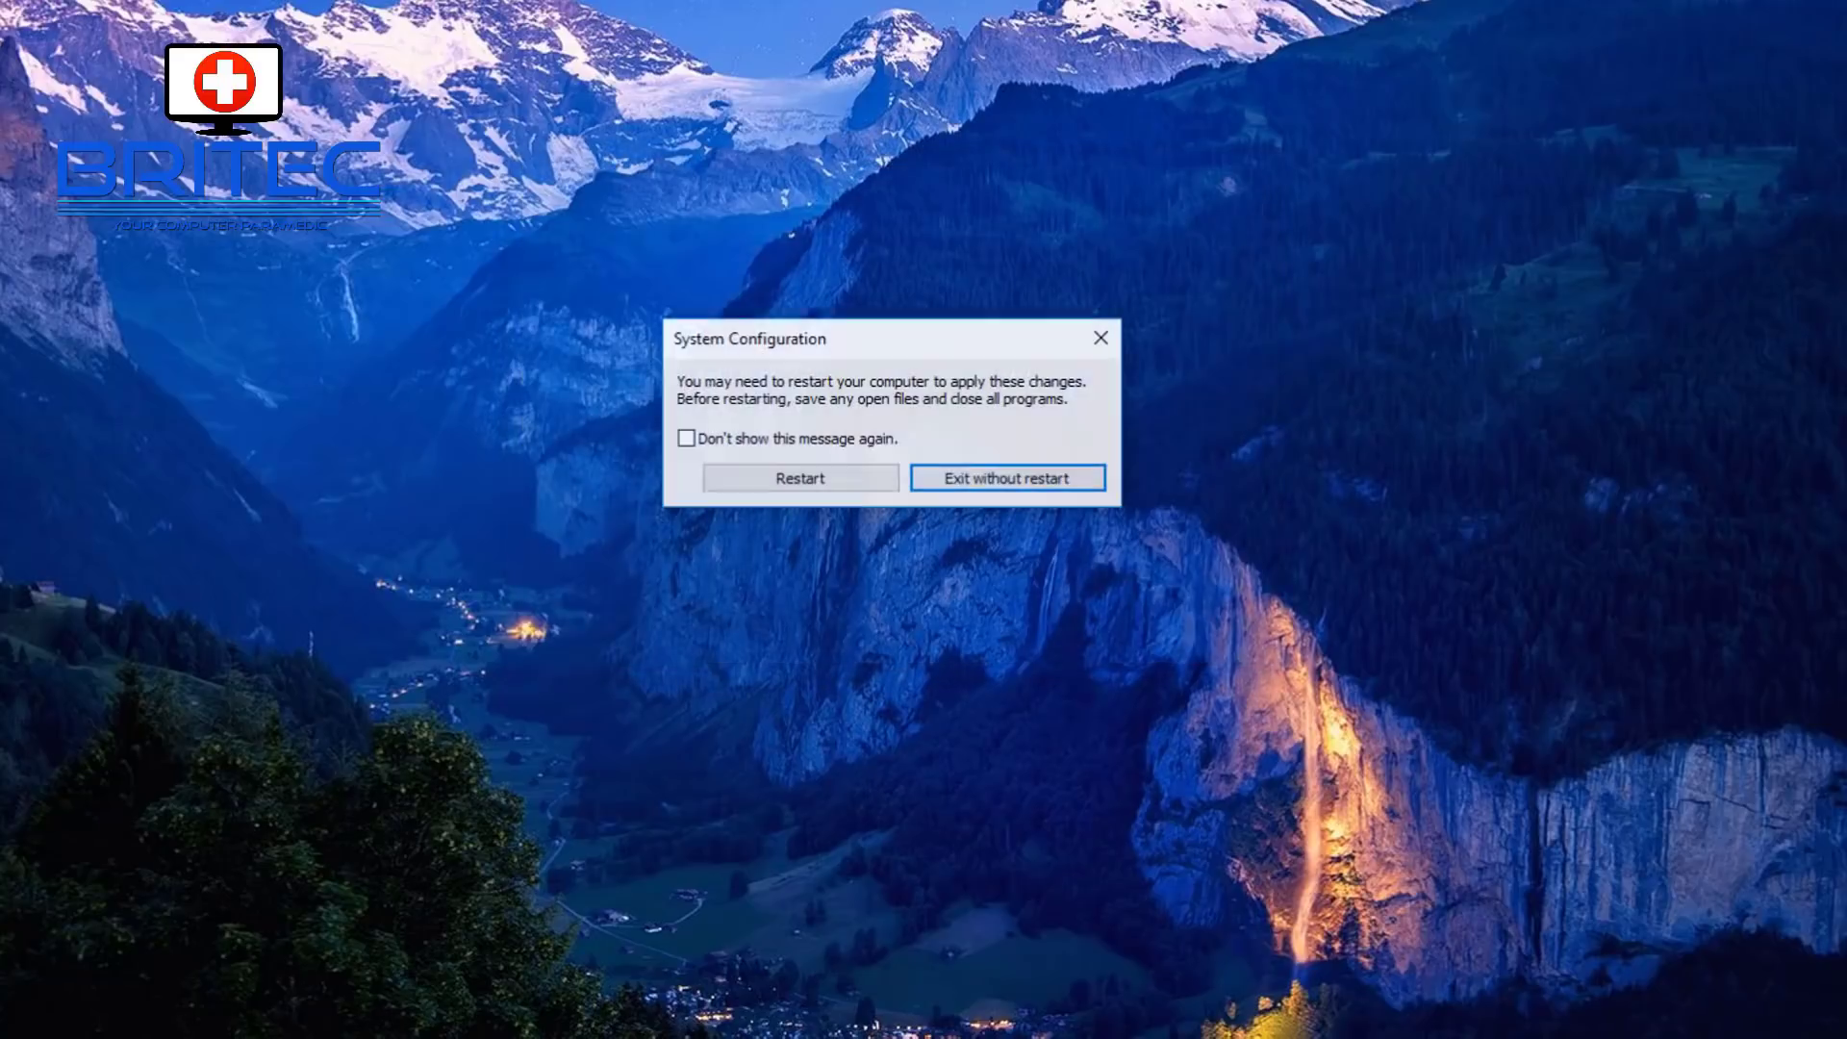
pyautogui.click(922, 481)
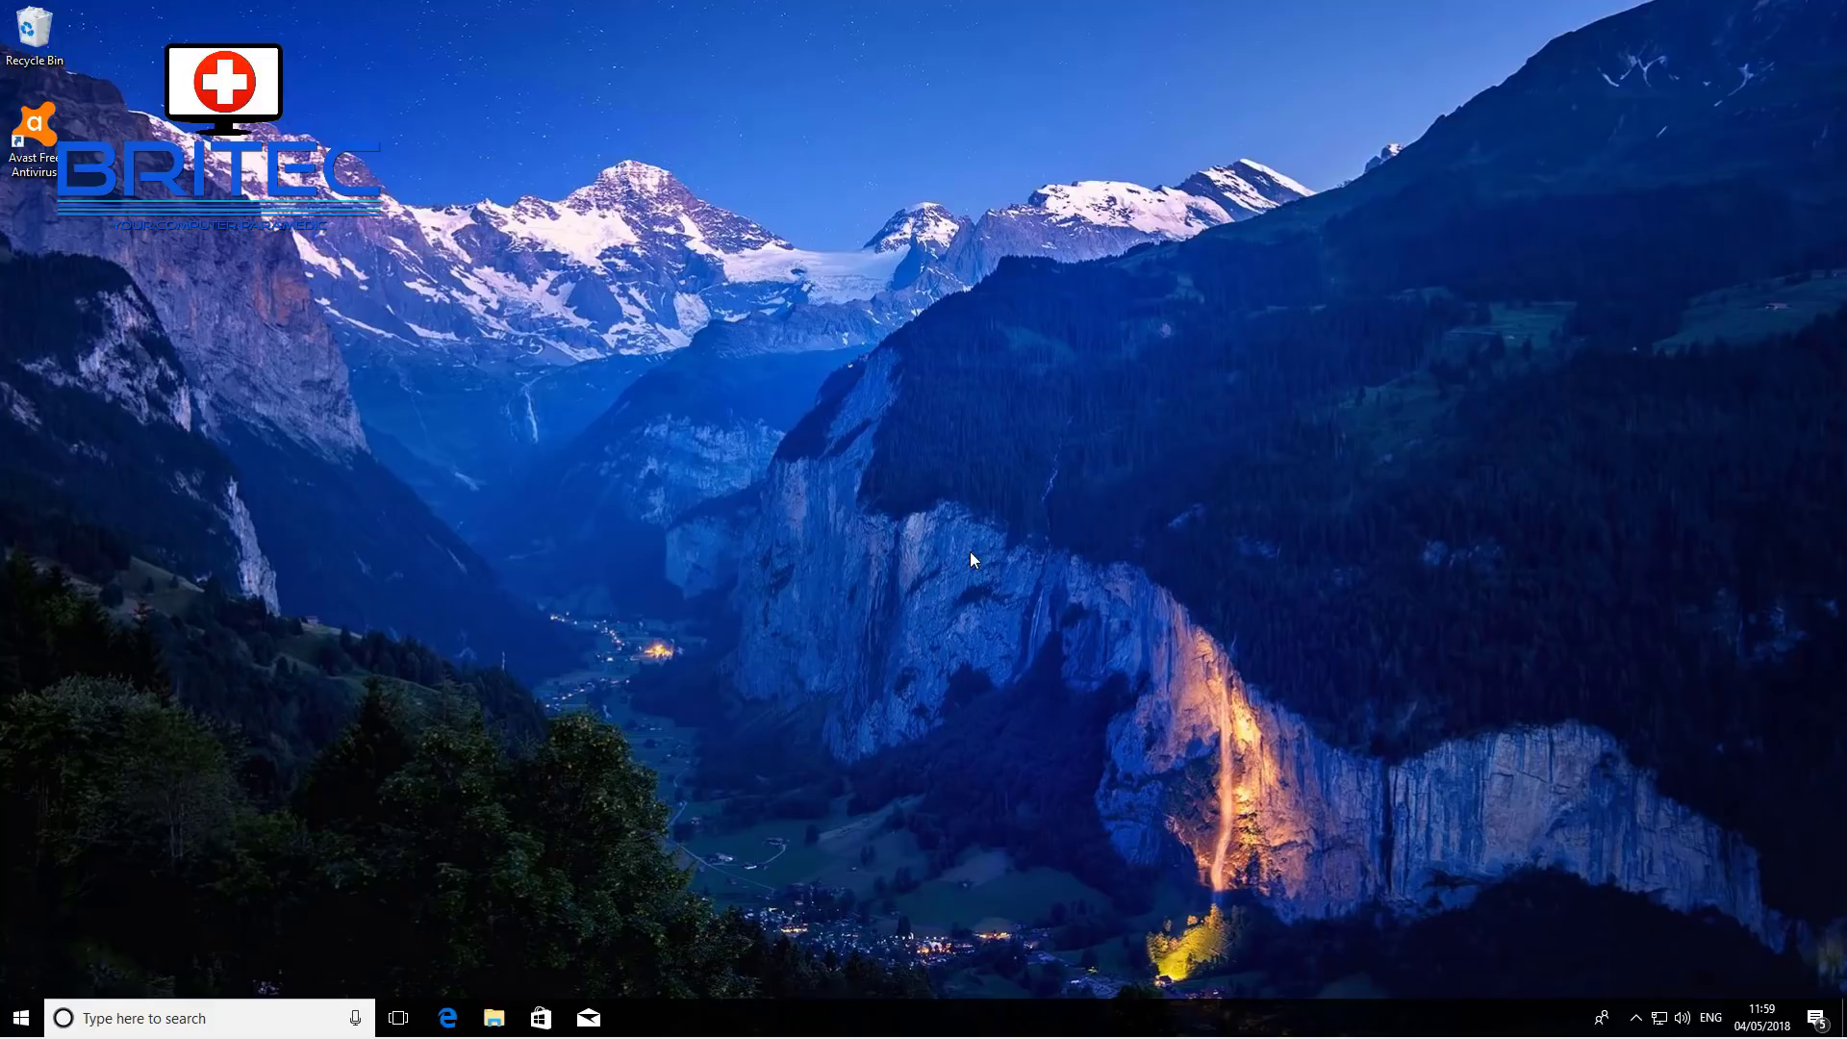
# - Check the free space on the local disks under This PC in File Explorer, and close the window
pyautogui.click(494, 1018)
pyautogui.click(505, 511)
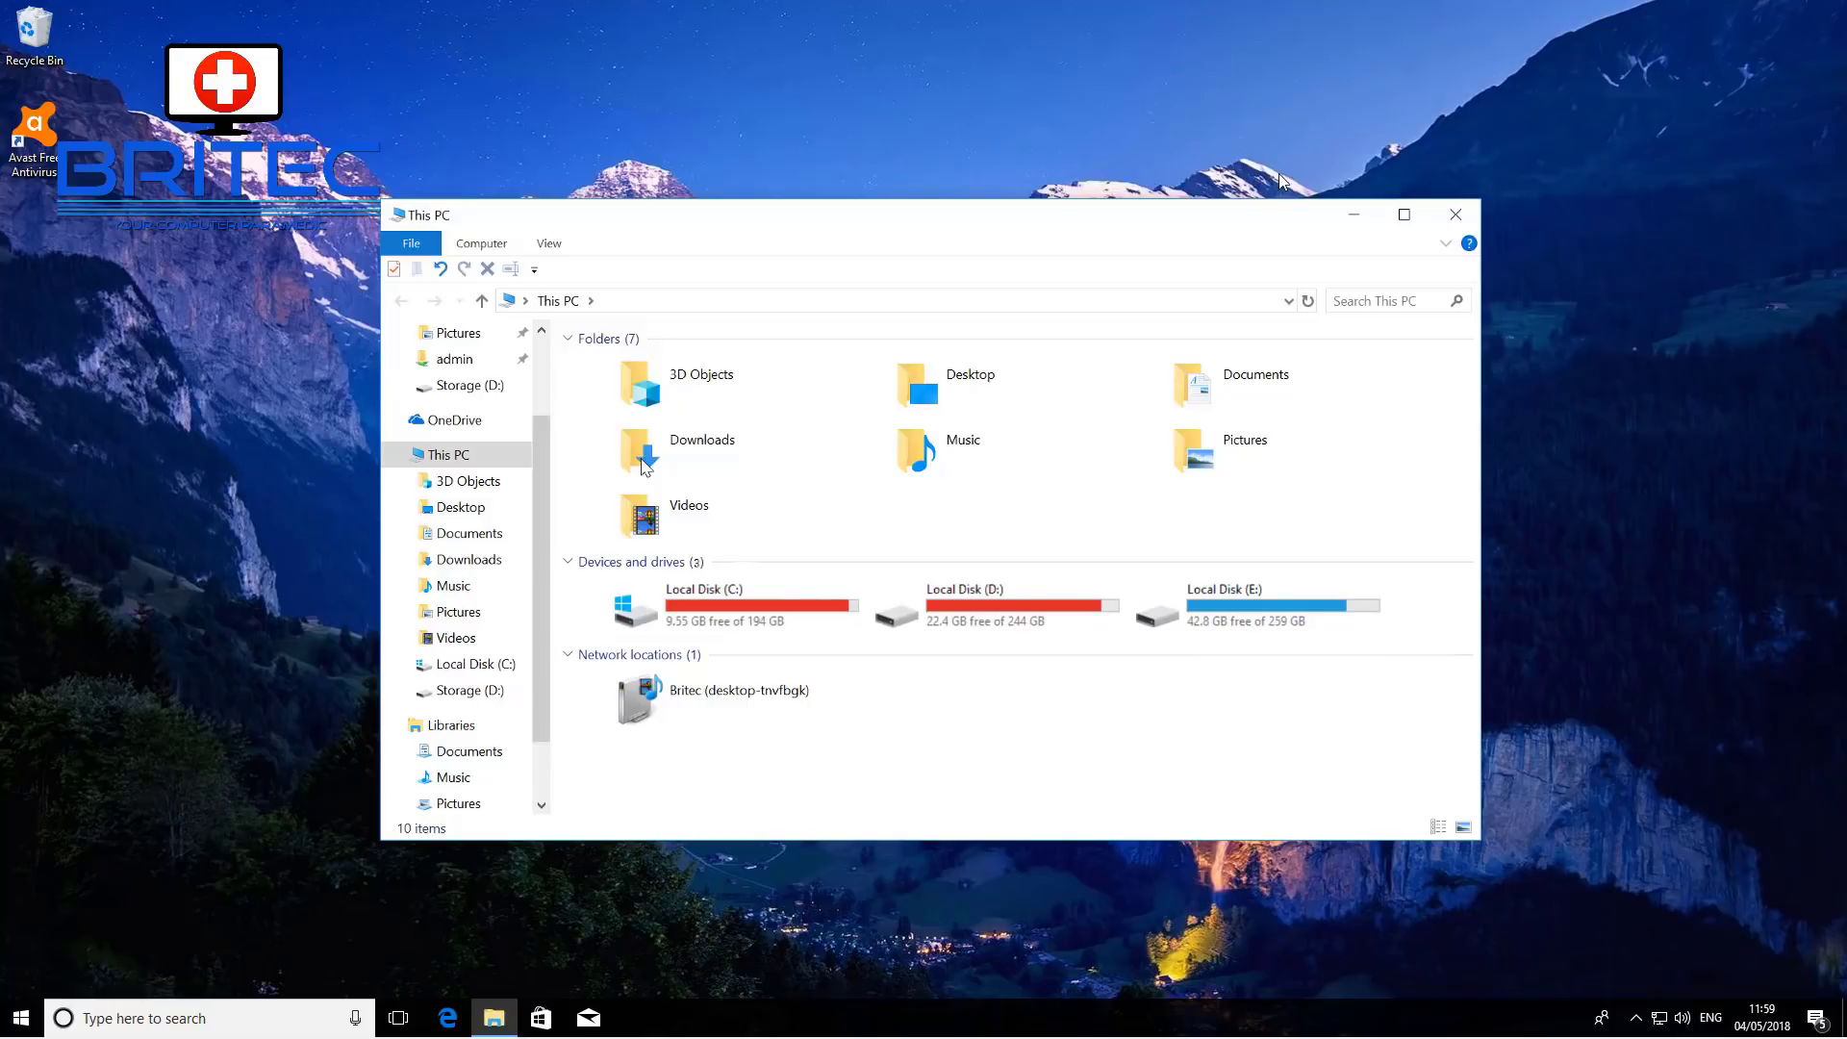
pyautogui.hotkey('alt', 'F4')
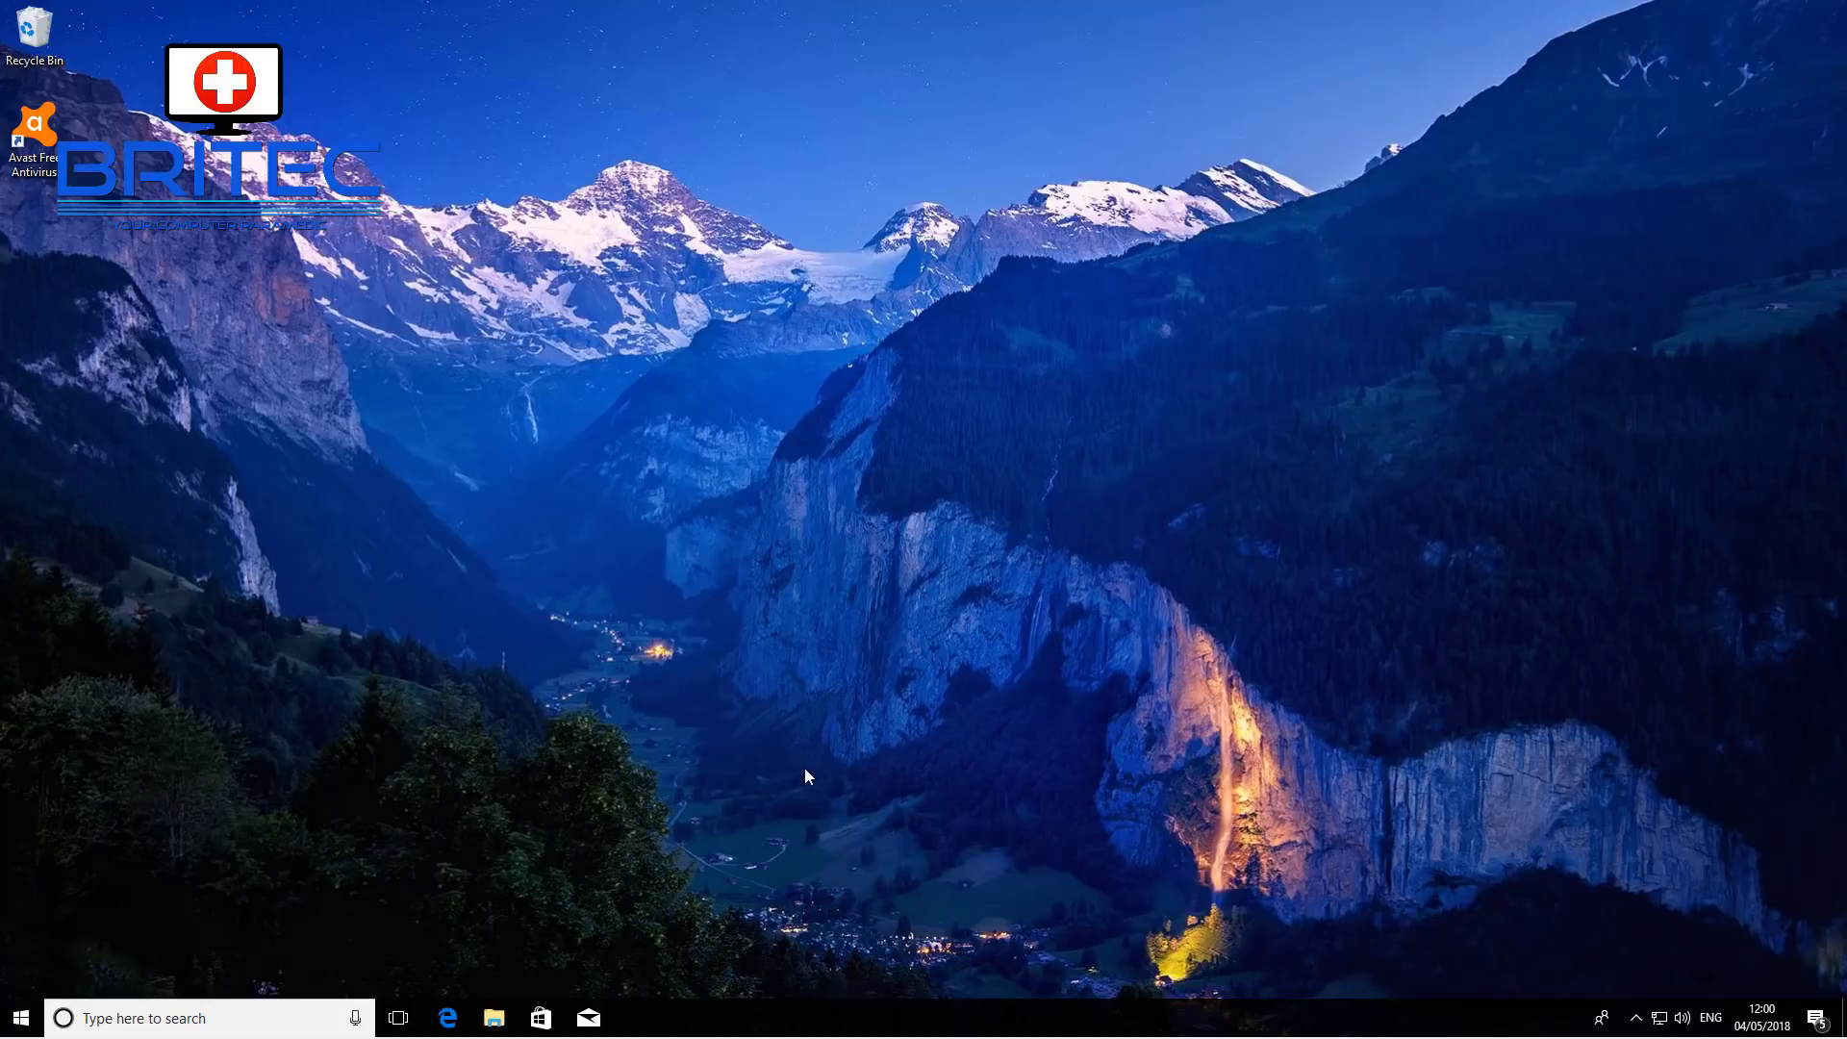
# - Find Command Prompt with a search for cmd, run it as administrator, and move its window nearer the middle of the desktop
pyautogui.rightClick(27, 1020)
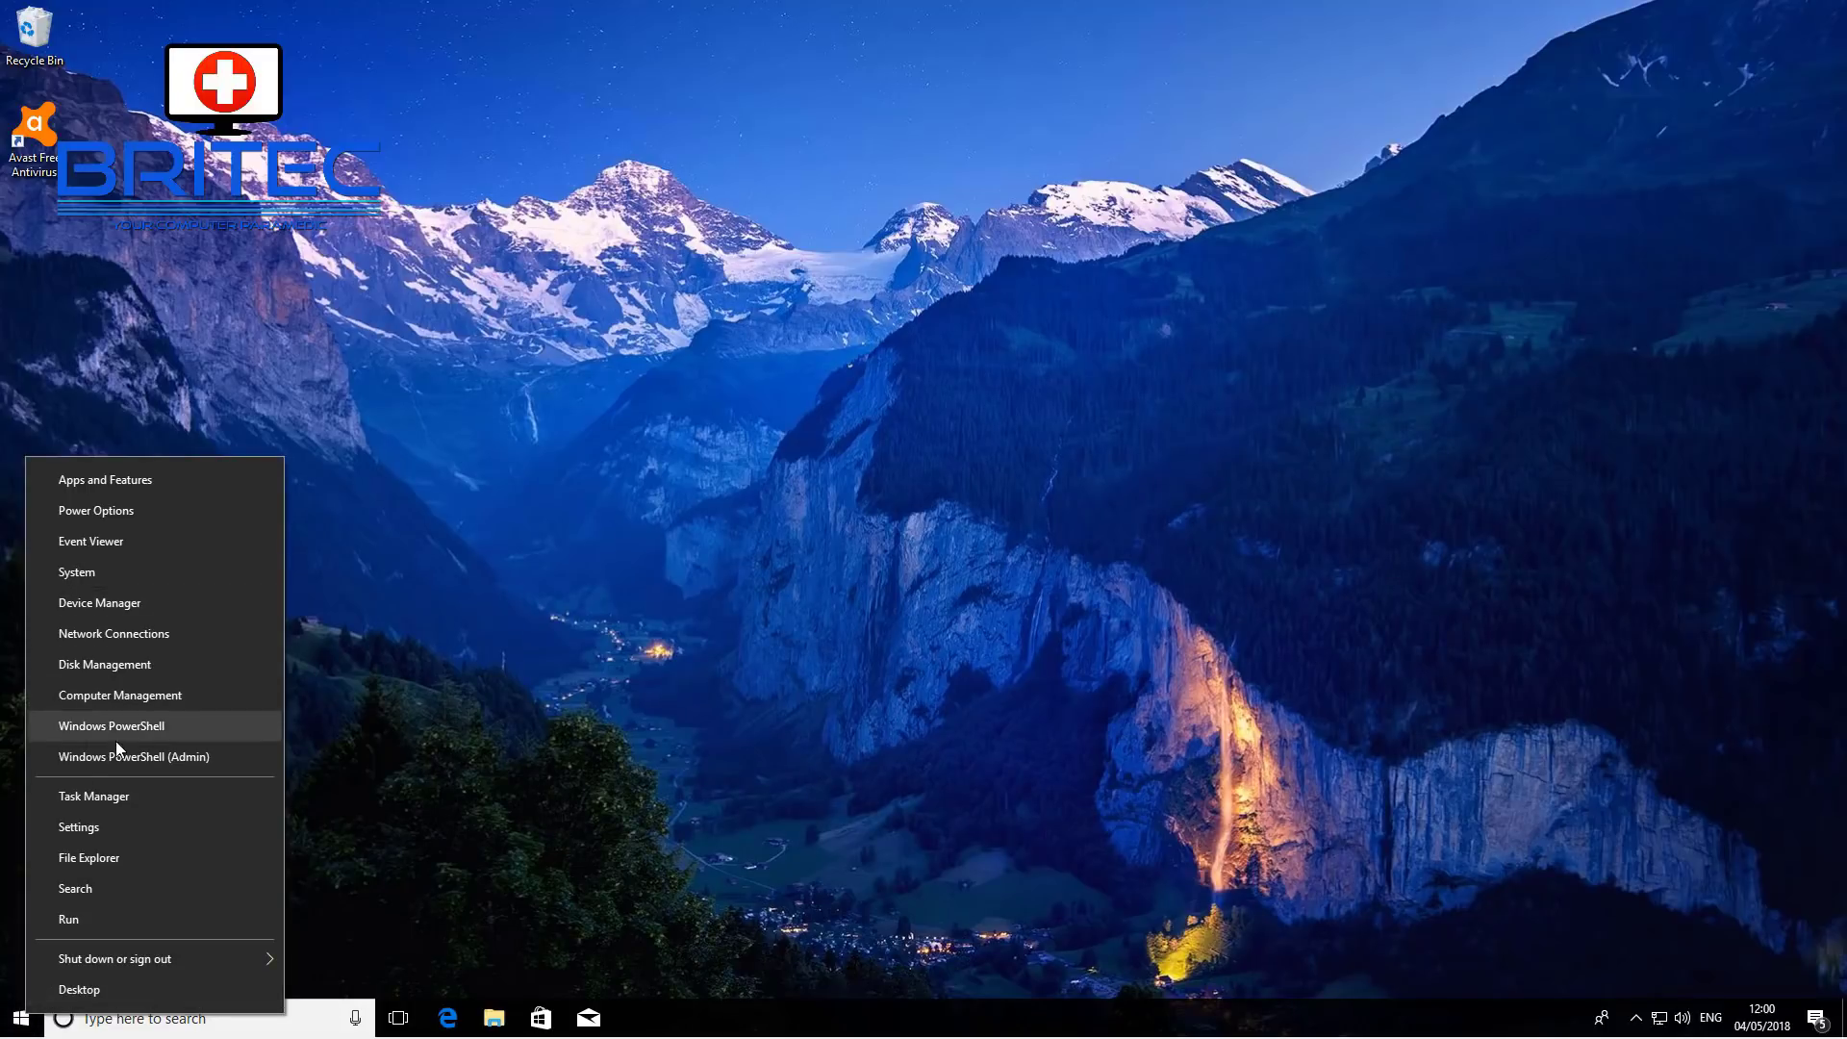
pyautogui.click(202, 1020)
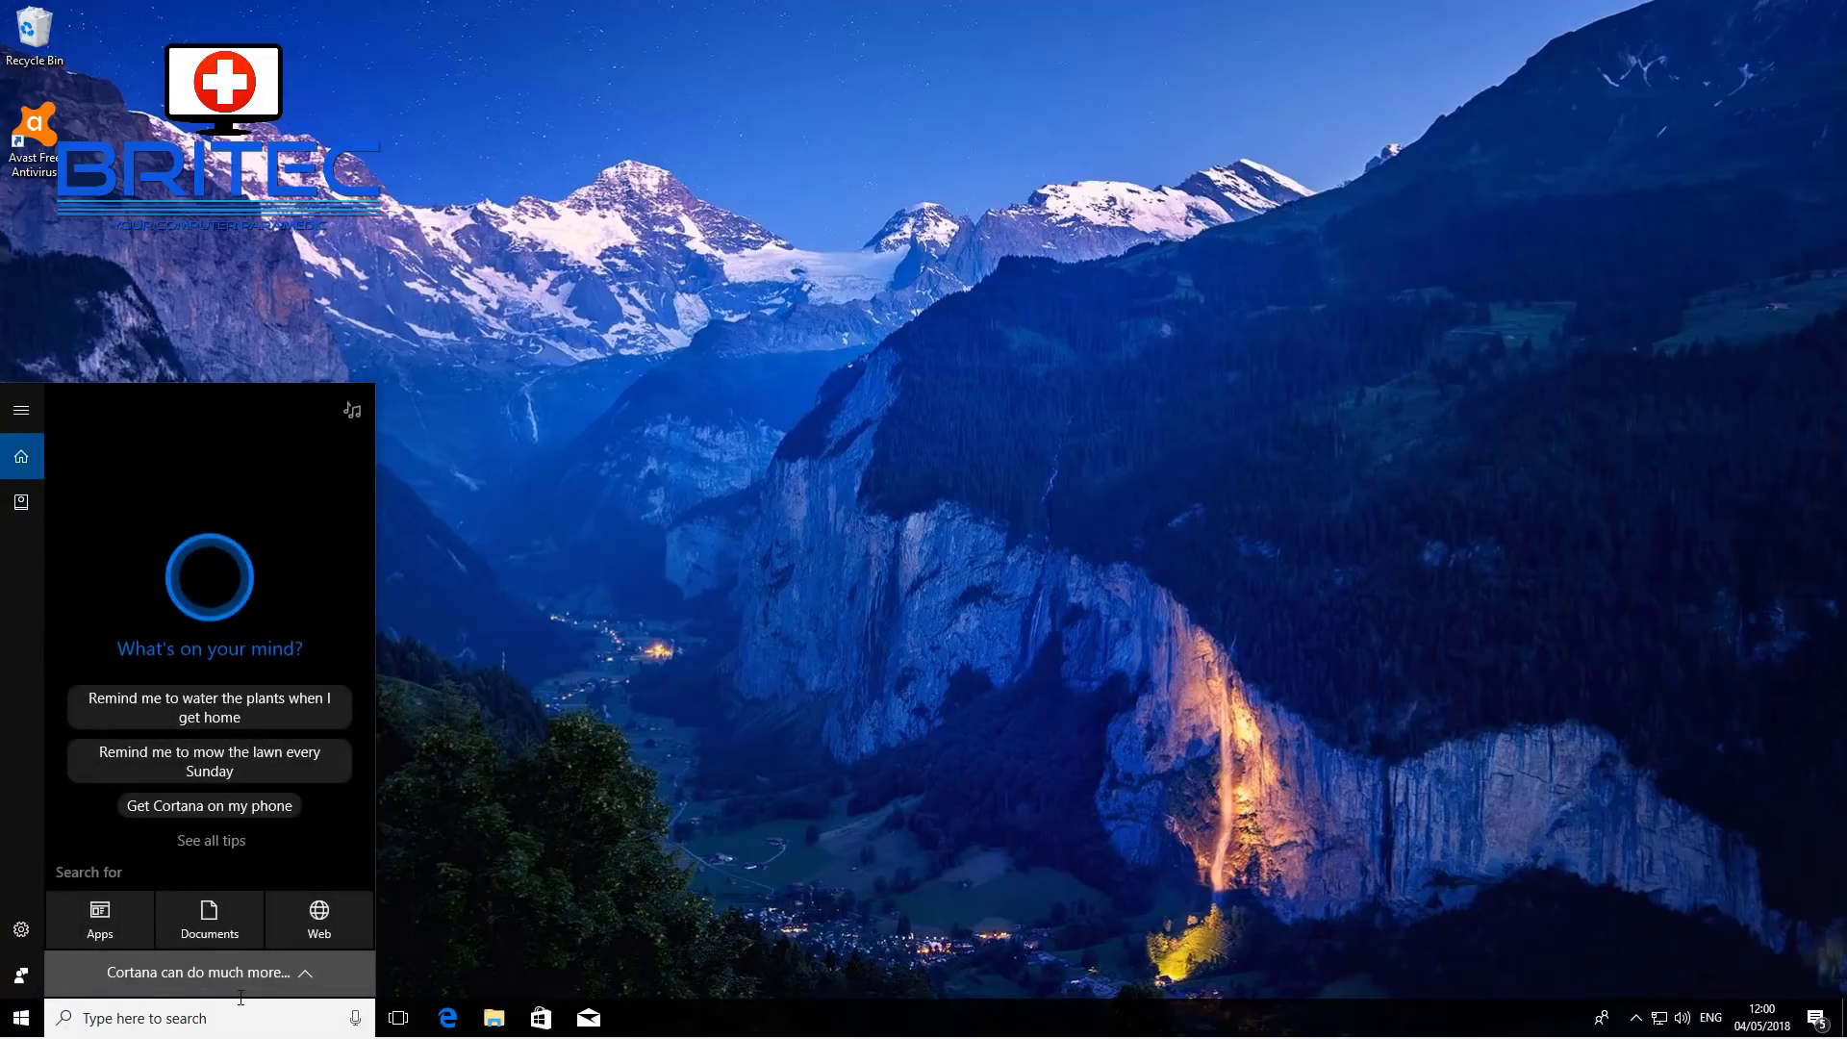
pyautogui.write('cmd')
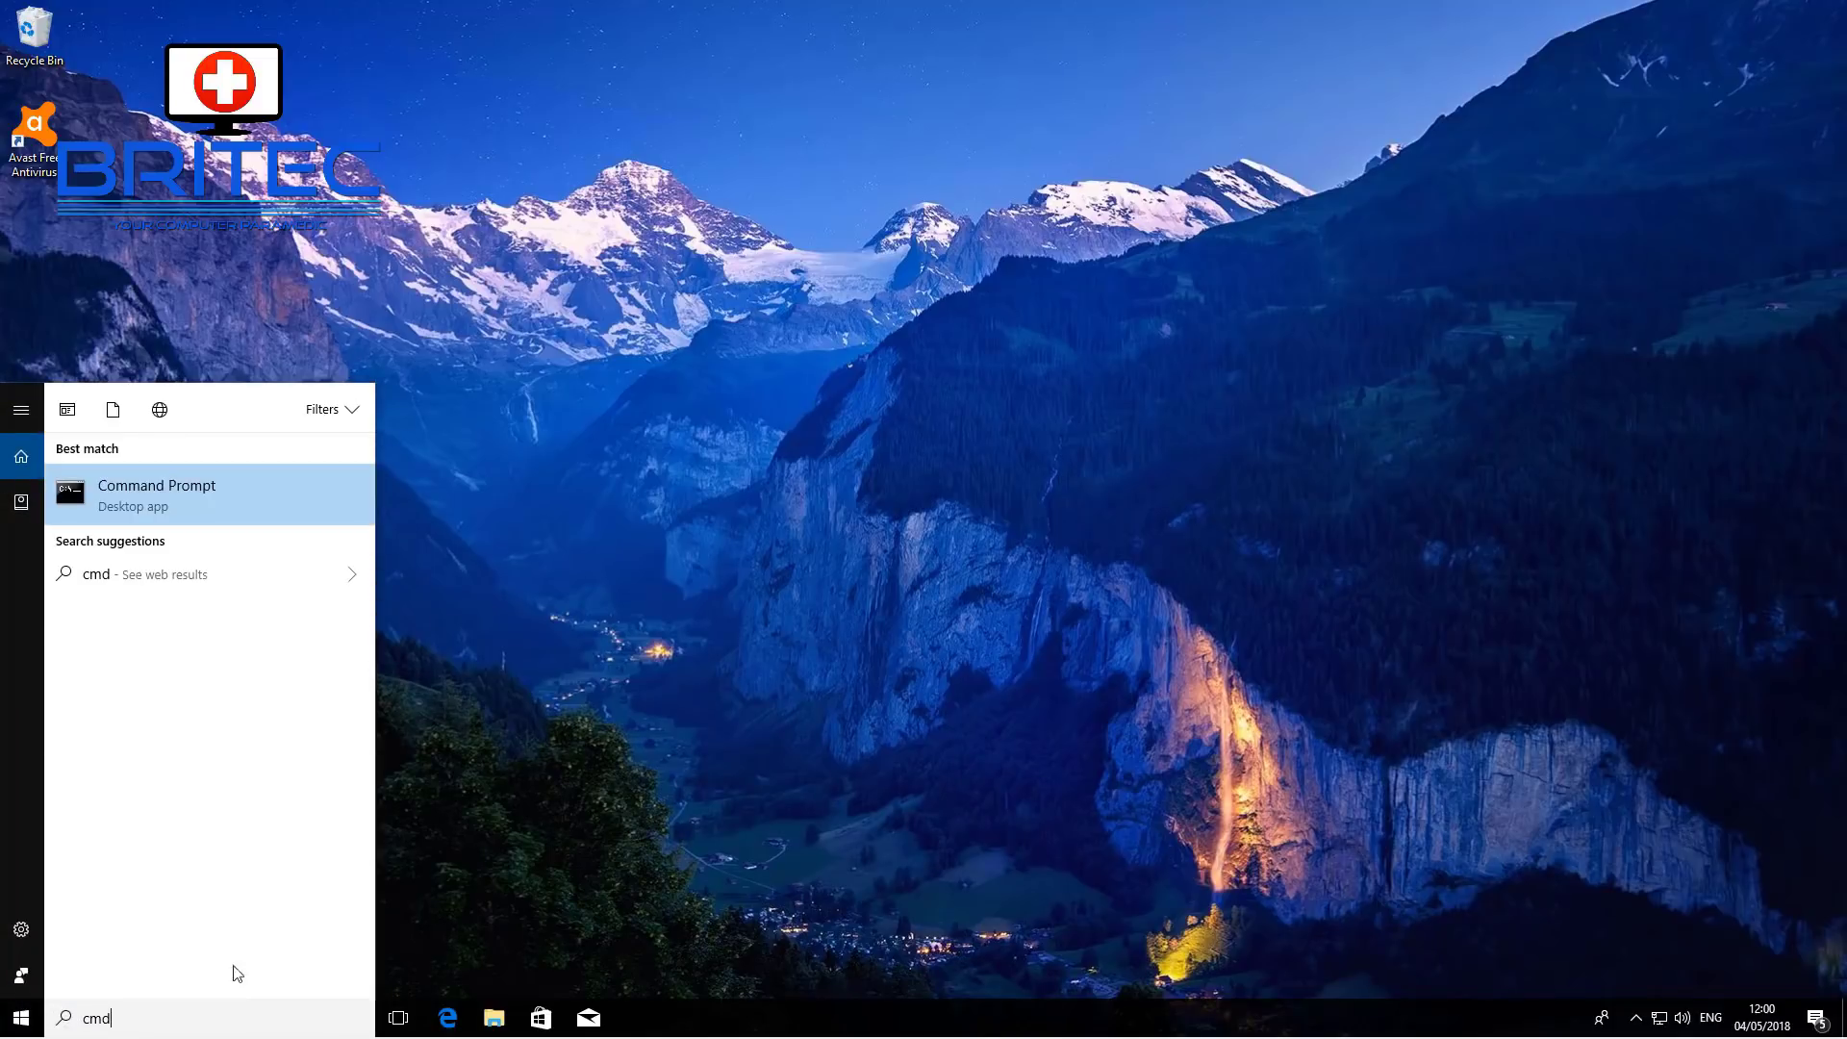
pyautogui.rightClick(129, 502)
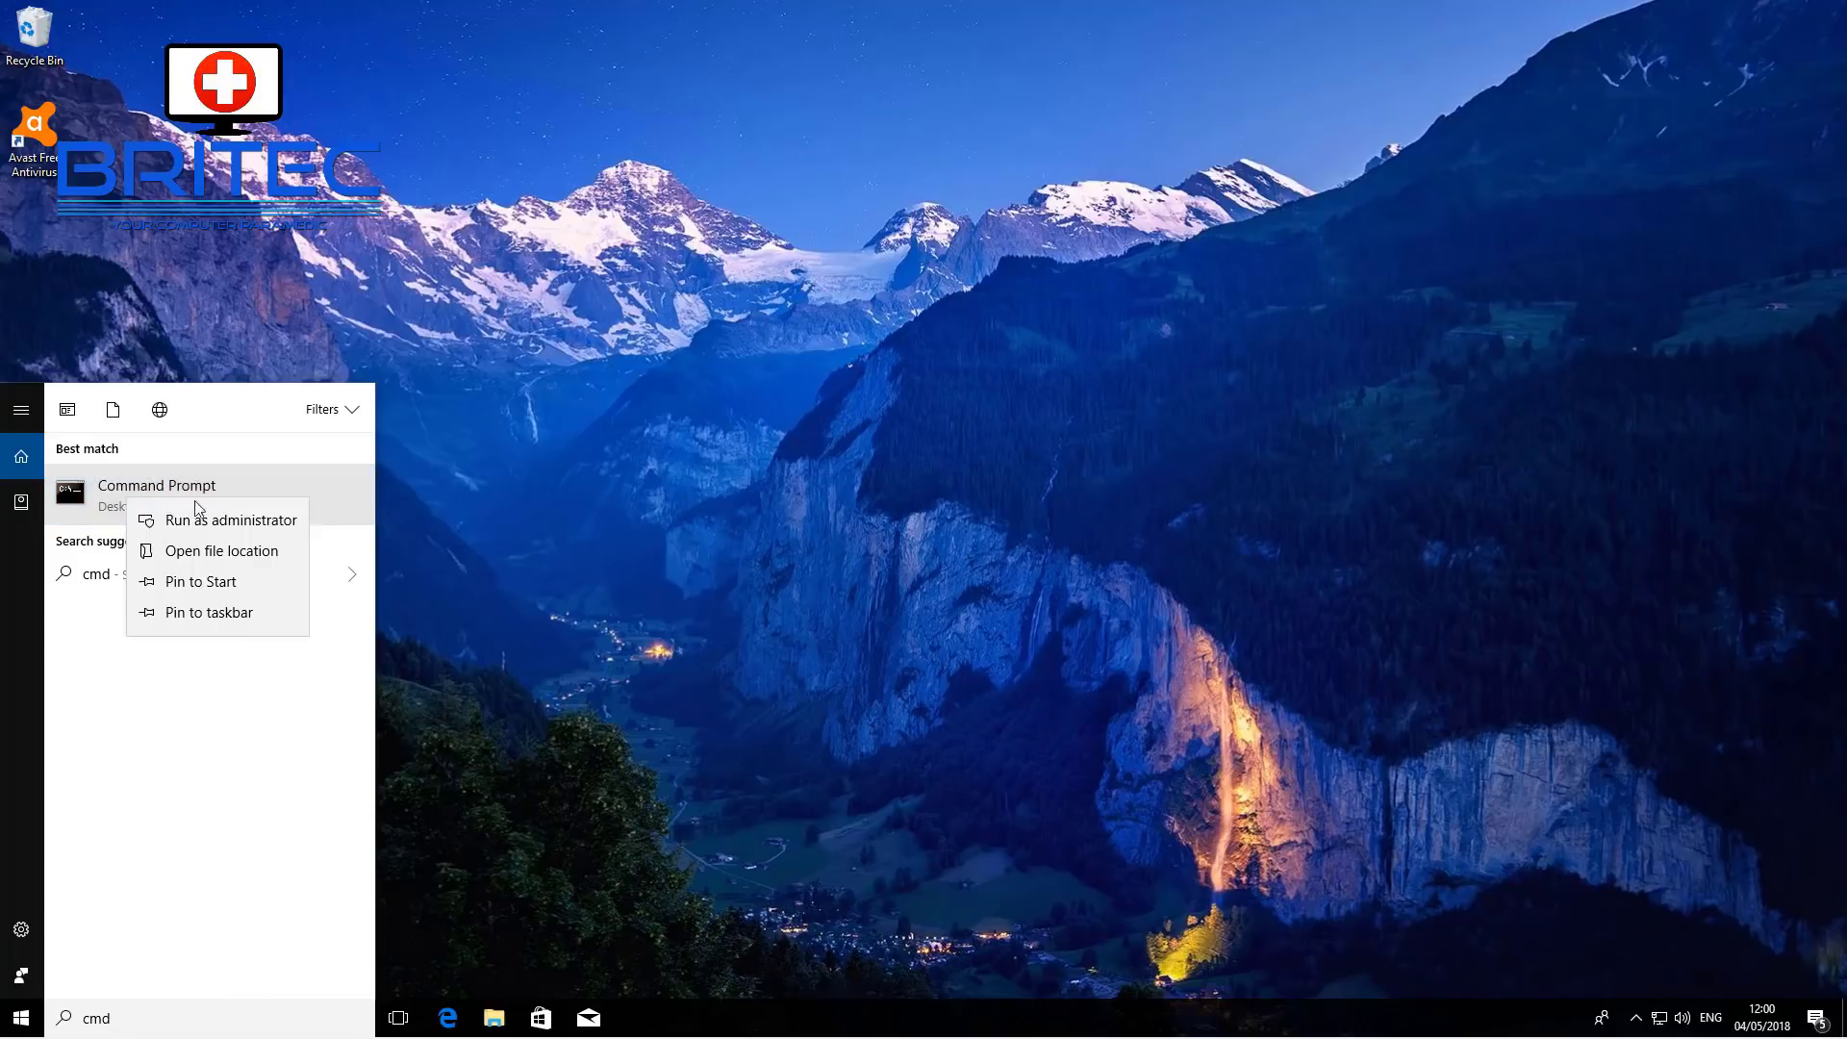
pyautogui.click(237, 521)
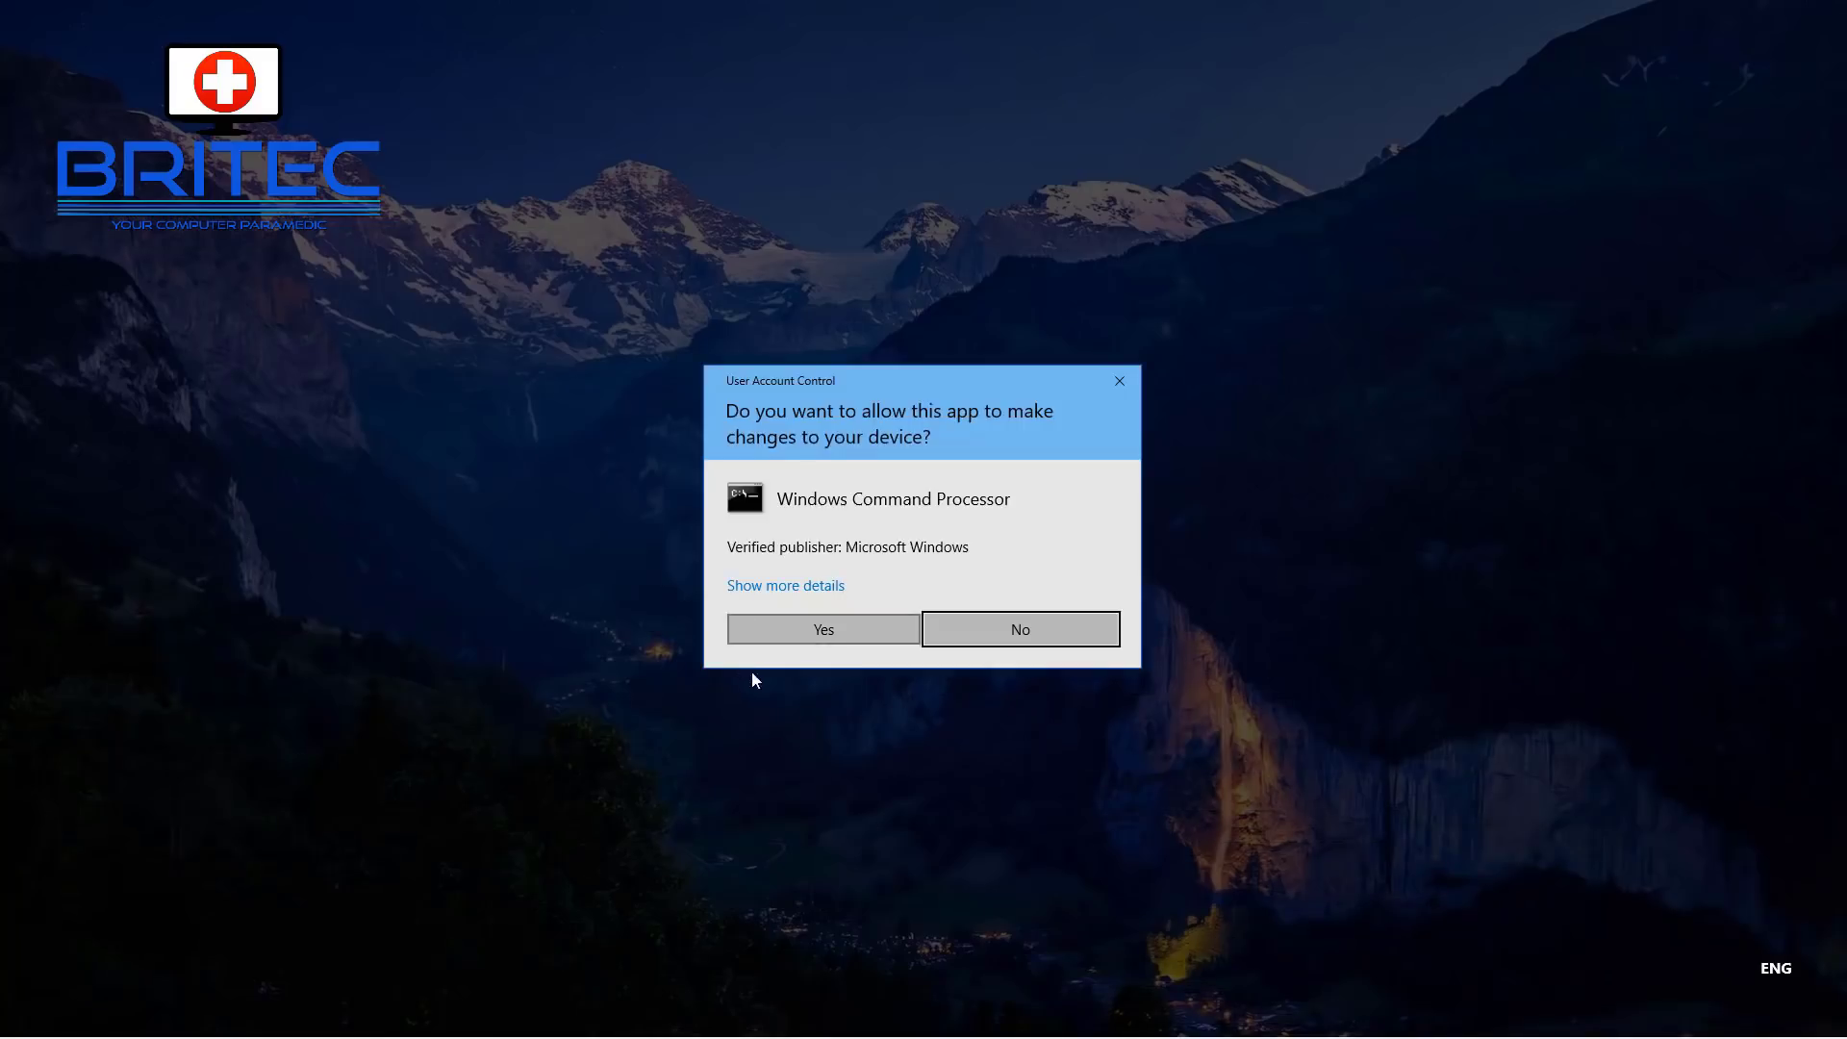
pyautogui.click(799, 637)
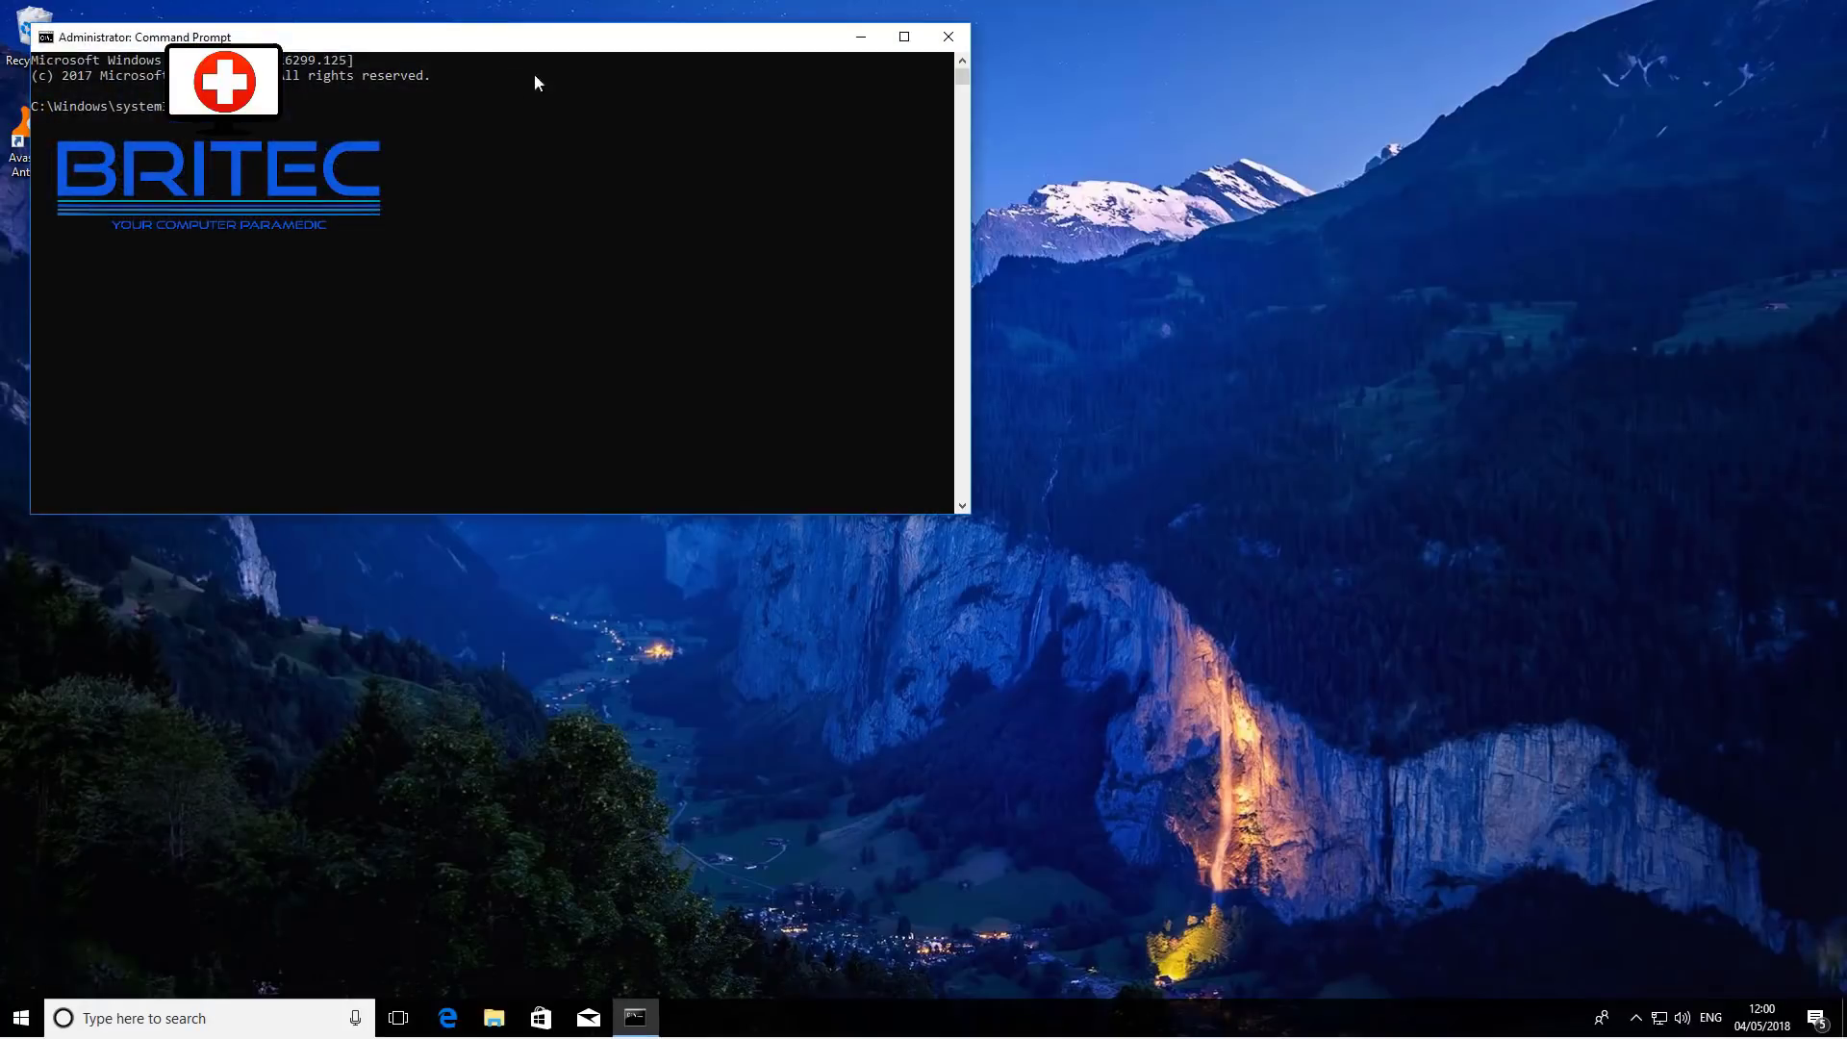
pyautogui.moveTo(499, 48); pyautogui.dragTo(961, 153)
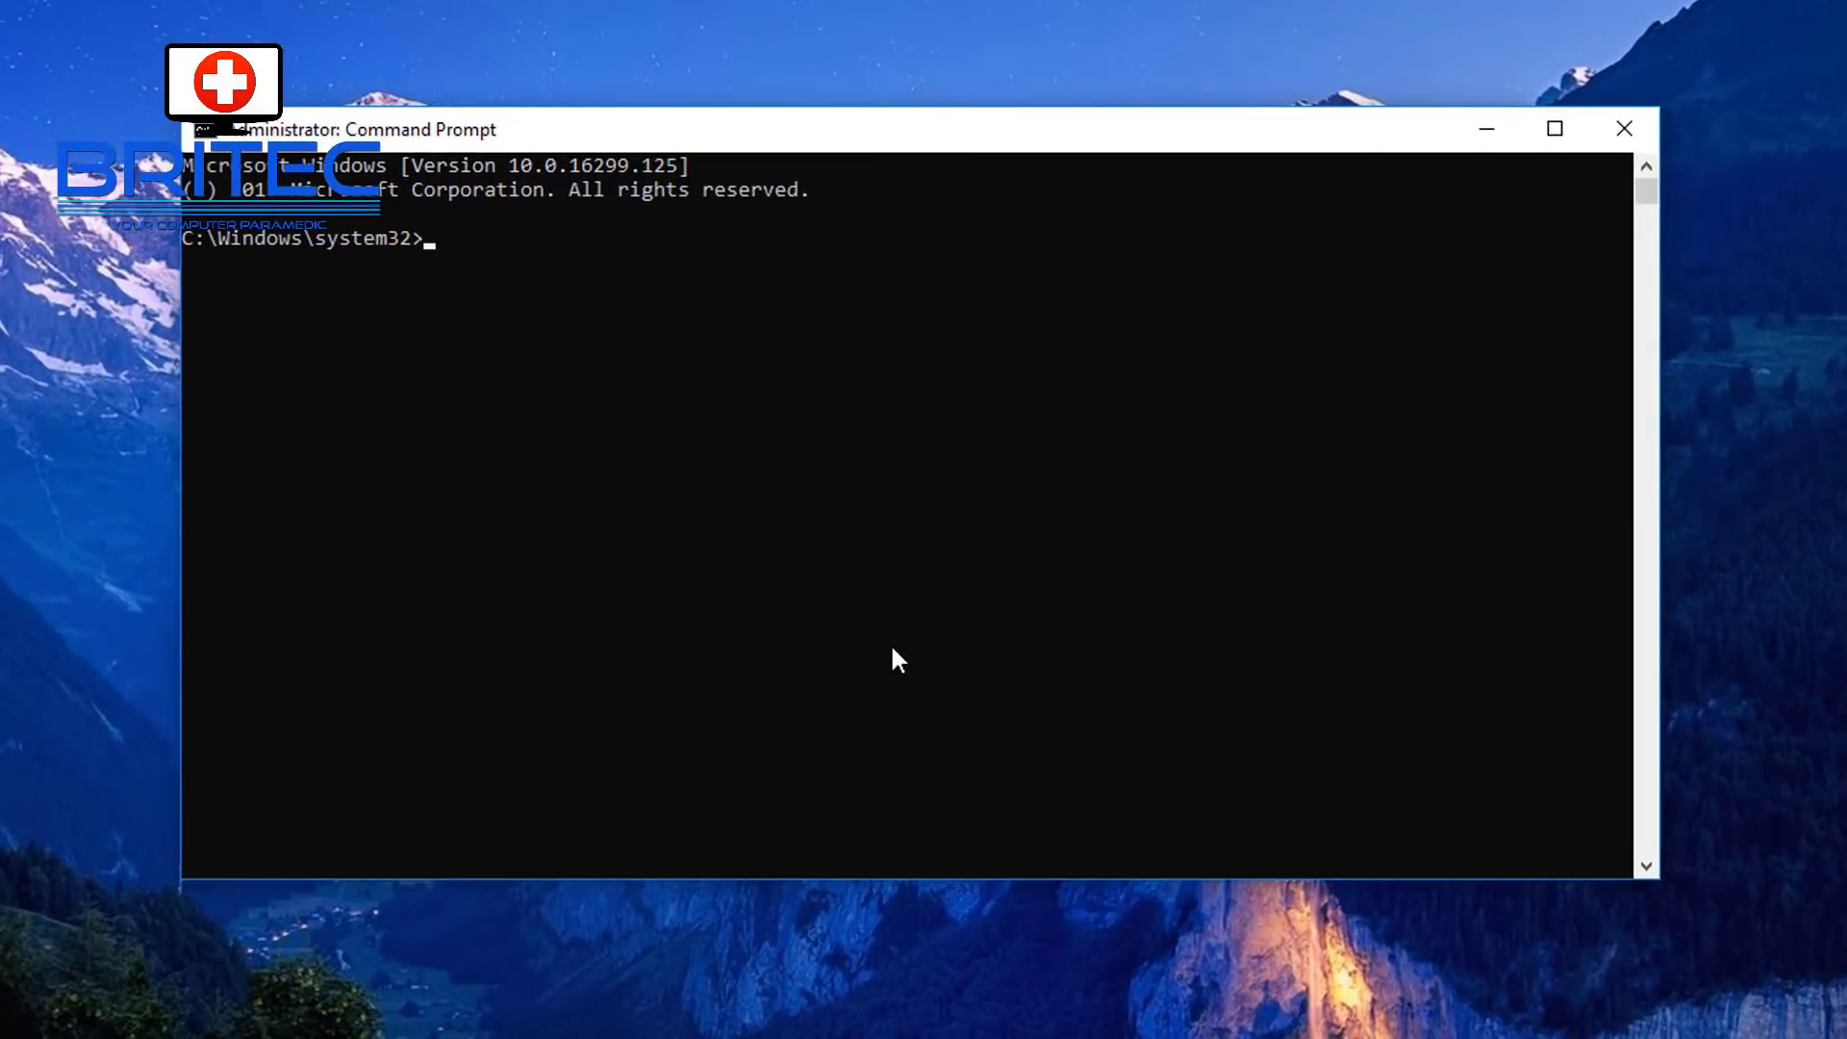
# - Issue net stop commands for the update-related services wuauserv, cryptSvc, bits and msiserver
pyautogui.write('net stop wuauserv')
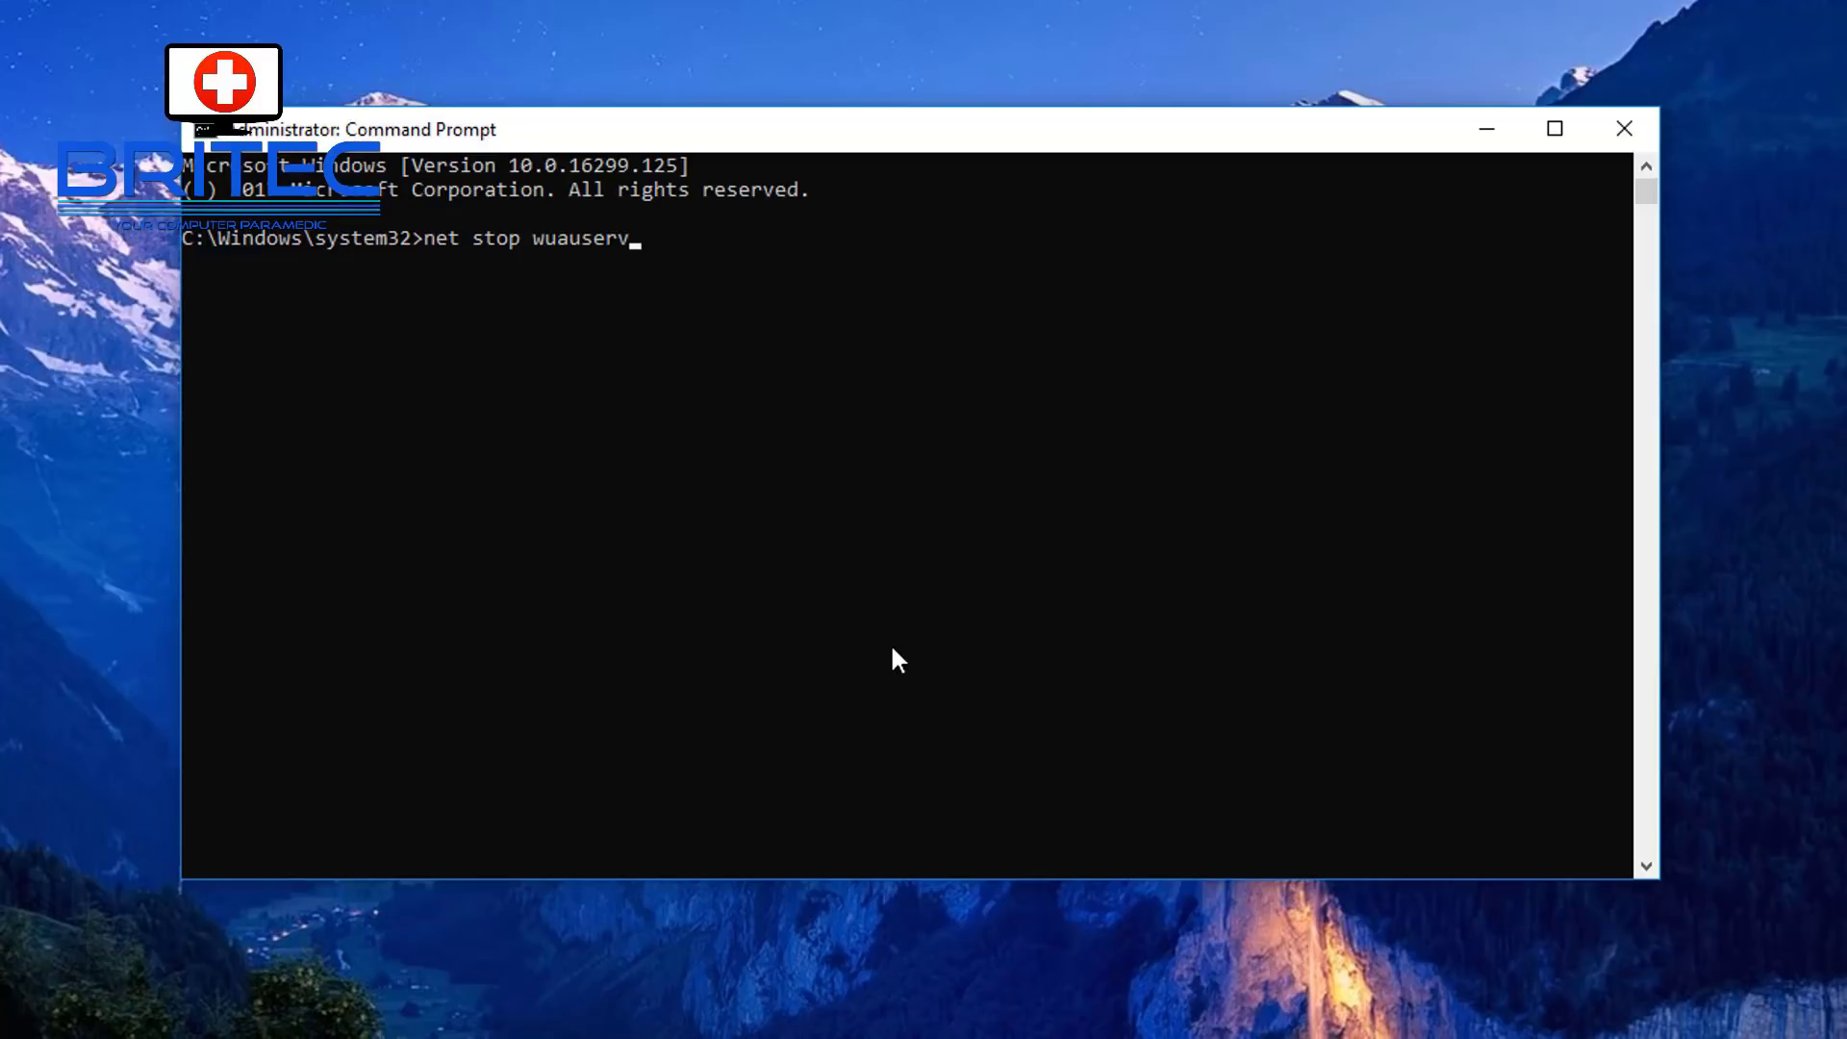
pyautogui.press('Return')
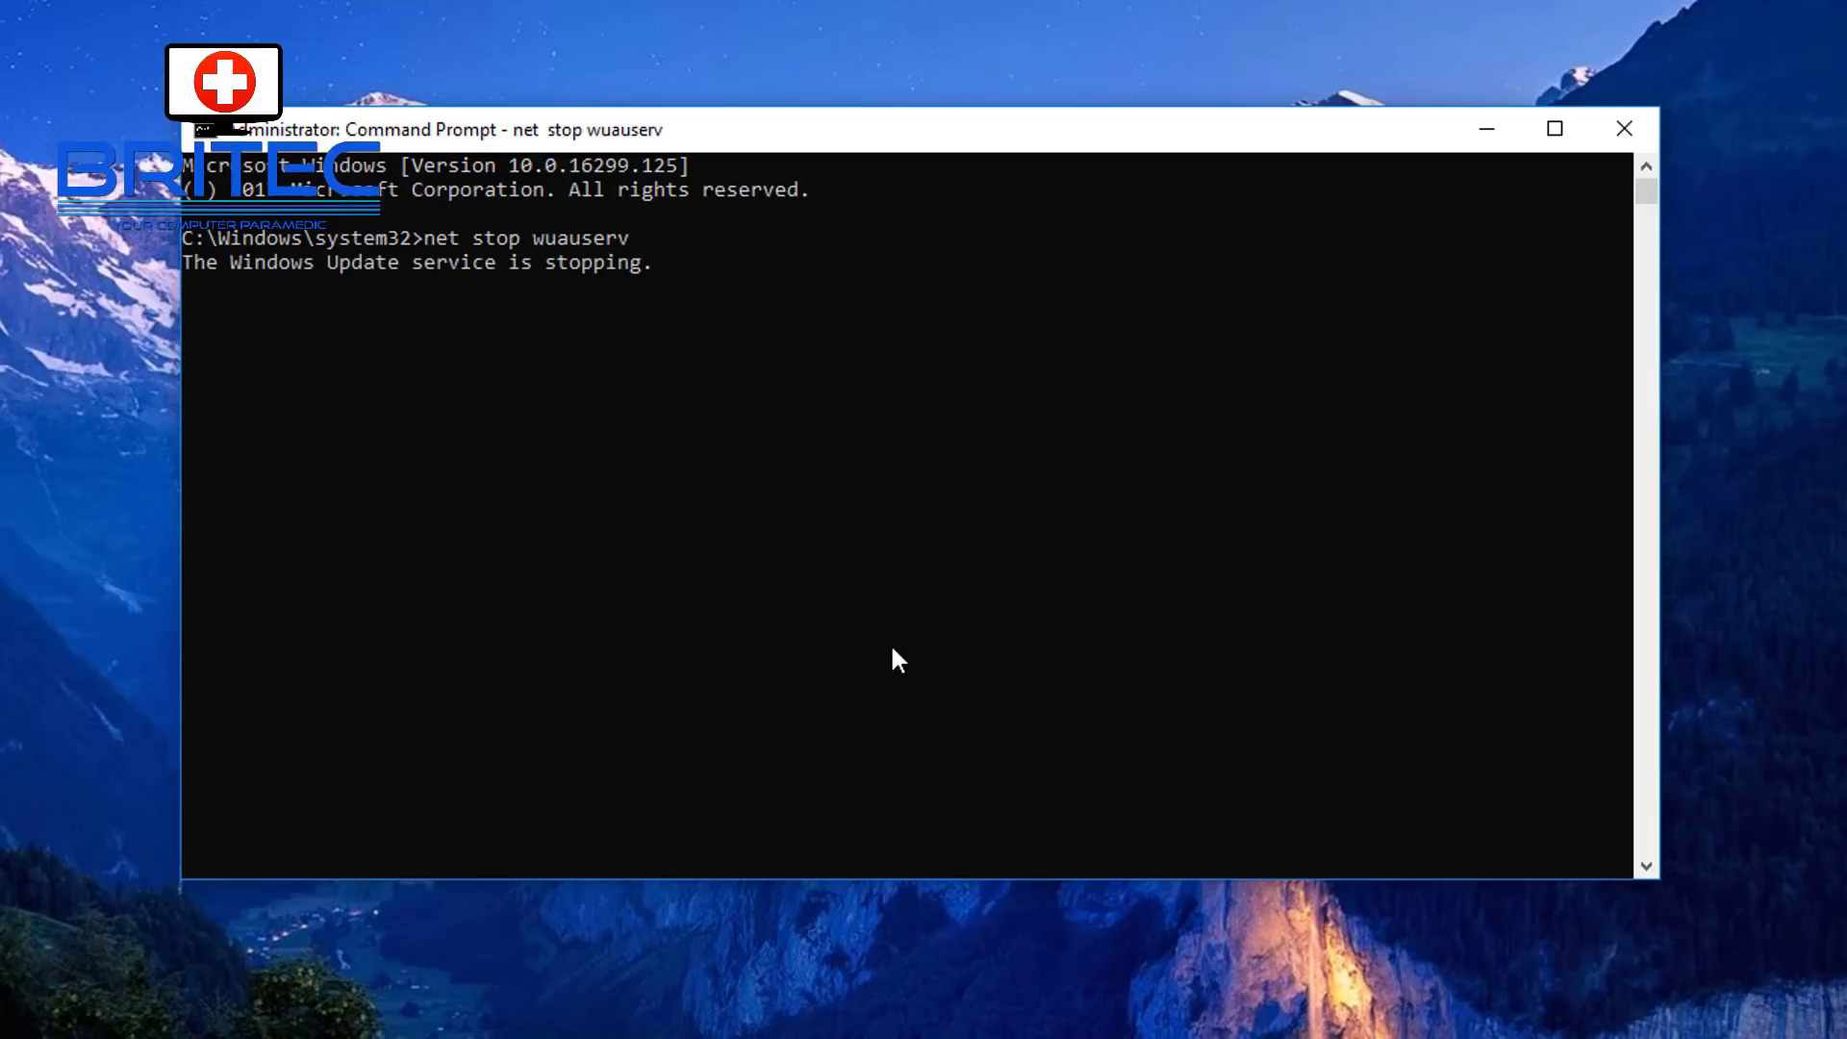
pyautogui.write('net stop cryptSvc')
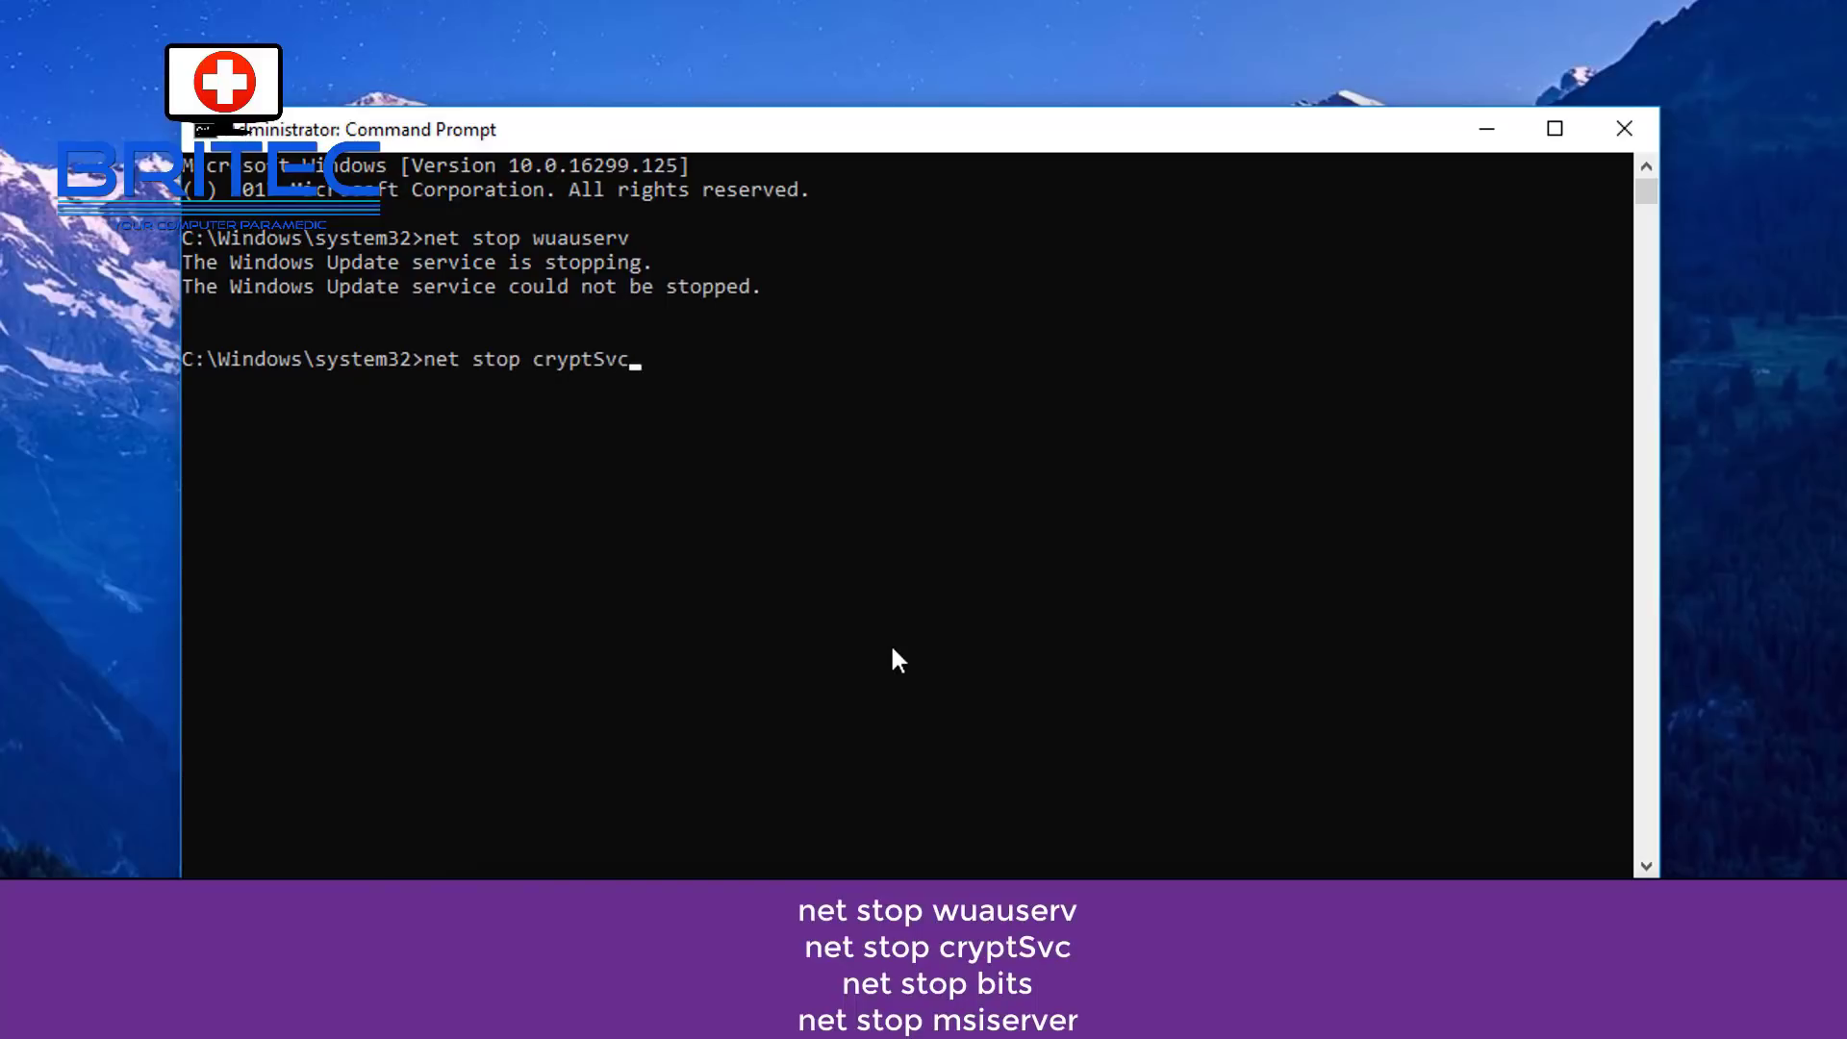
pyautogui.press('Return')
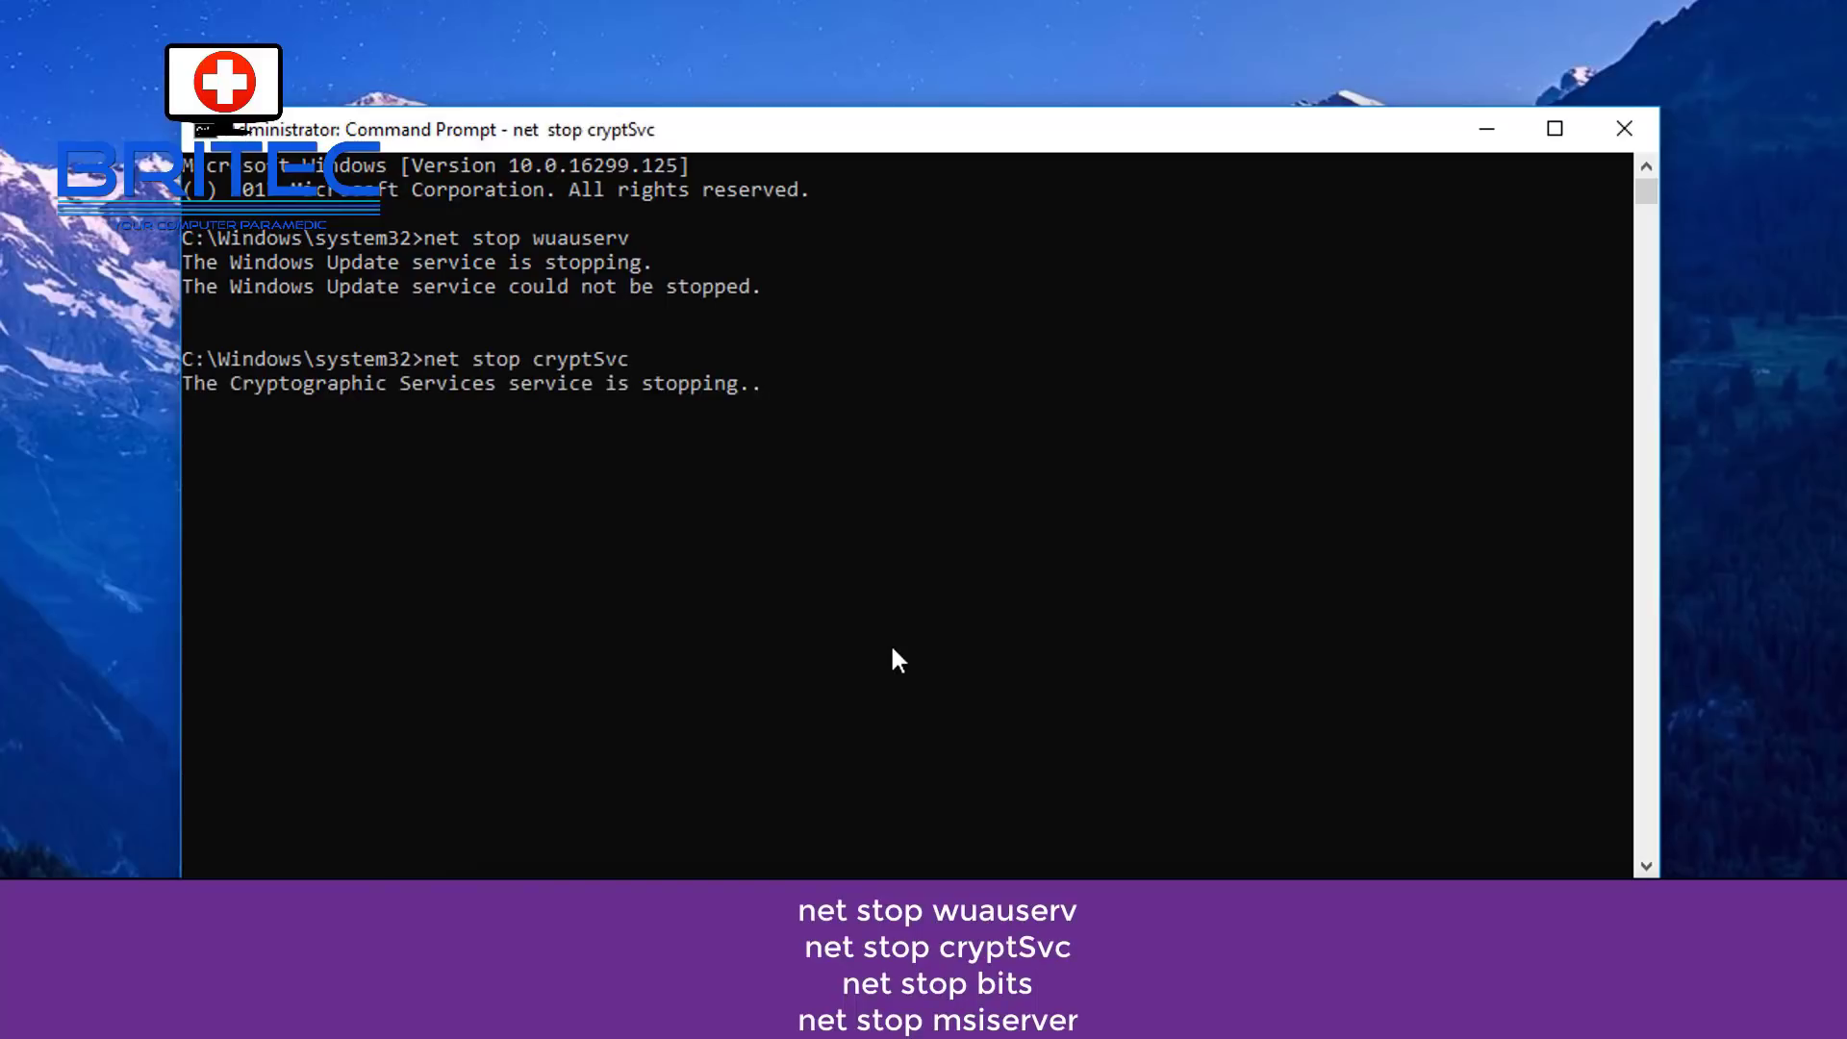
pyautogui.write('net stop bits')
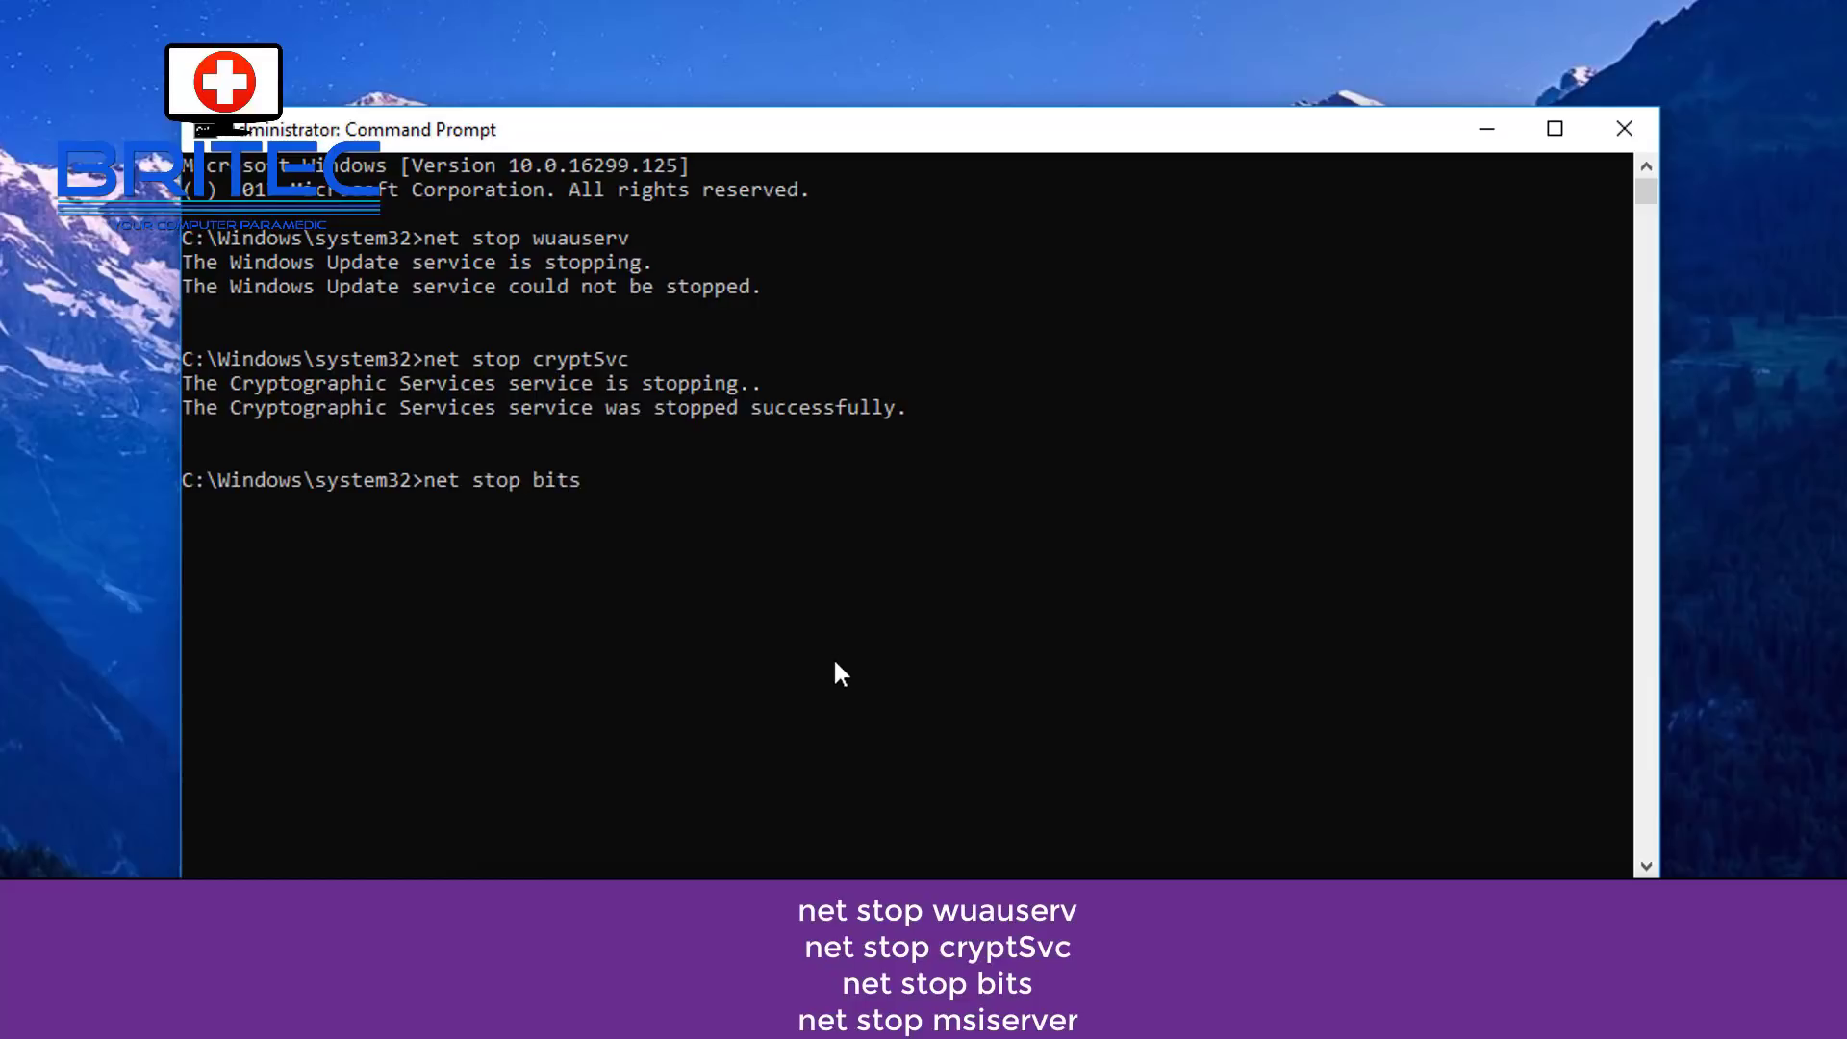
pyautogui.press('Return')
pyautogui.write('net stop msiserver')
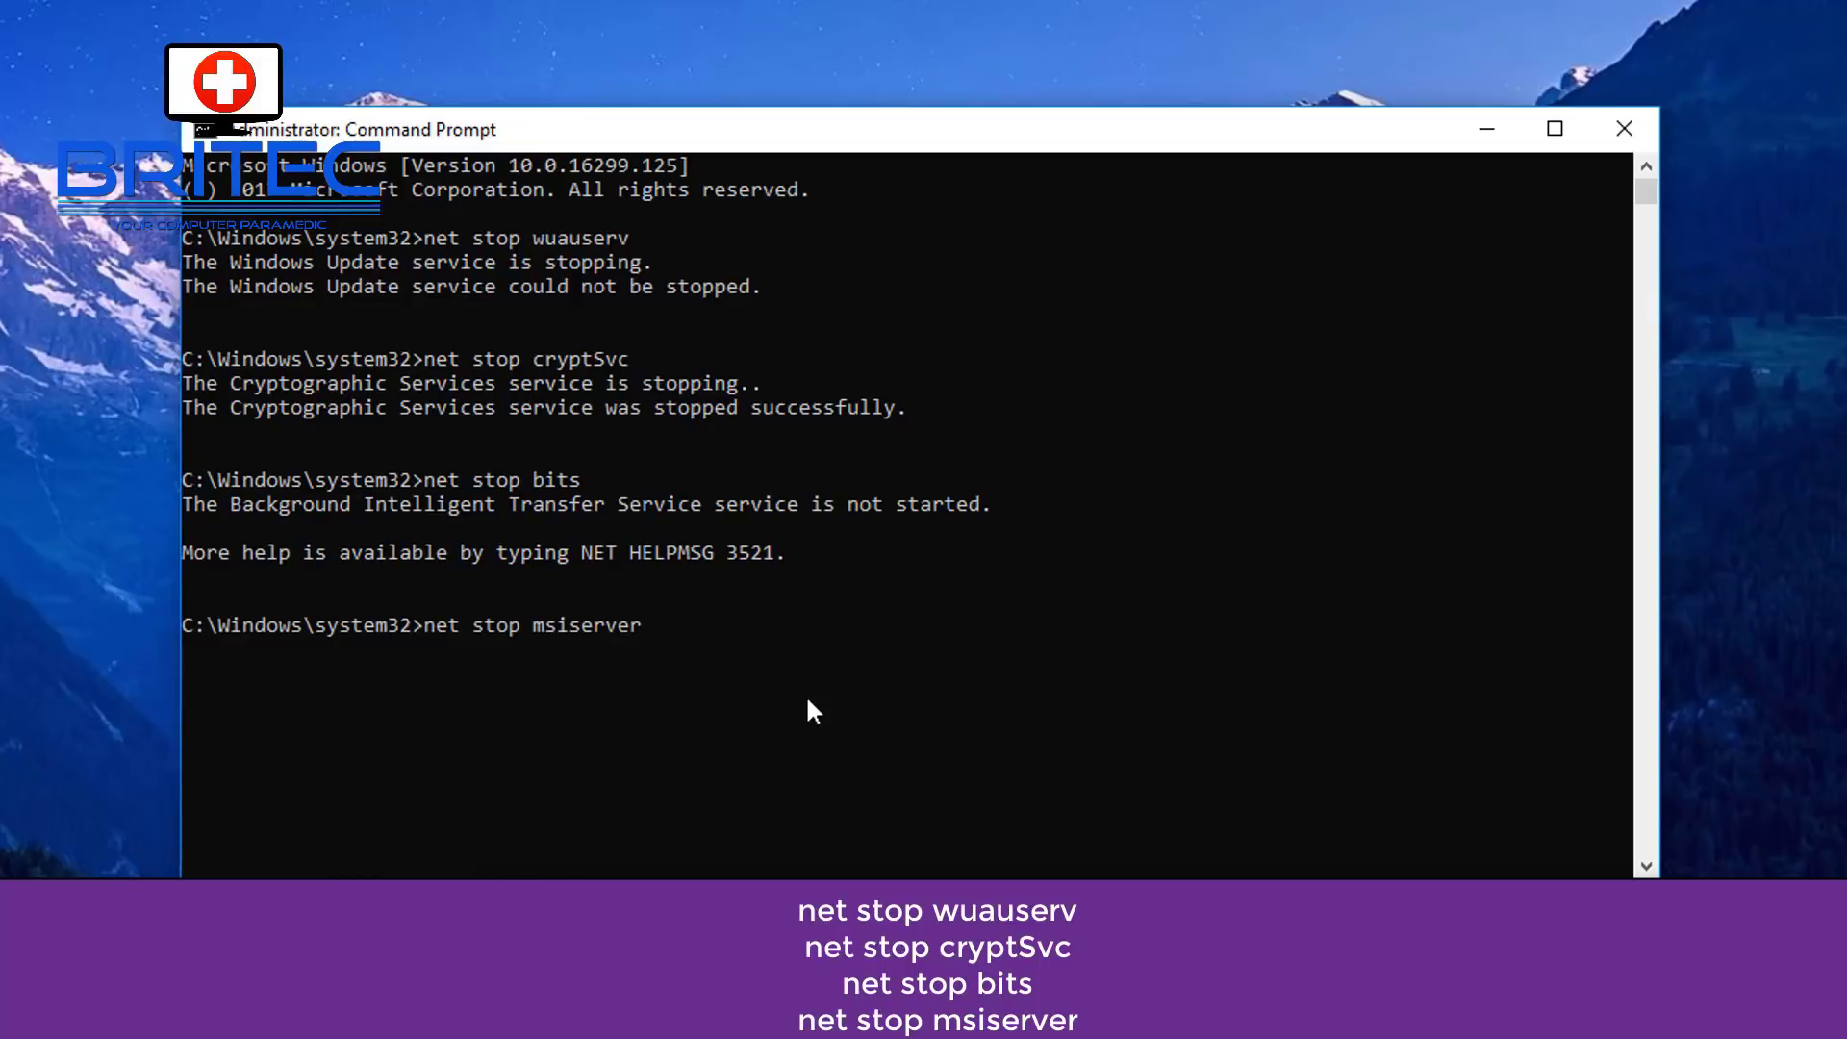
pyautogui.press('Return')
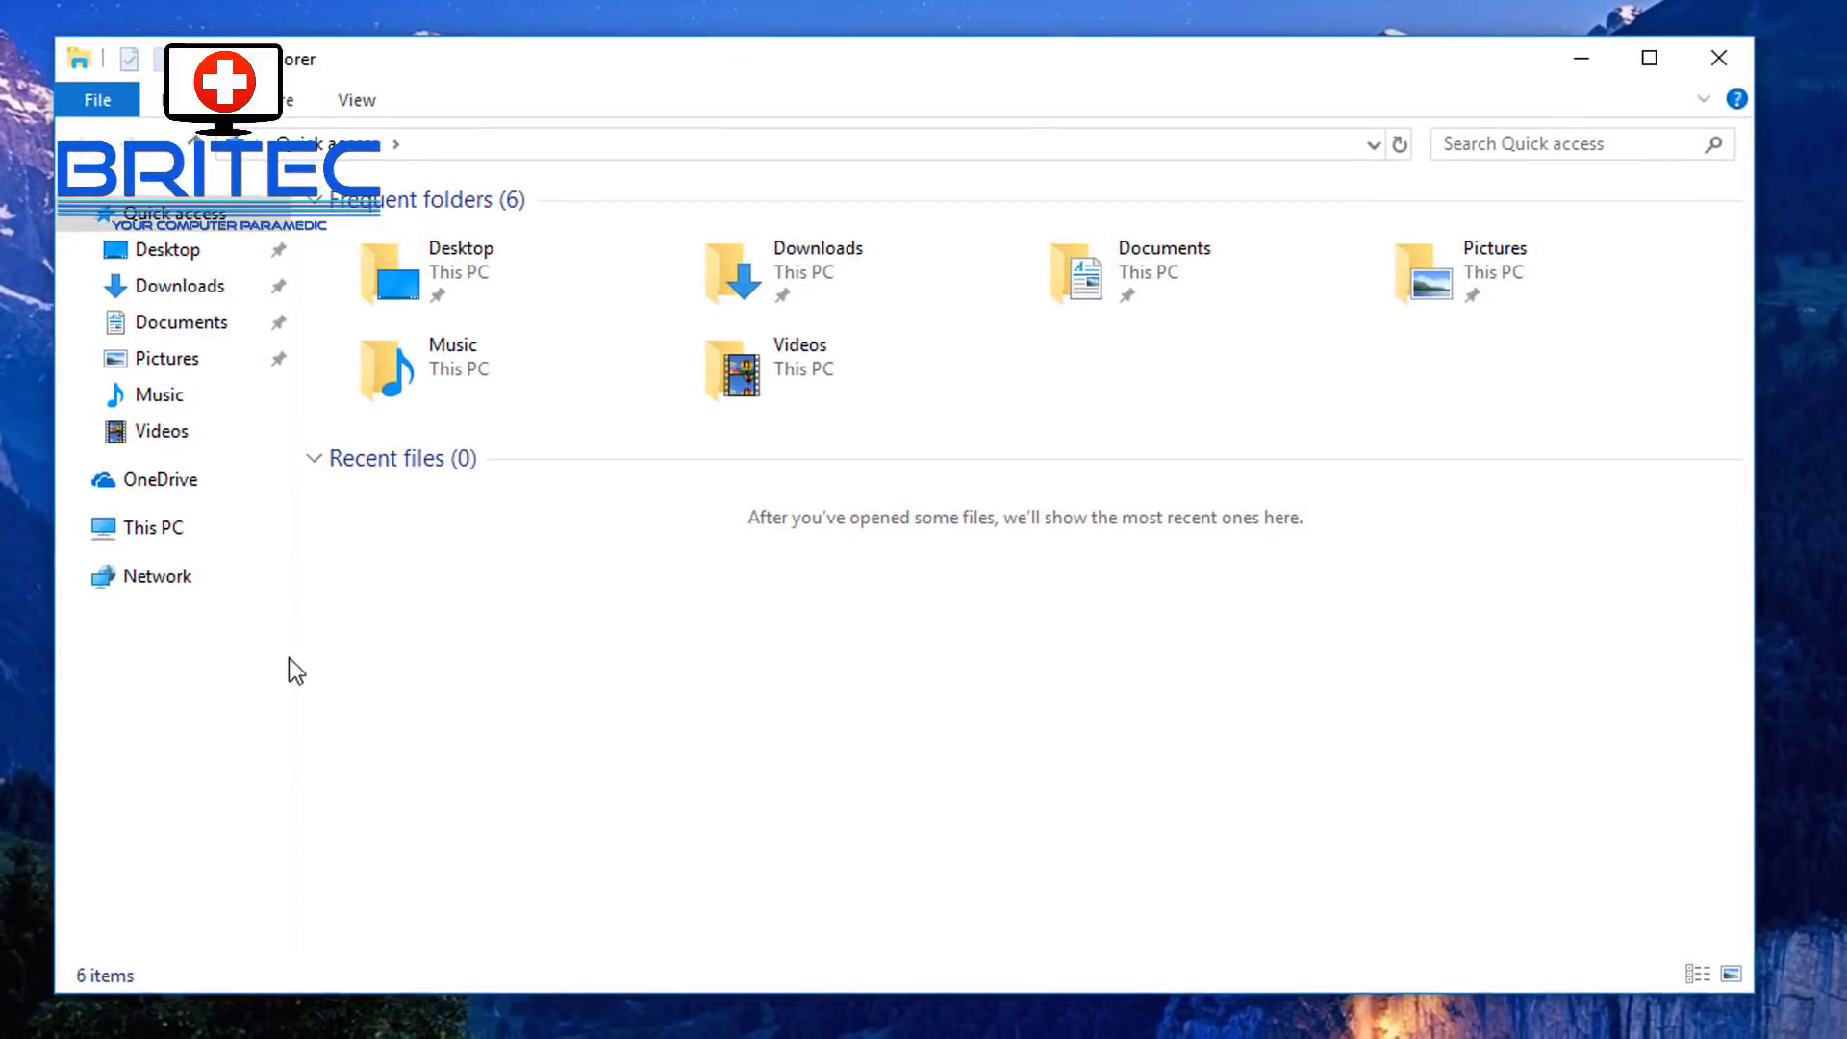
# - Inspect the SoftwareDistribution folder under C:\Windows in File Explorer, including its contents and folder details, and close the window
pyautogui.click(125, 532)
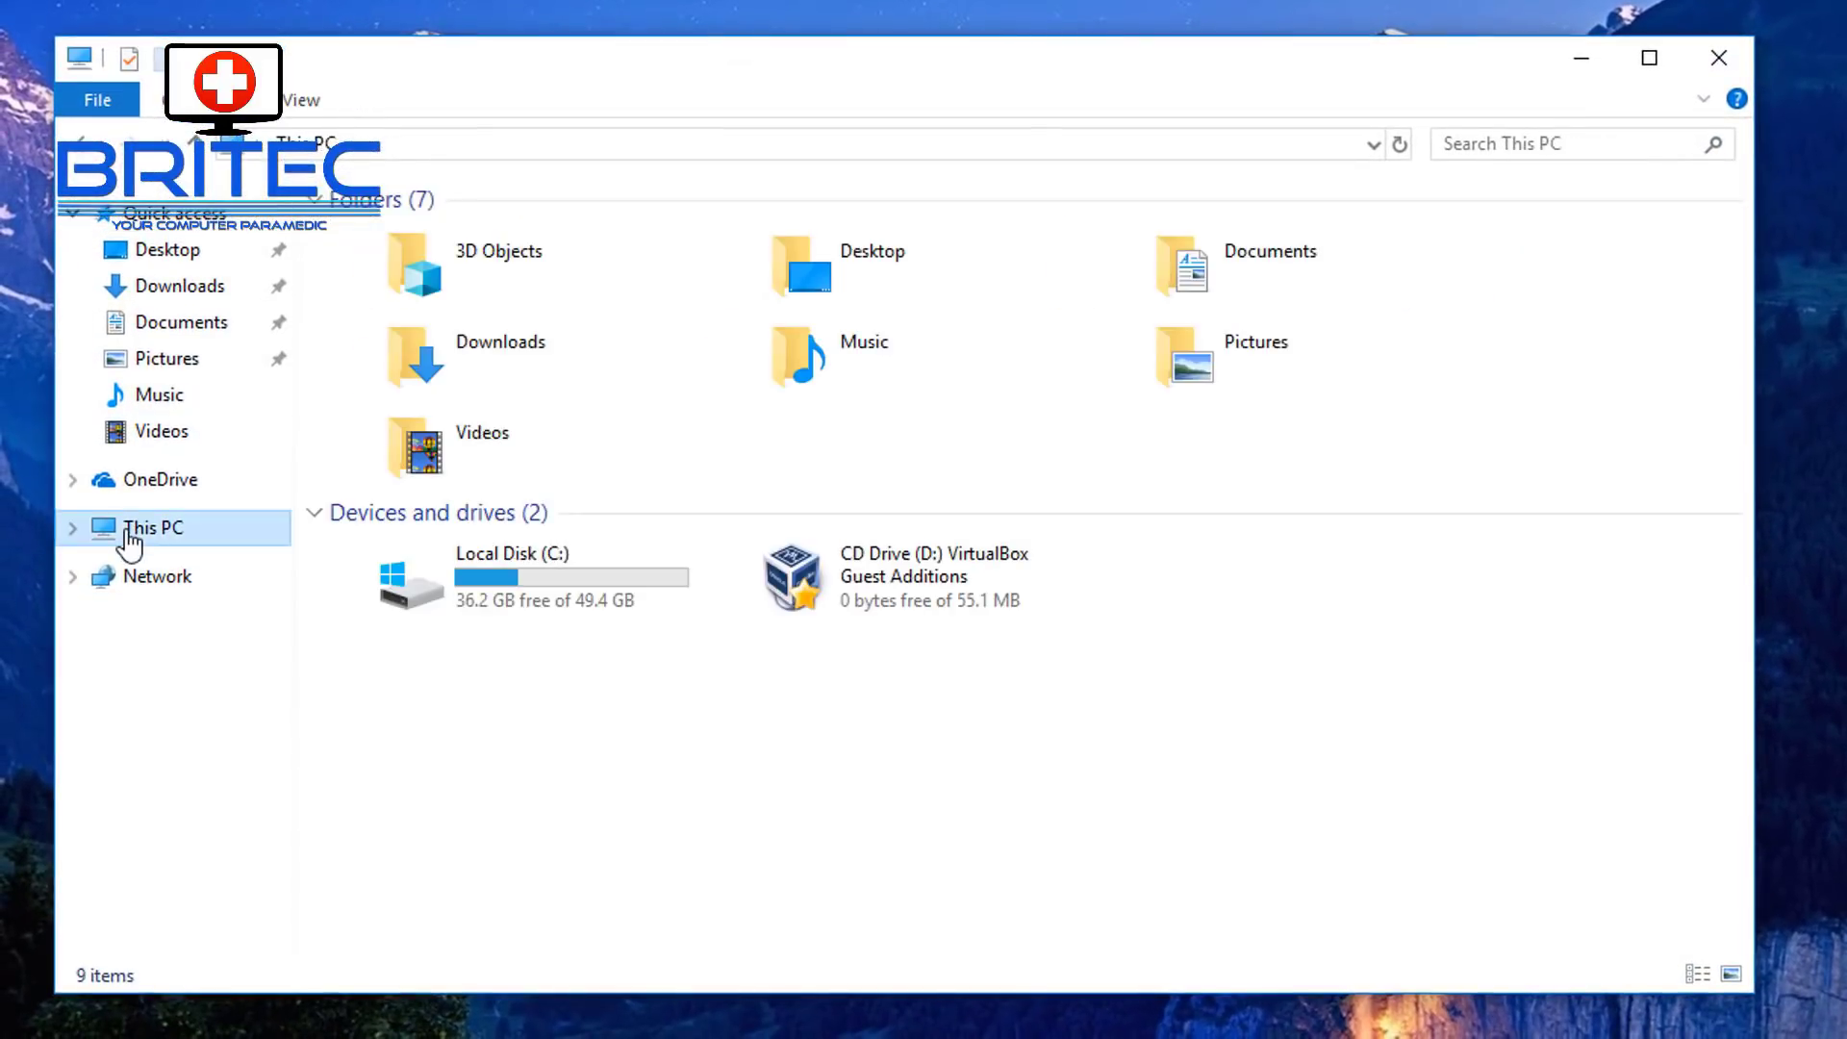
pyautogui.doubleClick(527, 574)
pyautogui.doubleClick(397, 363)
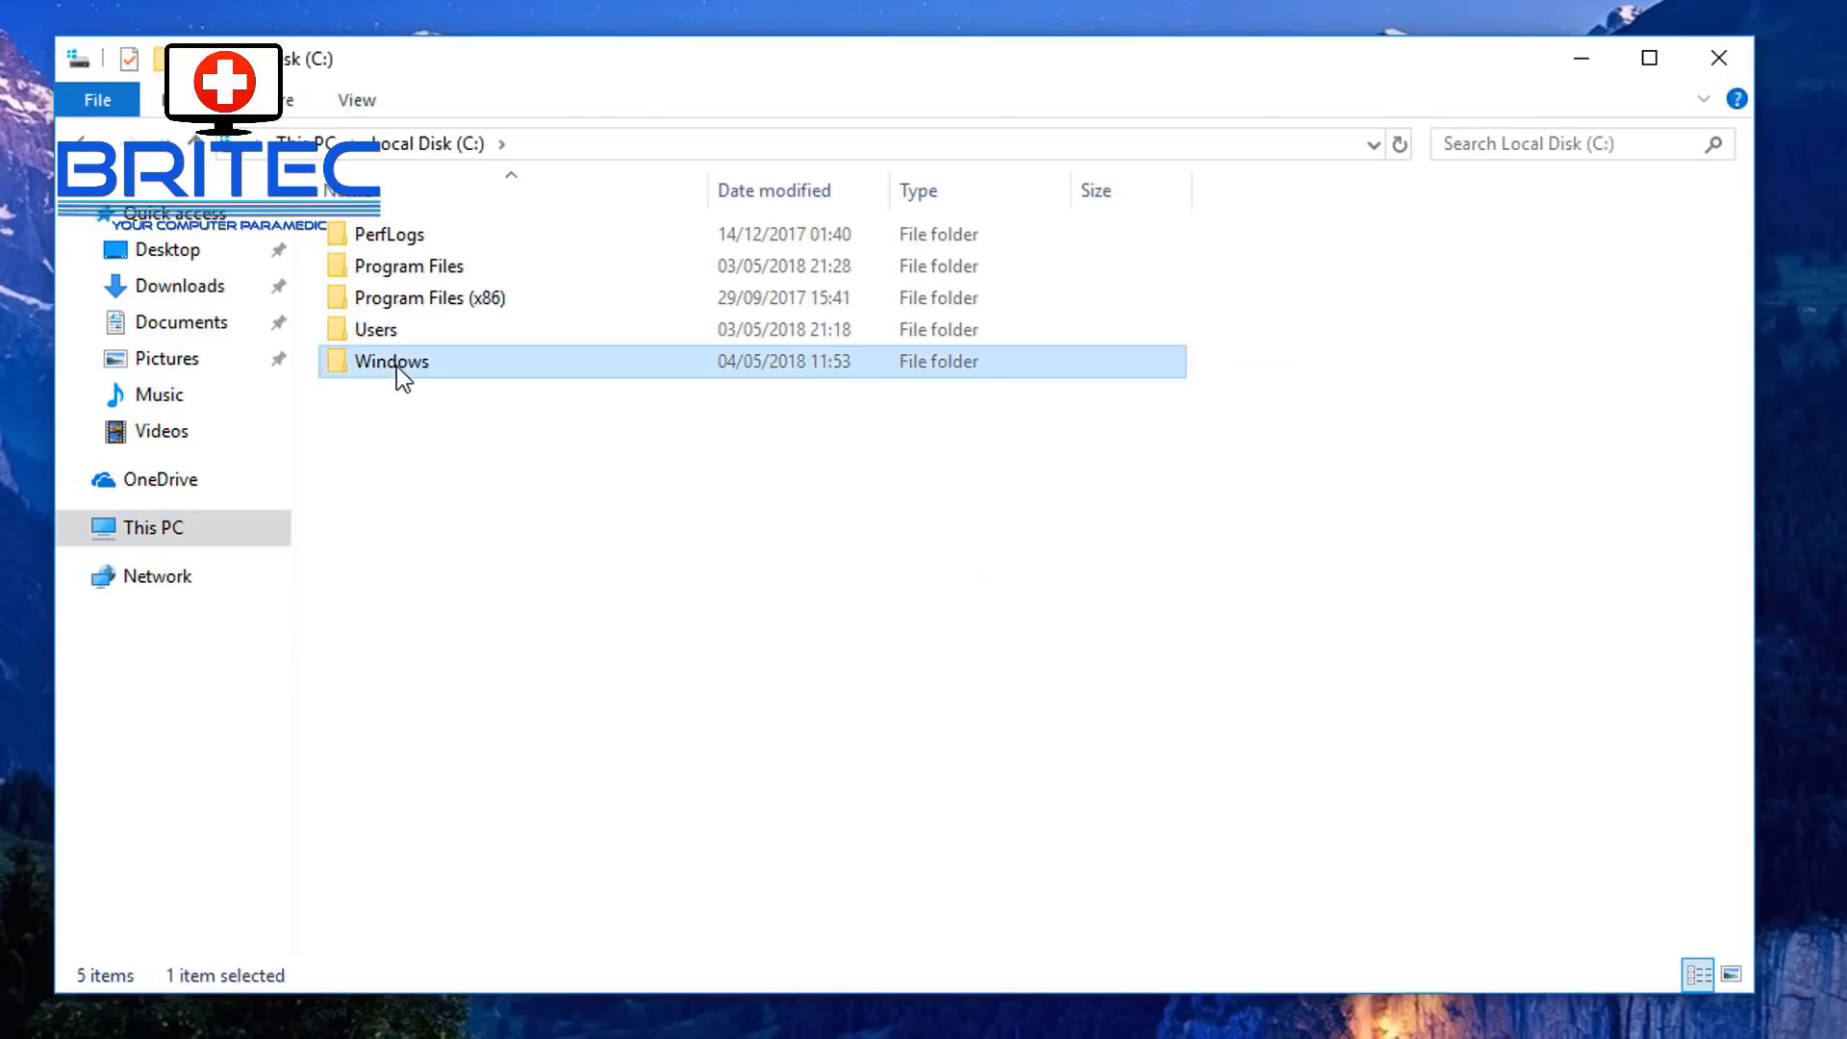
pyautogui.scroll(-13, 545, 713)
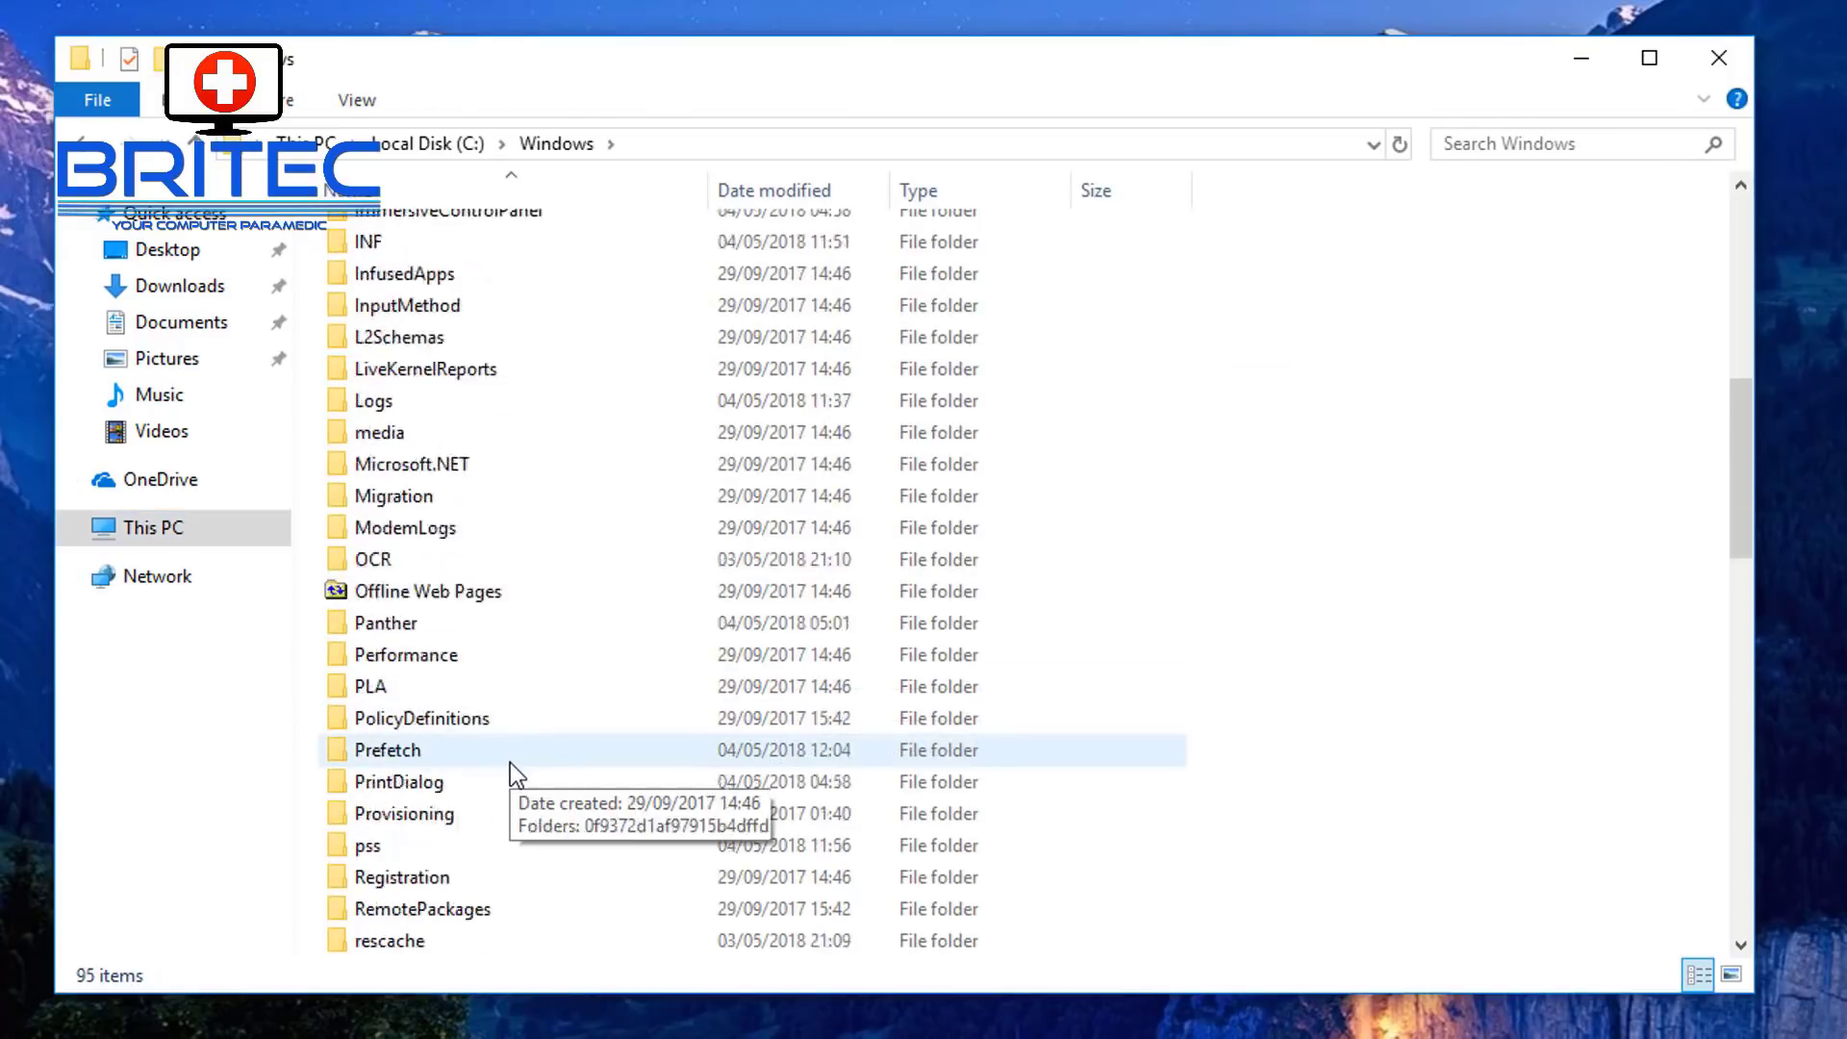
pyautogui.scroll(-2, 515, 828)
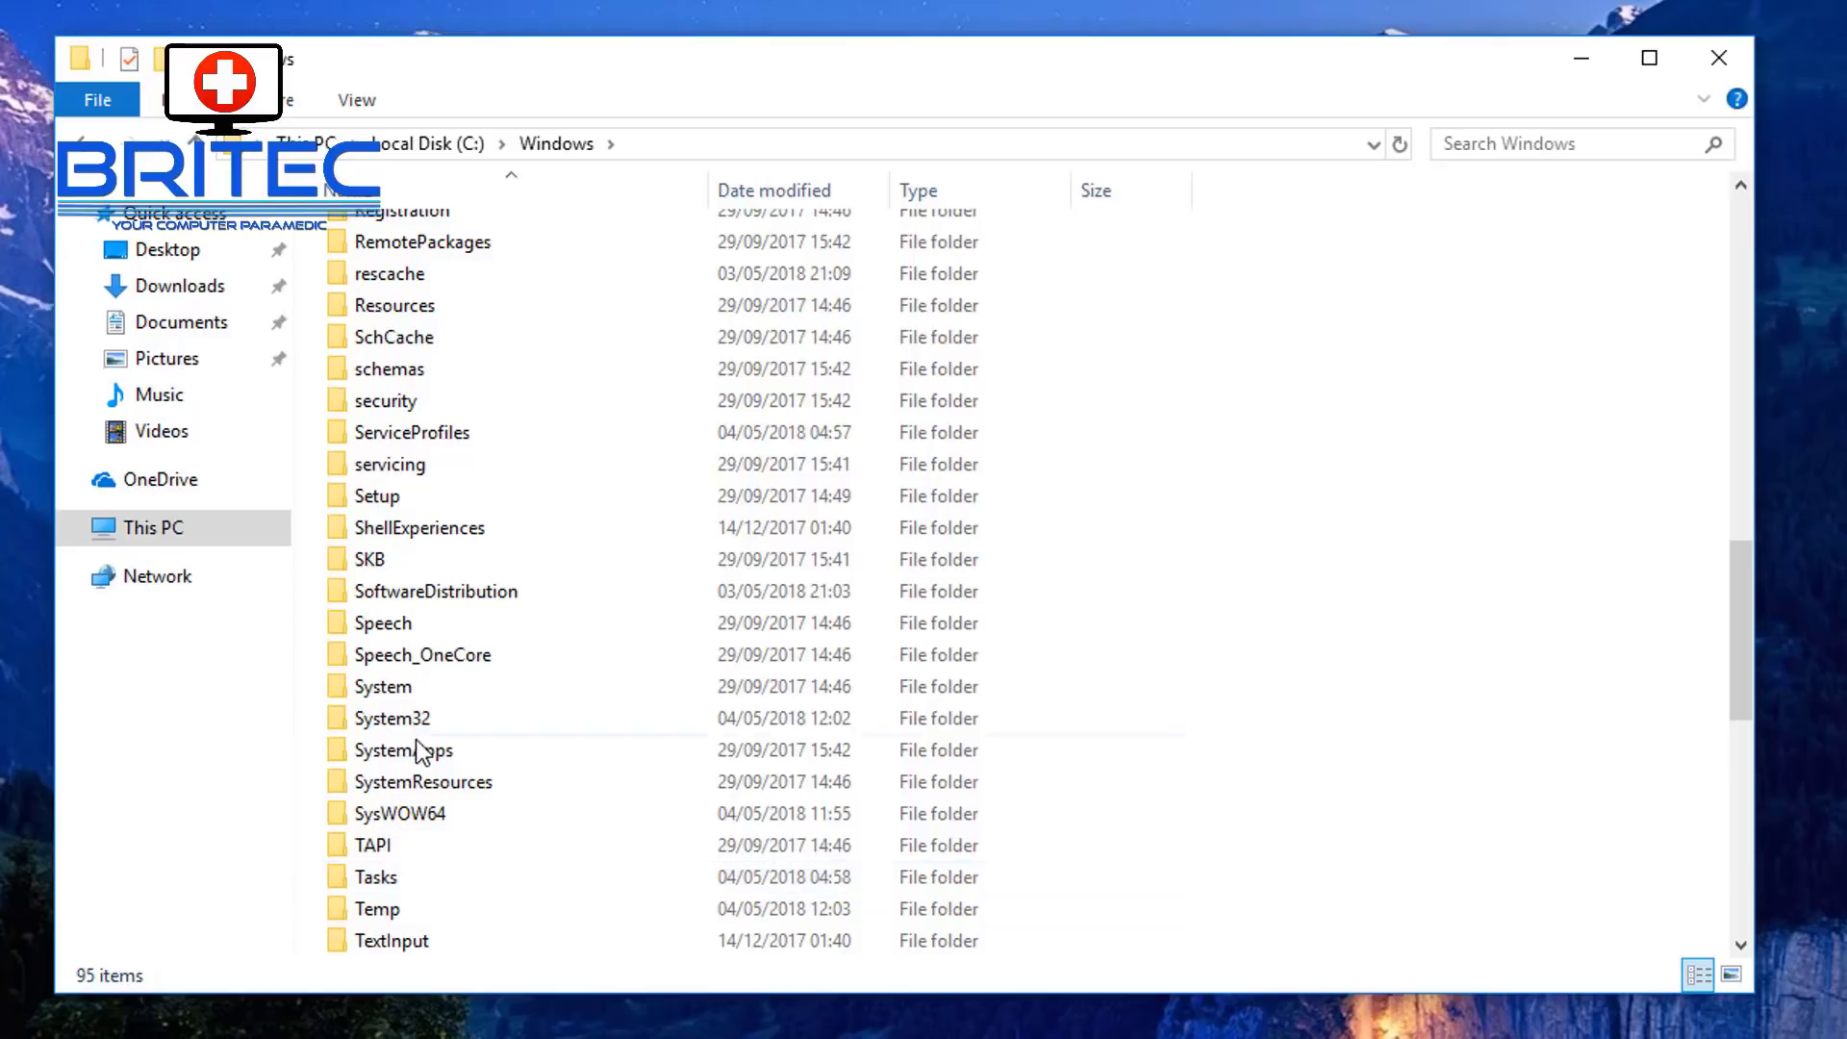
pyautogui.scroll(-2, 505, 847)
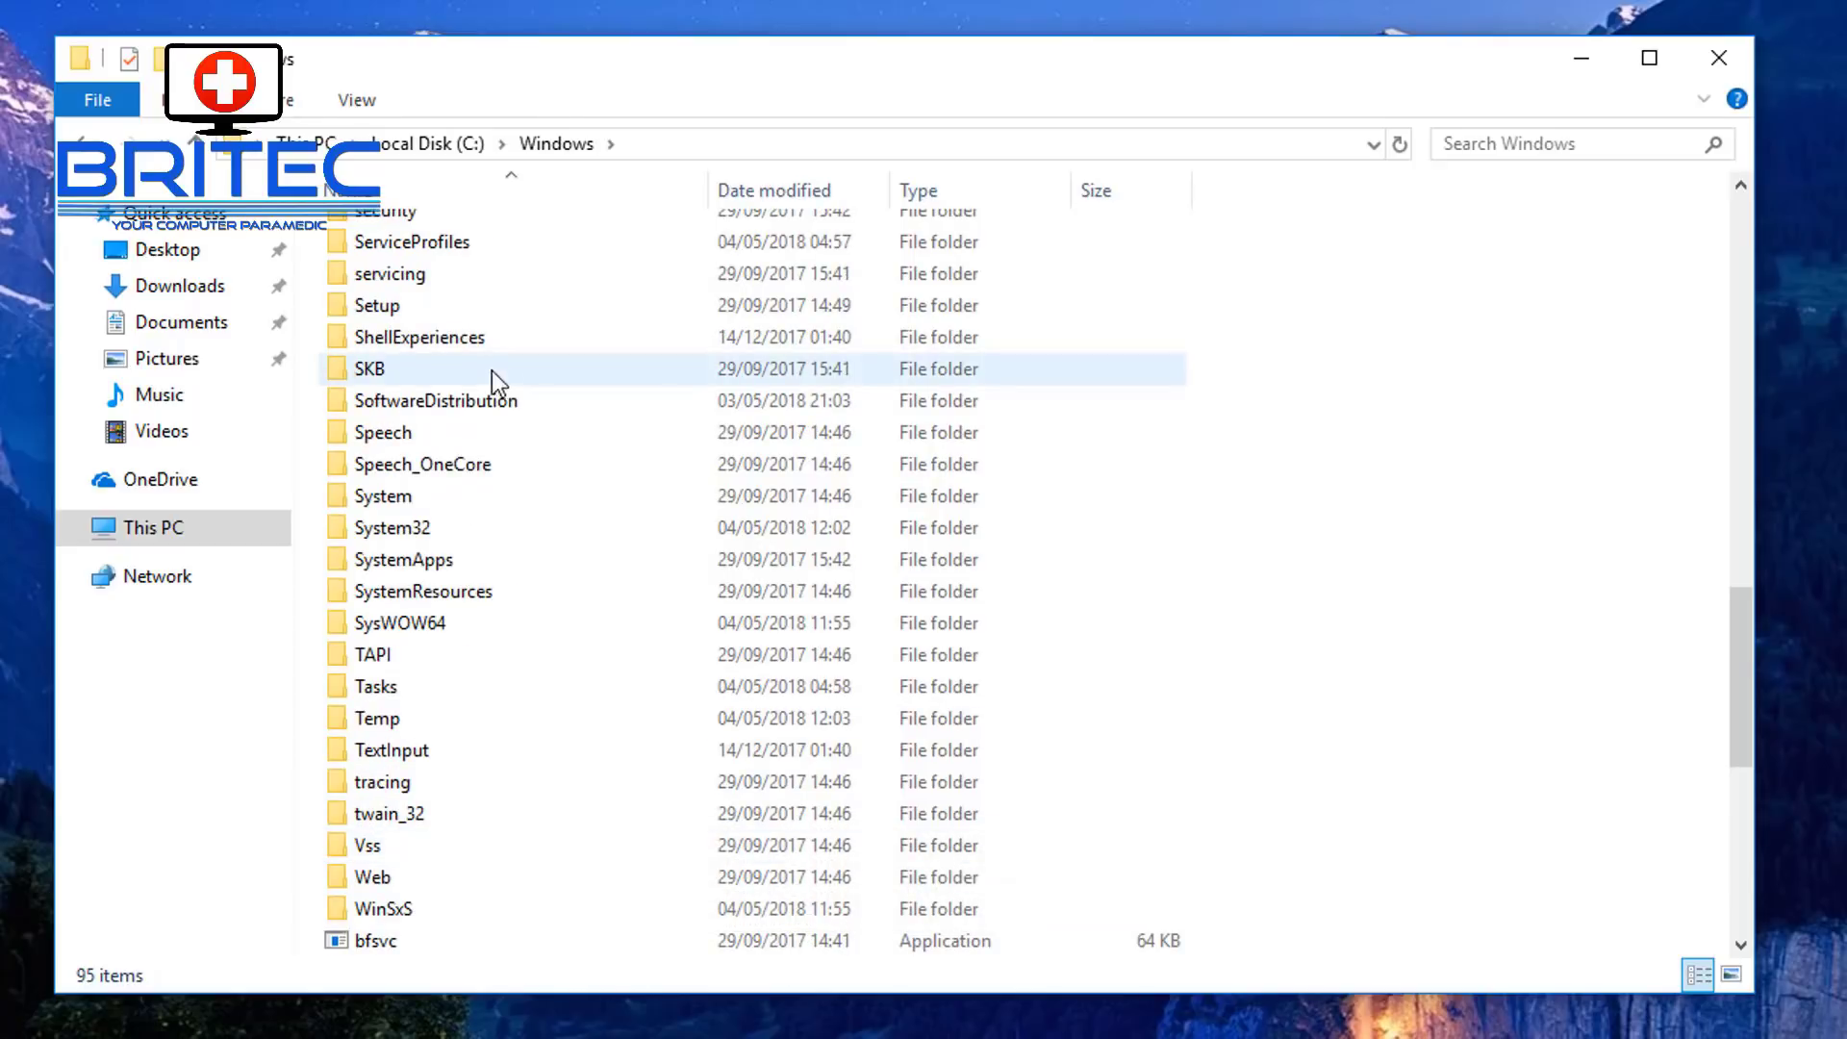
pyautogui.doubleClick(479, 400)
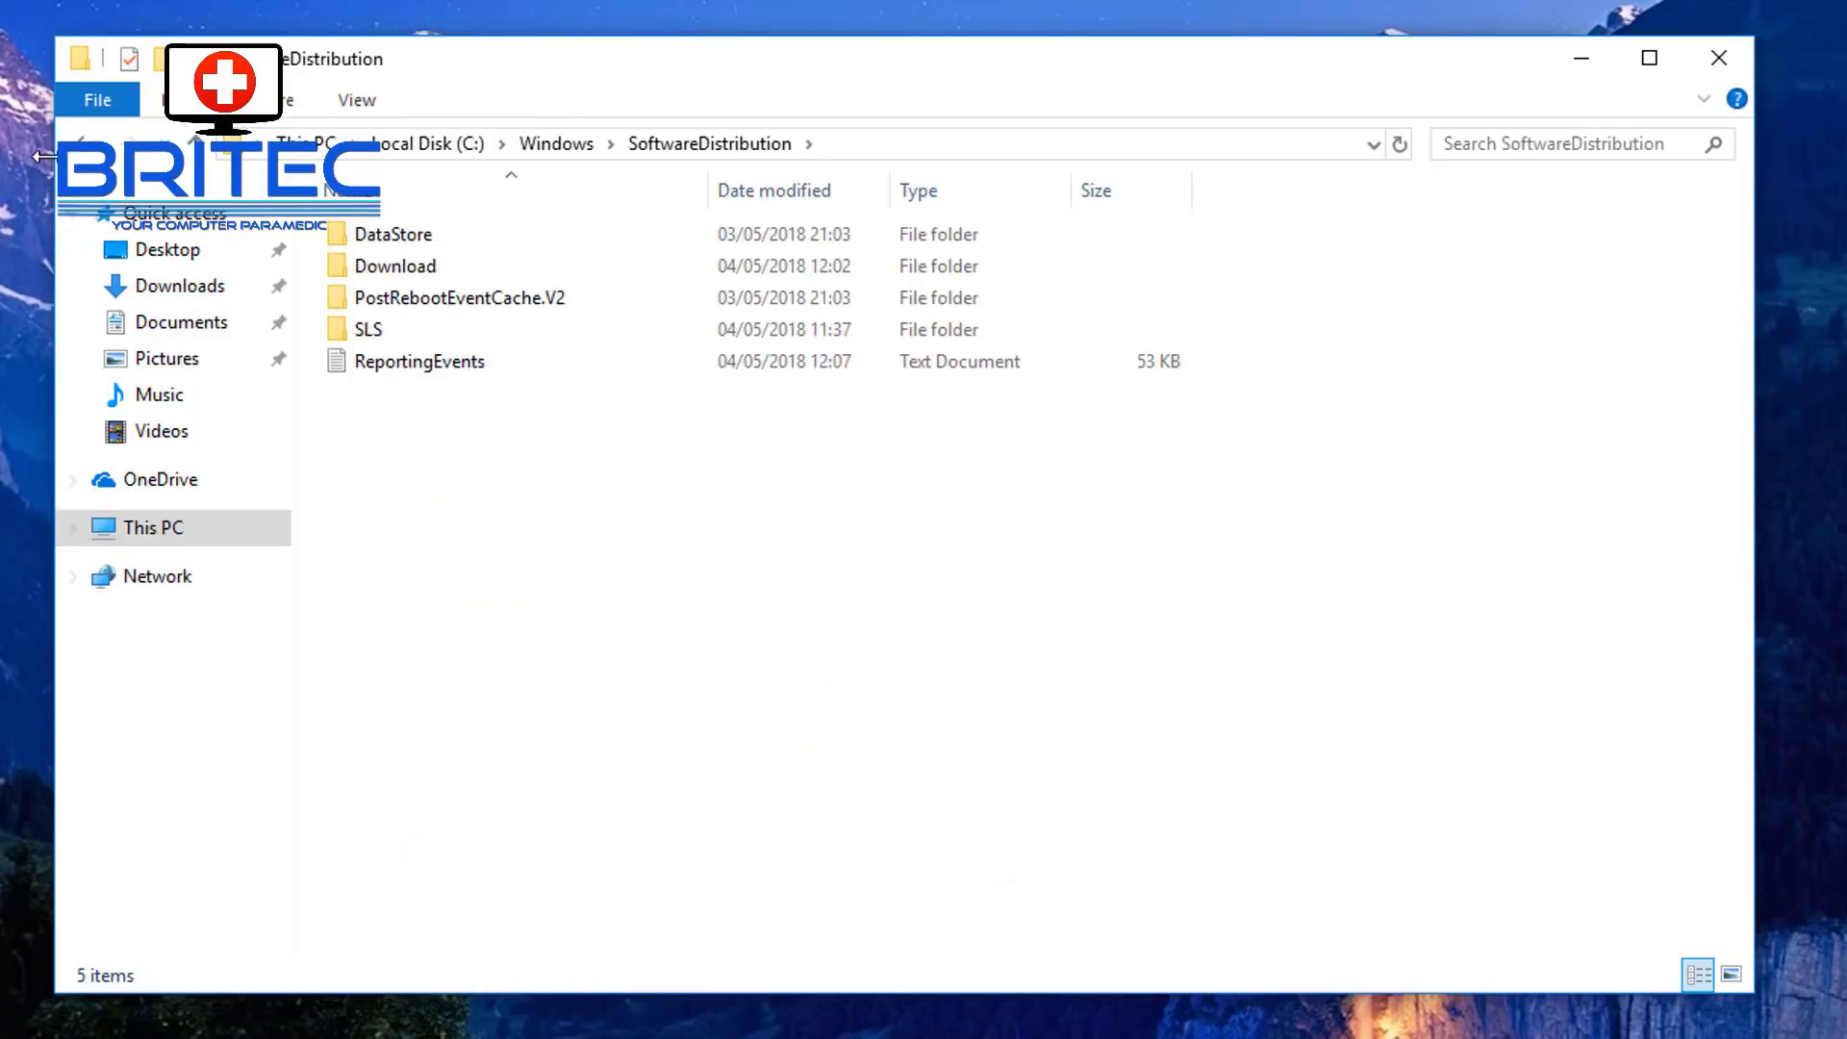
pyautogui.click(81, 160)
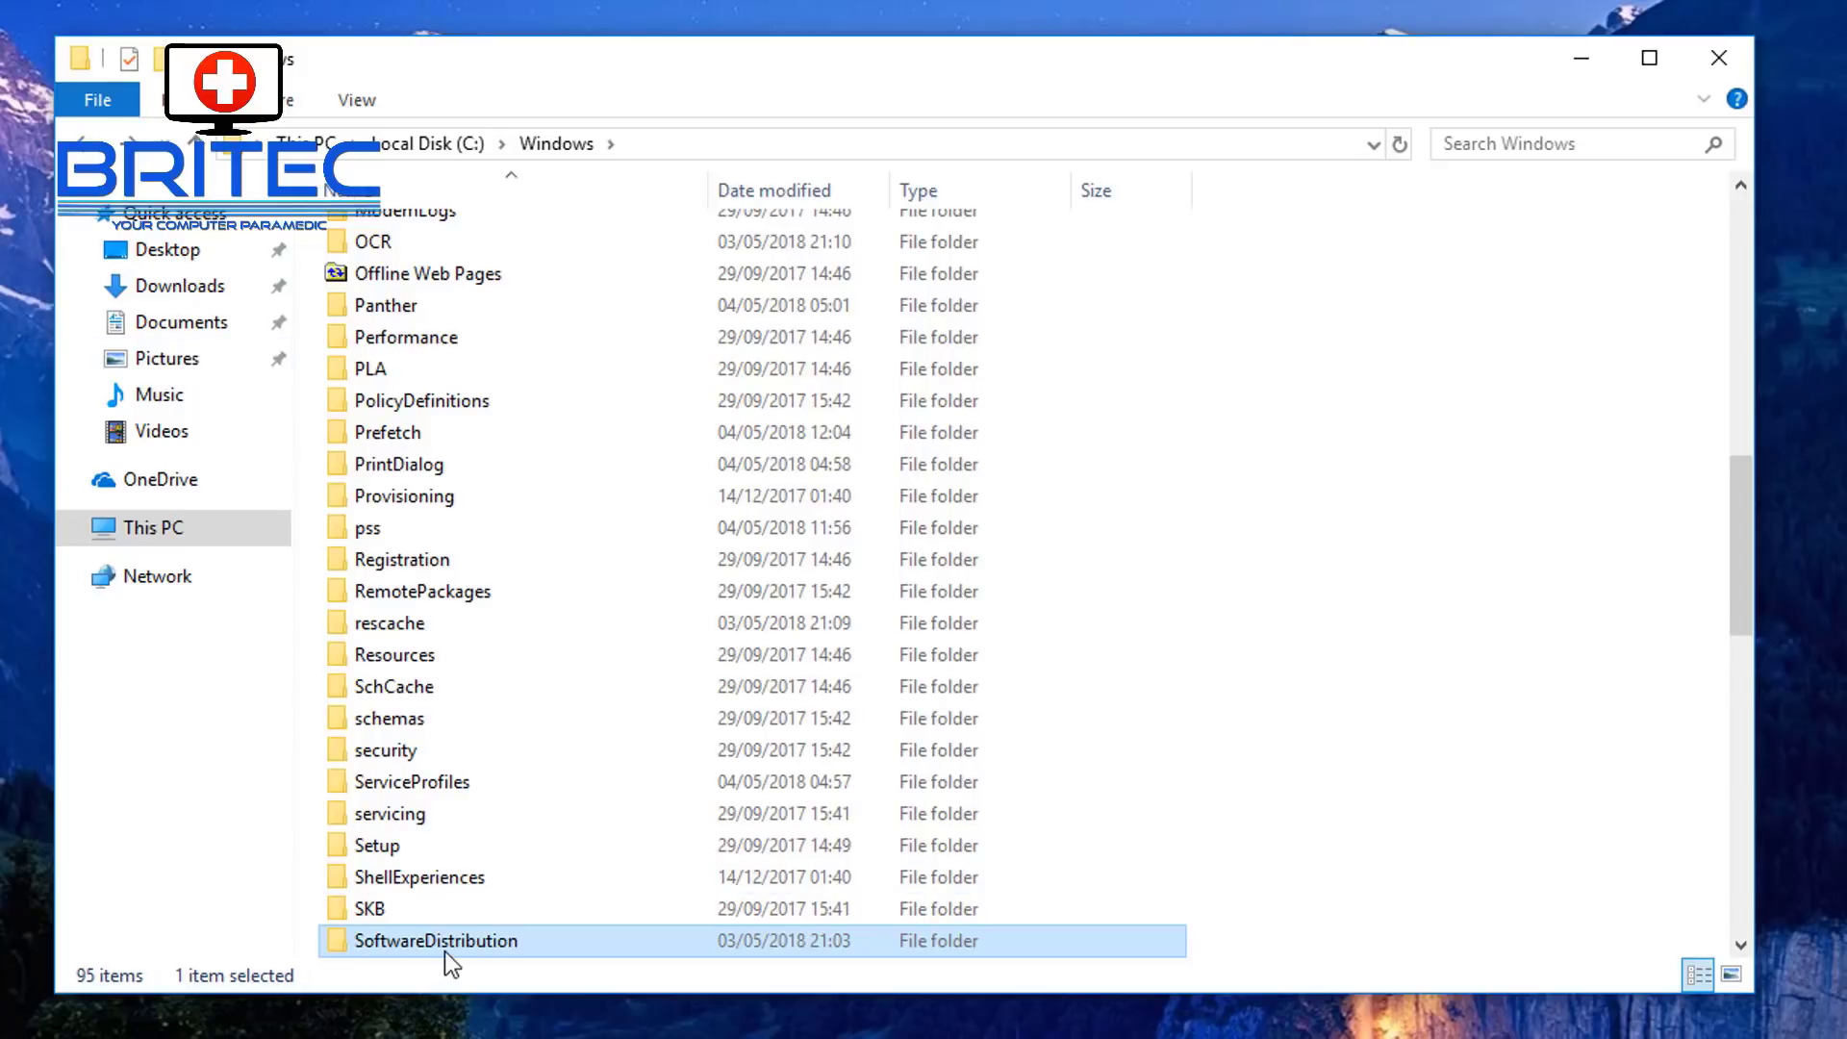
pyautogui.scroll(-1, 445, 933)
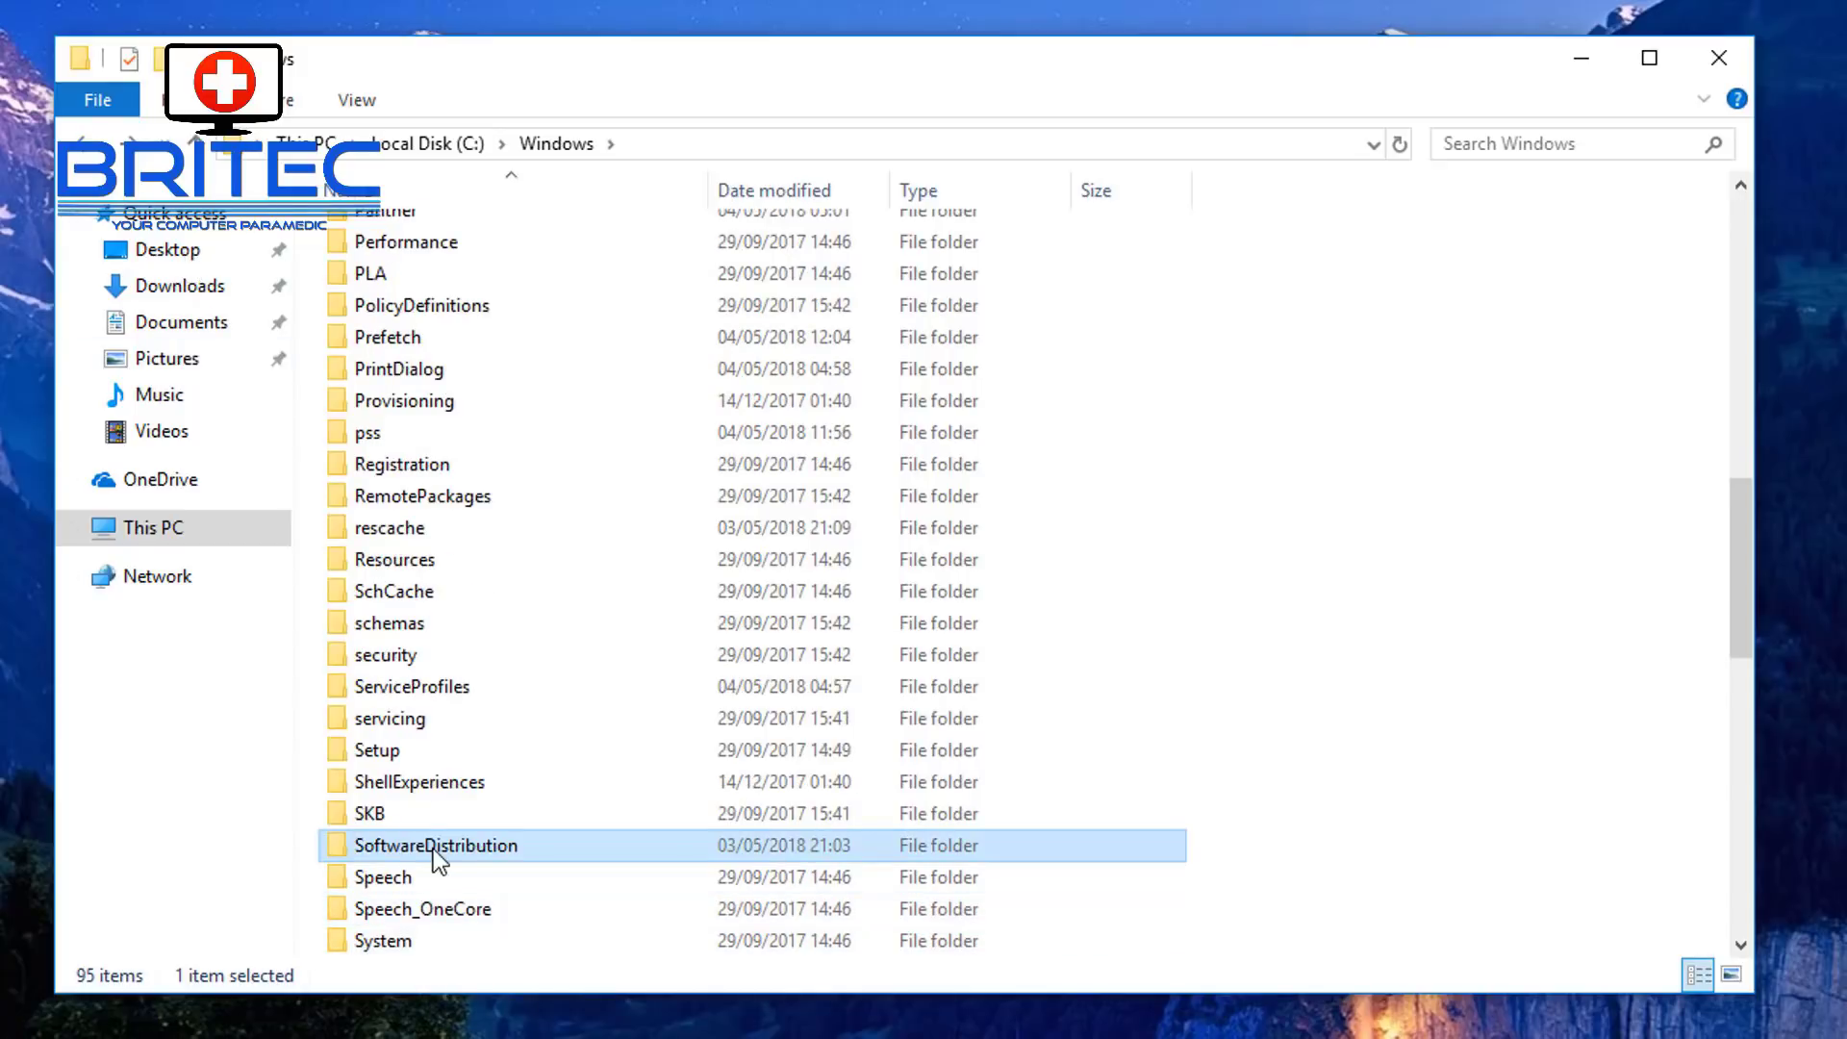
pyautogui.moveTo(433, 849)
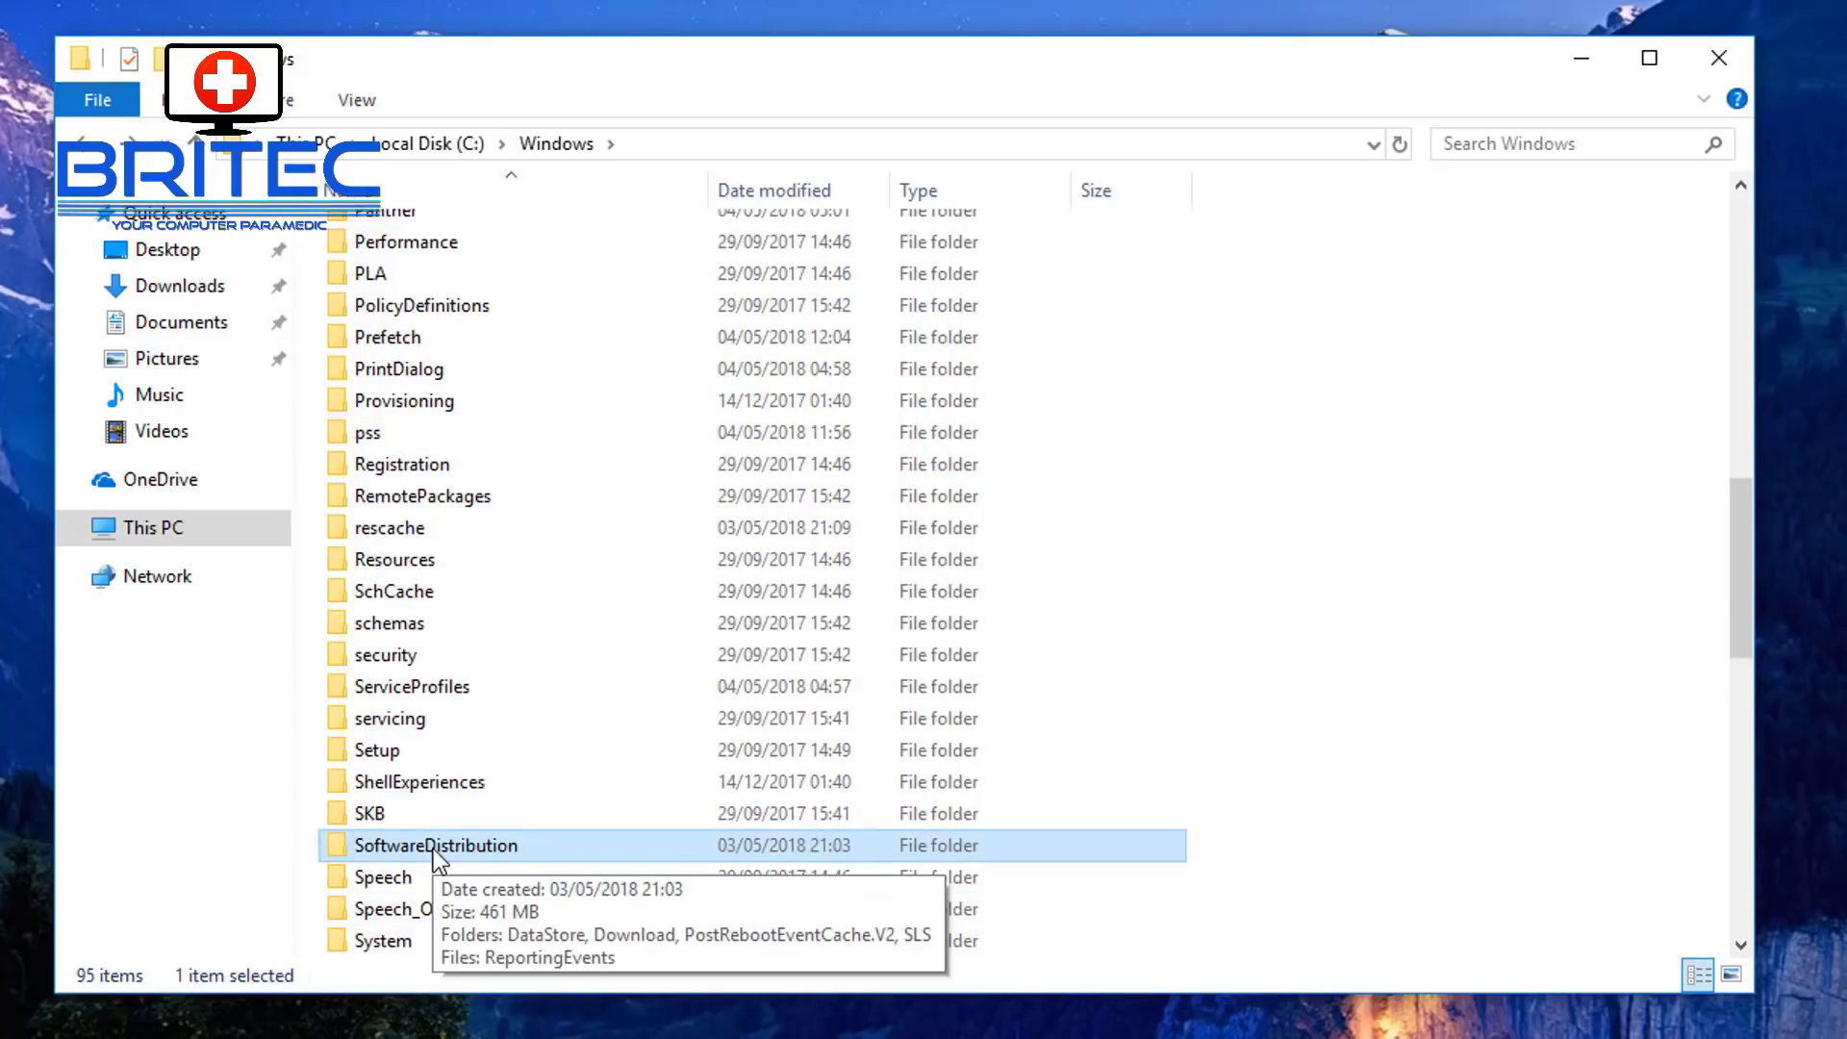
pyautogui.click(1719, 57)
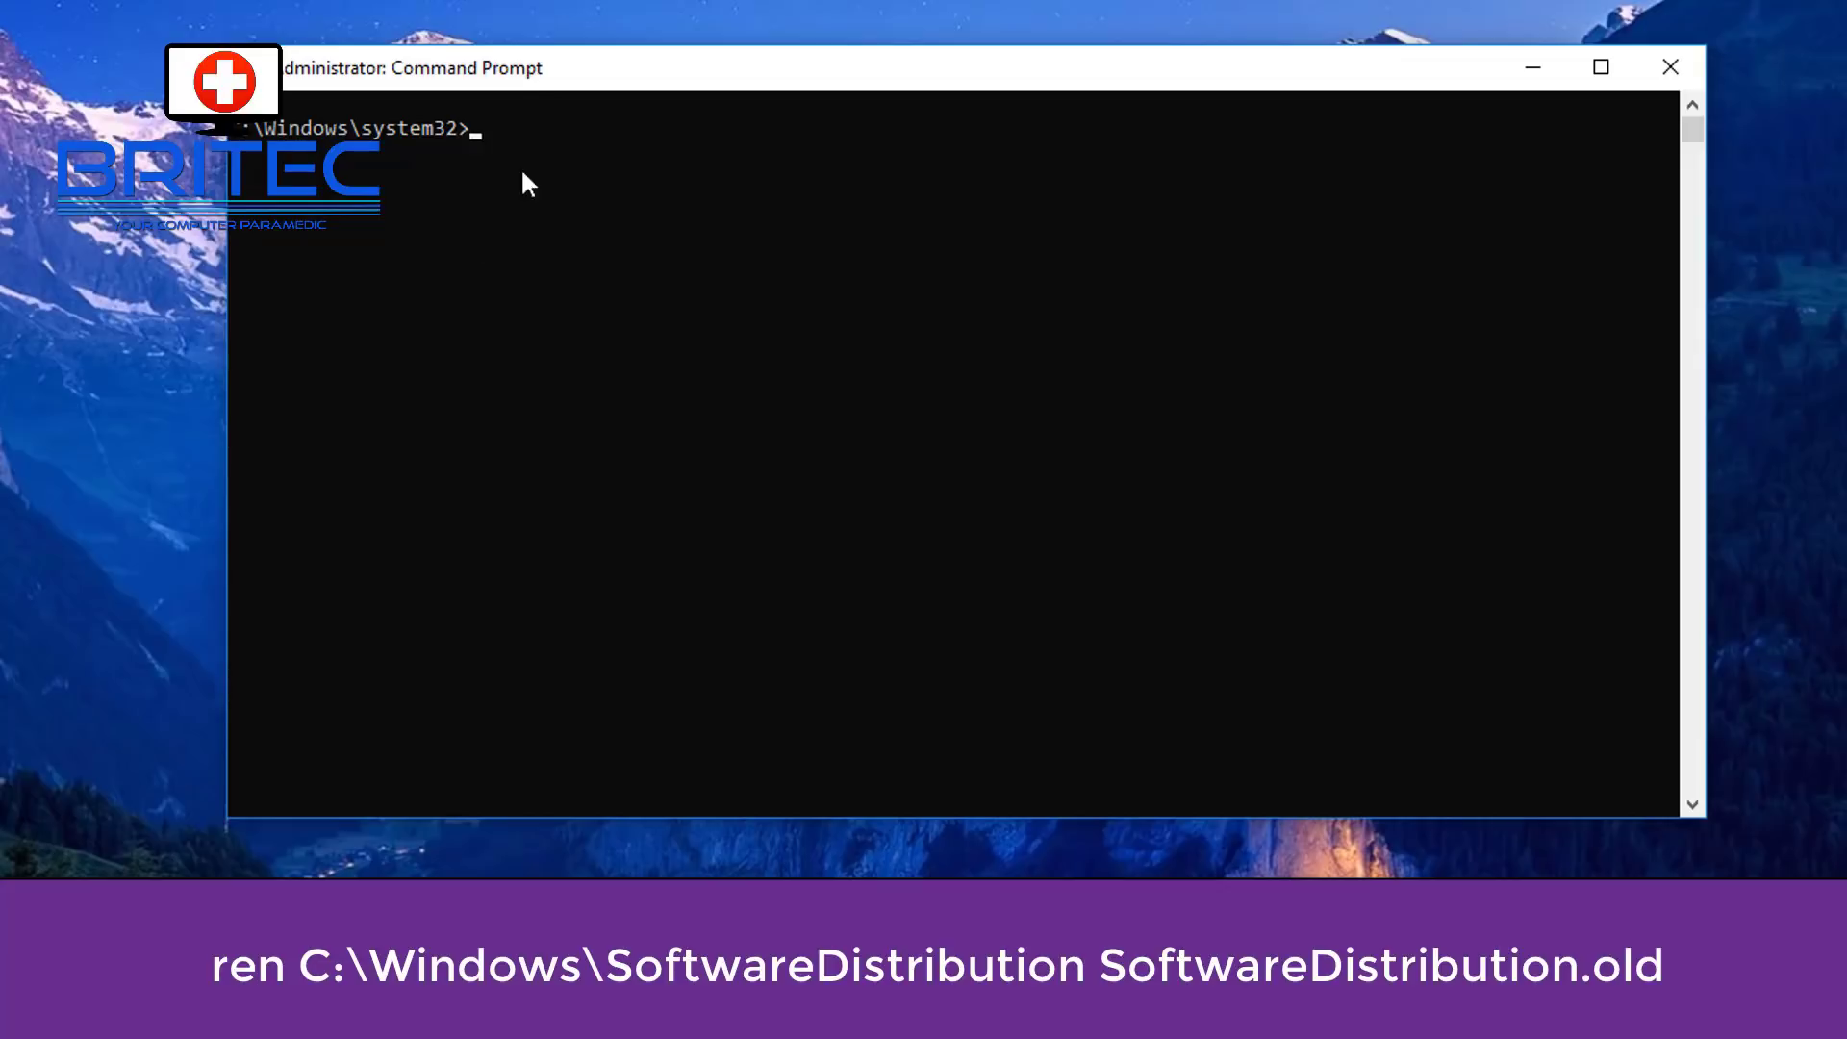
# - Rename C:\Windows\SoftwareDistribution to SoftwareDistribution.old with ren, and try to rename C:\Windows\System32\catroot2 to catroot2.old
pyautogui.rightClick(496, 178)
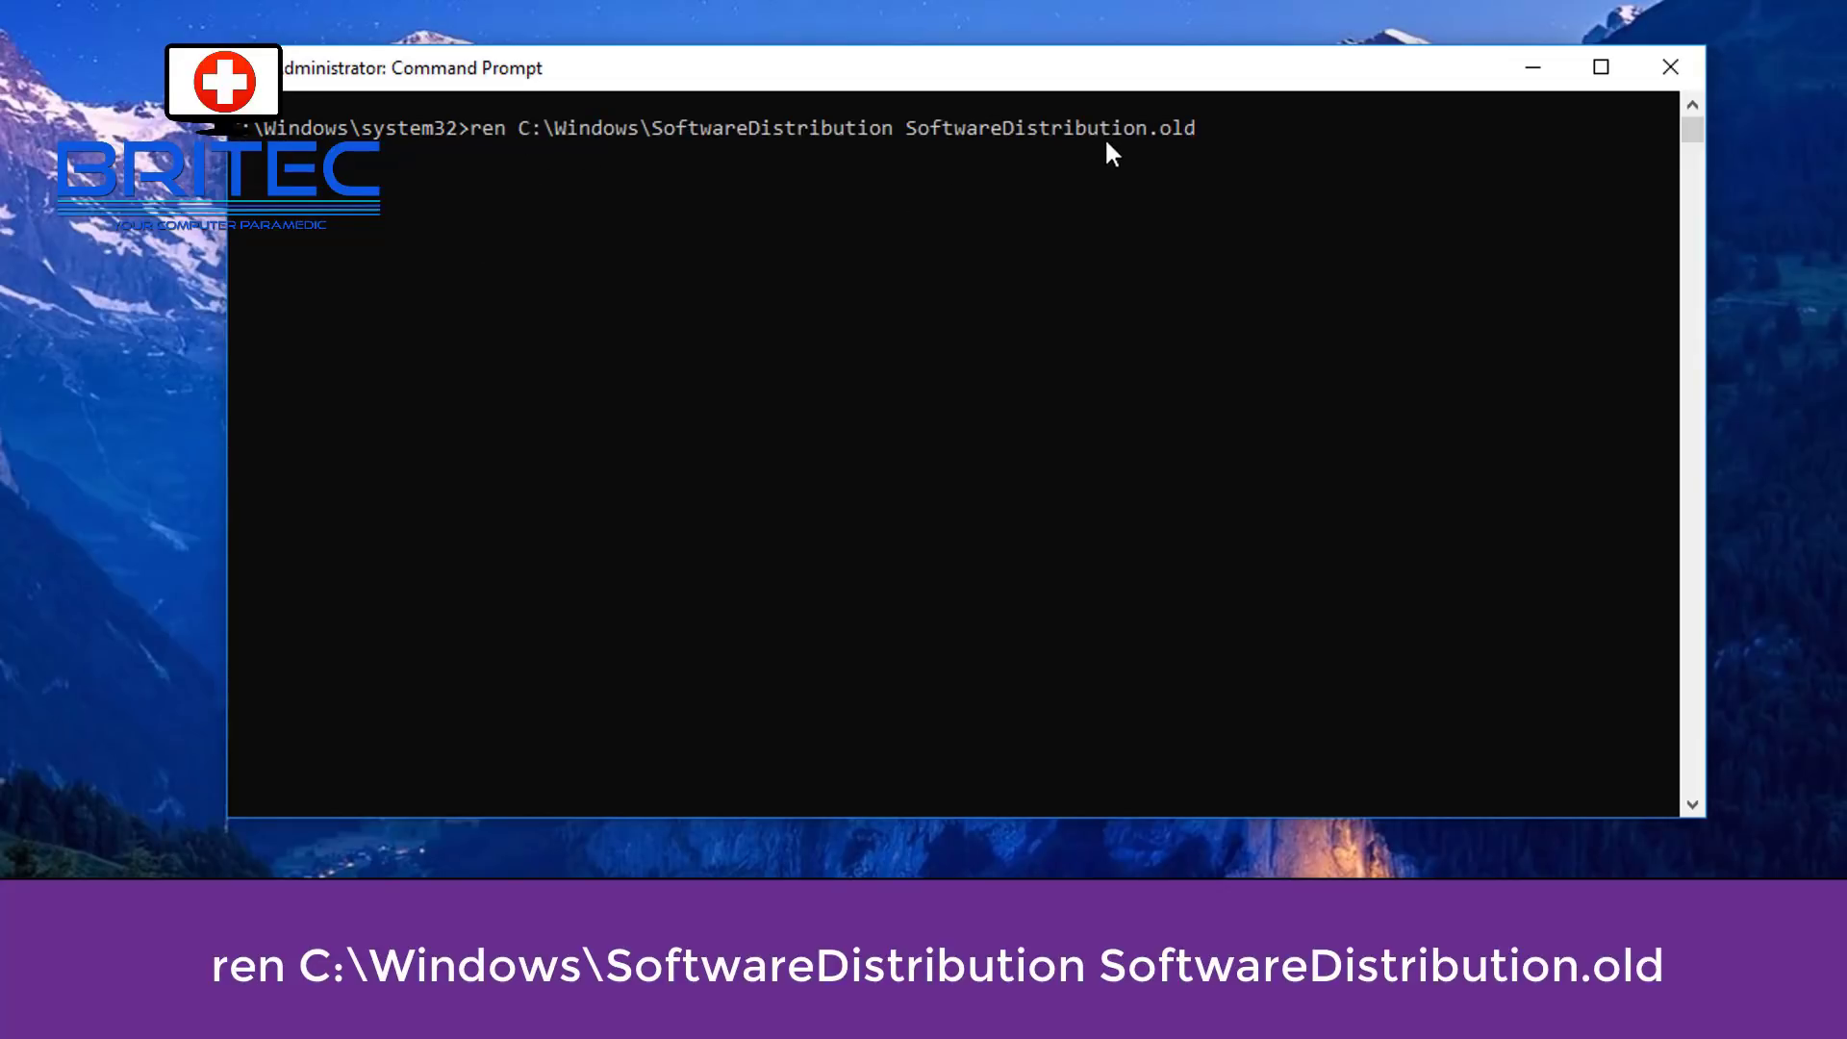
pyautogui.press('Return')
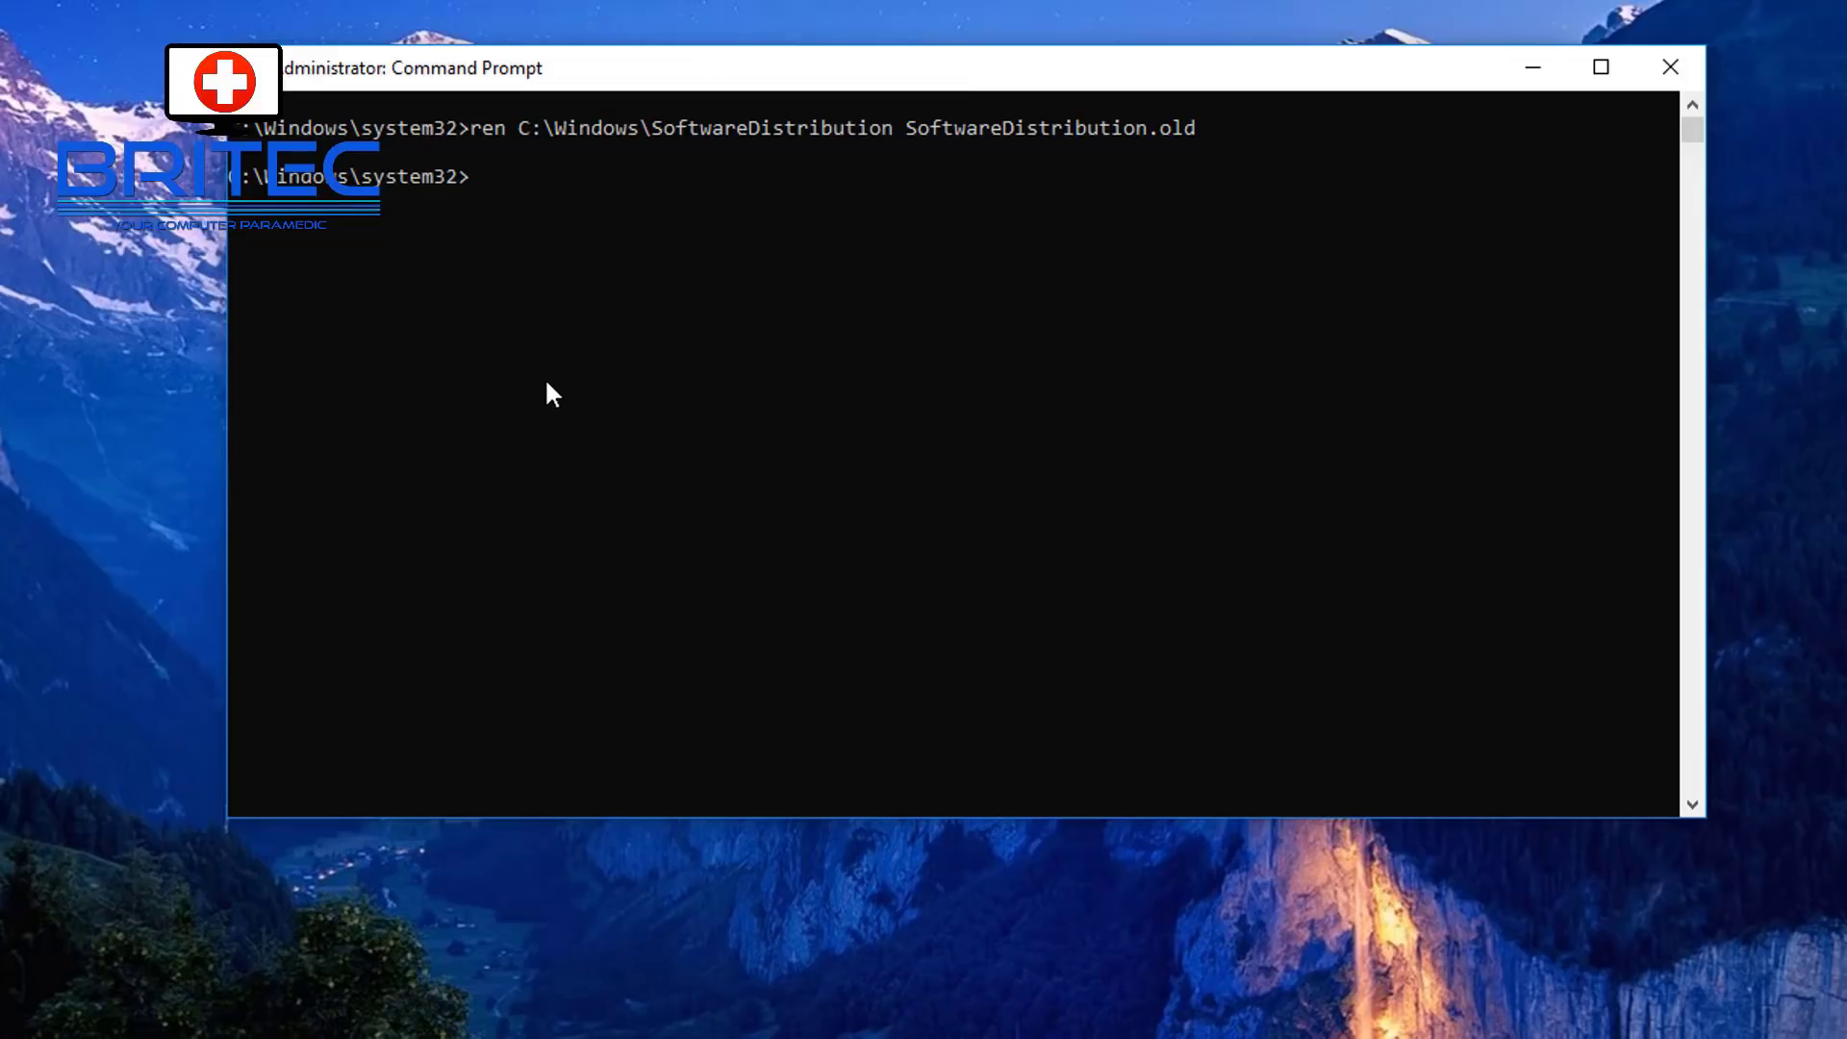
pyautogui.write('ren C:\\Windows\\System32\\catroot2 catroot2.old')
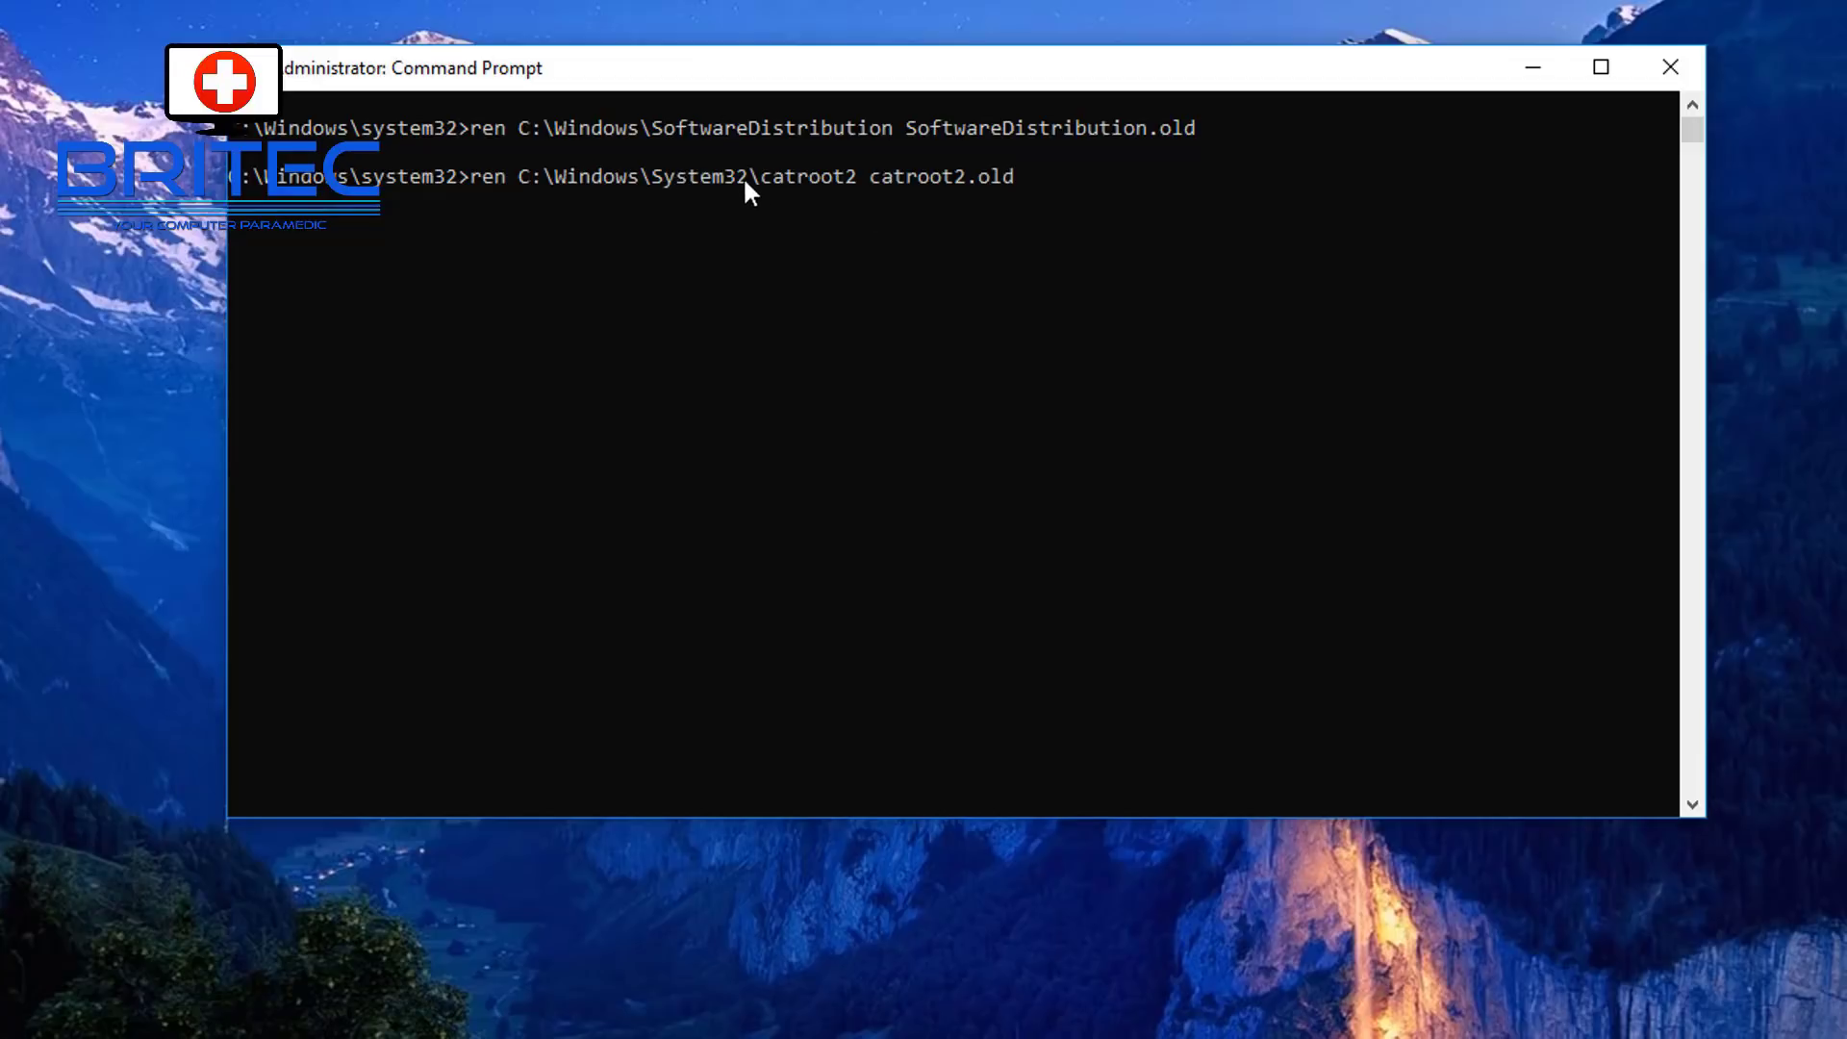
pyautogui.press('Return')
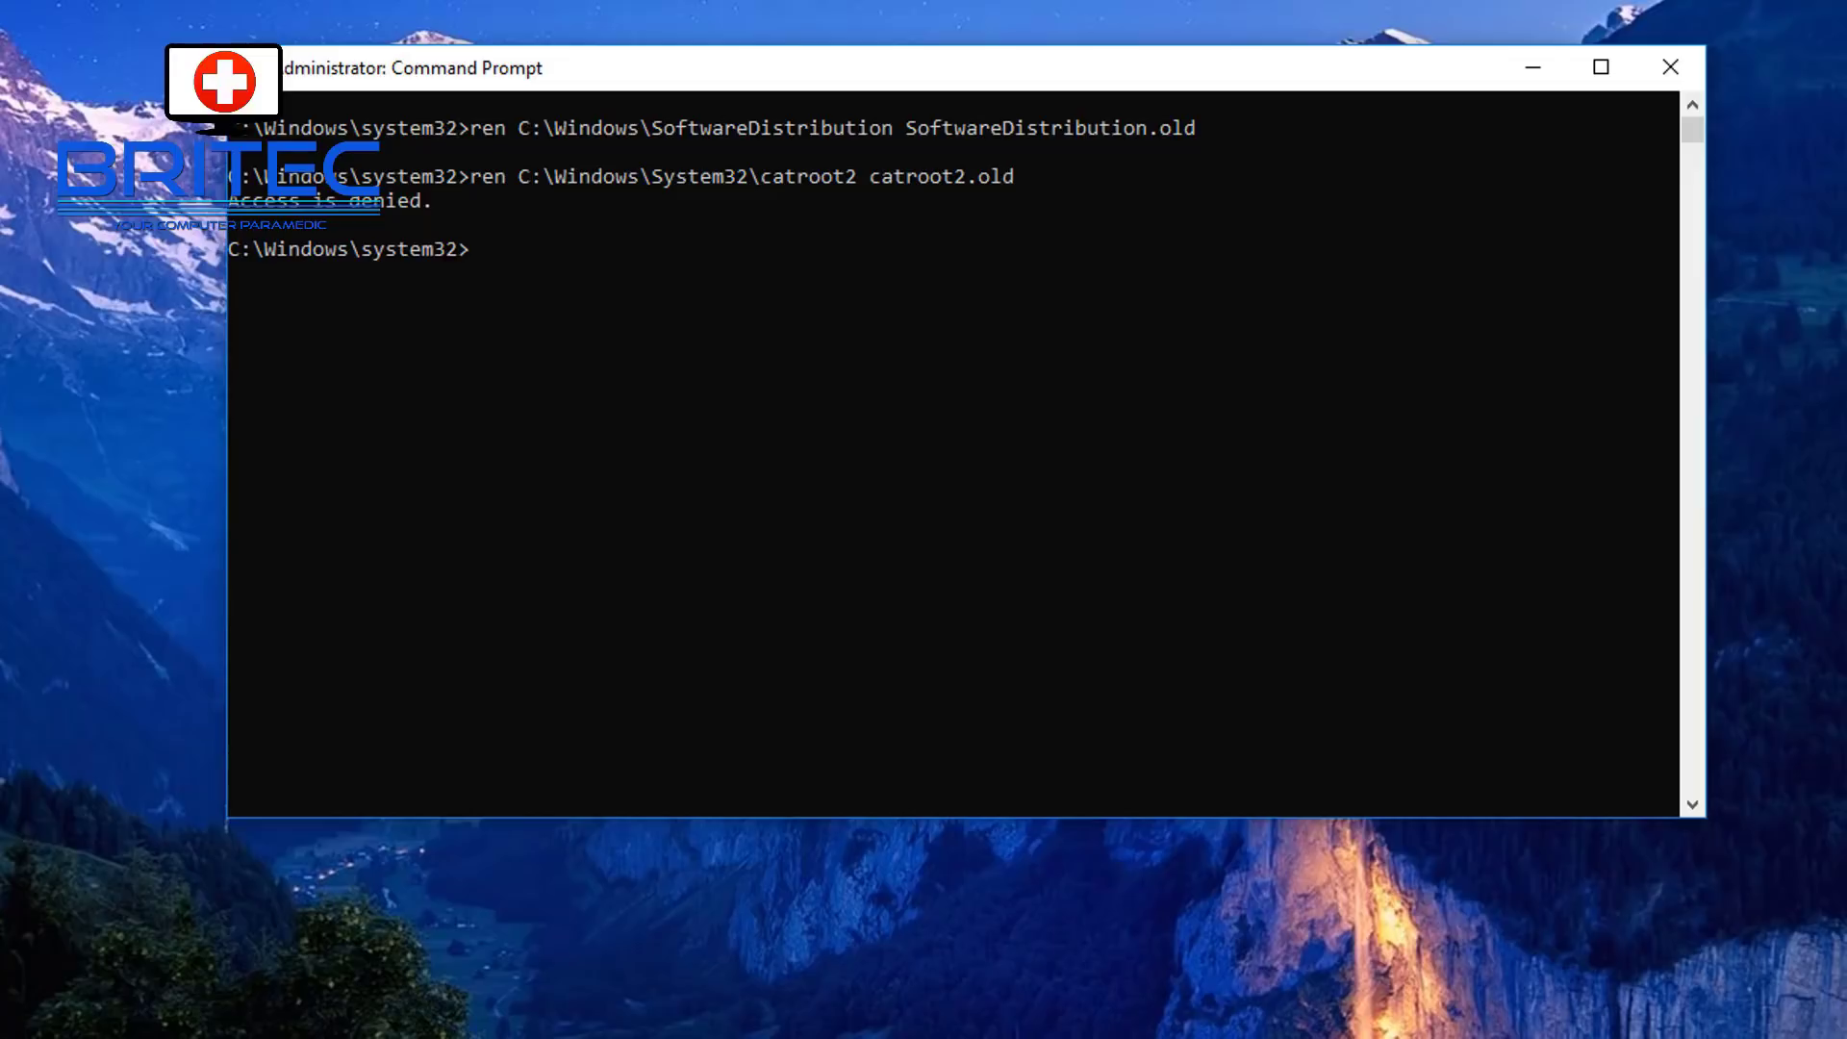
# - Stop the wuauserv service again and retry renaming C:\Windows\System32\catroot2 to catroot2.old, repeating both commands once more
pyautogui.rightClick(506, 322)
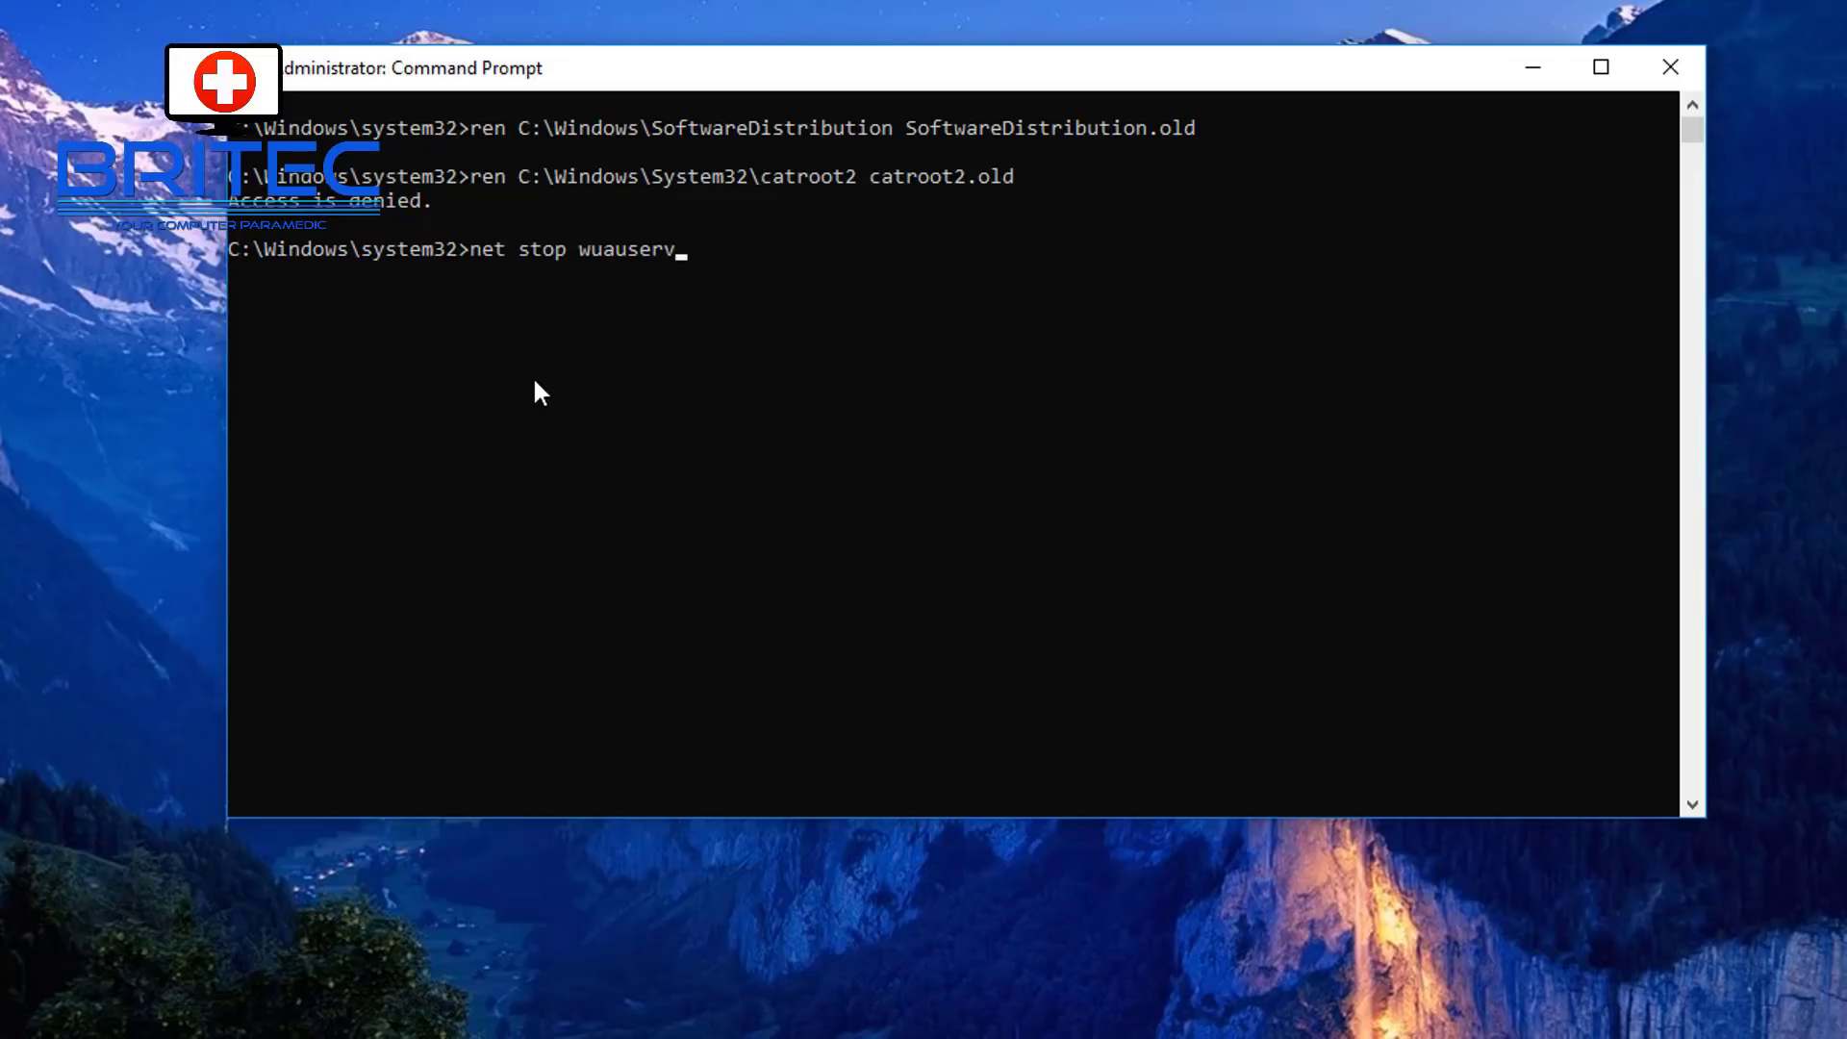
pyautogui.press('Return')
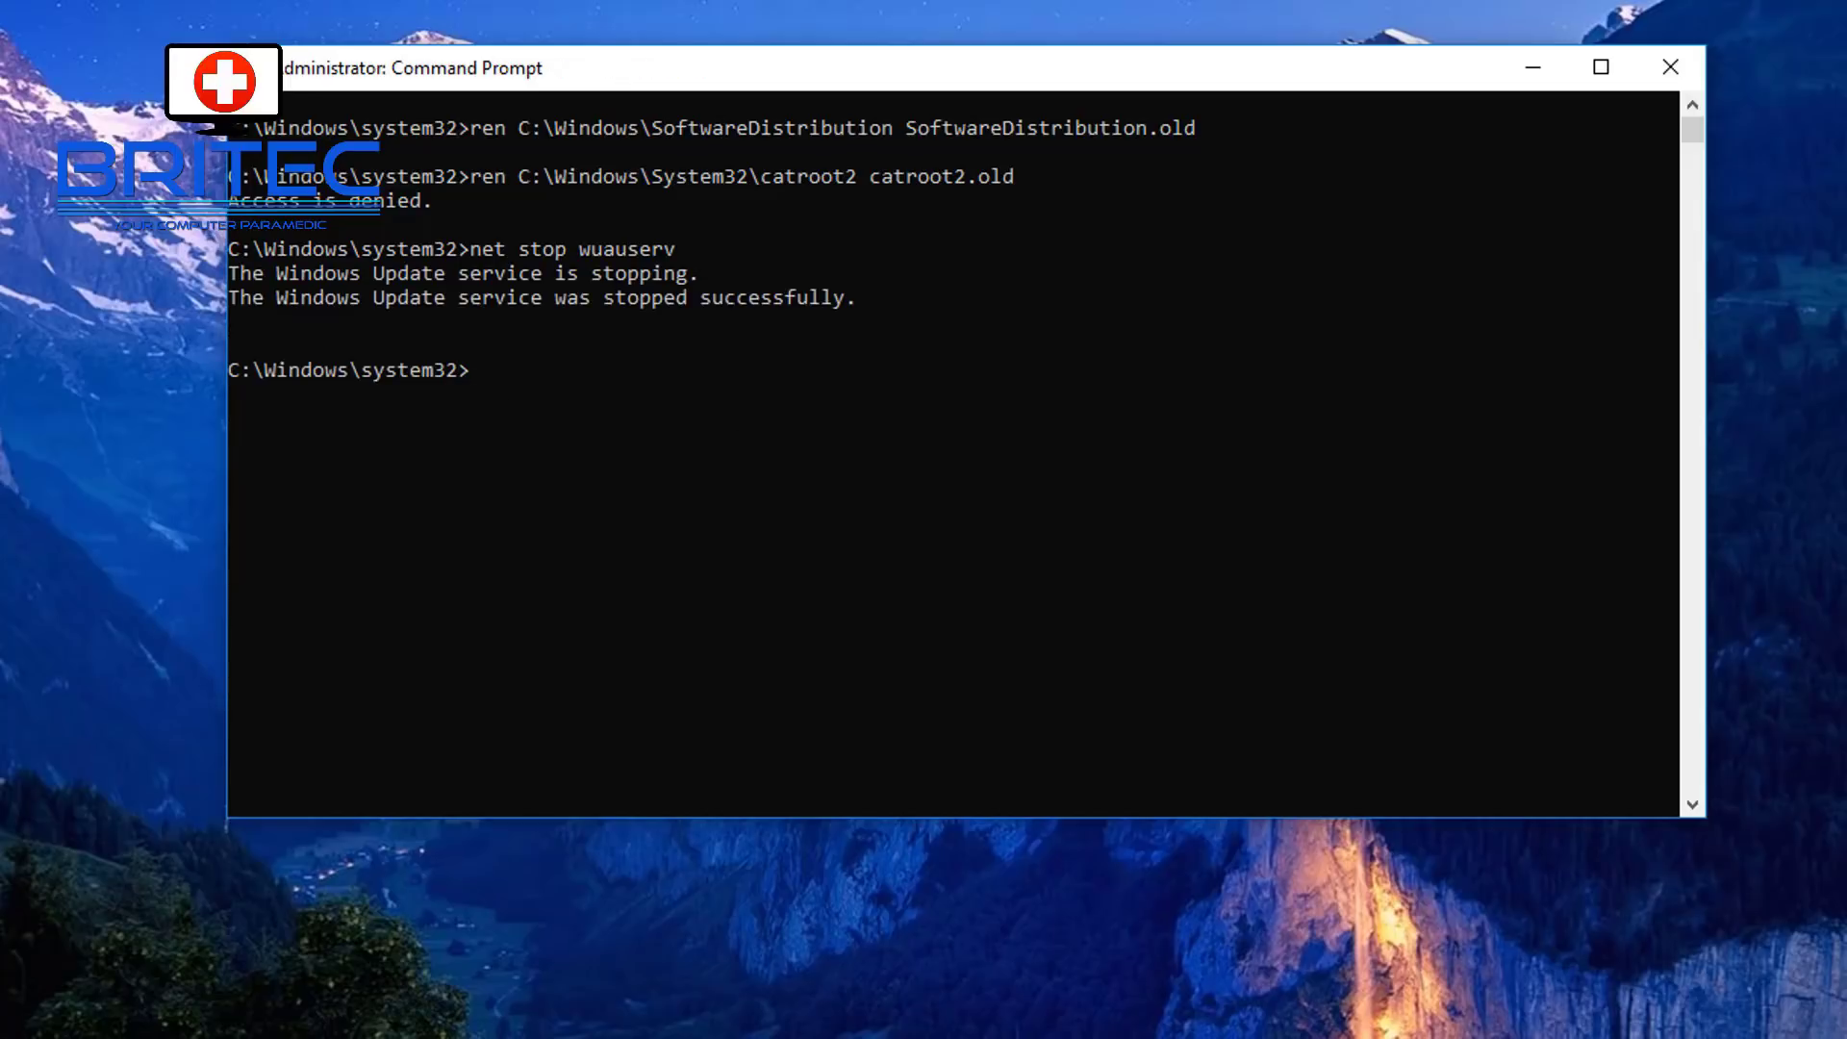
pyautogui.rightClick(490, 385)
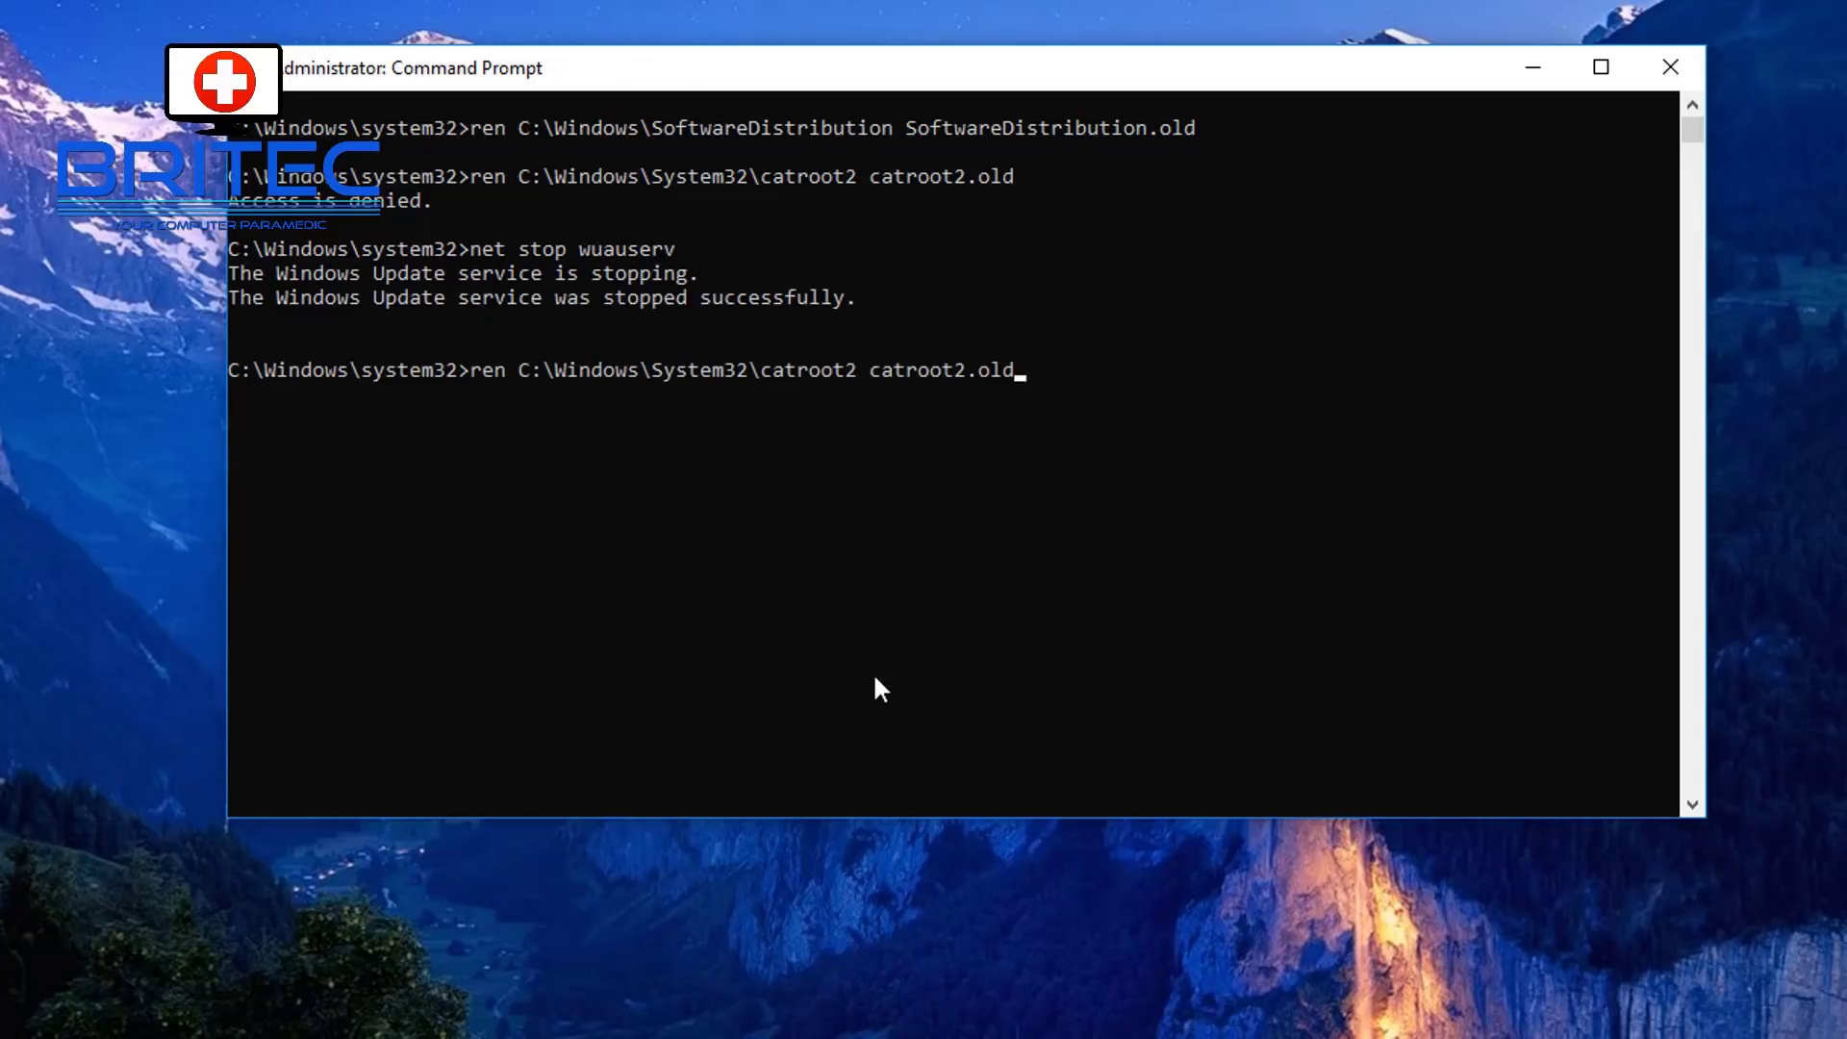
pyautogui.press('Return')
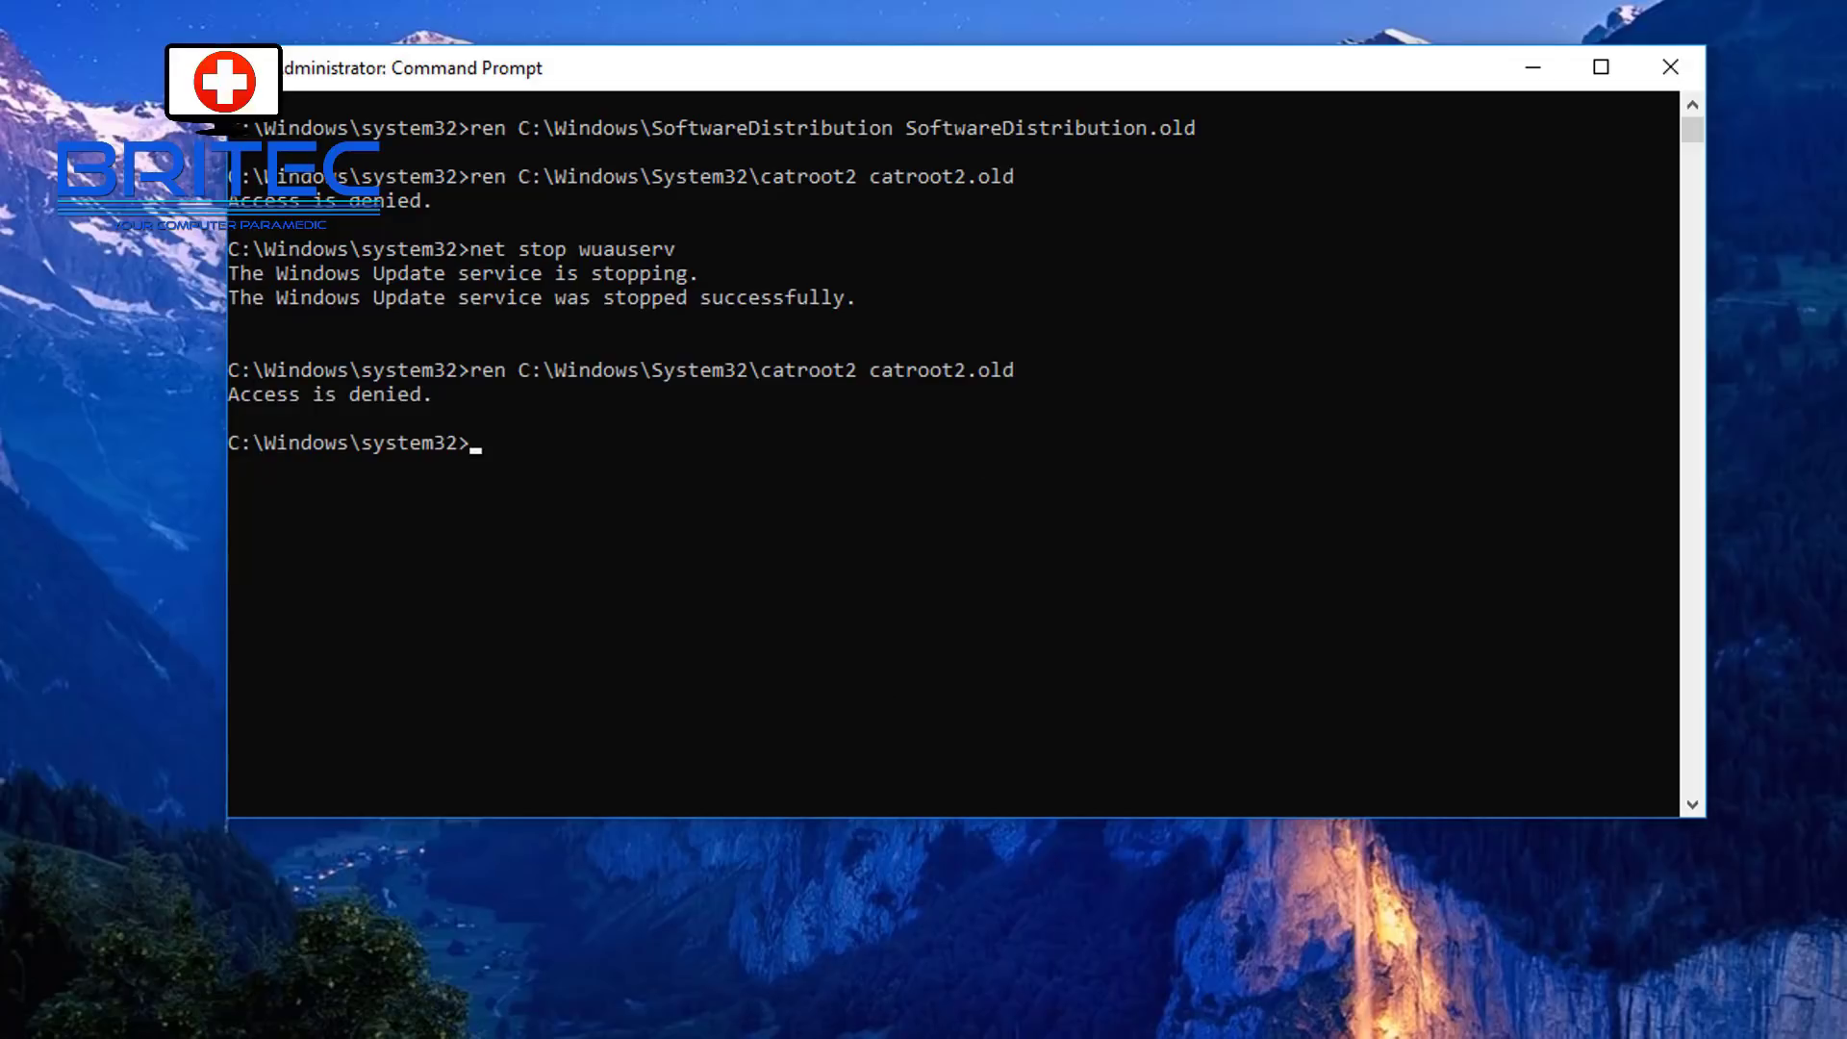
pyautogui.rightClick(1056, 612)
pyautogui.click(1057, 612)
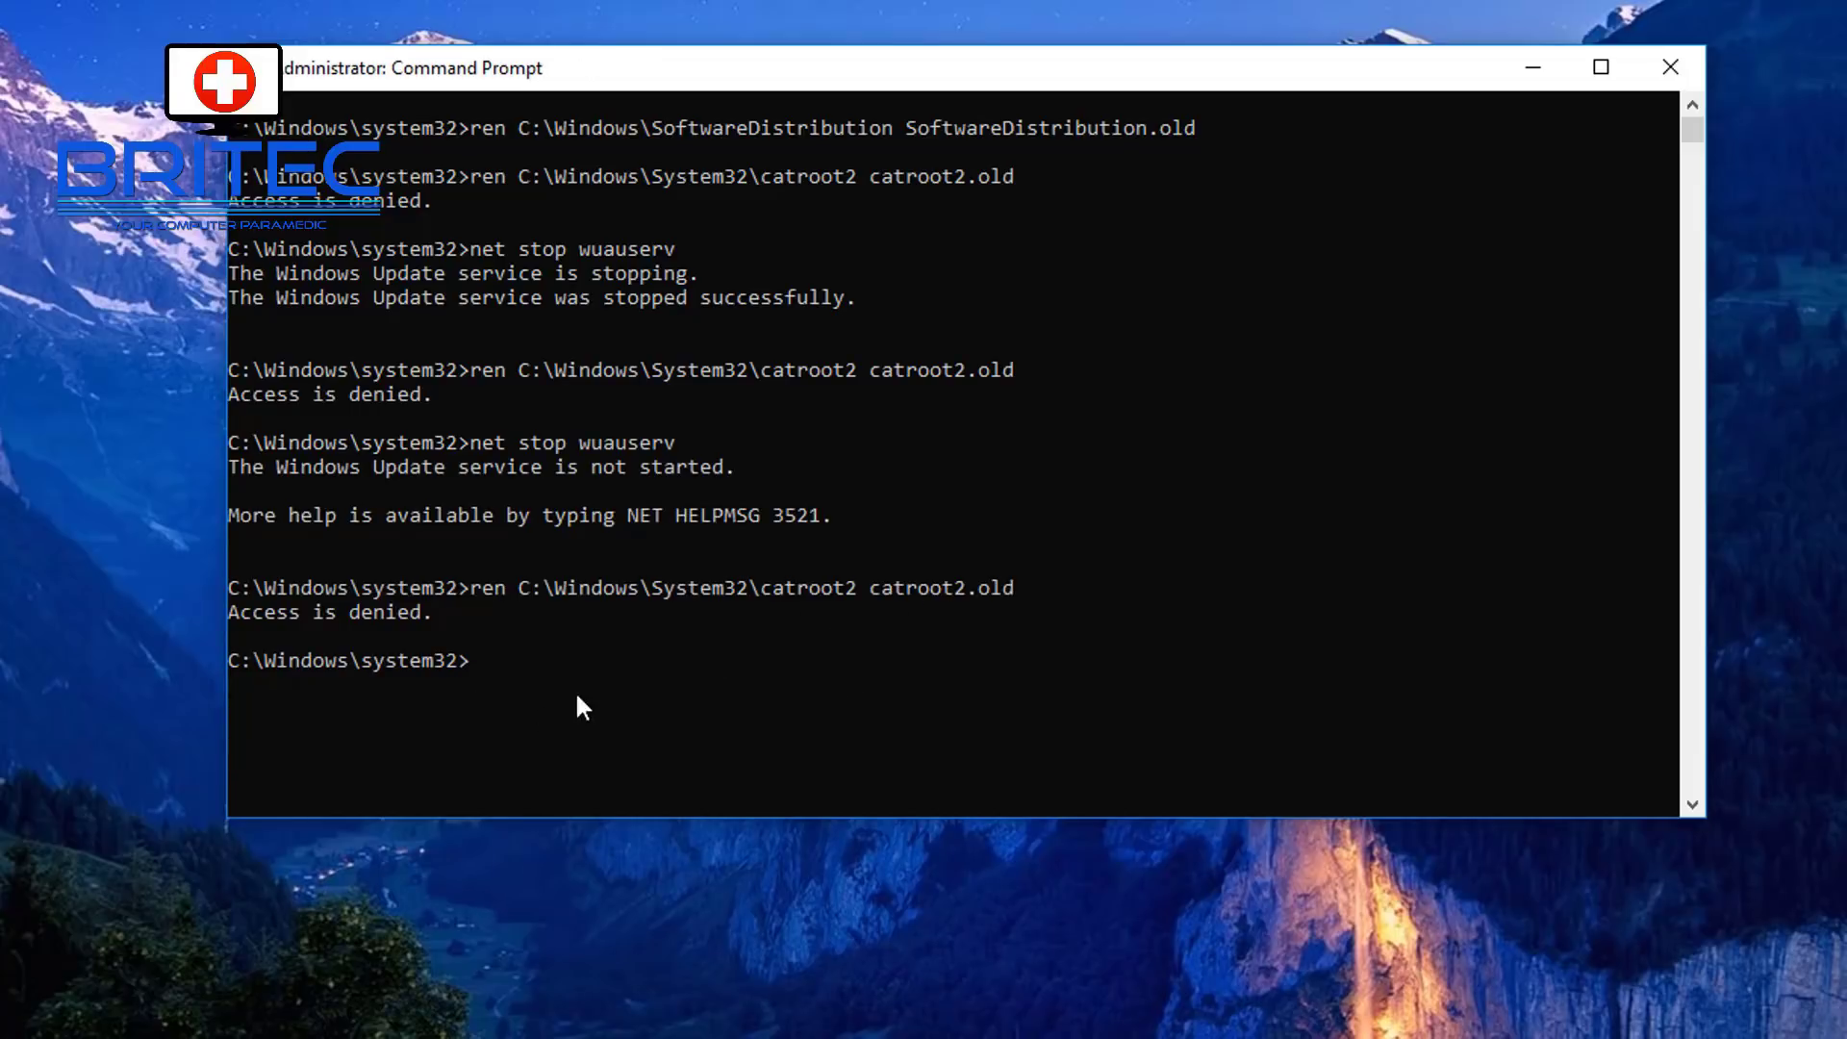
# - Stop the Cryptographic Services service again with net stop cryptSvc
pyautogui.rightClick(544, 695)
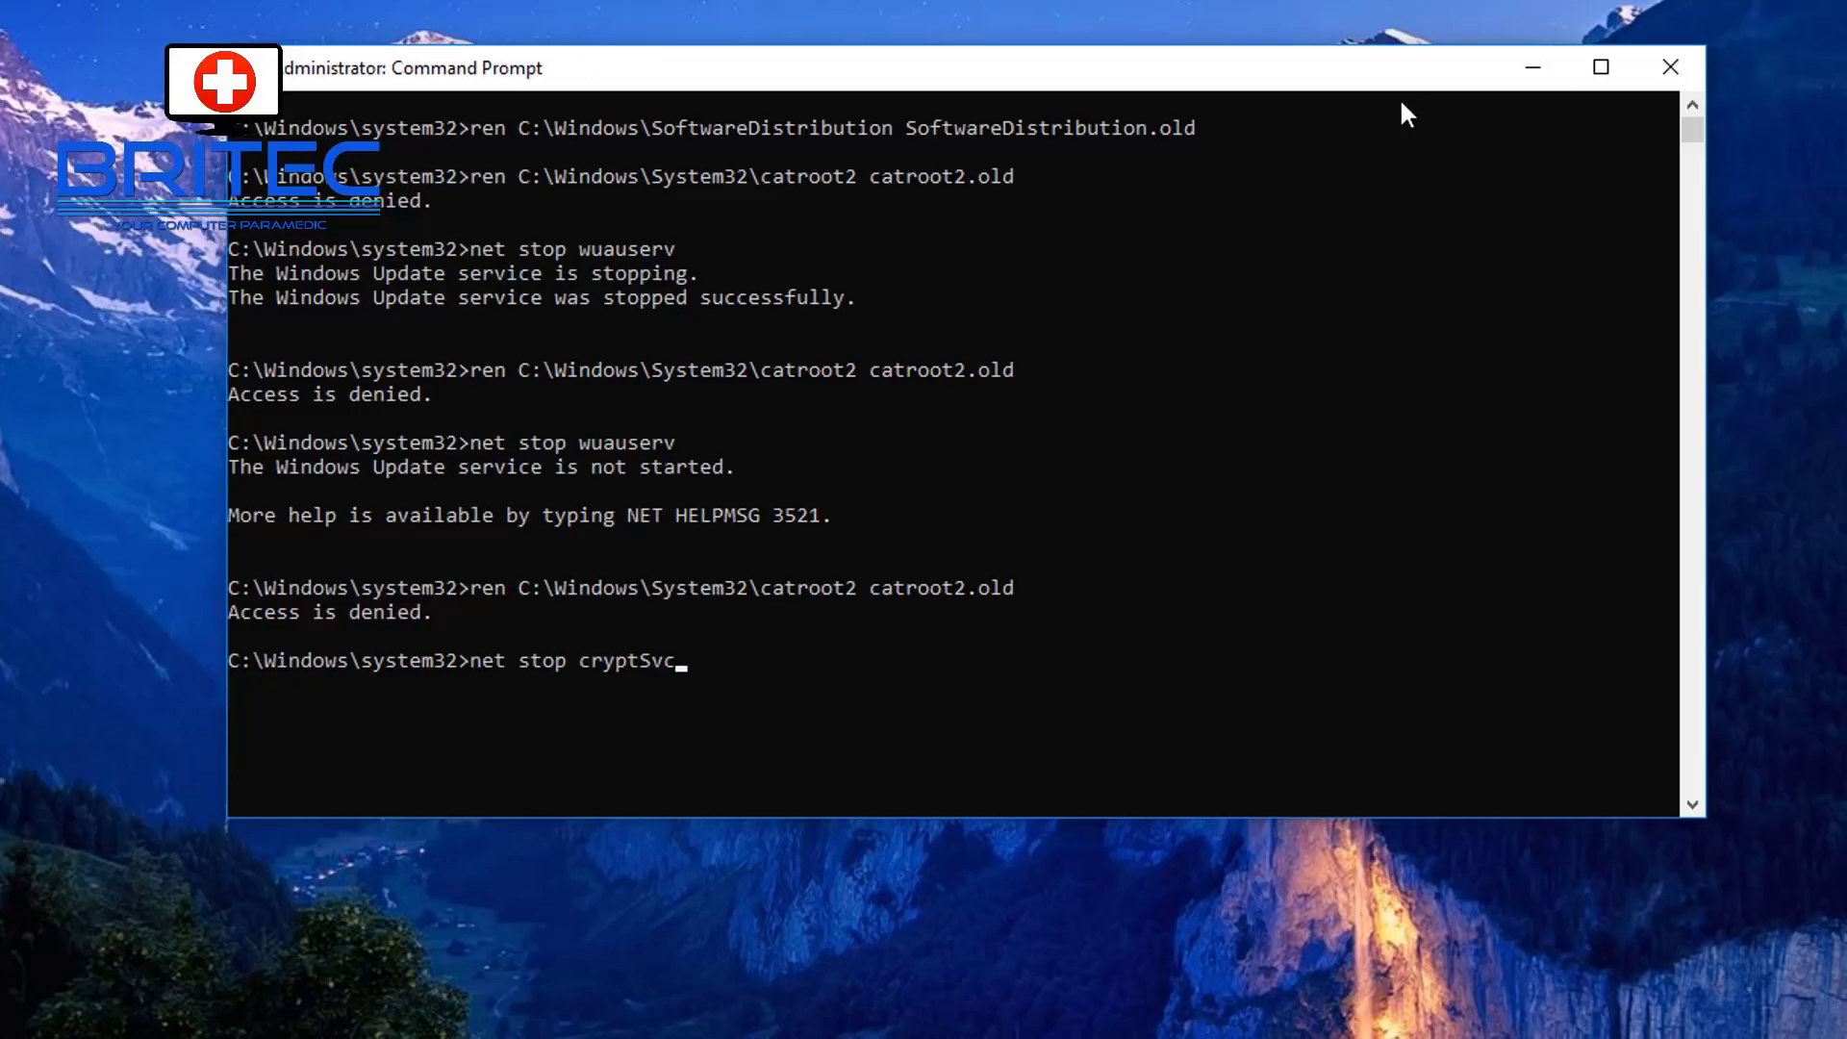
pyautogui.press('Return')
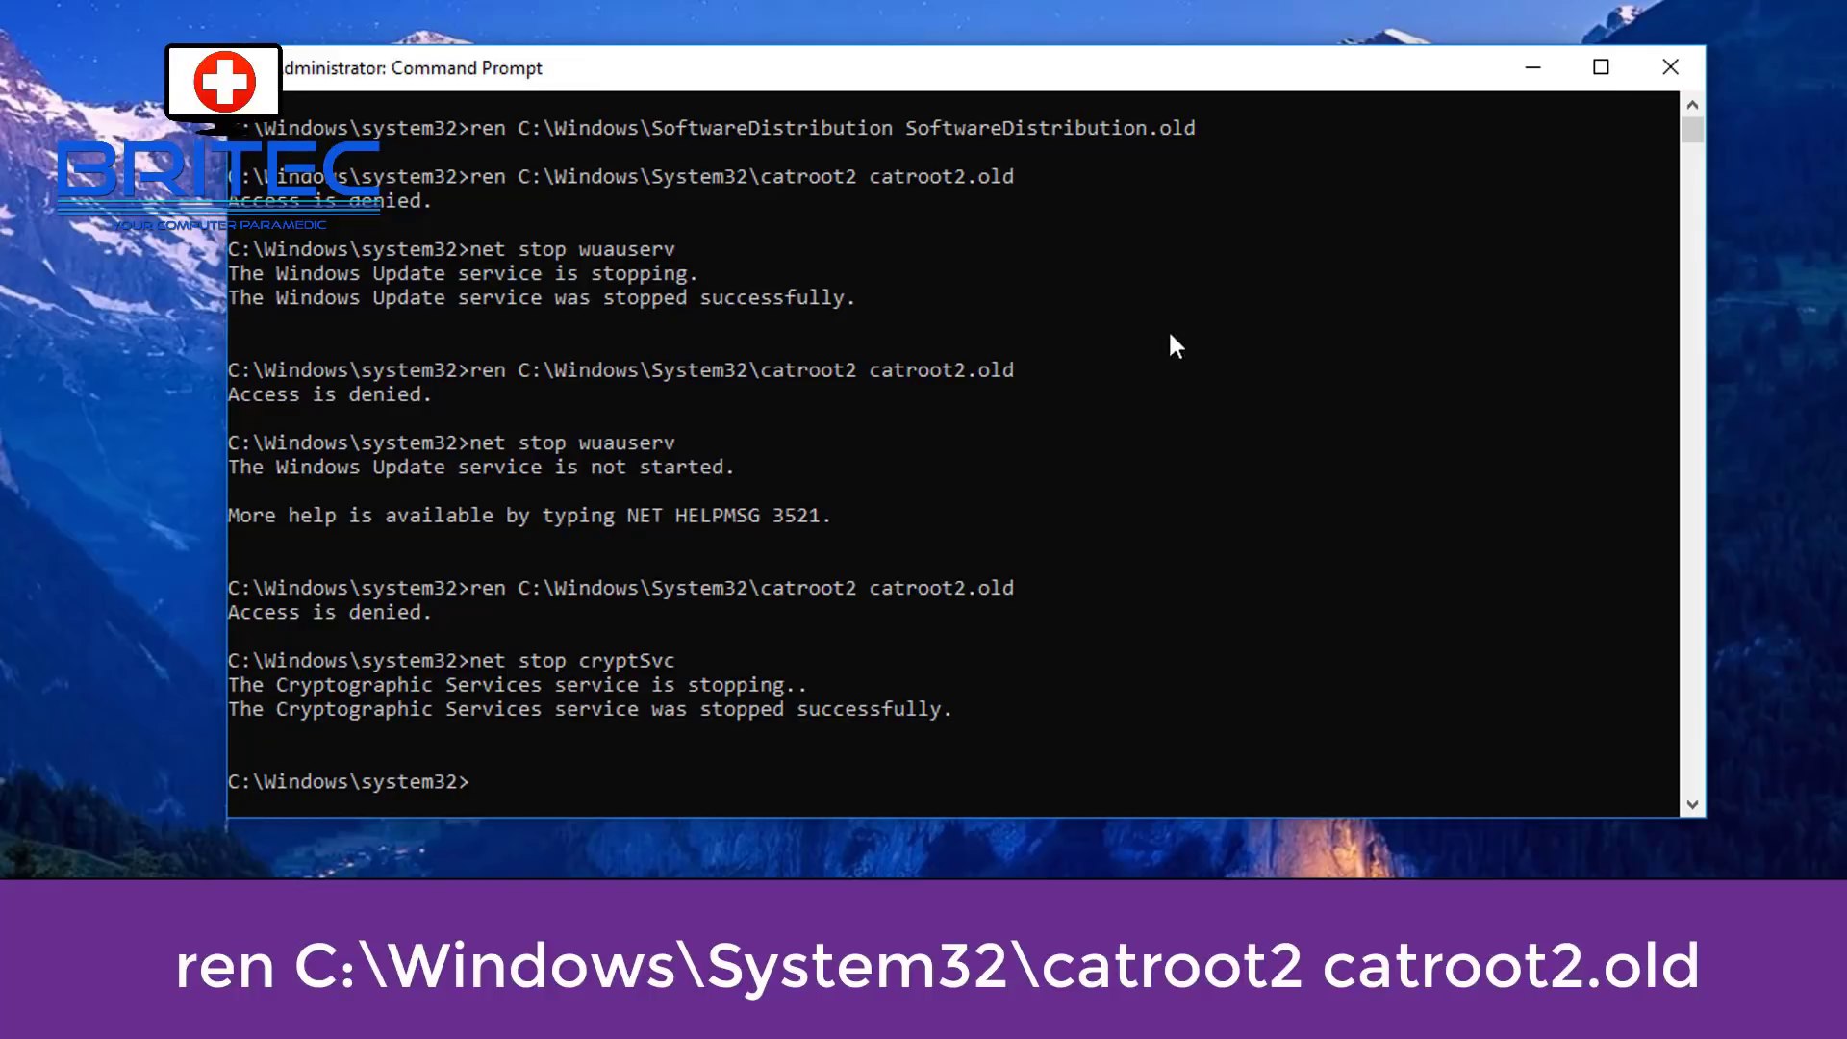
# - Rename C:\Windows\System32\catroot2 to catroot2.old with ren, and clear the console with cls
pyautogui.write('ren C:\\Windows\\System32\\catroot2 catroot2.old')
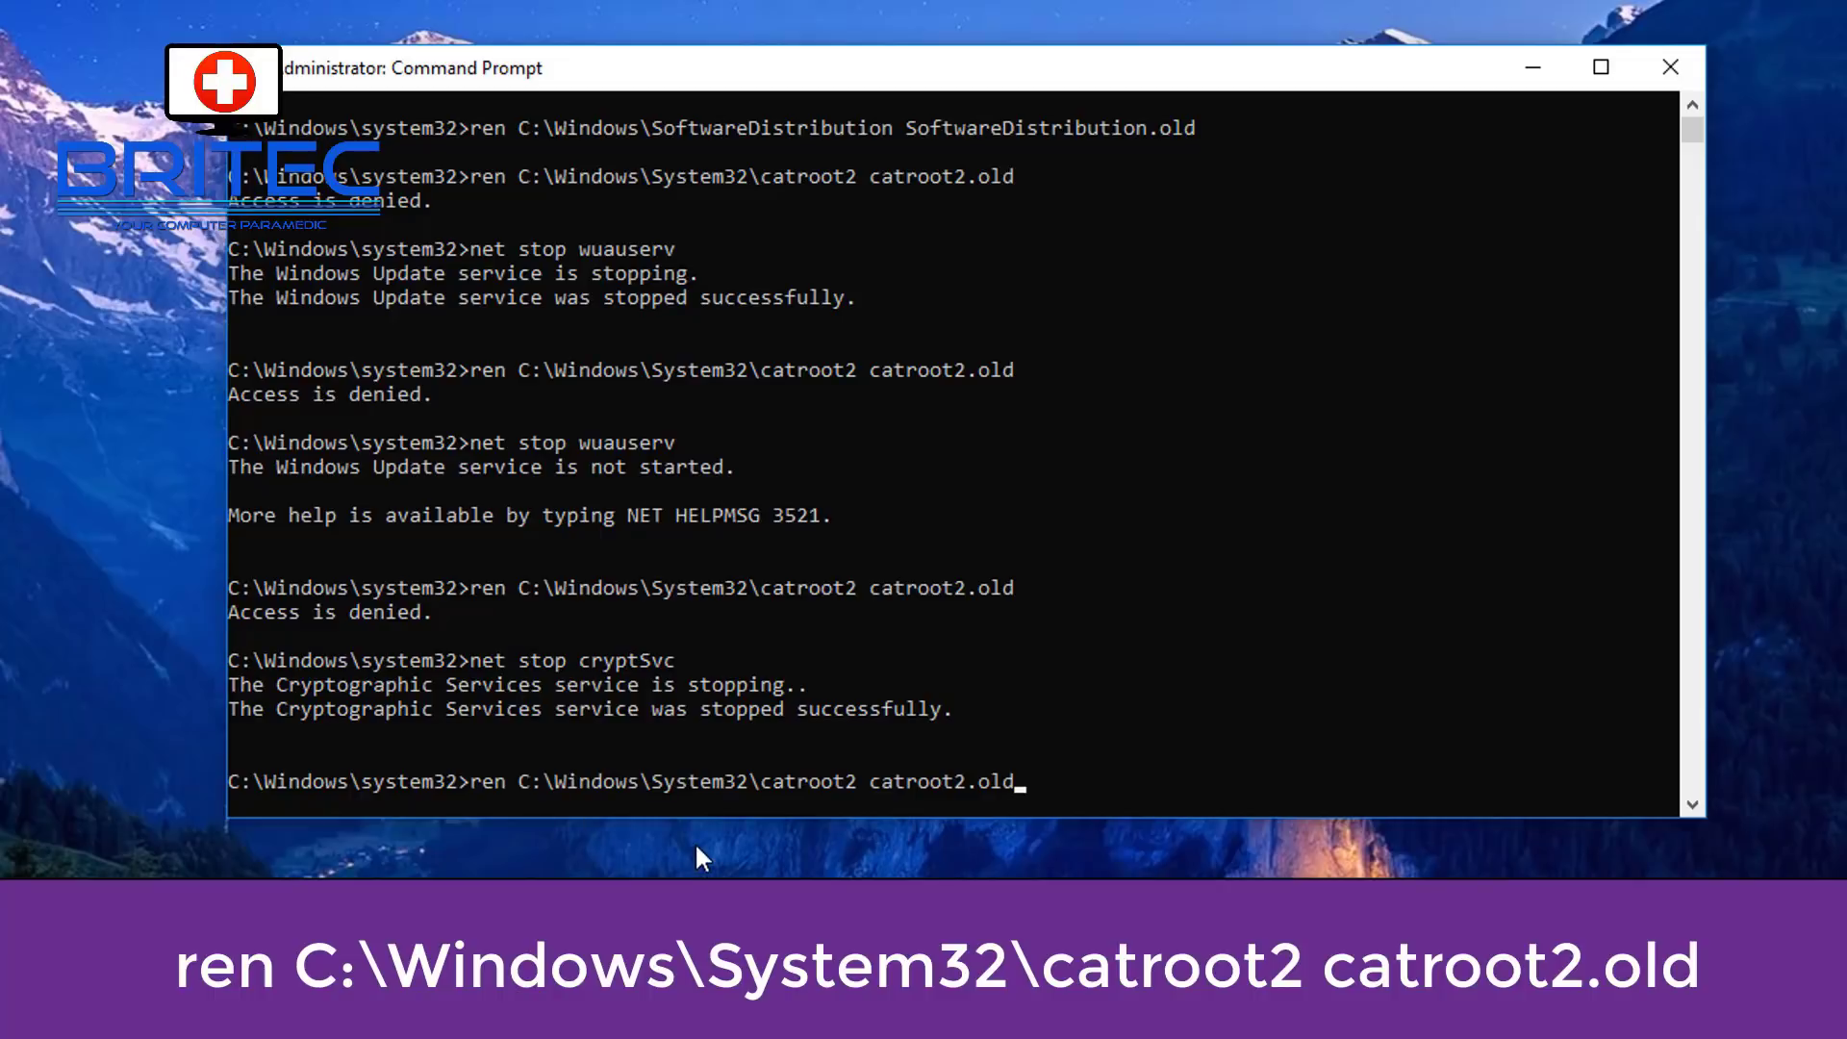
pyautogui.press('Return')
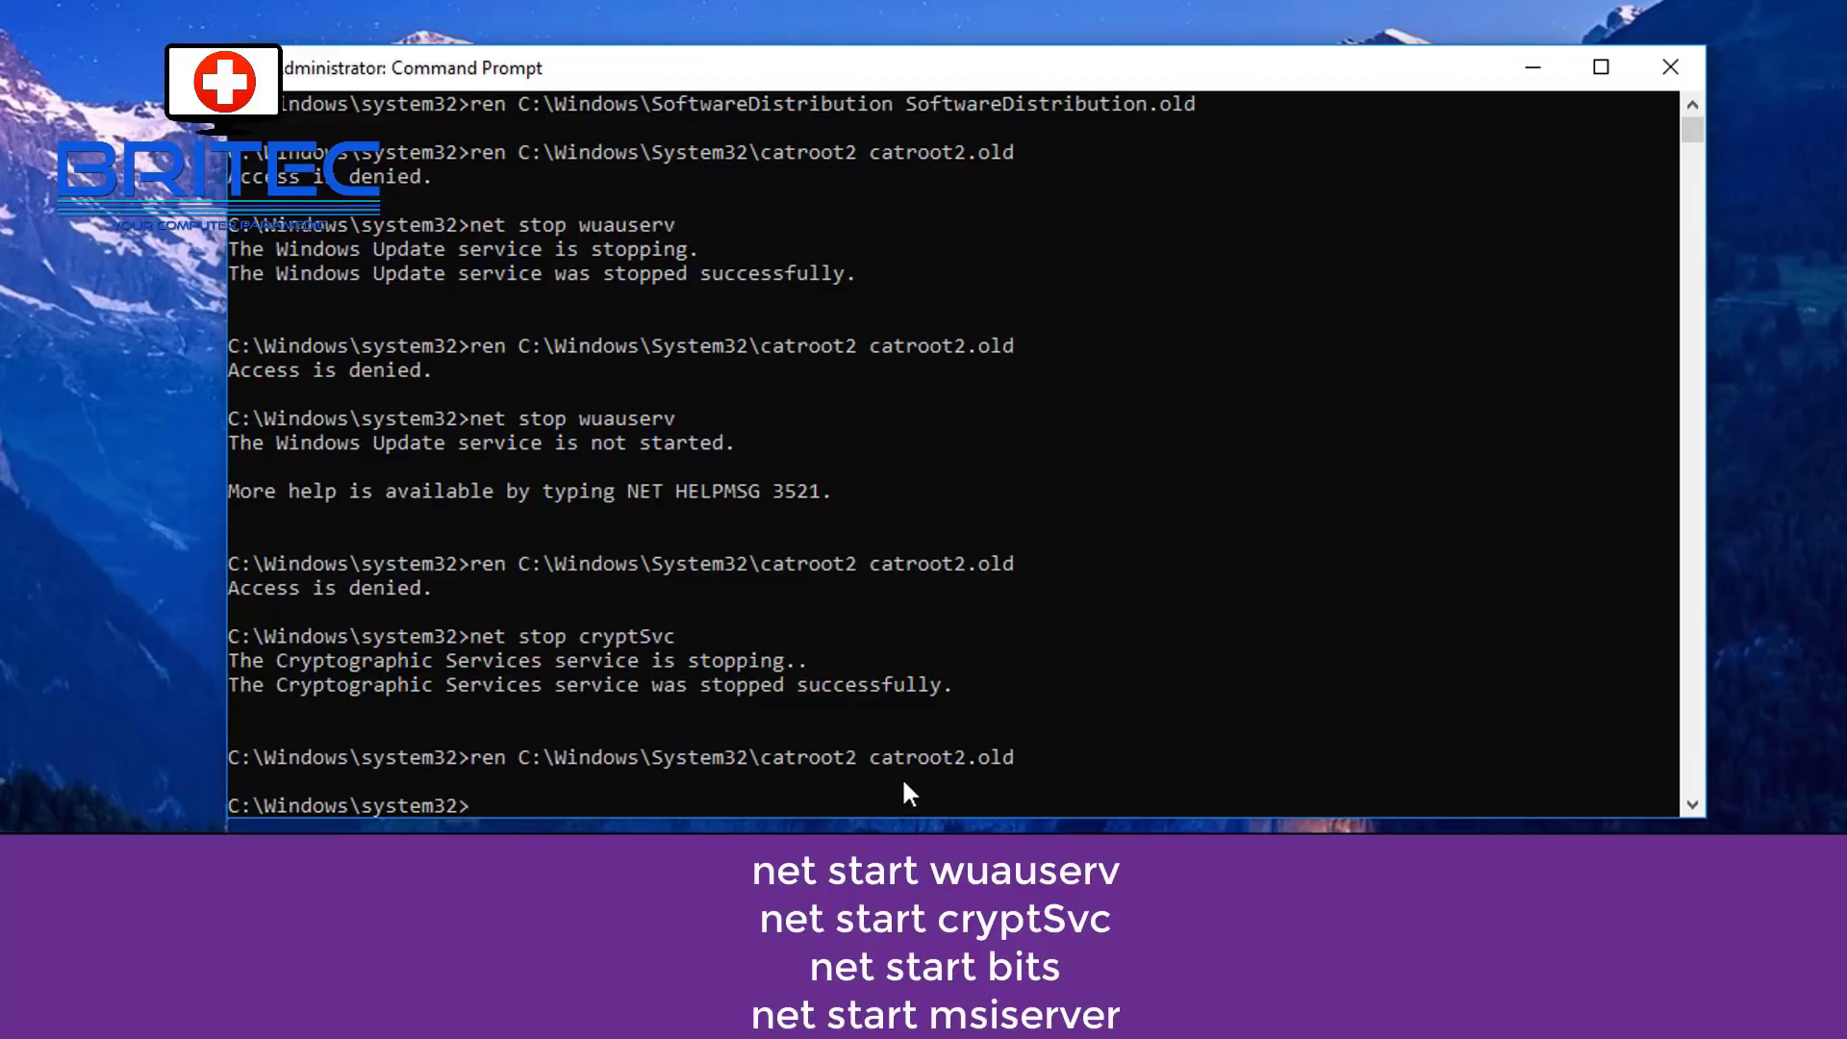
pyautogui.write('cls')
pyautogui.press('Return')
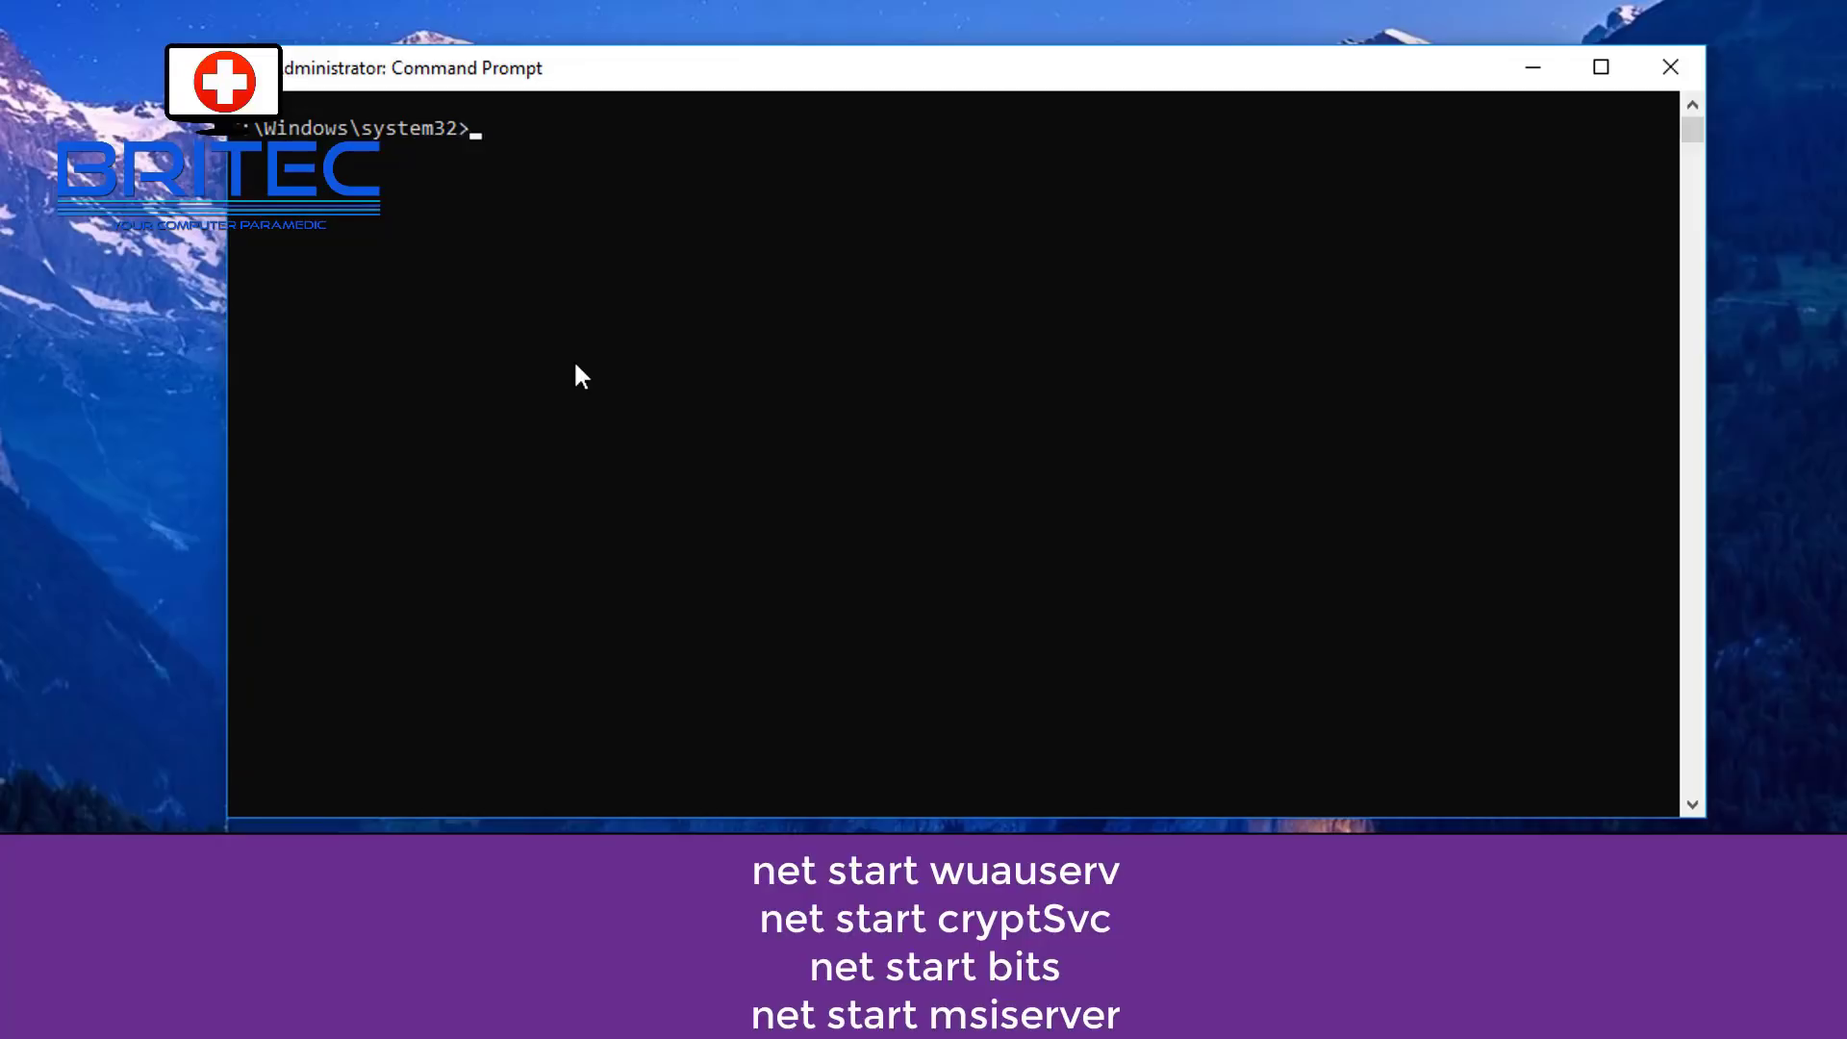
# - Start the wuauserv, cryptSvc, bits and msiserver services with net start, and close the Command Prompt
pyautogui.write('net start wuauserv')
pyautogui.press('Return')
pyautogui.write('n')
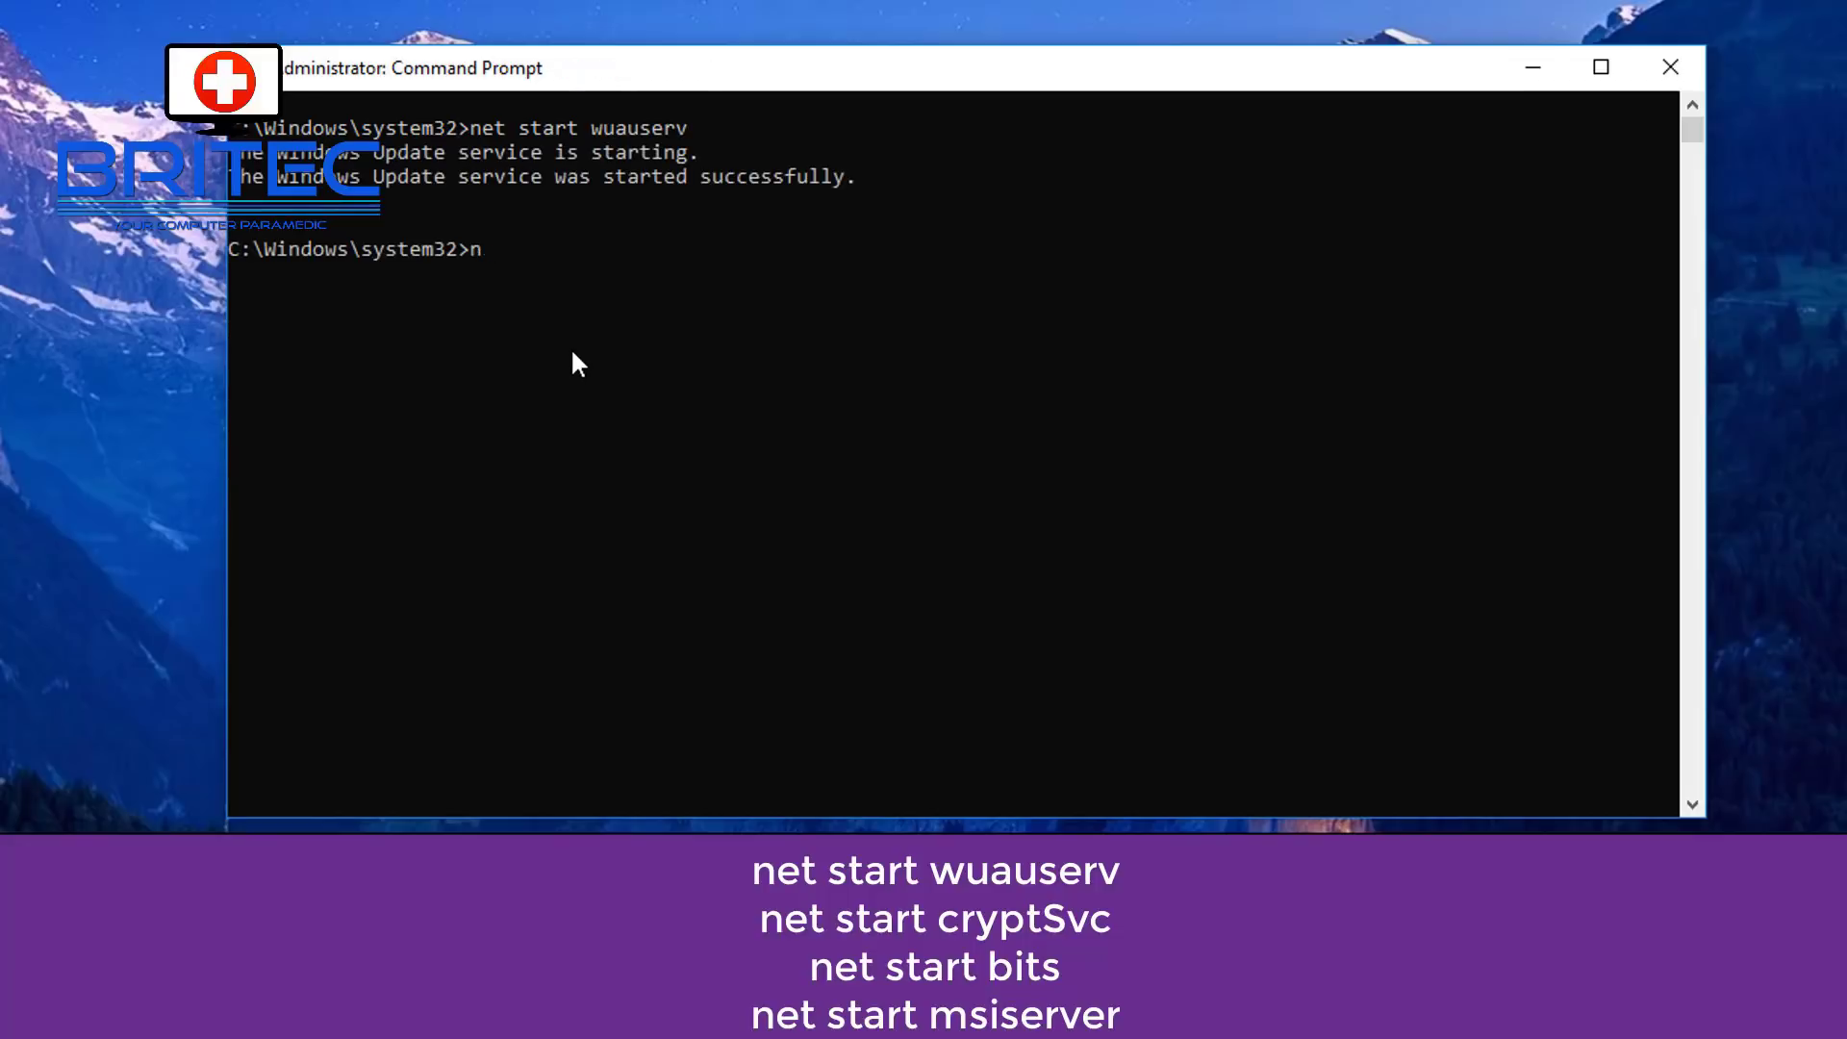
pyautogui.write('et start cryptSvc')
pyautogui.press('Return')
pyautogui.write('net start bit')
pyautogui.write('s')
pyautogui.press('Return')
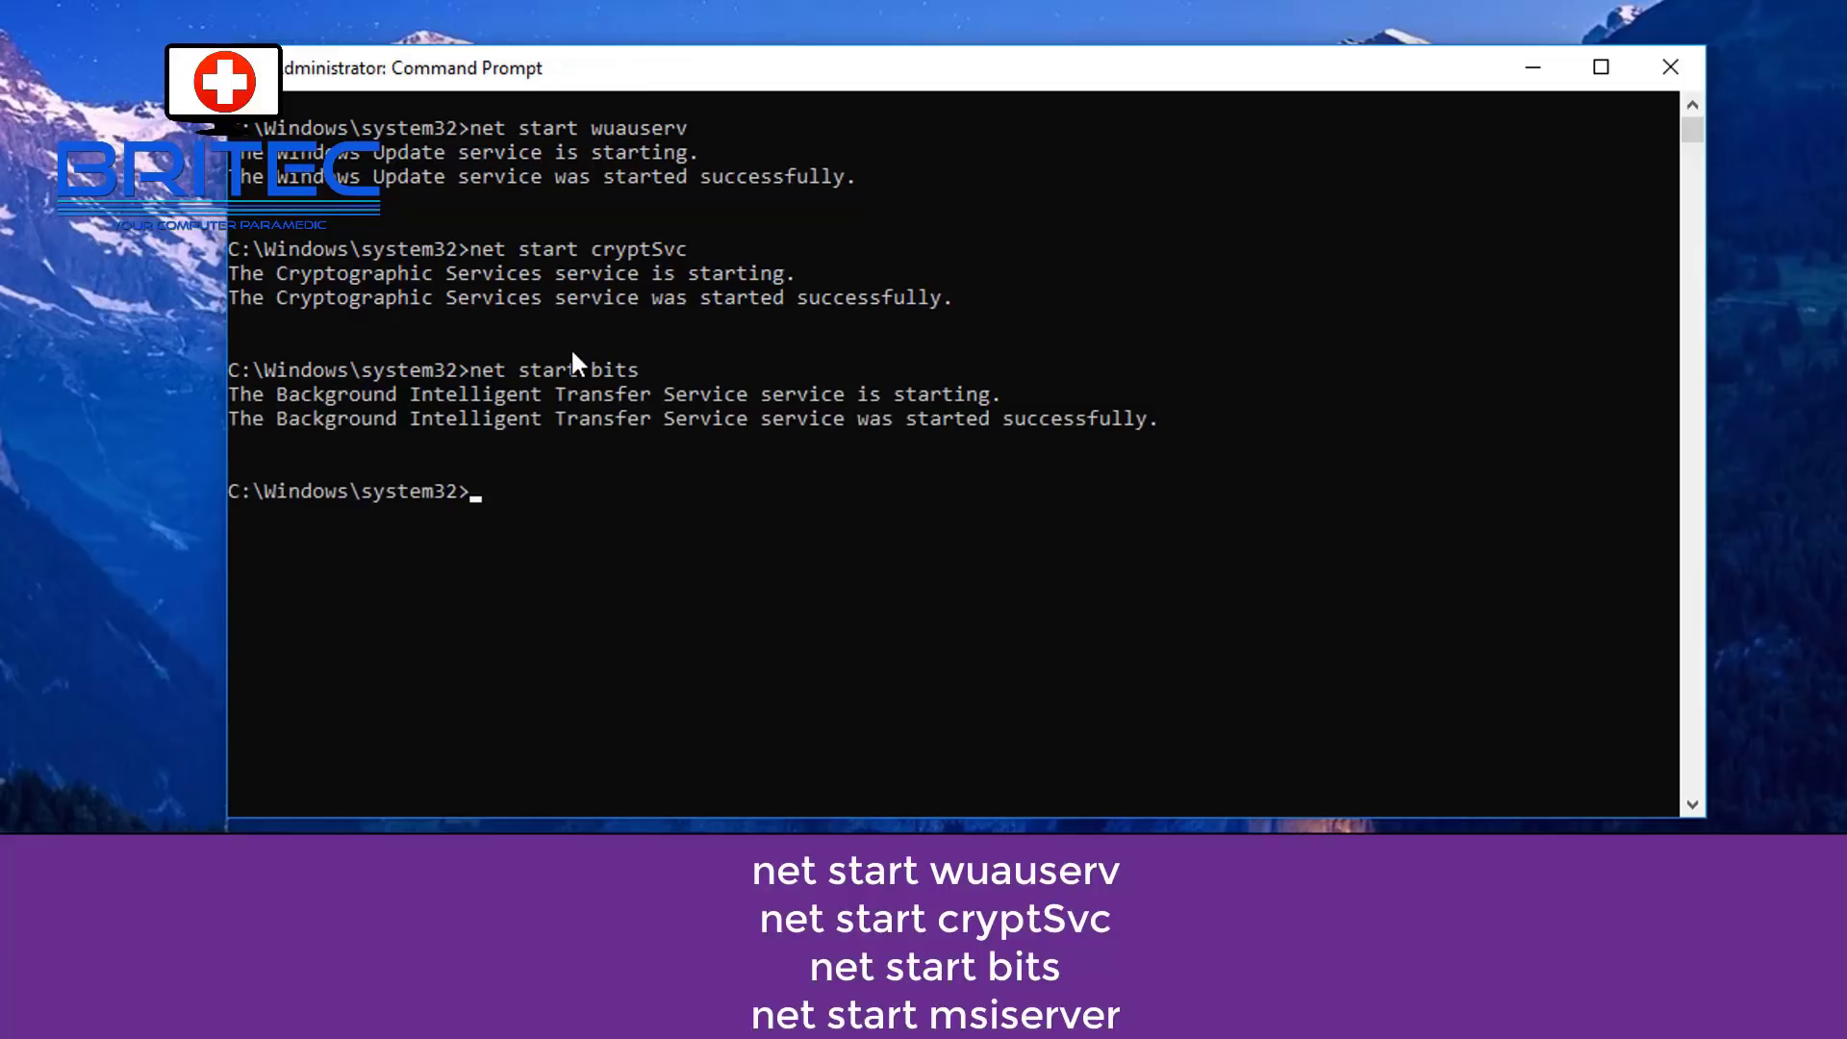
pyautogui.write('net start msiserver')
pyautogui.press('Return')
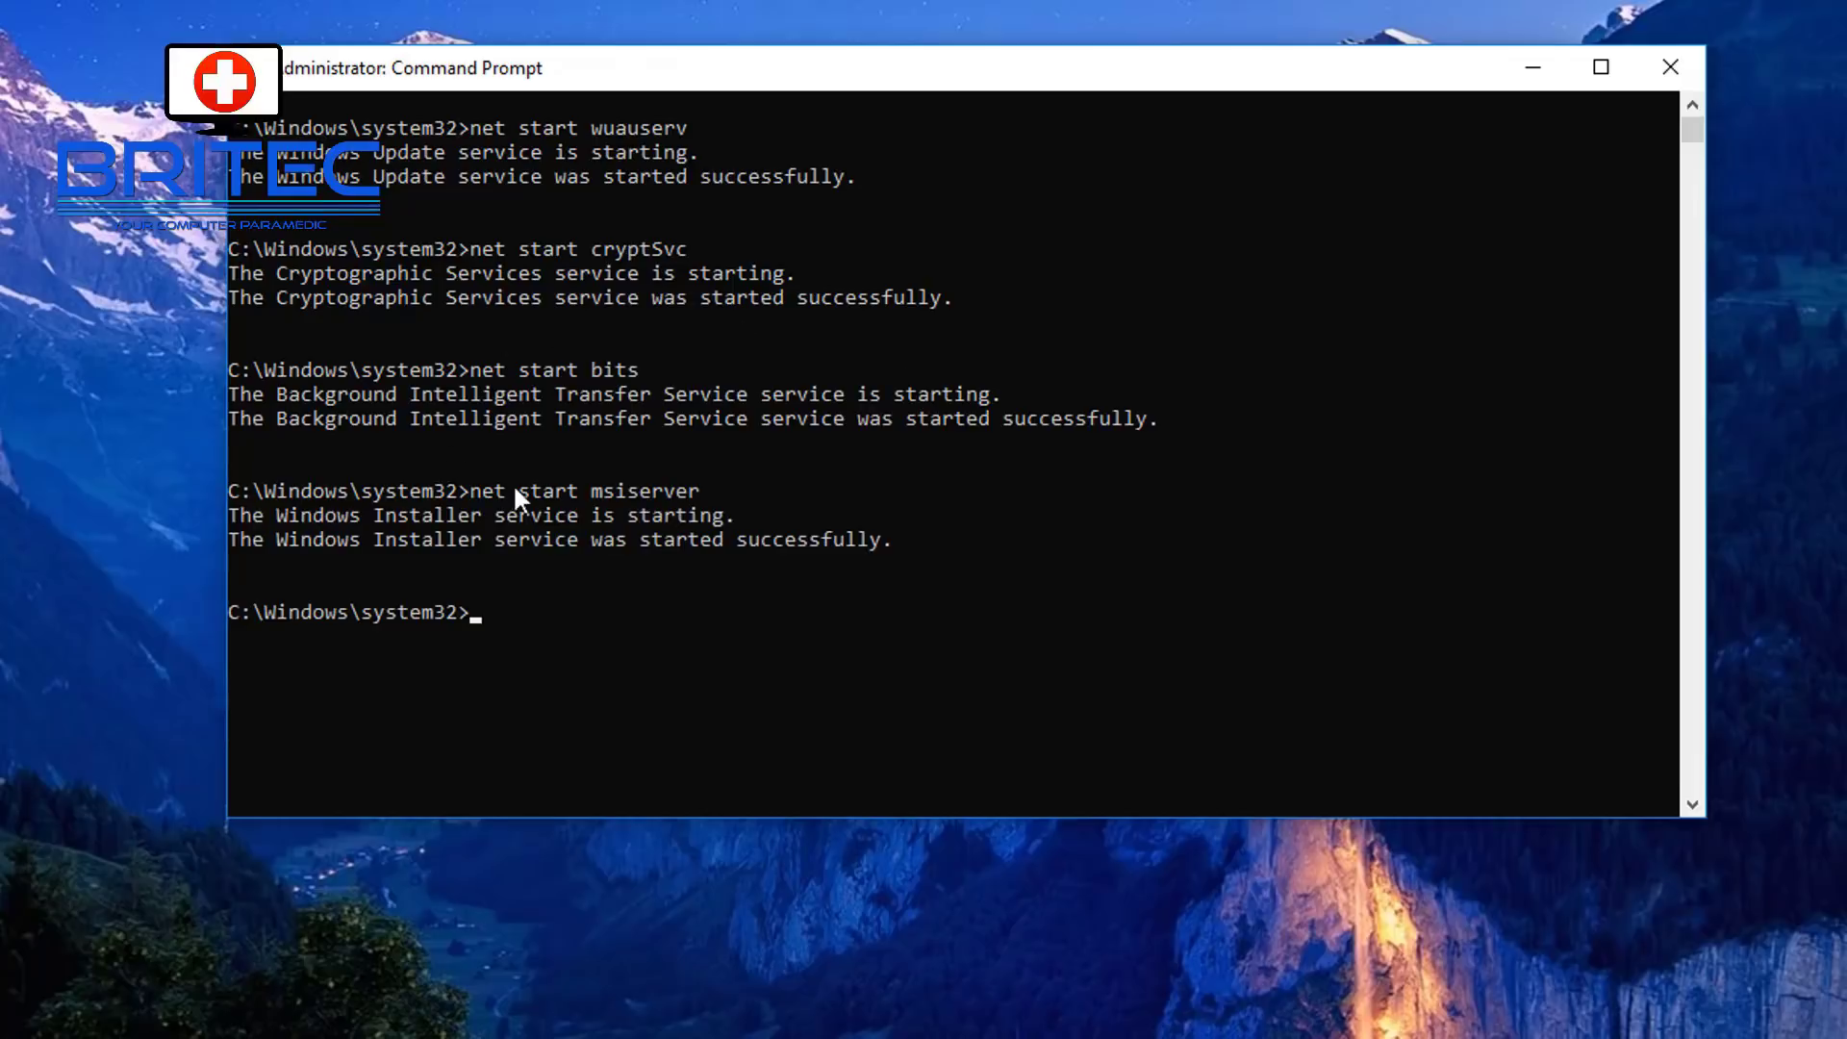
pyautogui.click(1653, 78)
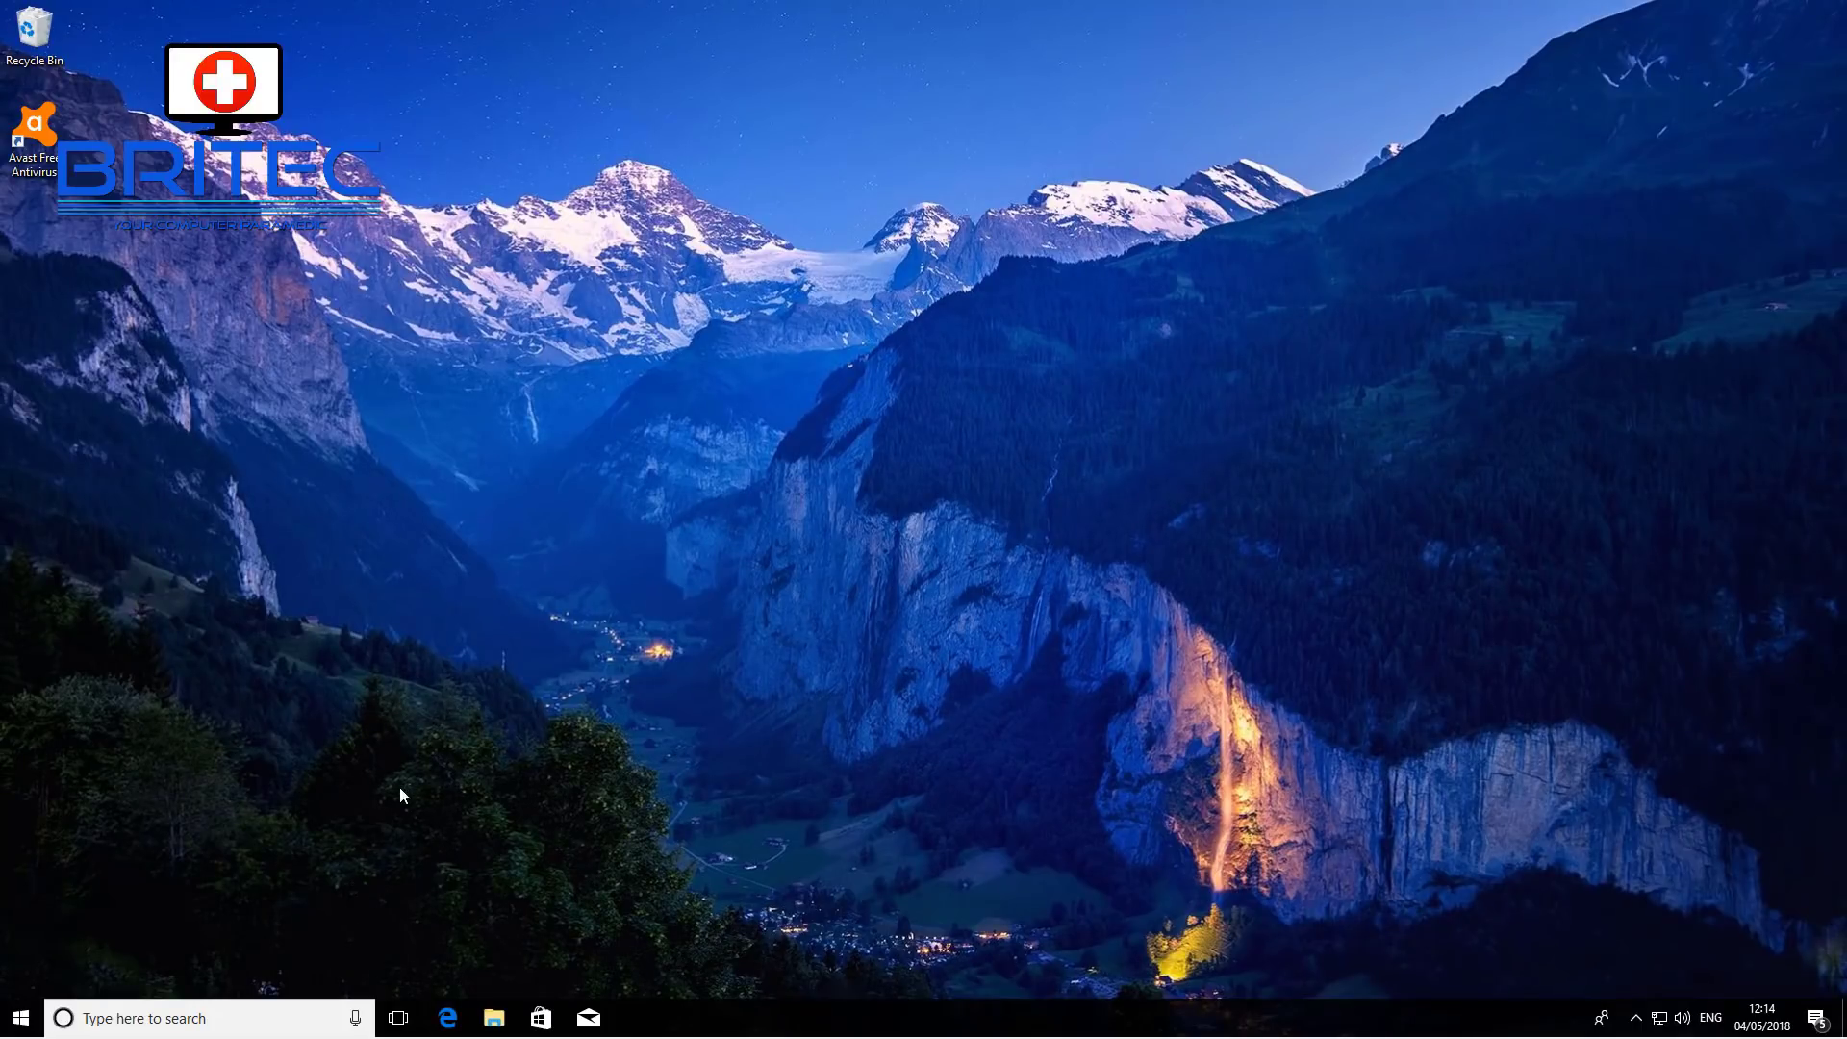
# - Search Windows for regedit and open the Registry Editor
pyautogui.click(21, 1018)
pyautogui.click(200, 1007)
pyautogui.write('regedit')
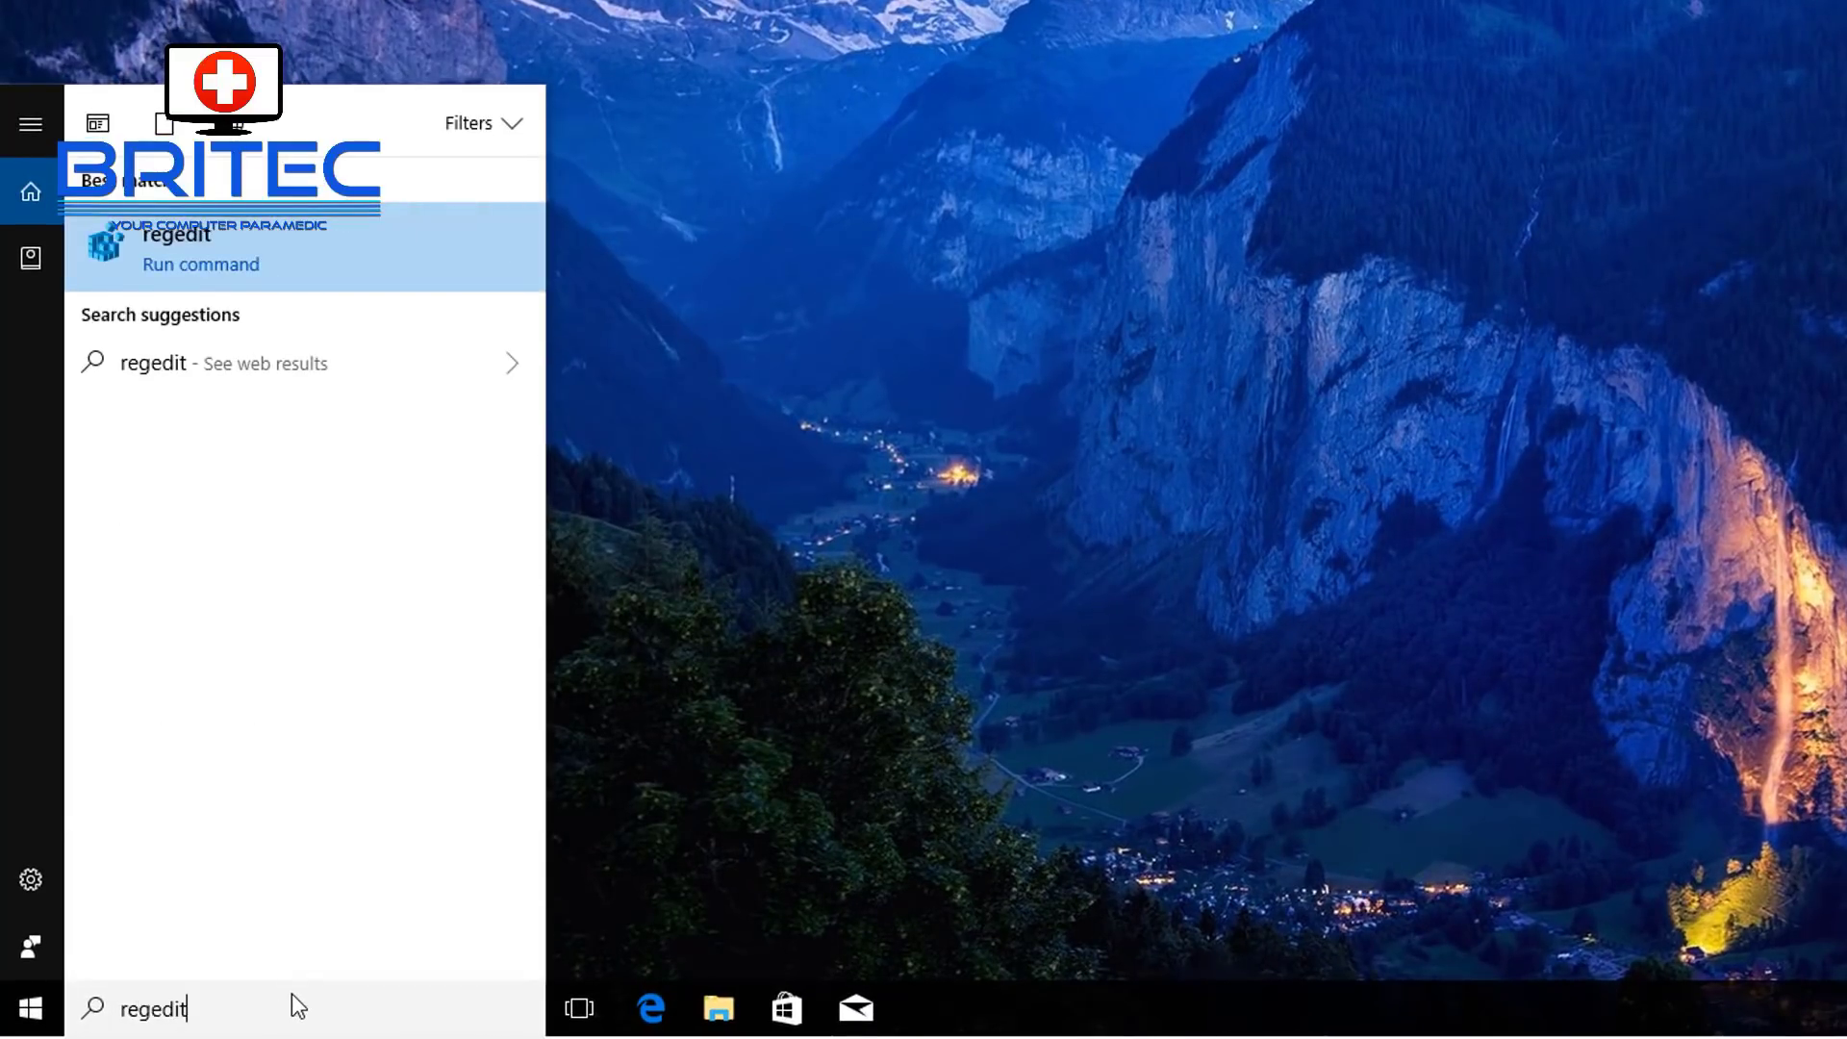
pyautogui.click(302, 252)
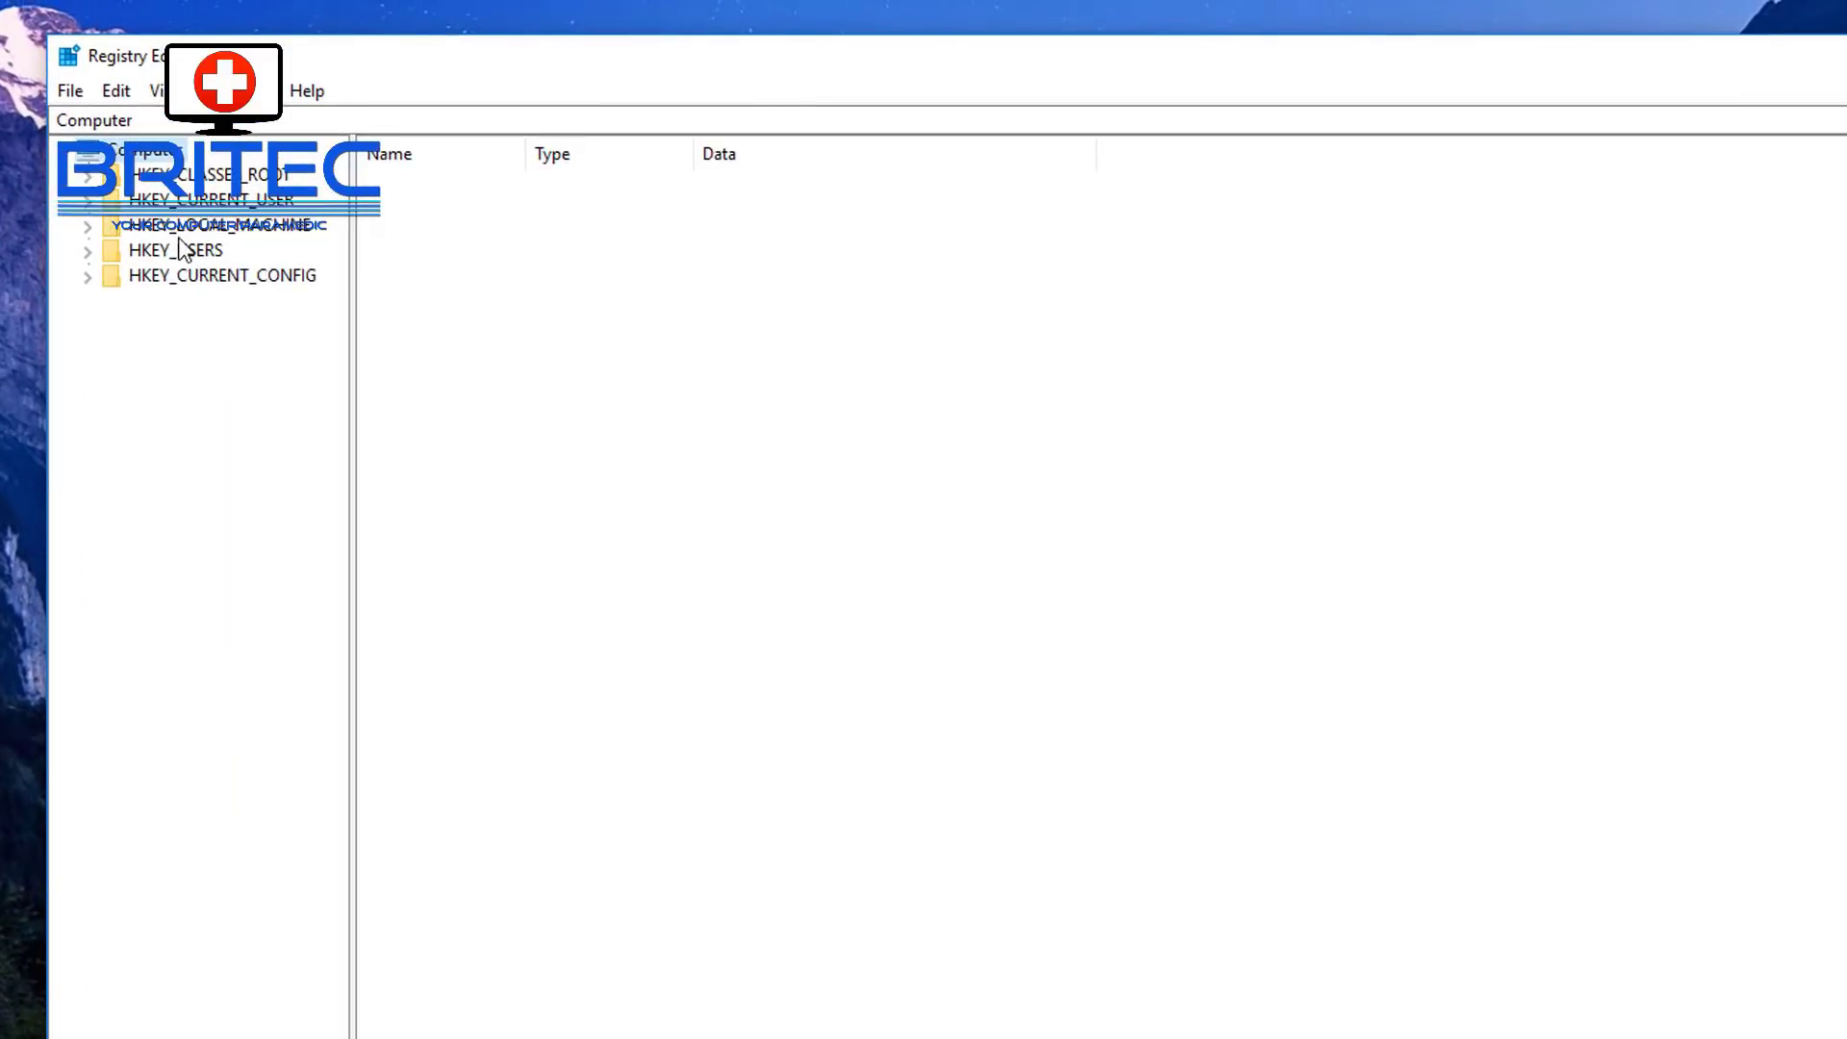
# - Expand the registry tree to HKEY_LOCAL_MACHINE\SOFTWARE\Microsoft
pyautogui.click(135, 234)
pyautogui.click(91, 227)
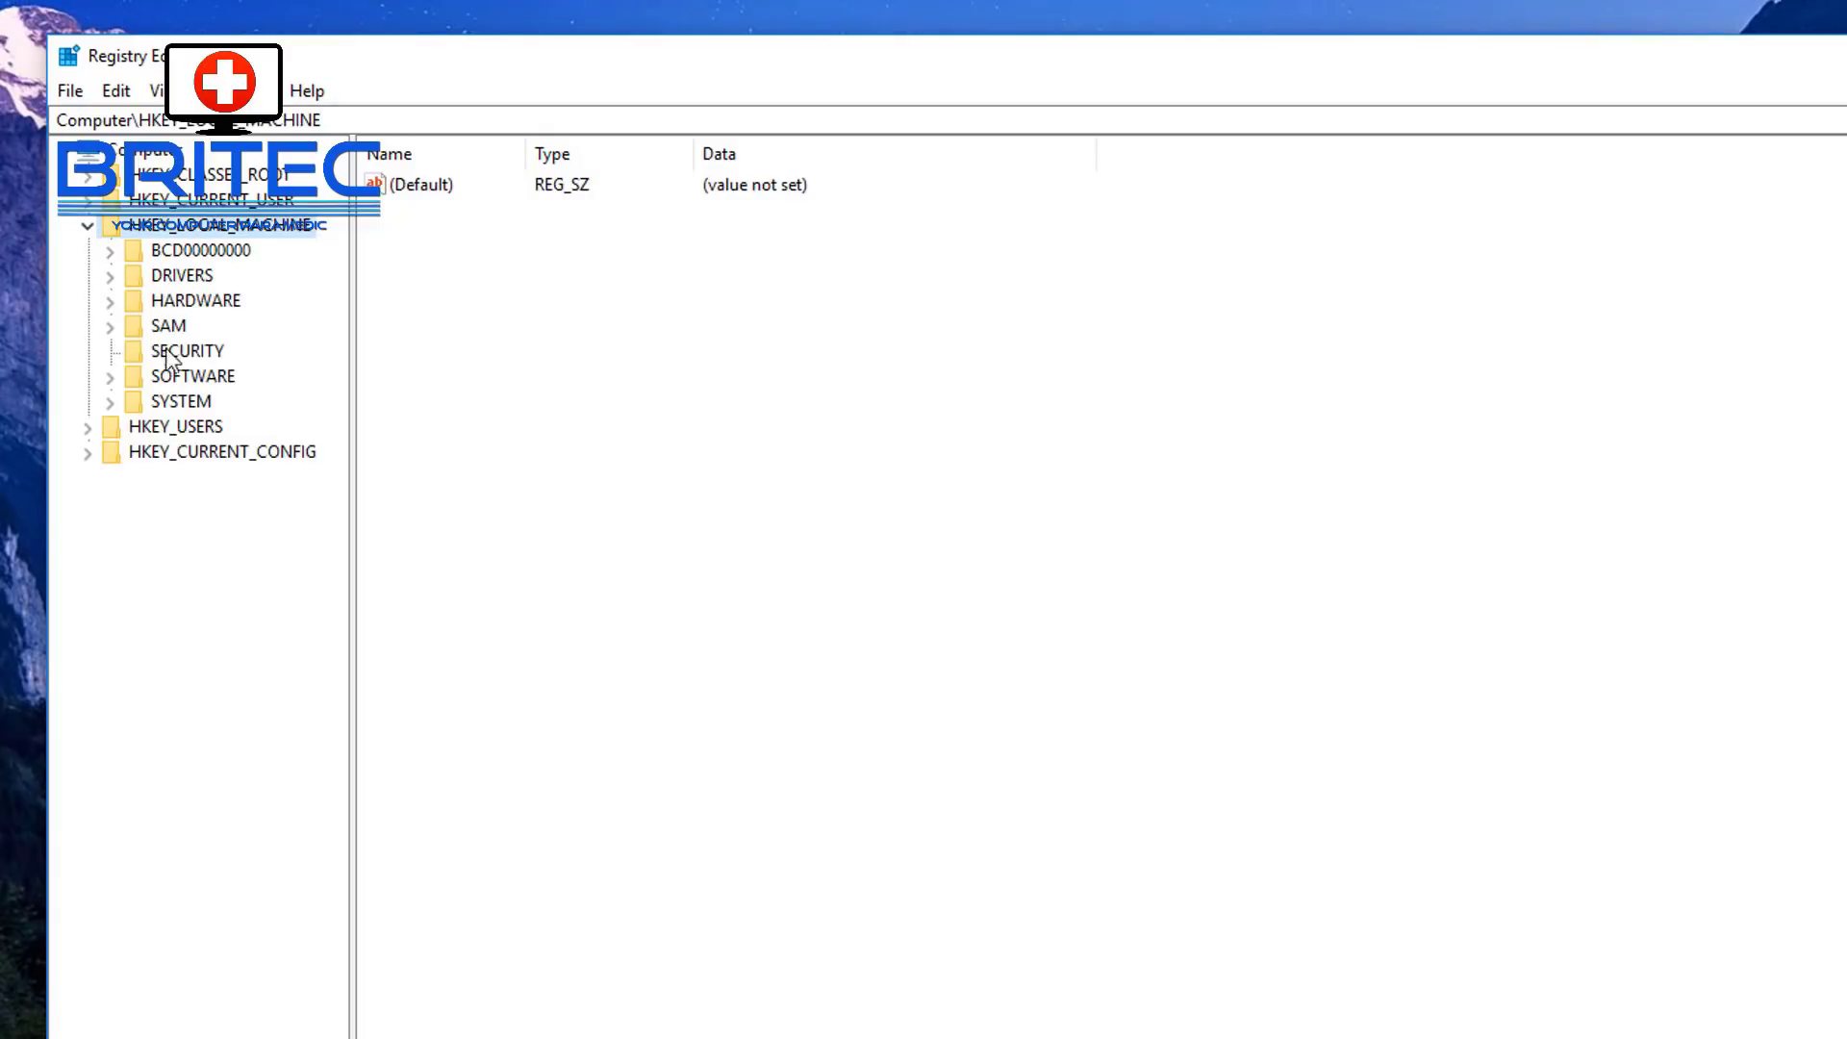
pyautogui.click(124, 382)
pyautogui.click(110, 379)
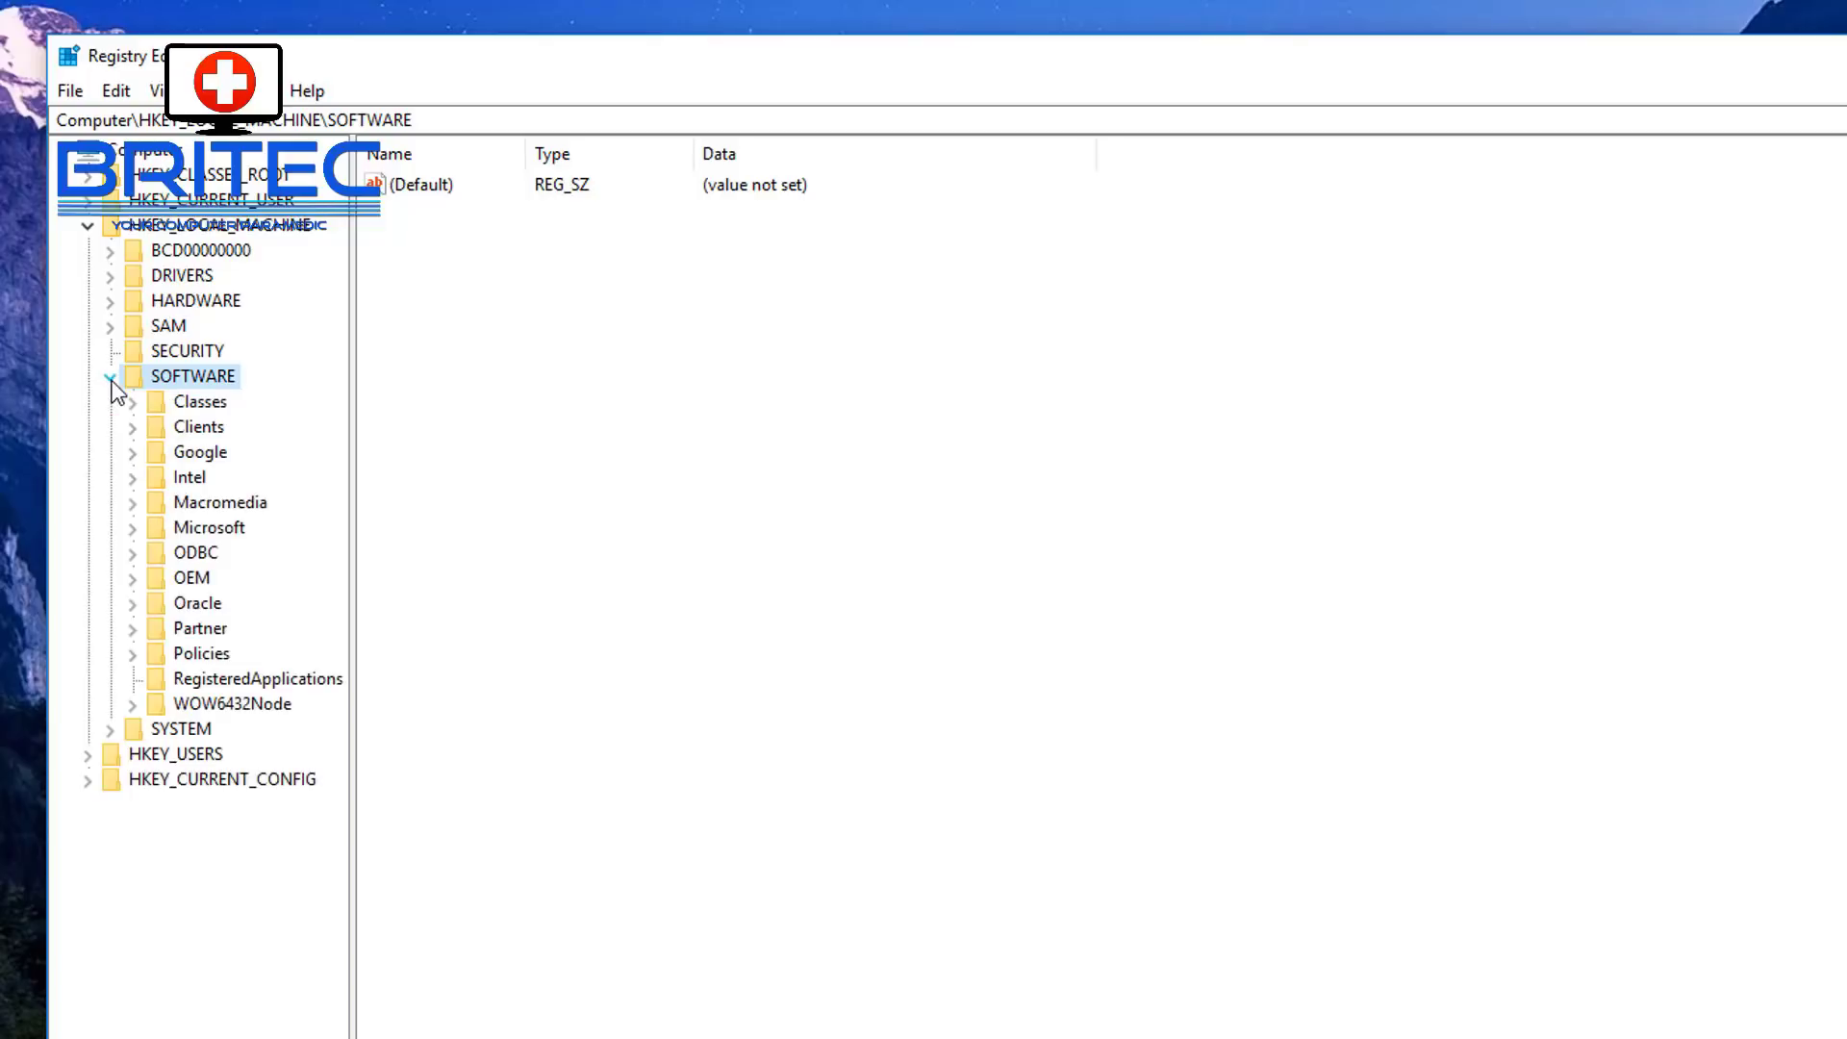
pyautogui.click(209, 531)
pyautogui.click(132, 529)
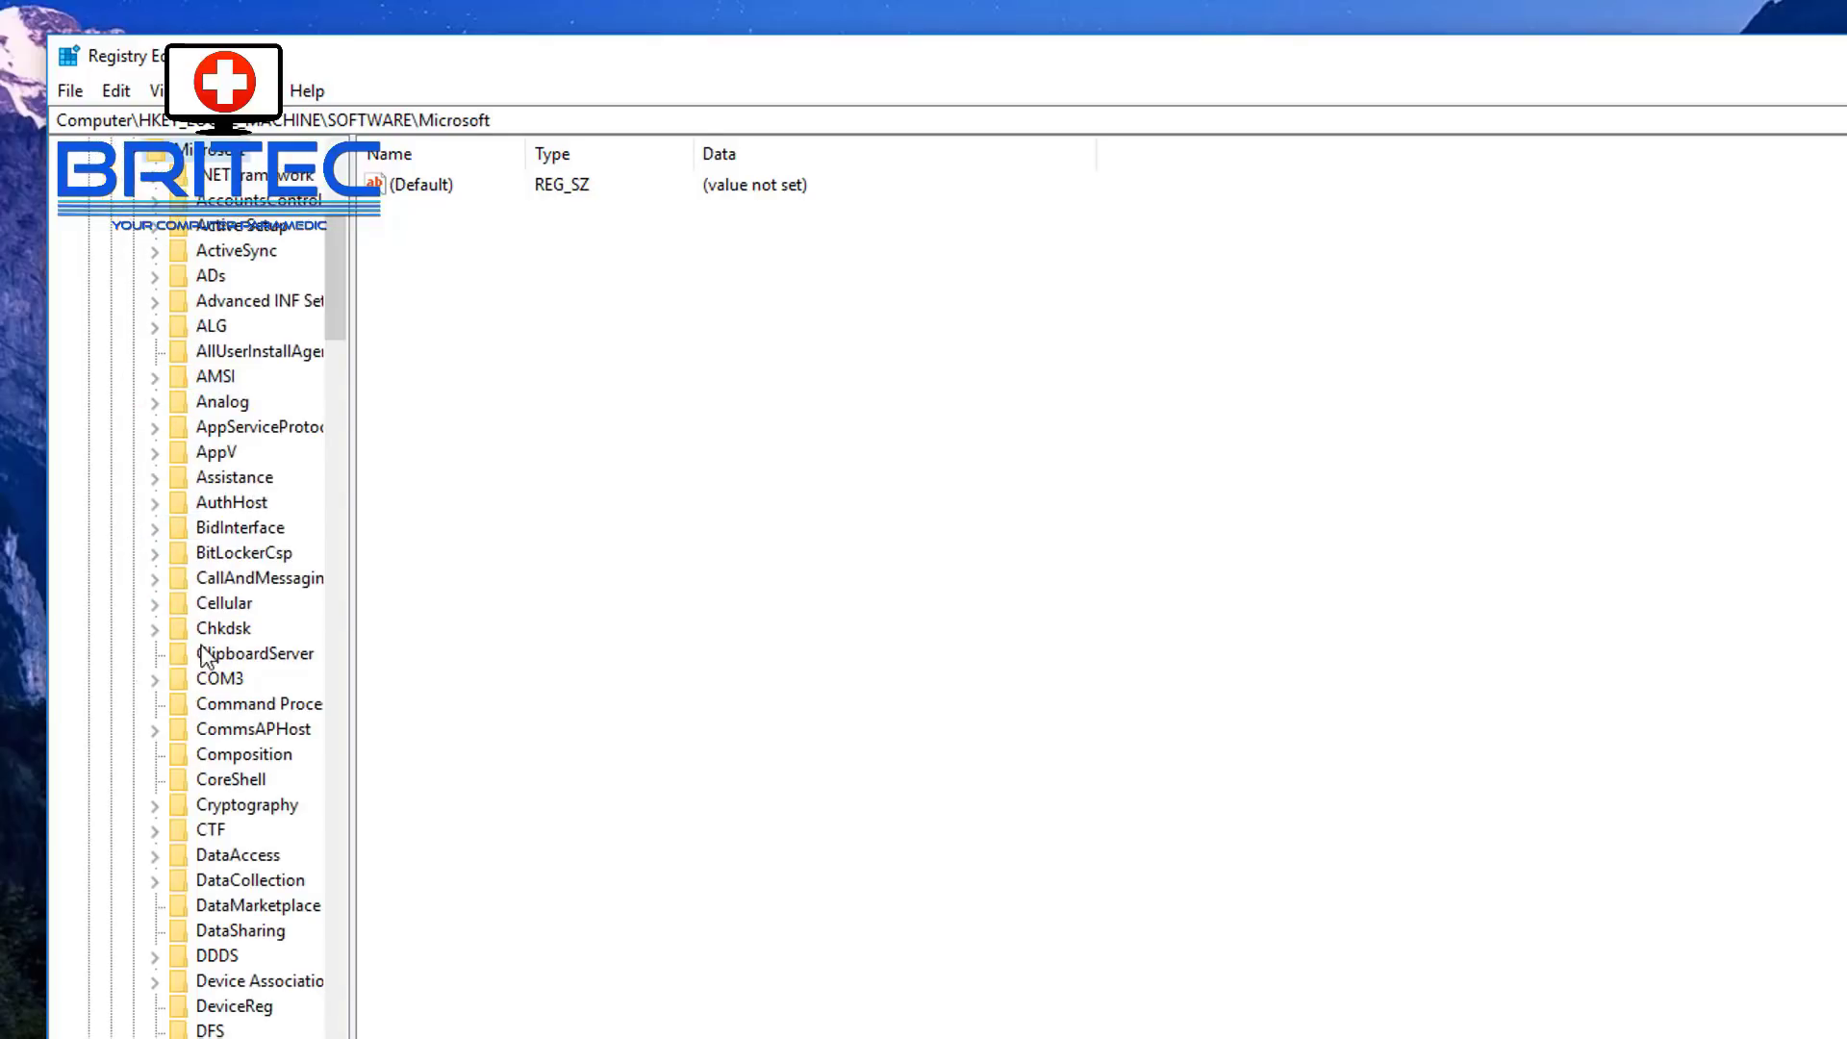
# - Expand the Windows key and its CurrentVersion subkey under Microsoft, widening the key tree to show full names
pyautogui.scroll(-4, 282, 854)
pyautogui.scroll(-20, 280, 845)
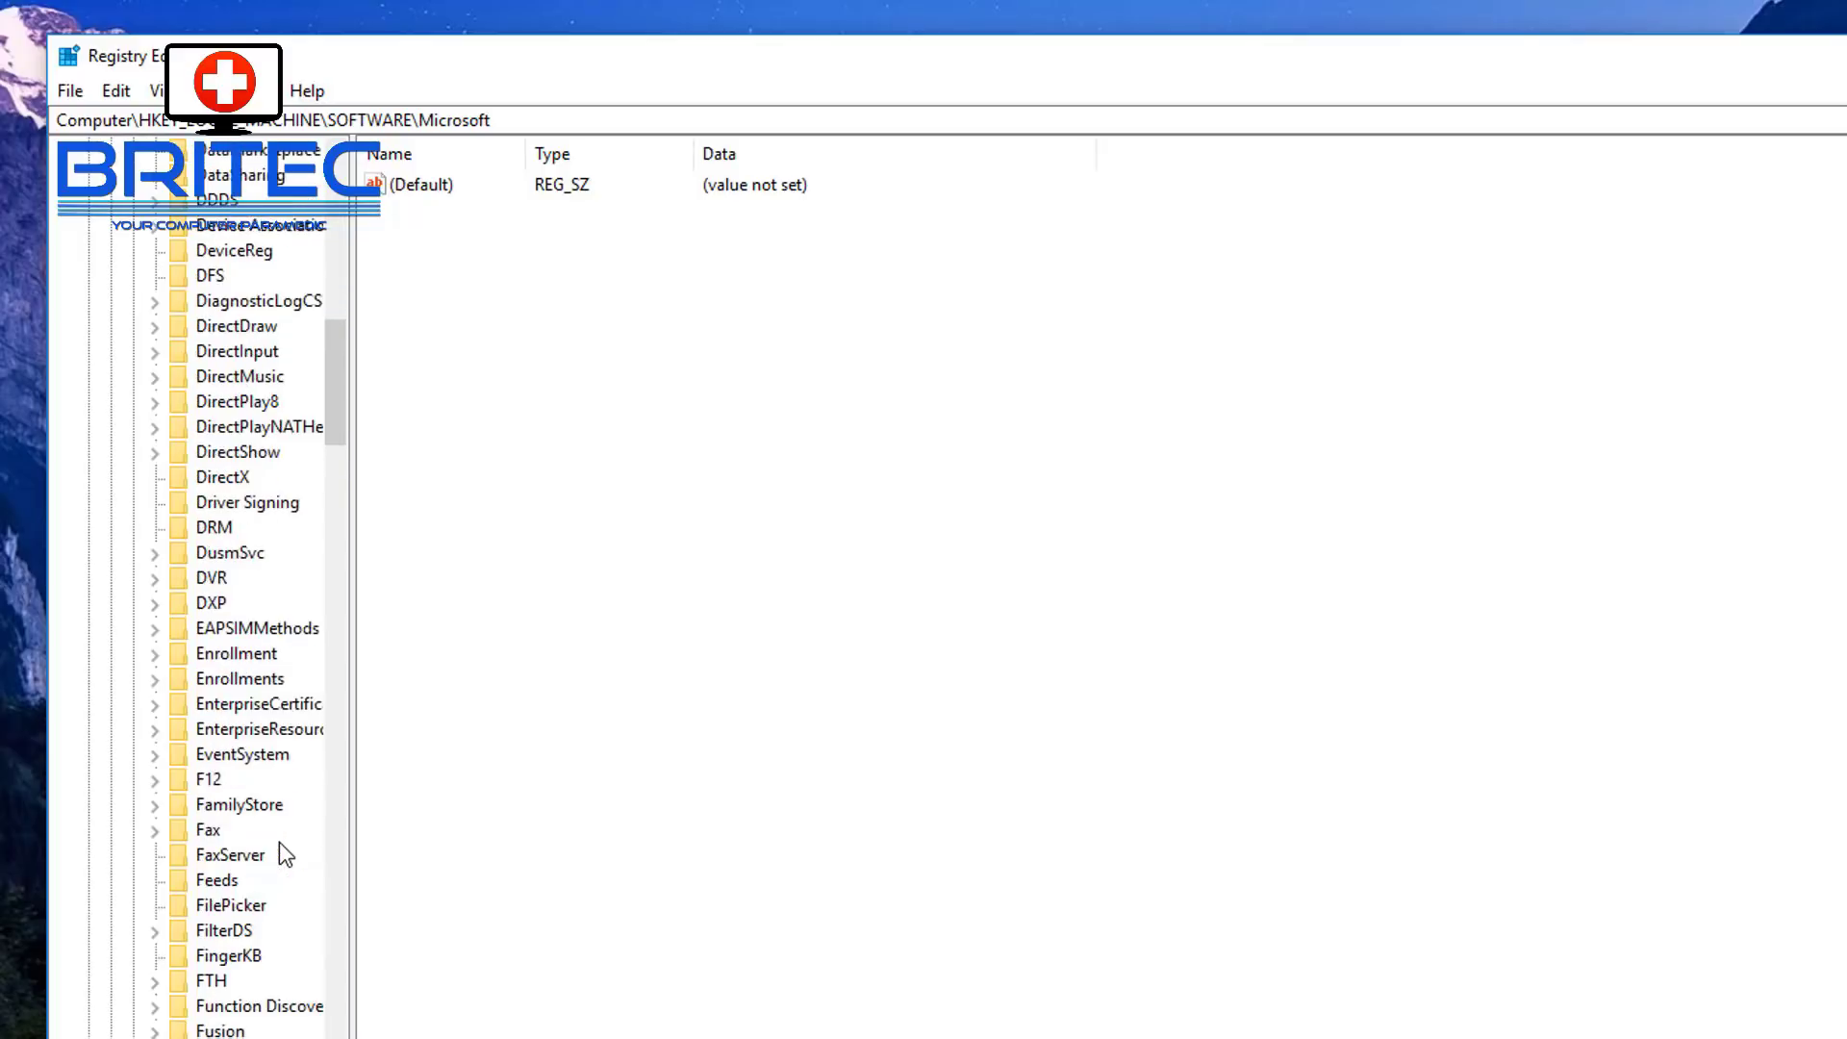
pyautogui.scroll(-18, 274, 833)
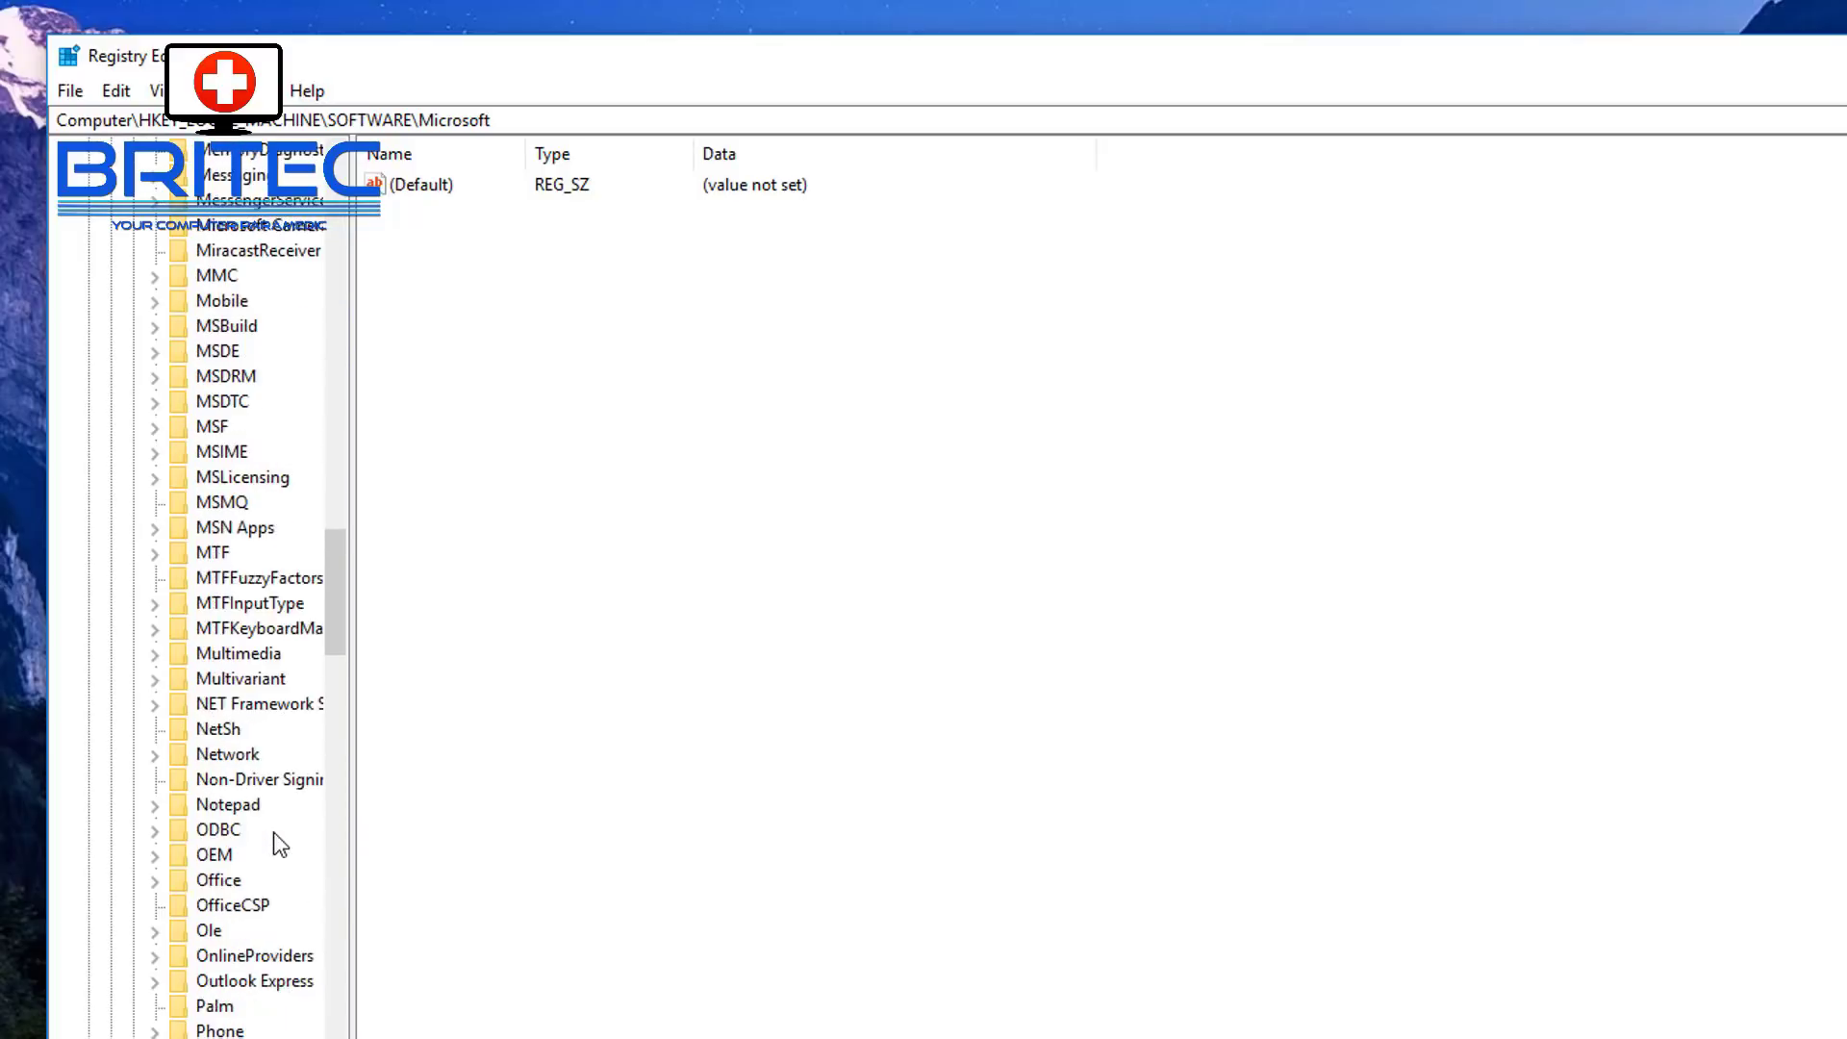
pyautogui.scroll(-14, 280, 842)
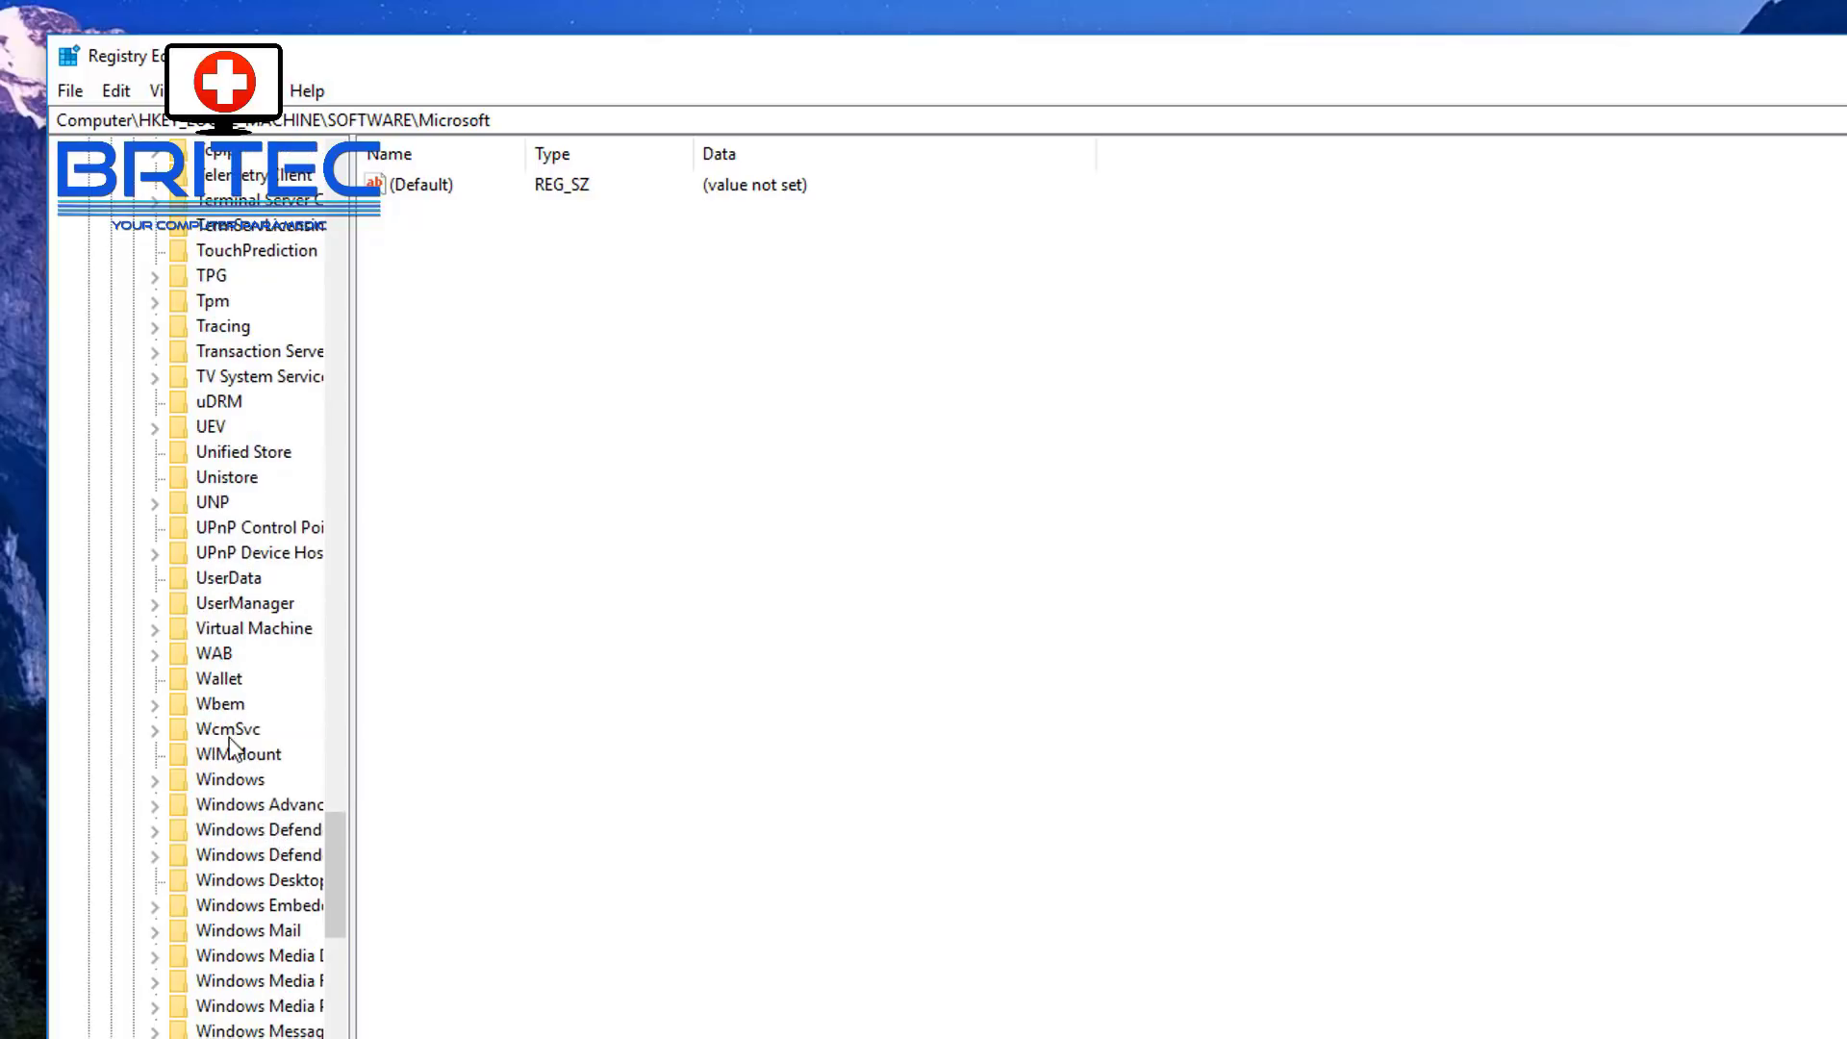
pyautogui.click(233, 781)
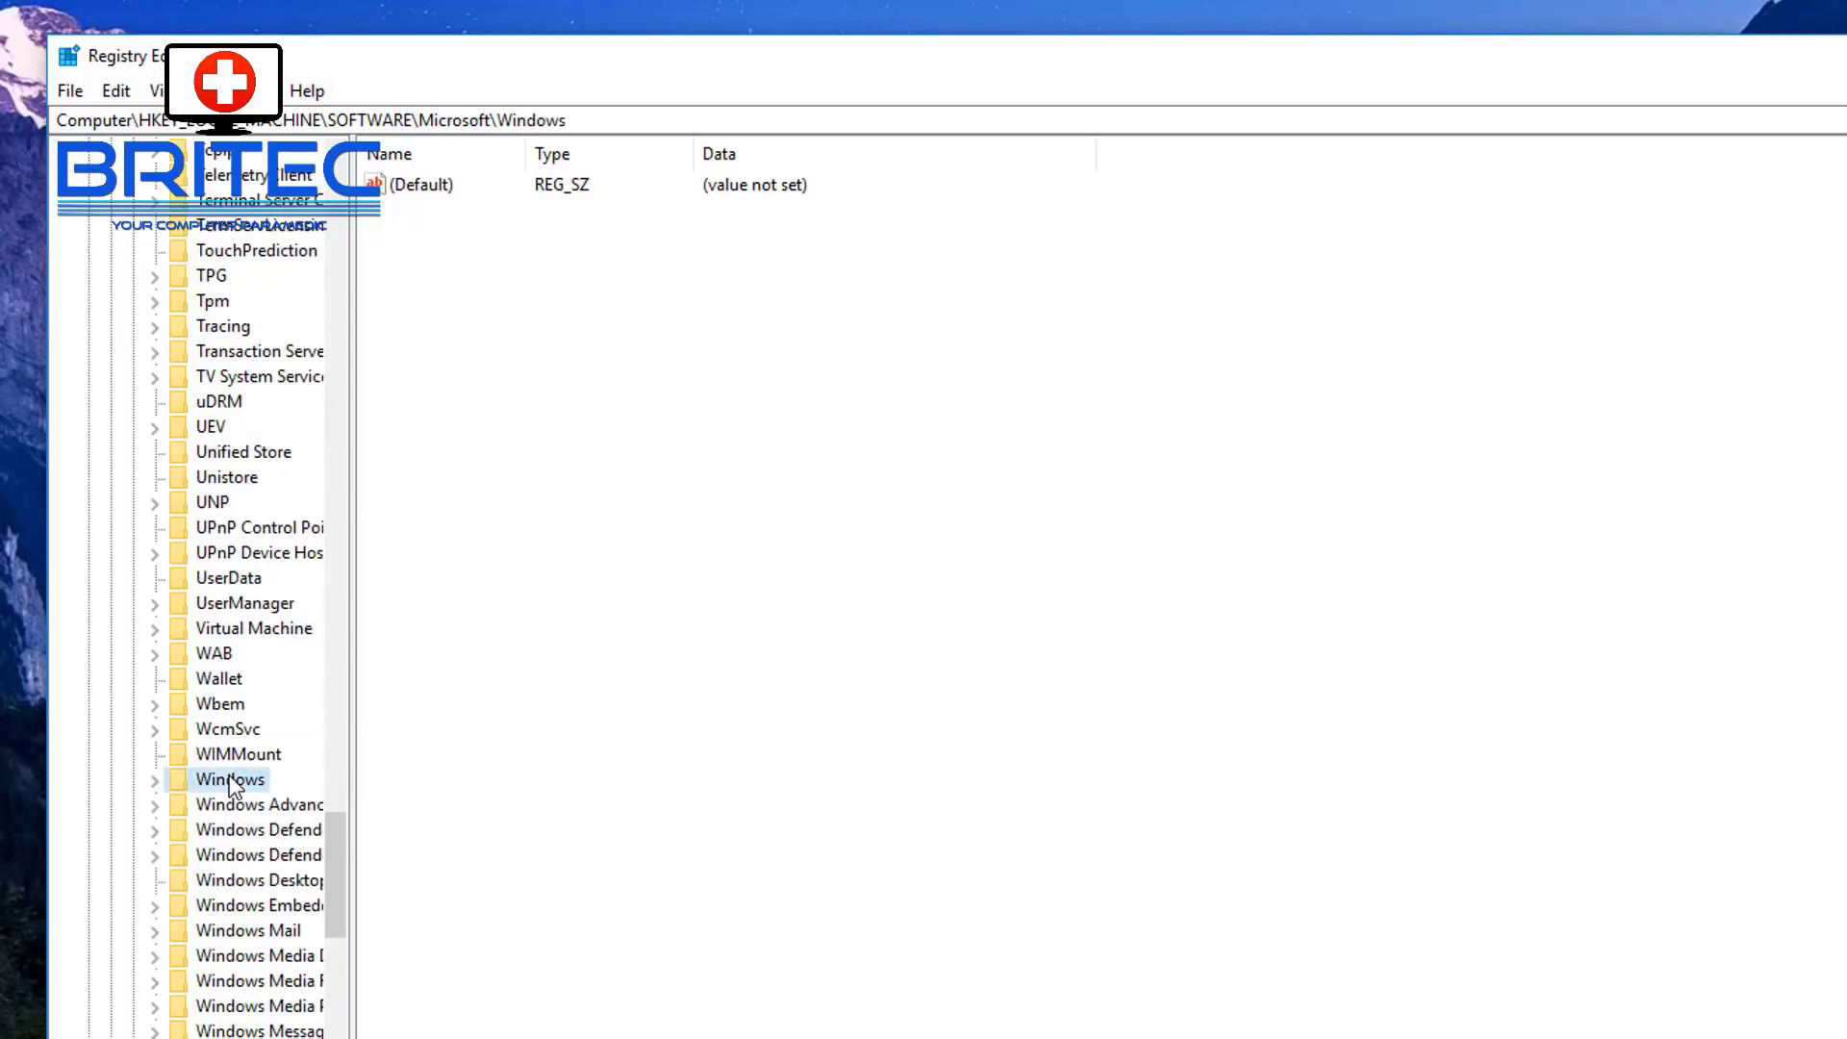
pyautogui.click(156, 781)
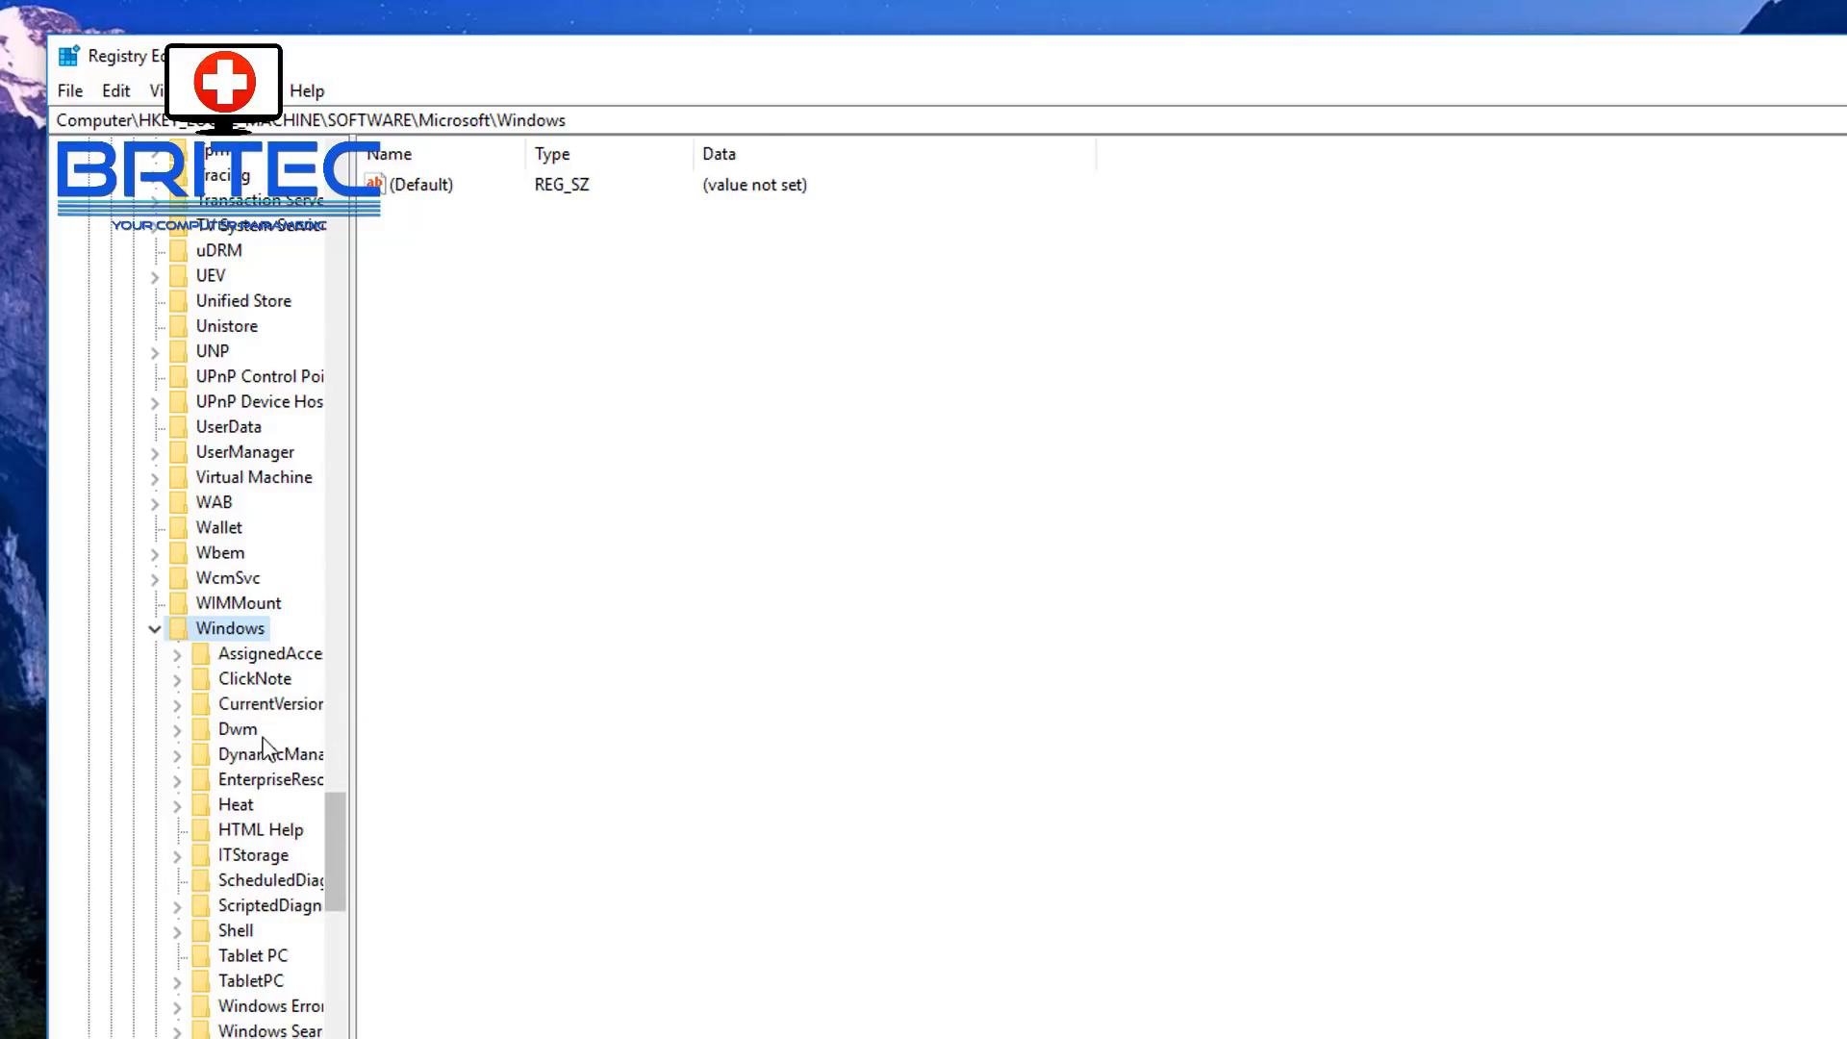
pyautogui.scroll(-1, 231, 740)
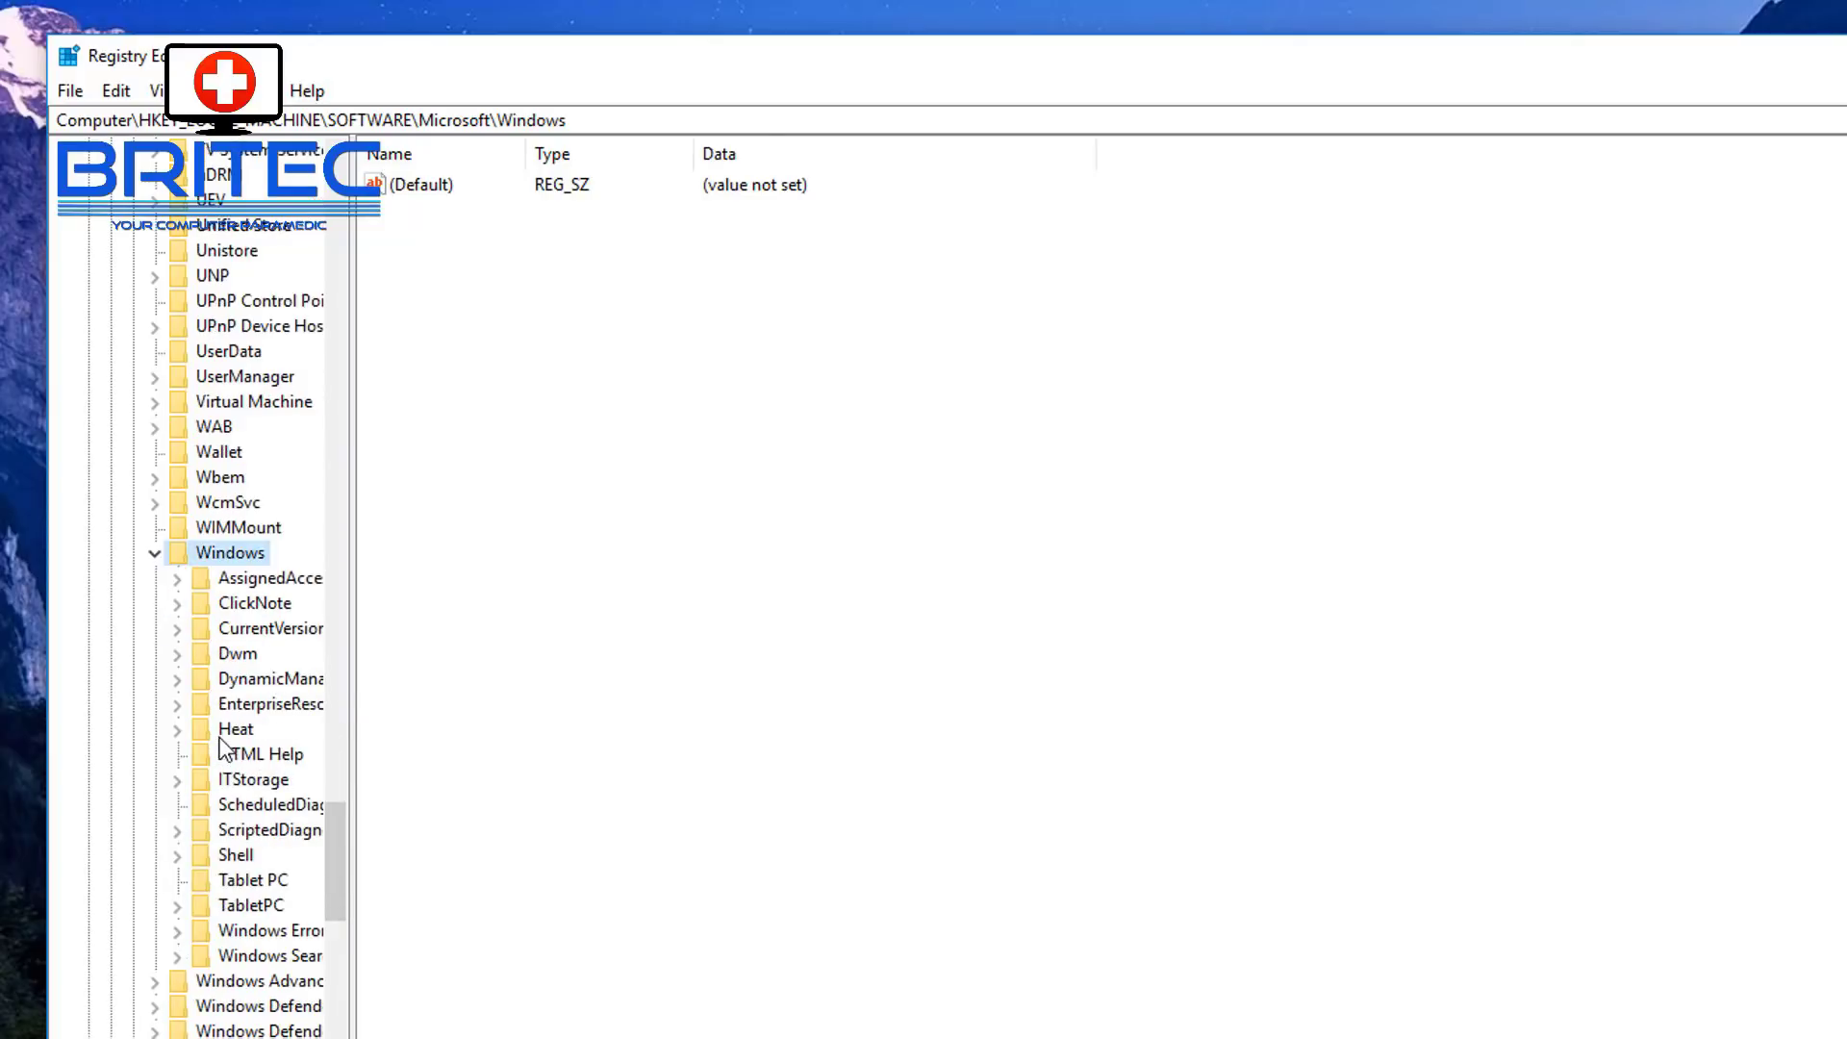
pyautogui.click(279, 631)
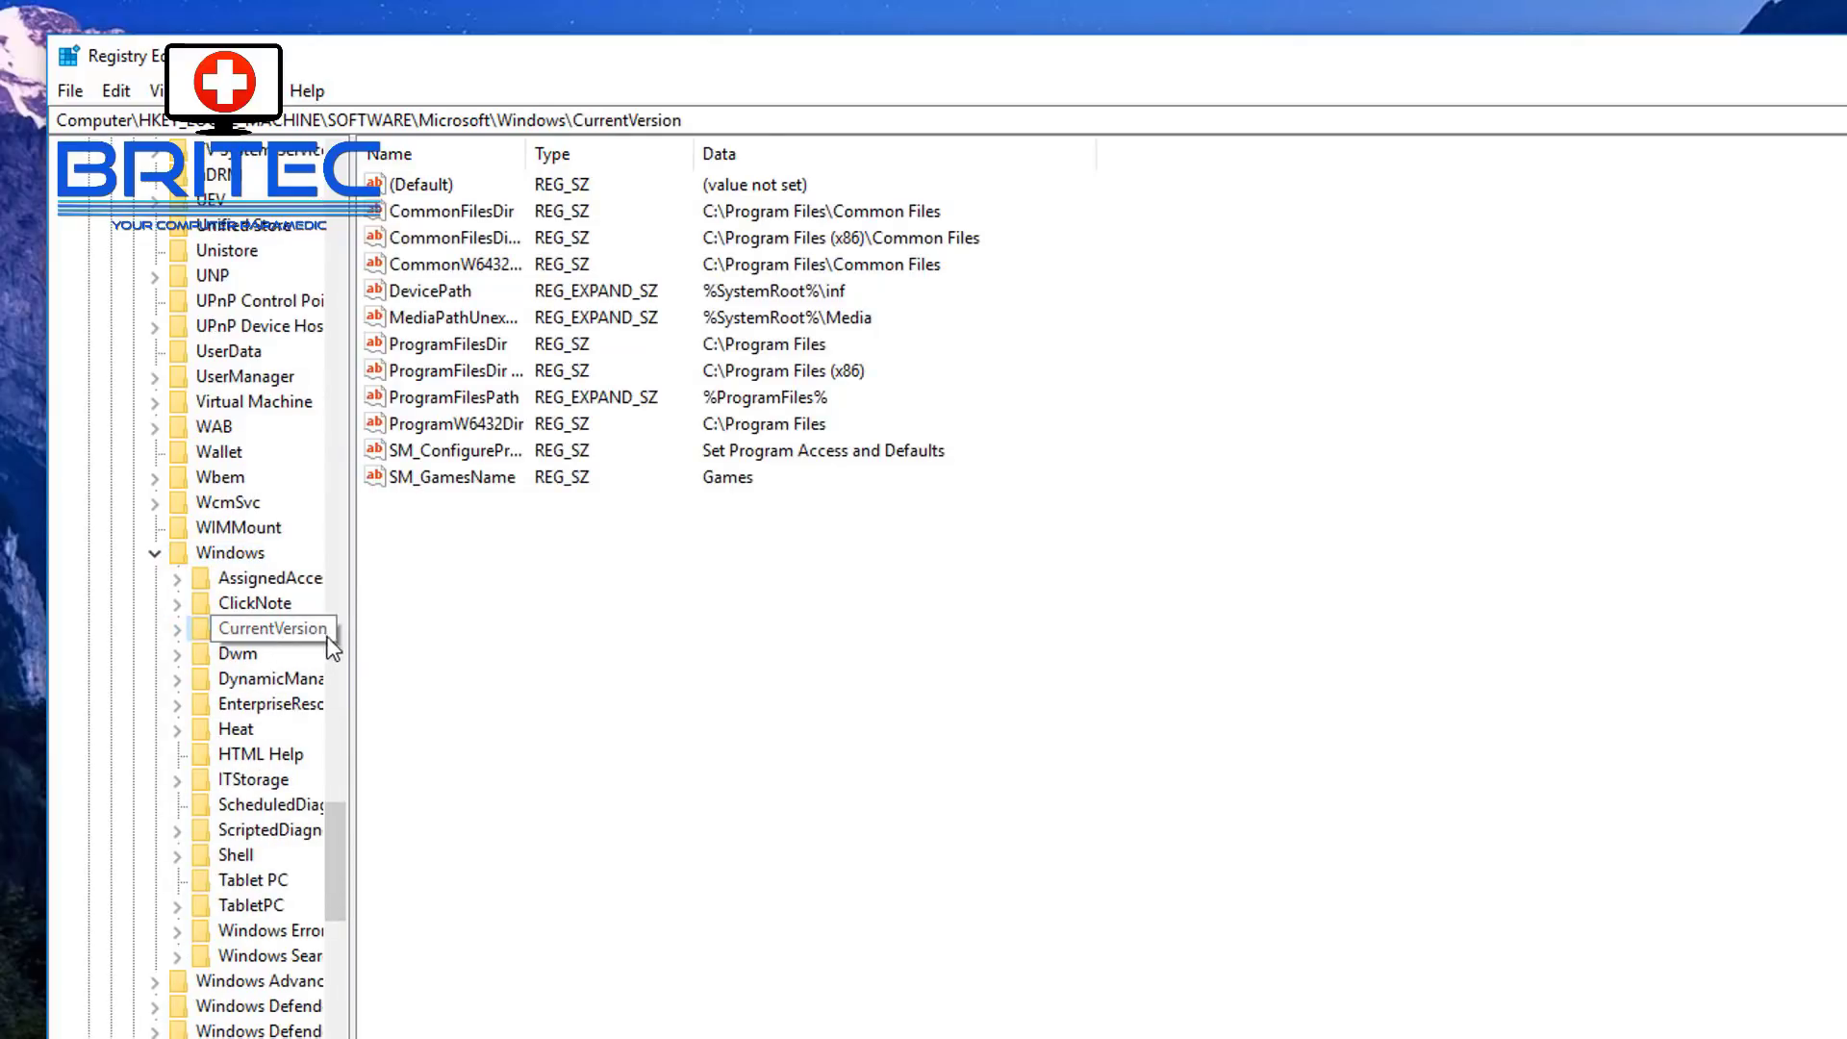
pyautogui.moveTo(353, 631); pyautogui.dragTo(536, 639)
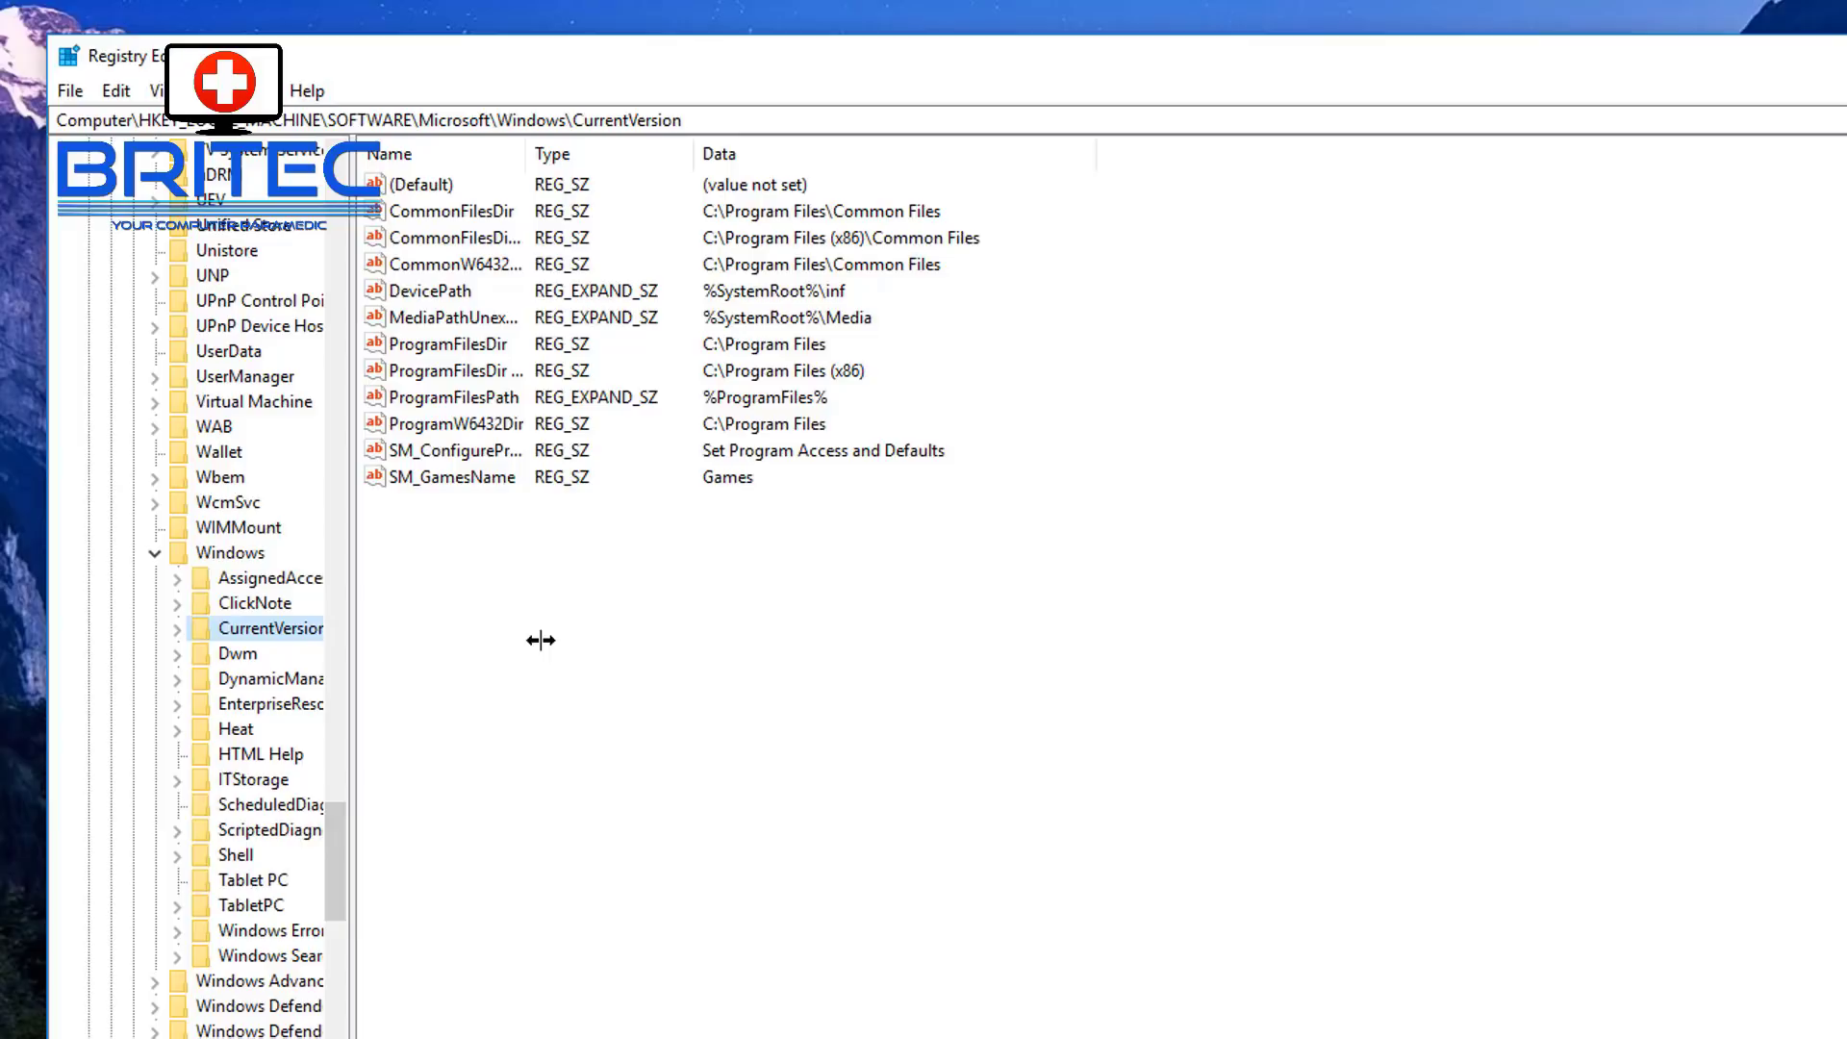
pyautogui.click(178, 631)
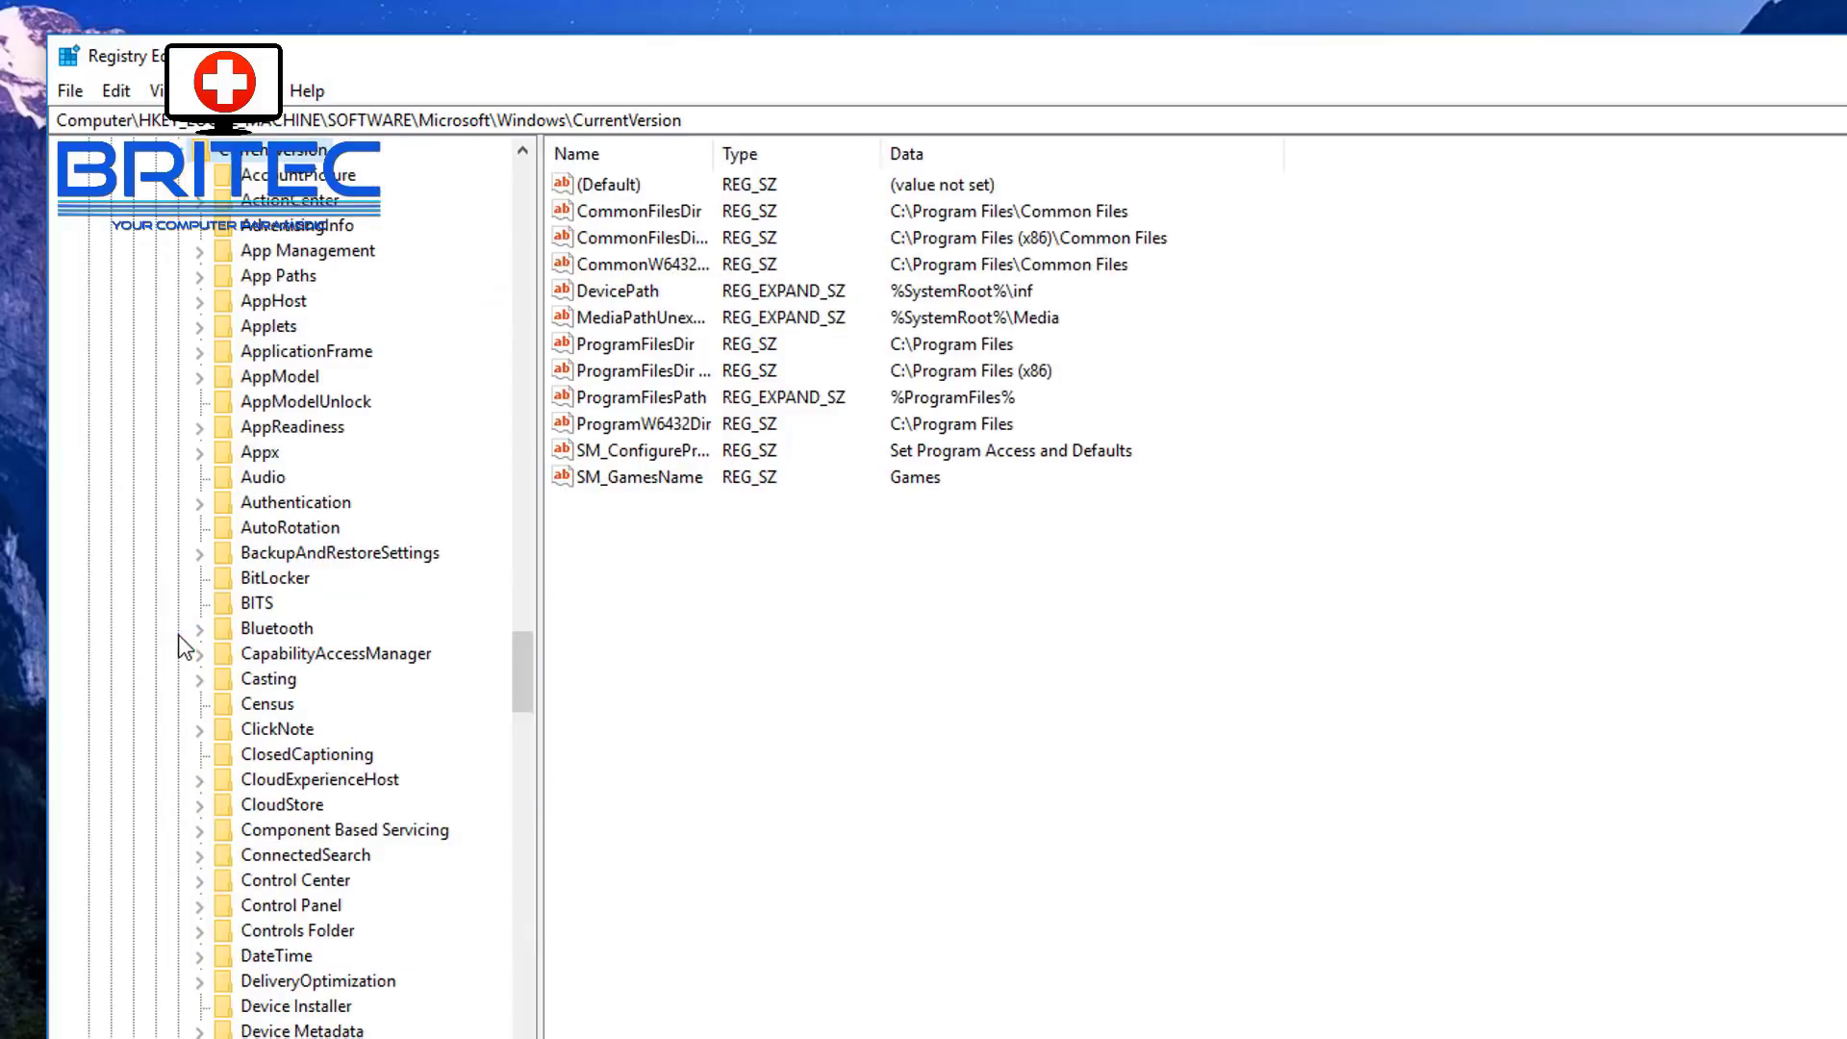
# - Select and expand the WindowsUpdate key under CurrentVersion
pyautogui.scroll(-10, 395, 700)
pyautogui.scroll(-20, 392, 729)
pyautogui.scroll(-11, 360, 835)
pyautogui.scroll(4, 360, 835)
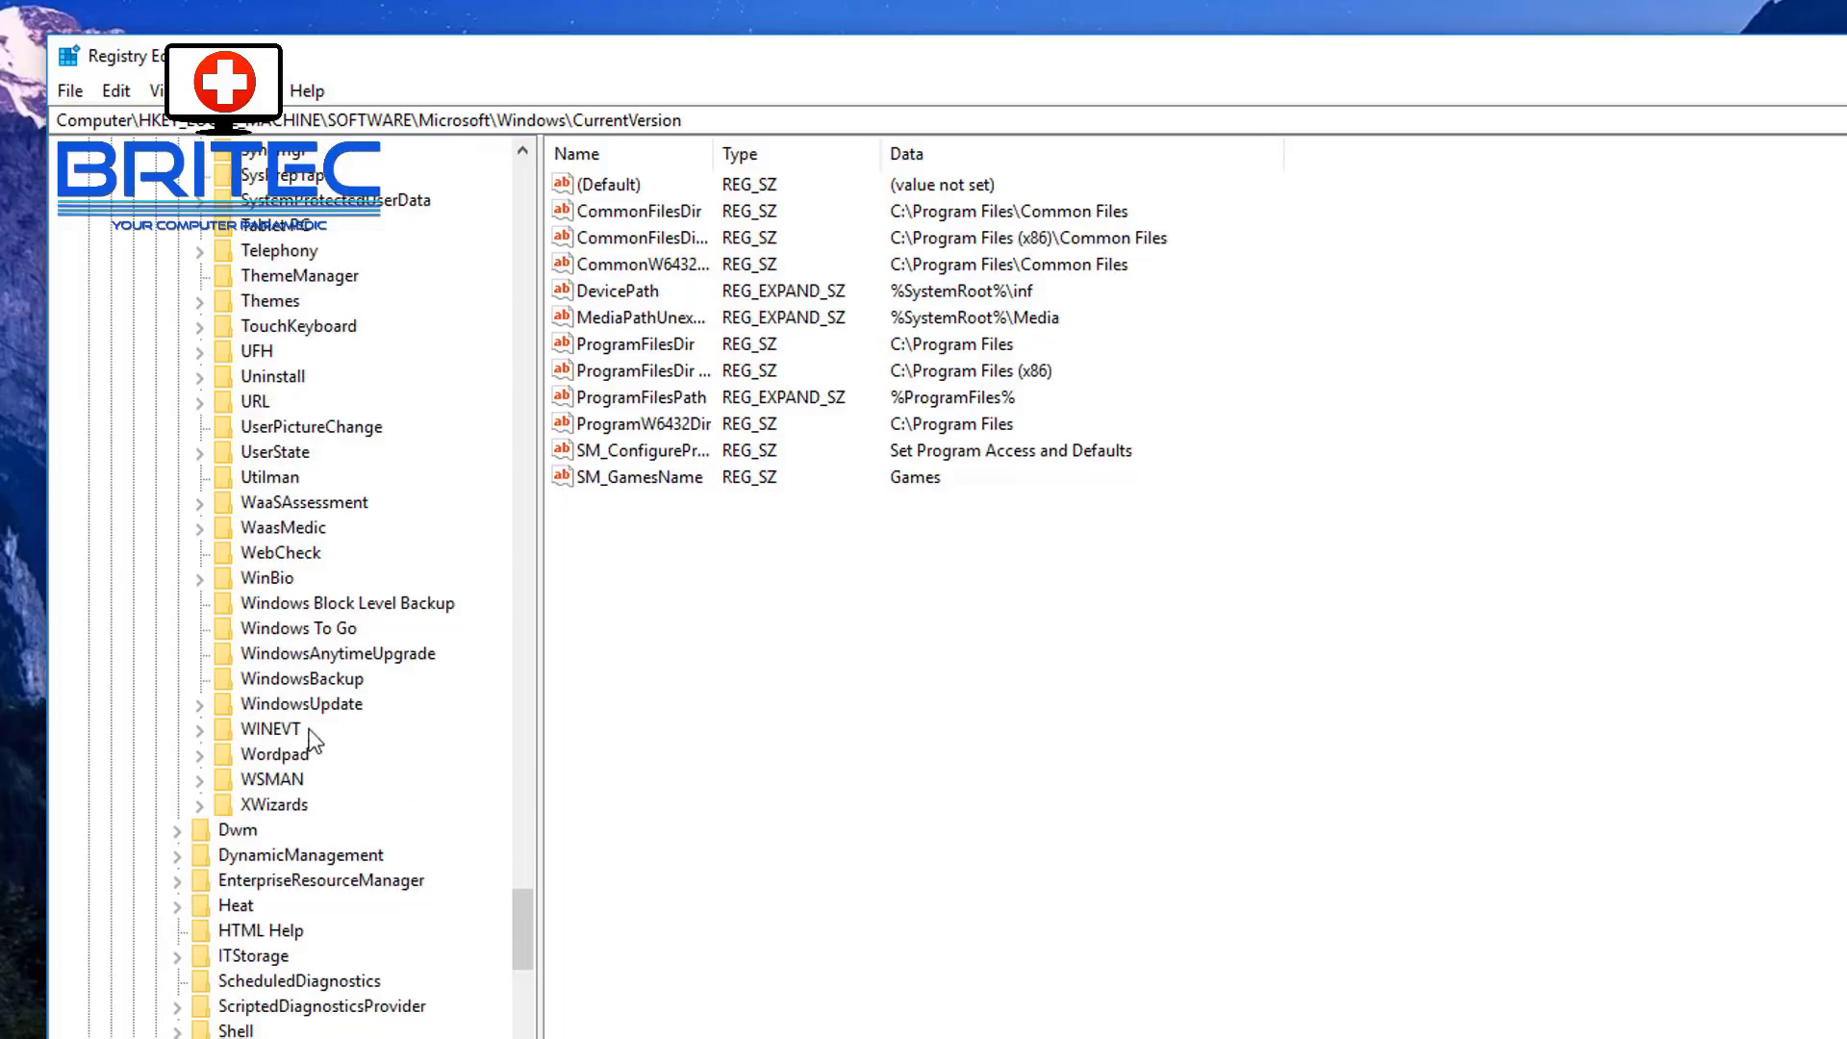
pyautogui.click(322, 703)
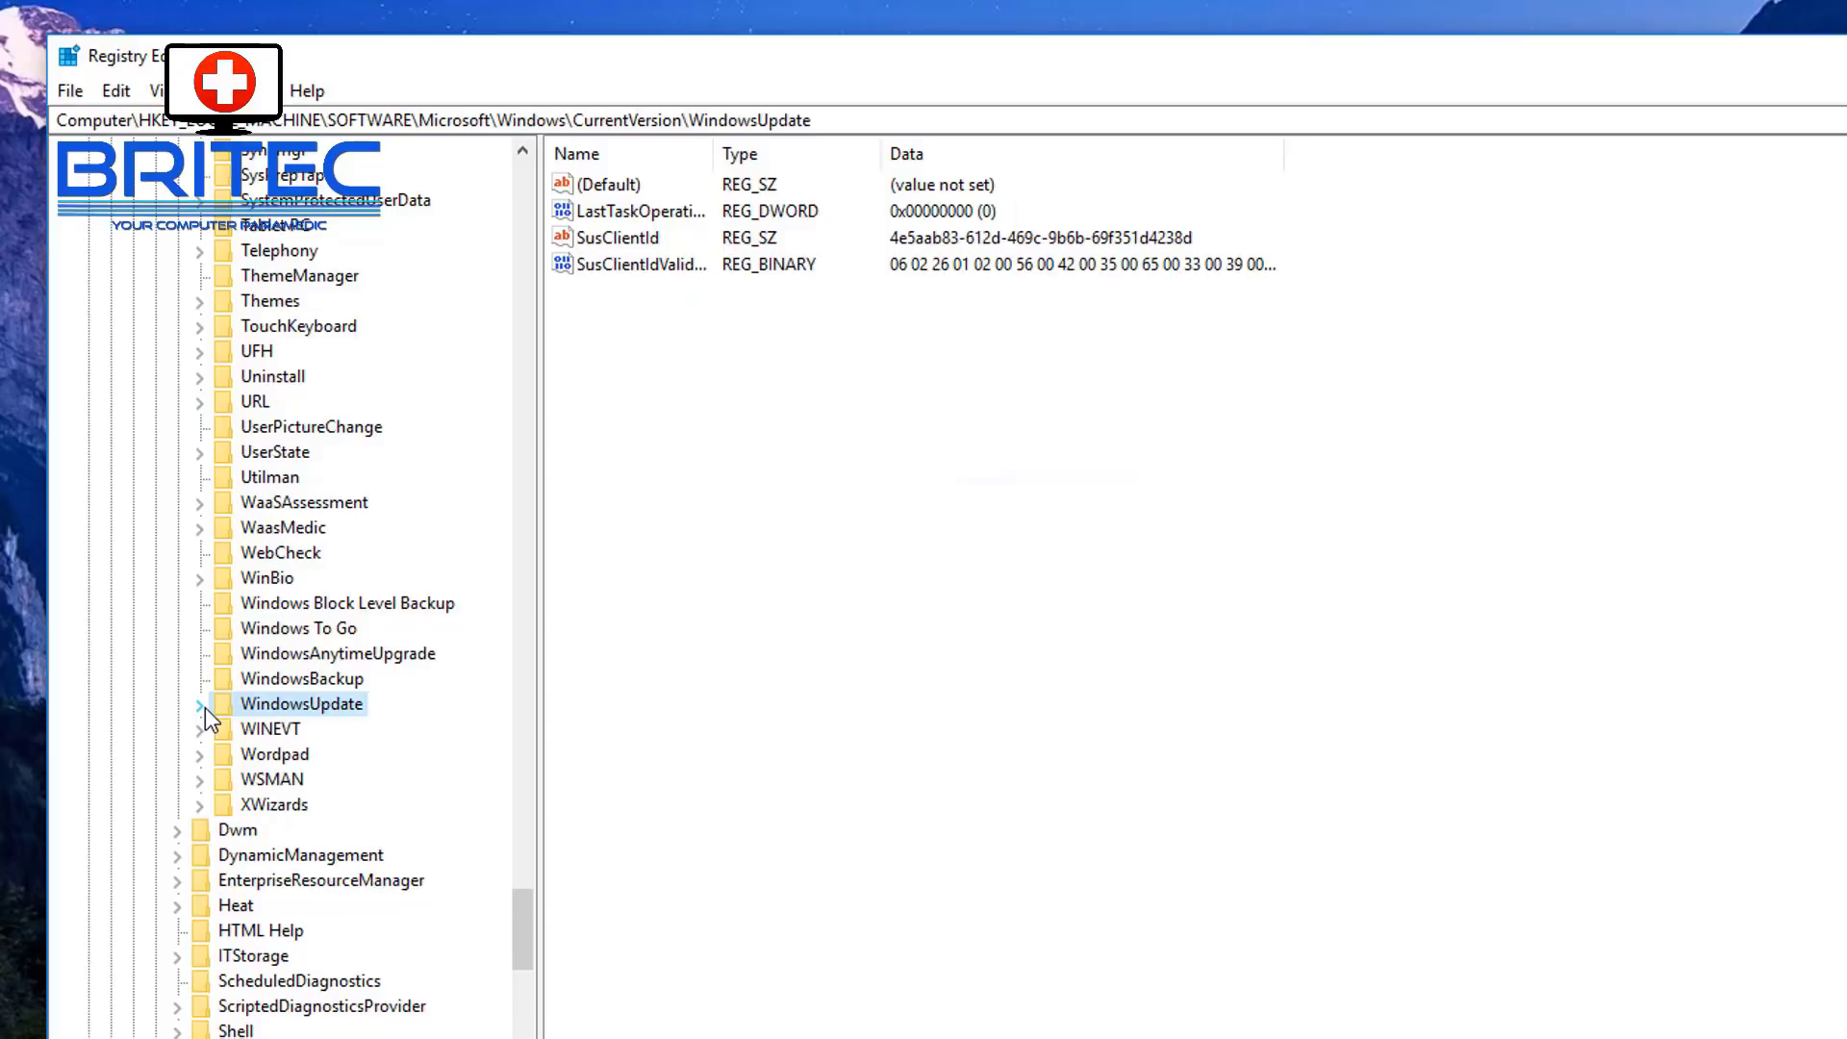
pyautogui.click(202, 705)
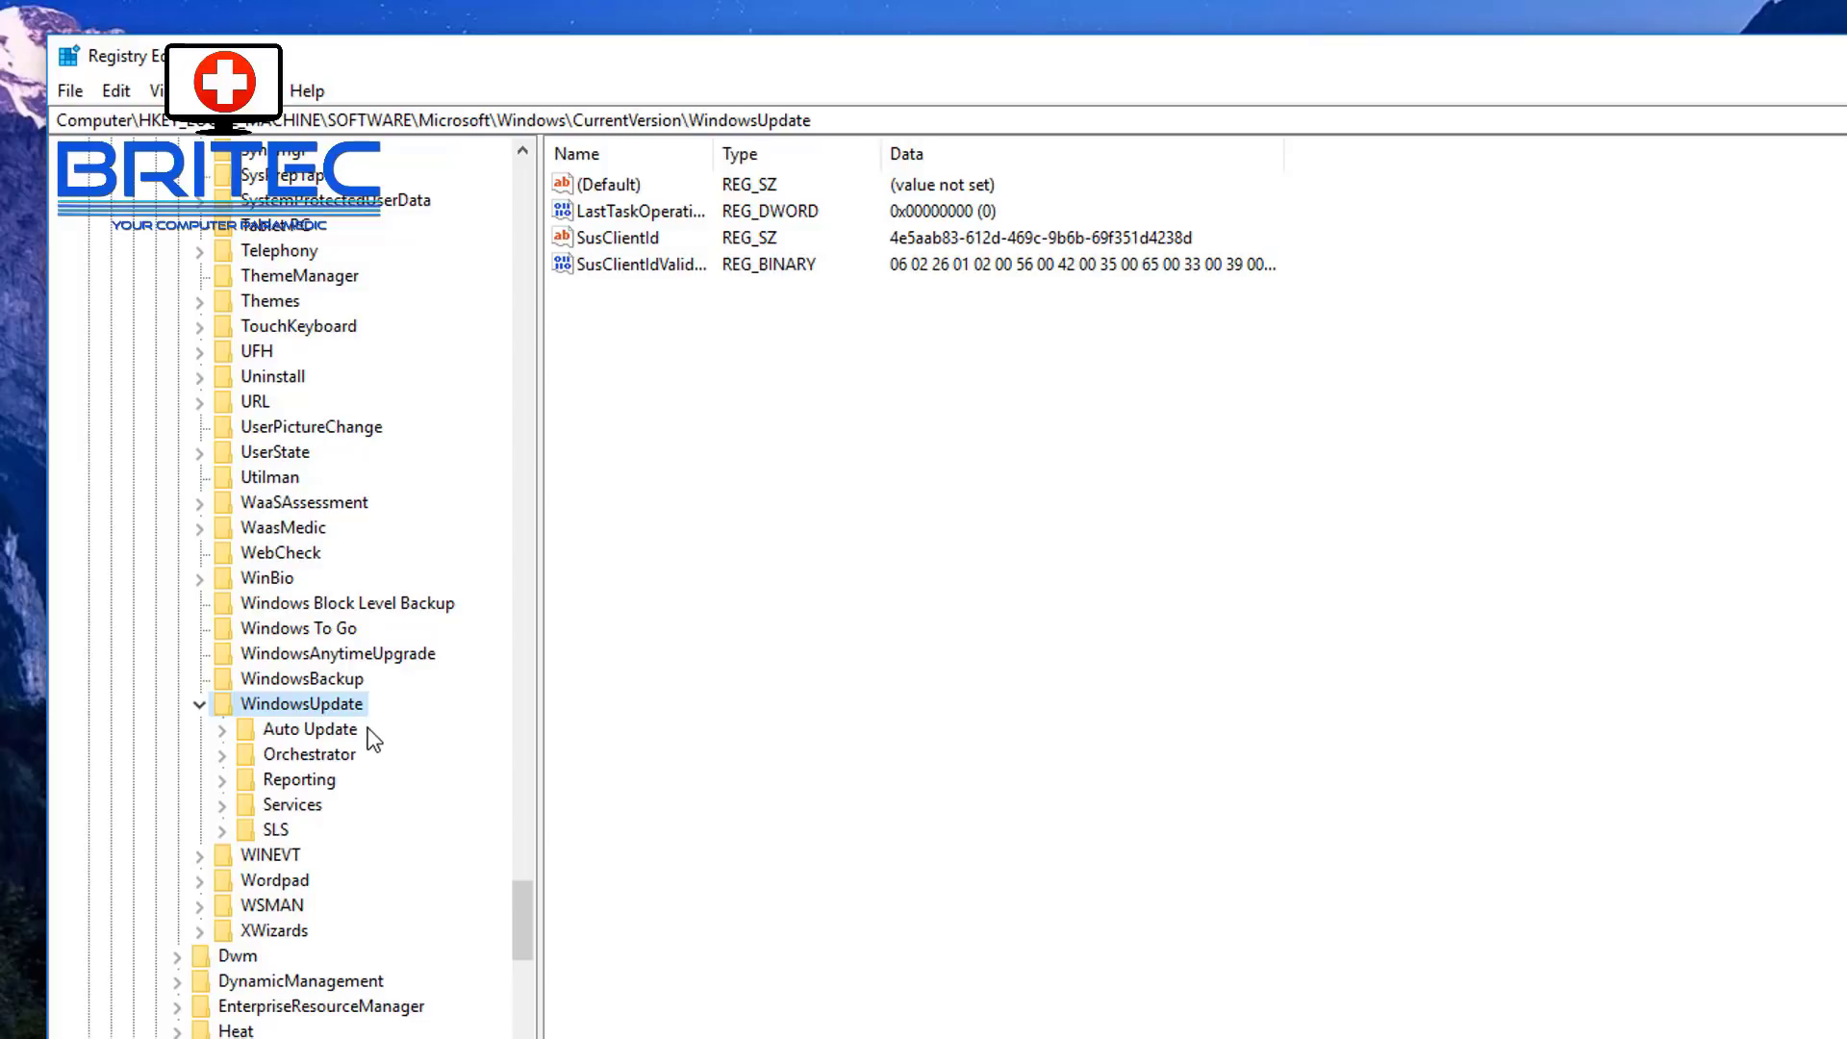
# - Create a new key named OSUpgrade under WindowsUpdate
pyautogui.rightClick(327, 710)
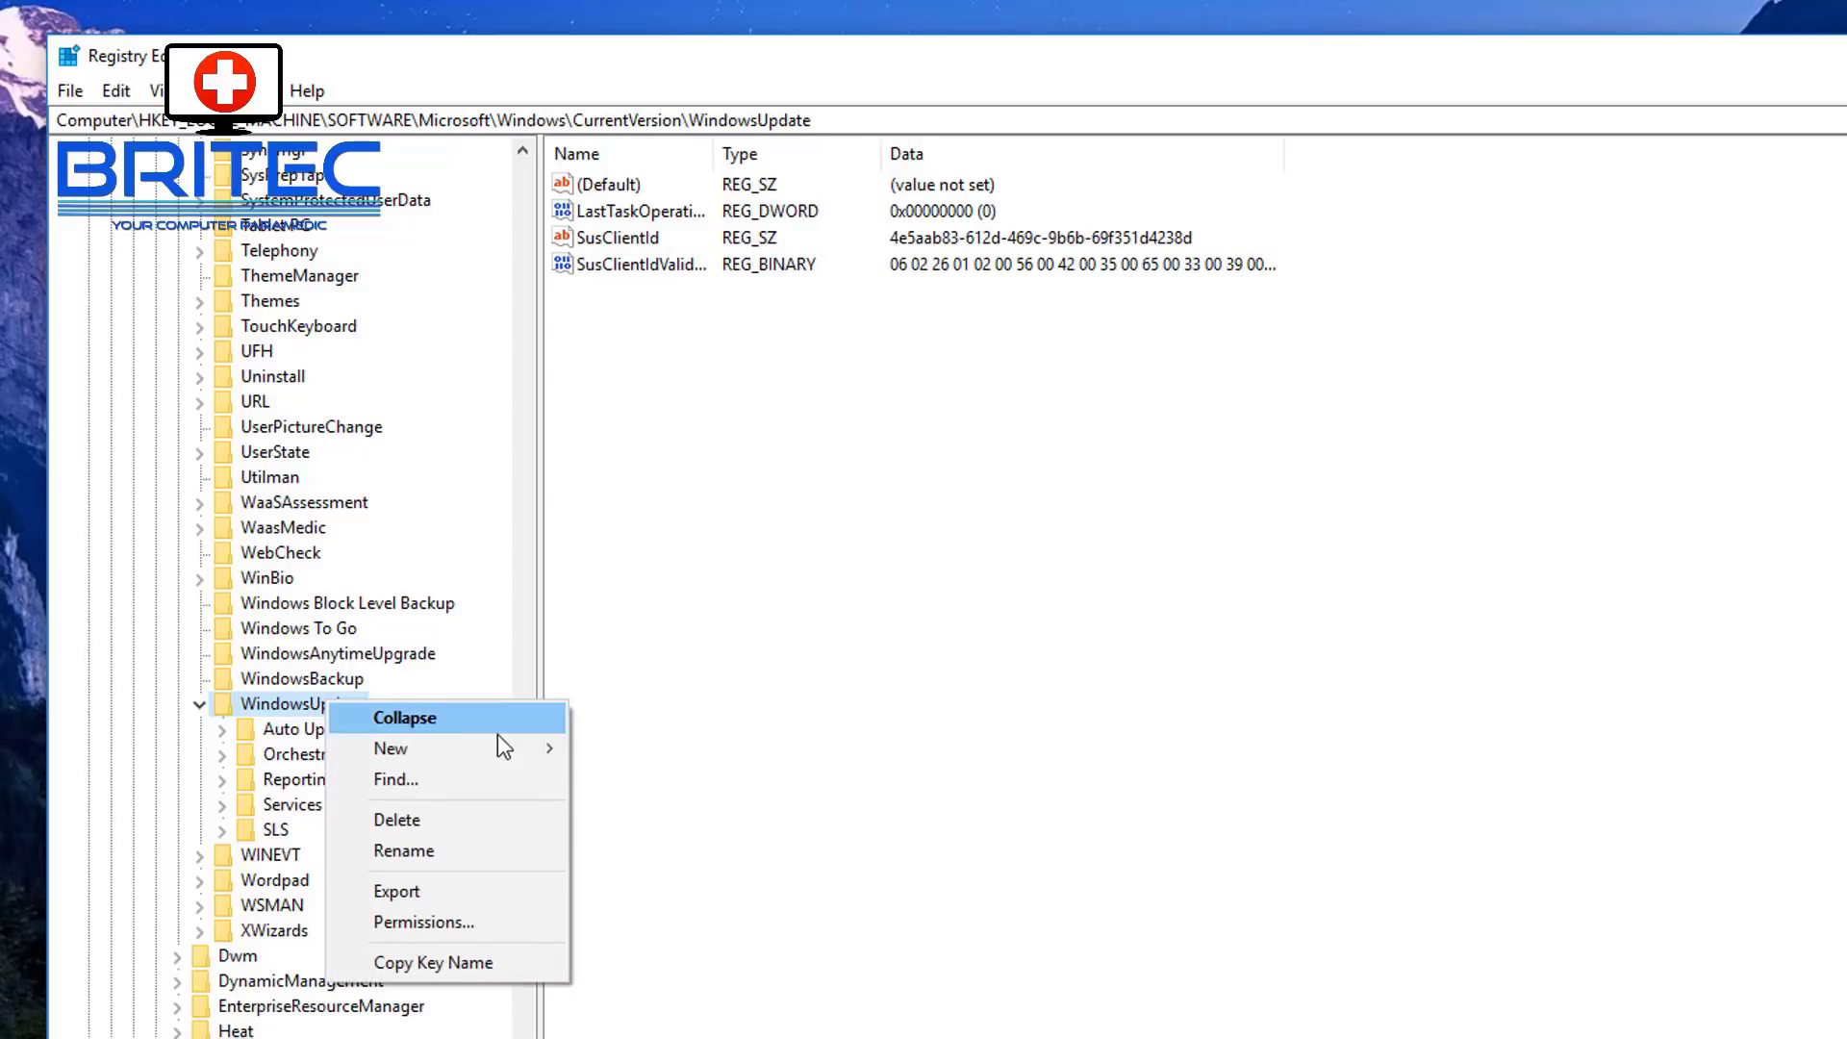
pyautogui.moveTo(498, 747)
pyautogui.click(689, 749)
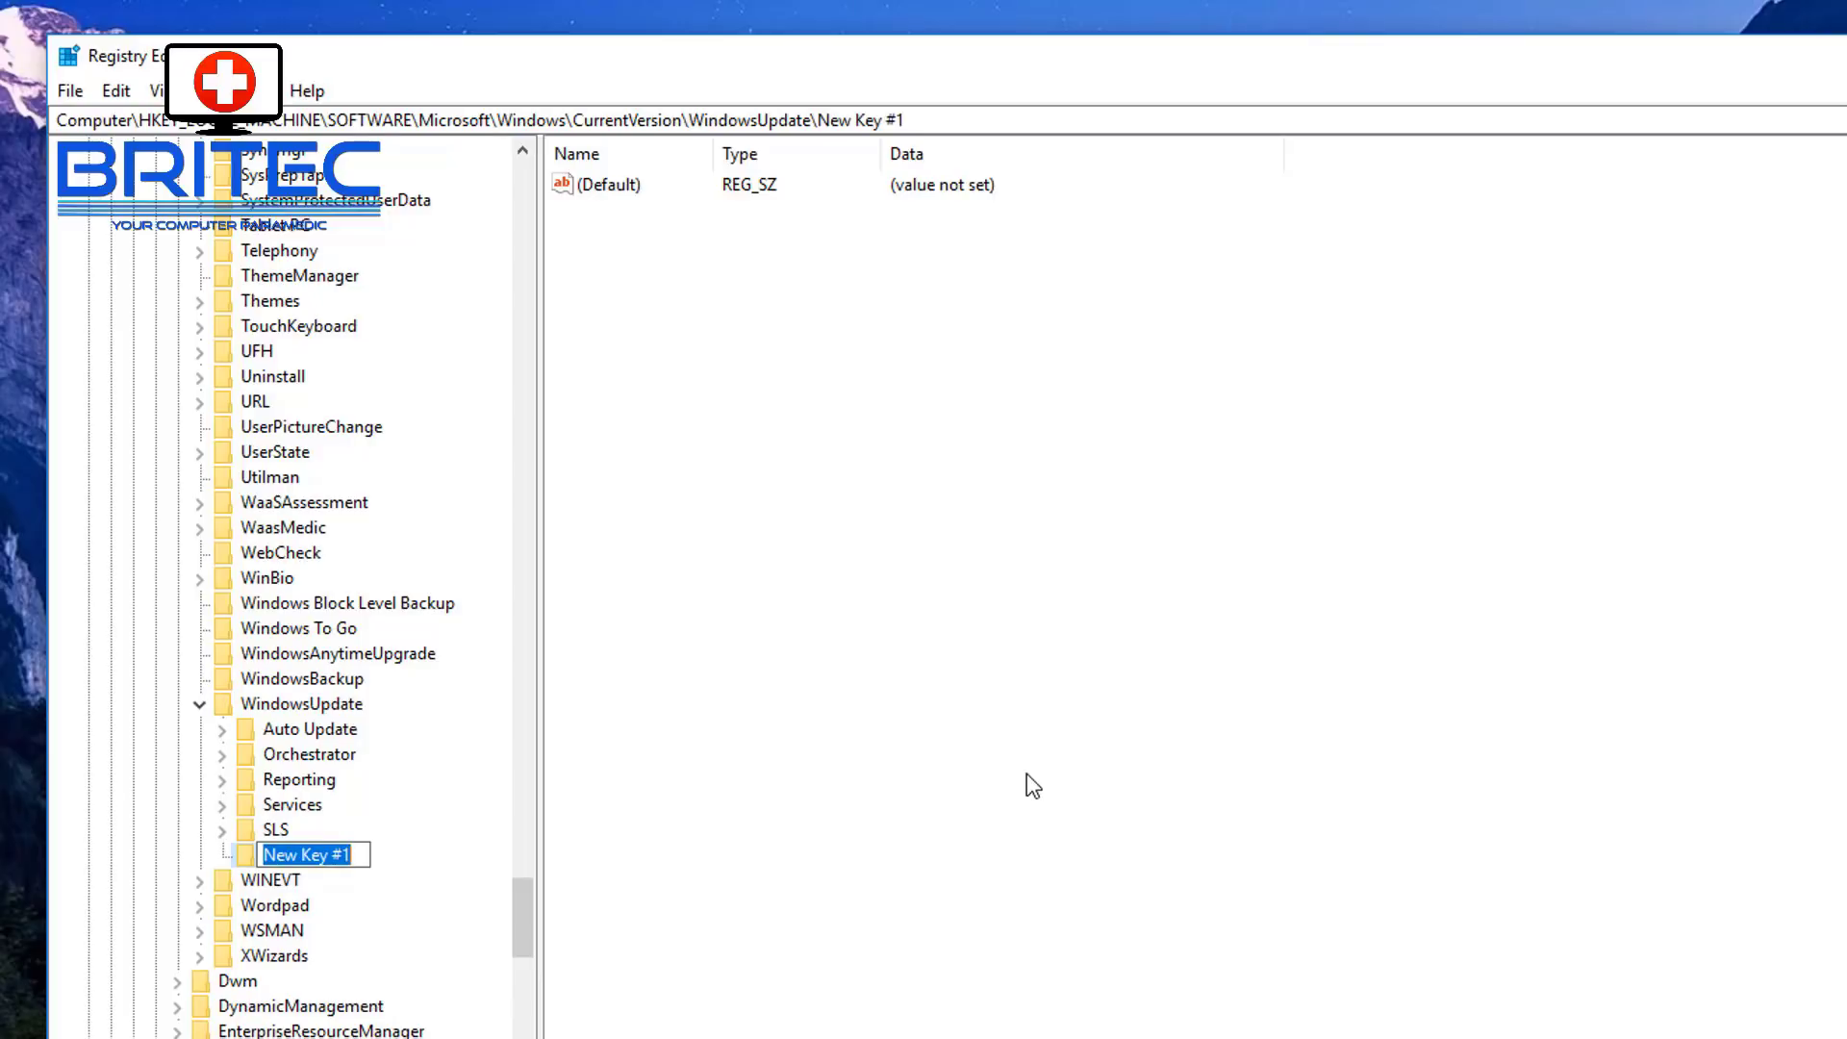
pyautogui.write('OSUpgrade')
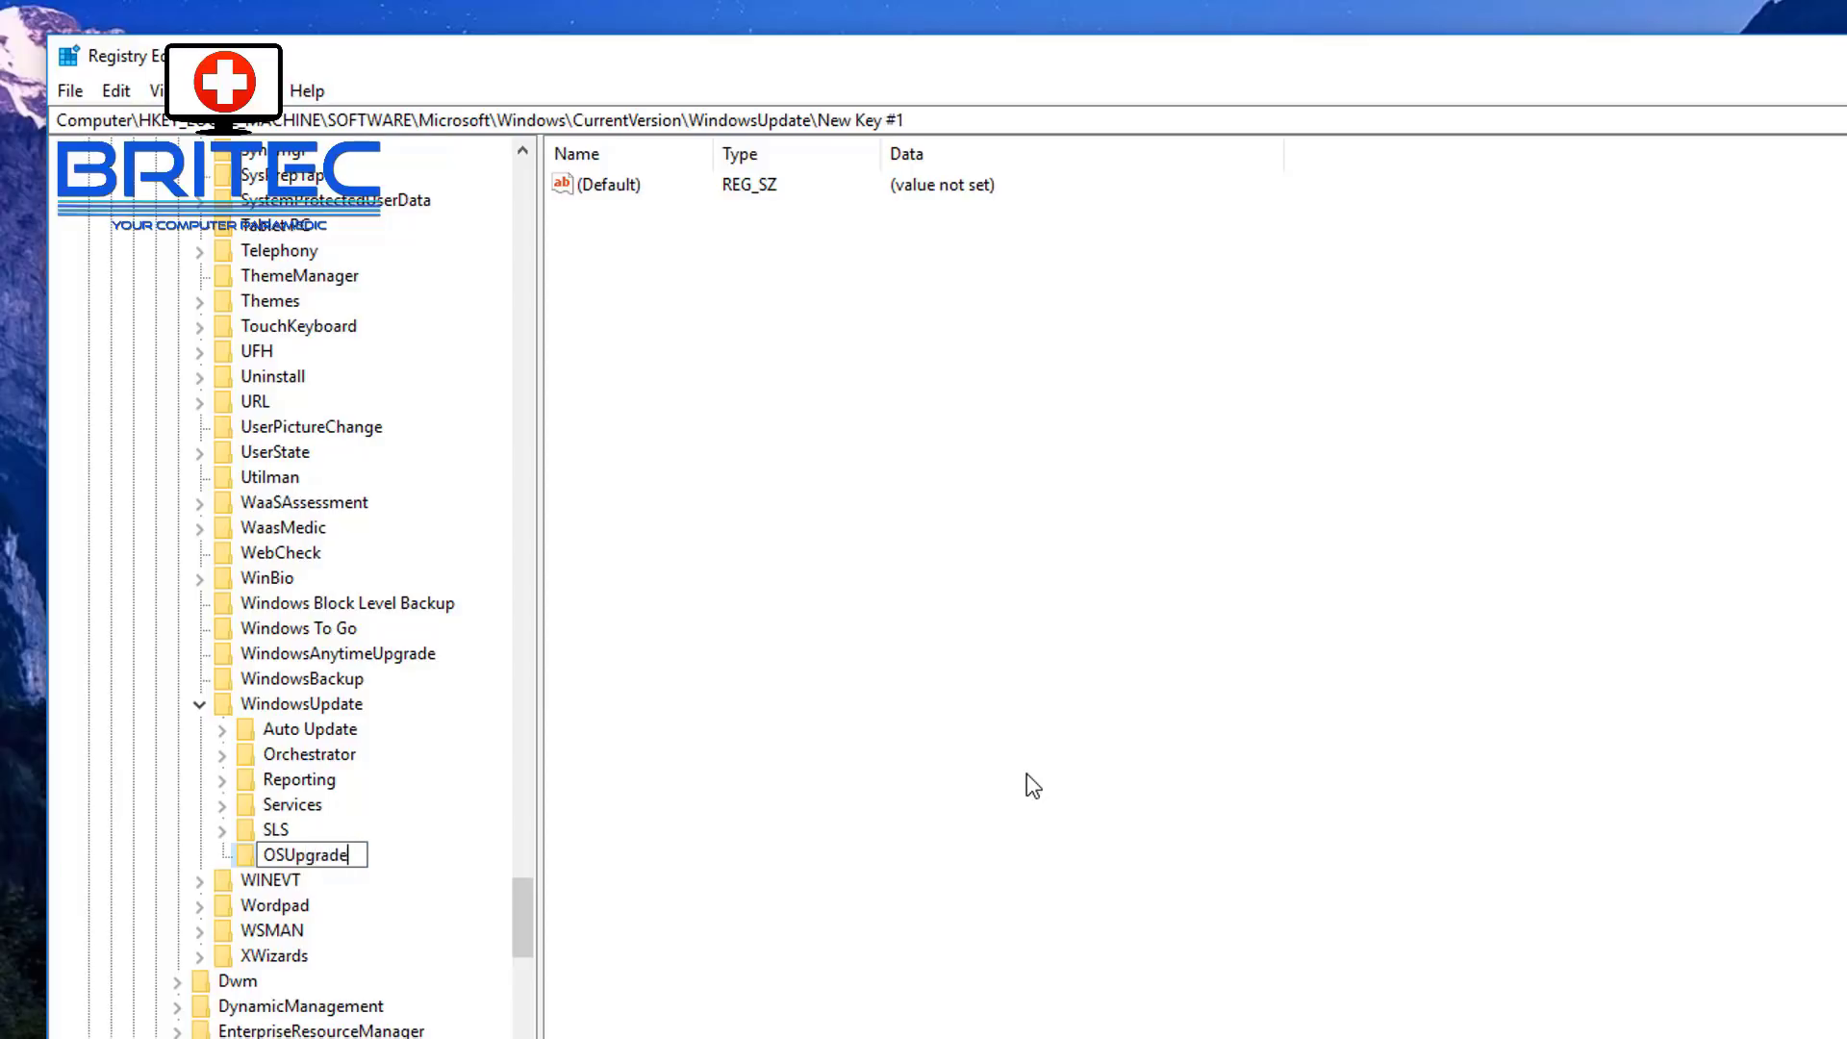
pyautogui.press('Return')
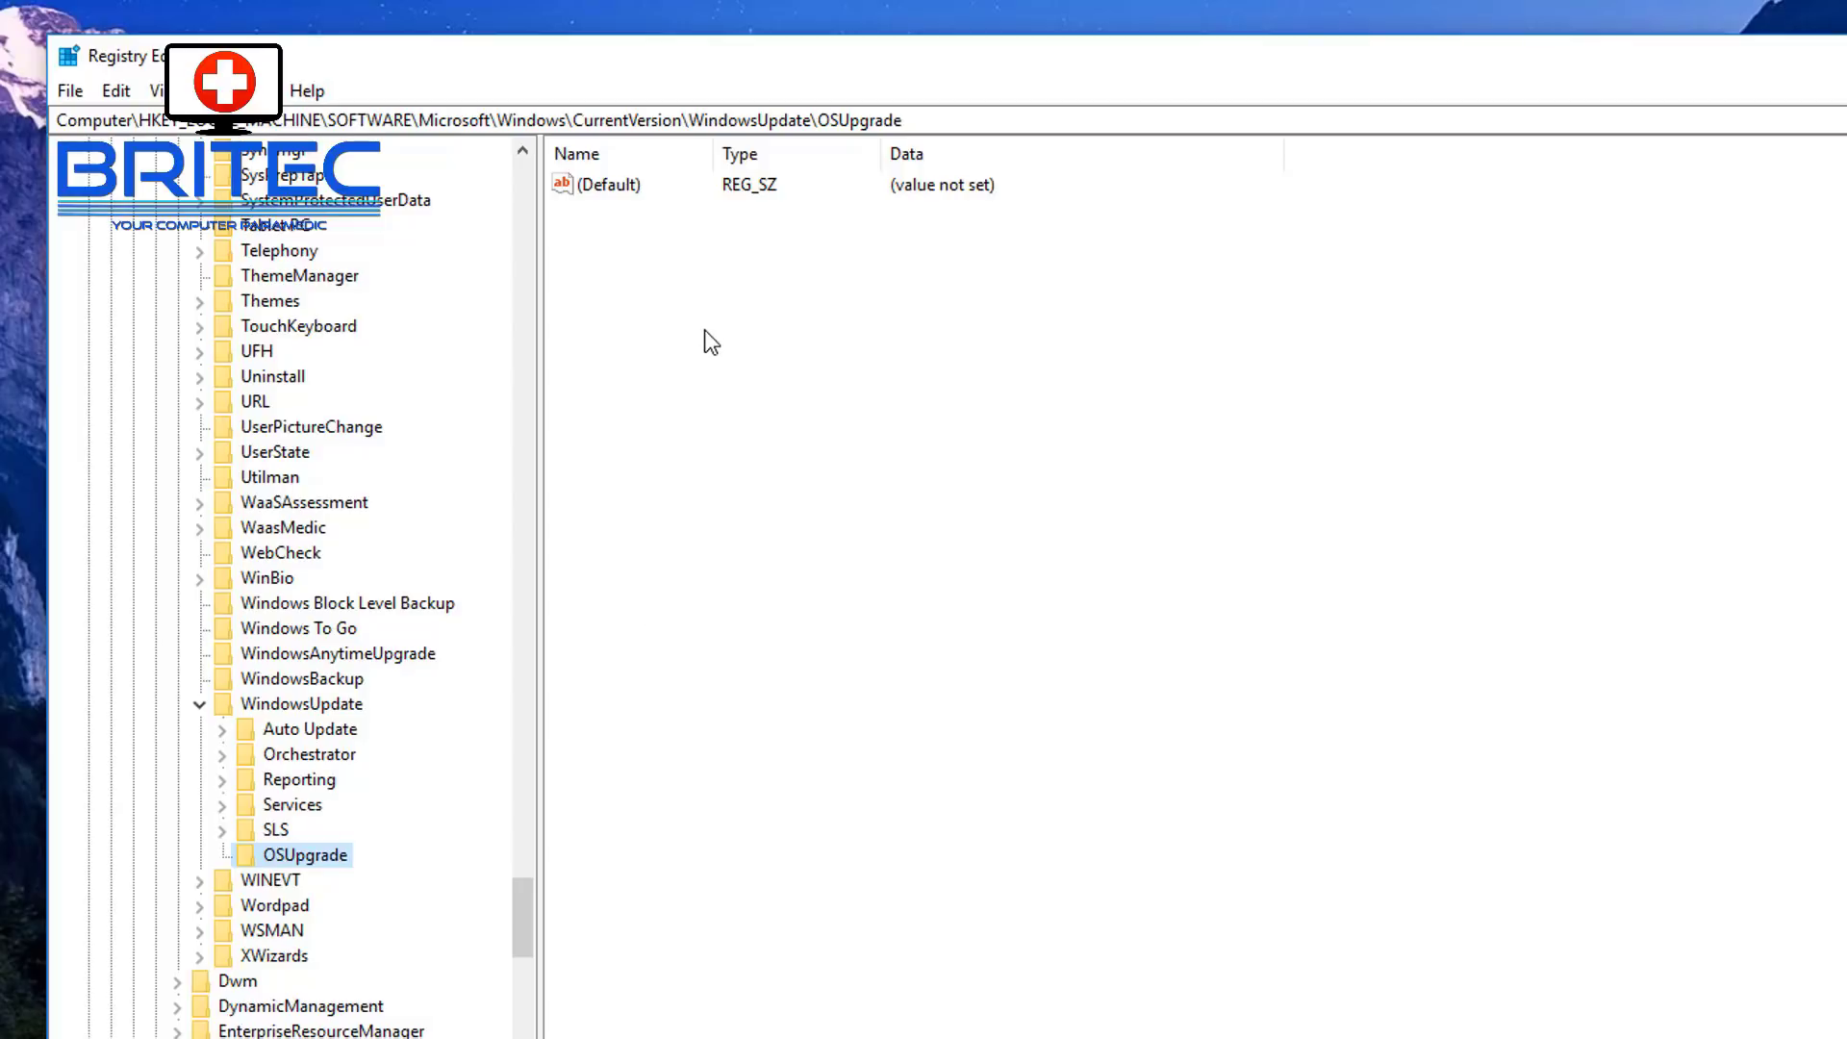
# - Create a DWORD (32-bit) value named AllowOSUpgrade in the OSUpgrade key
pyautogui.rightClick(673, 350)
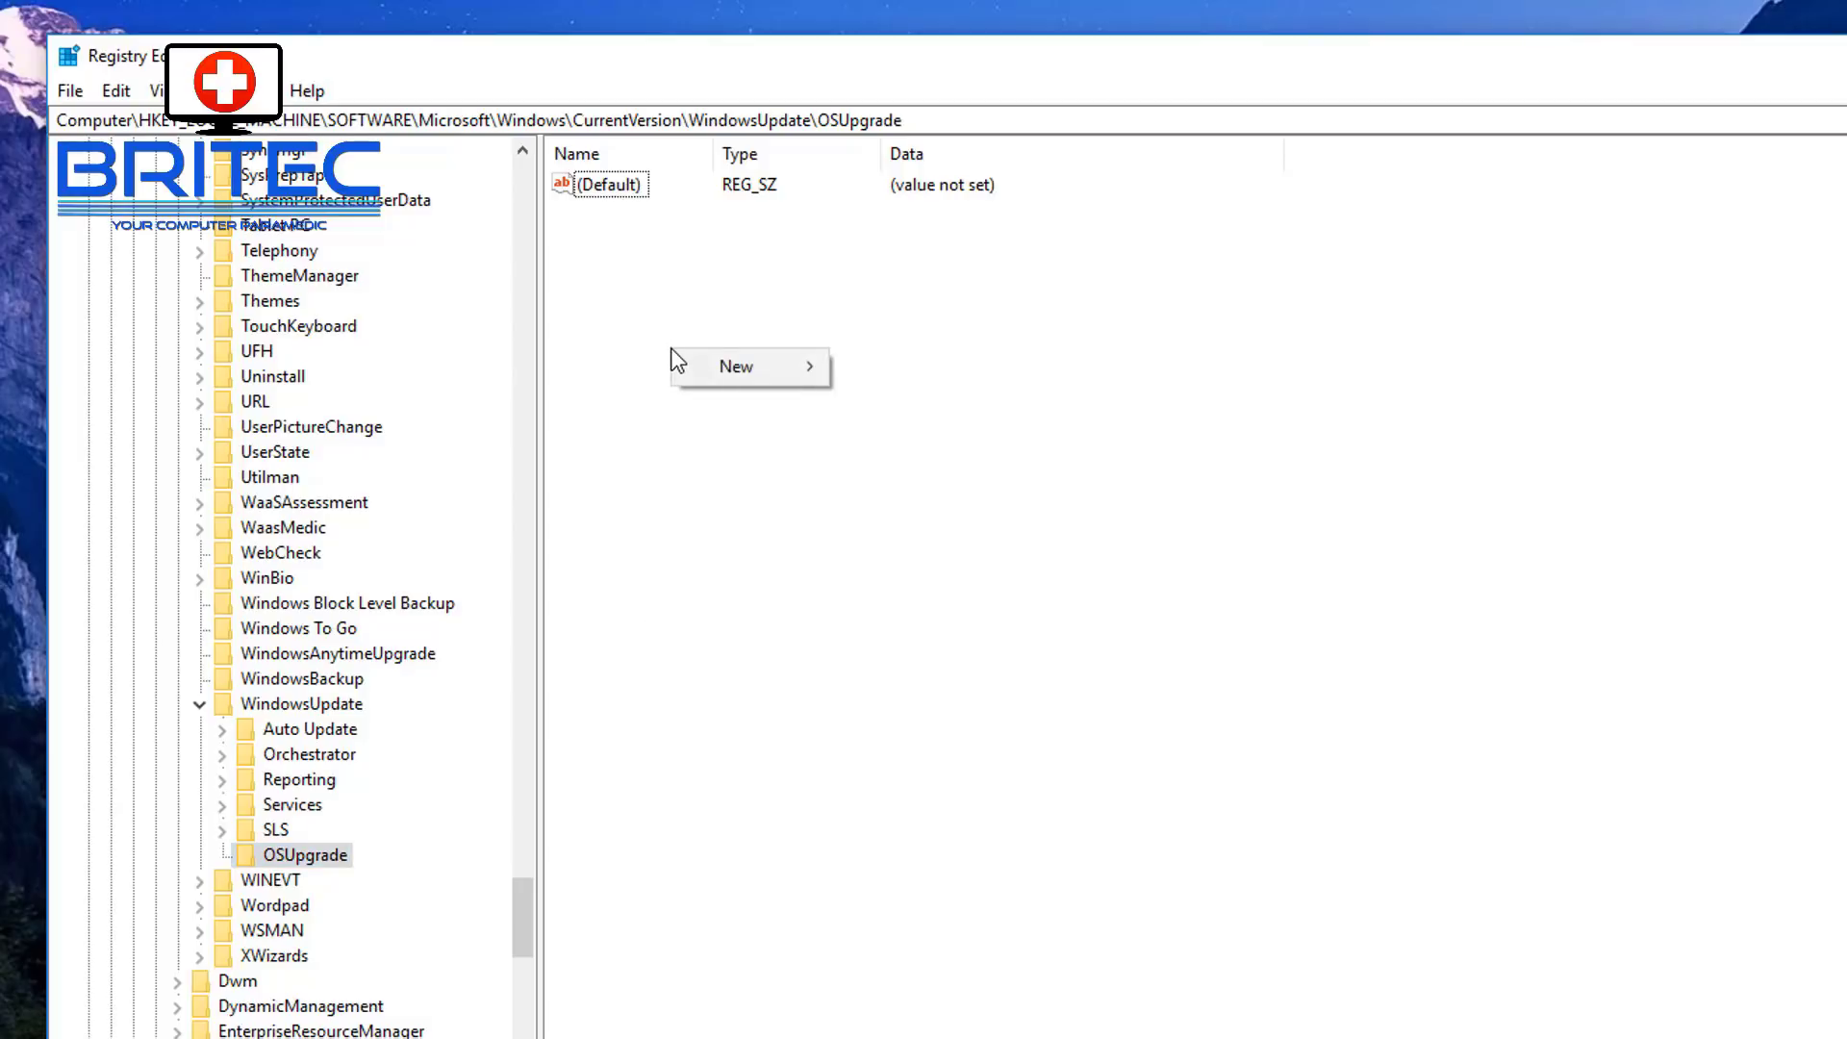
pyautogui.moveTo(799, 372)
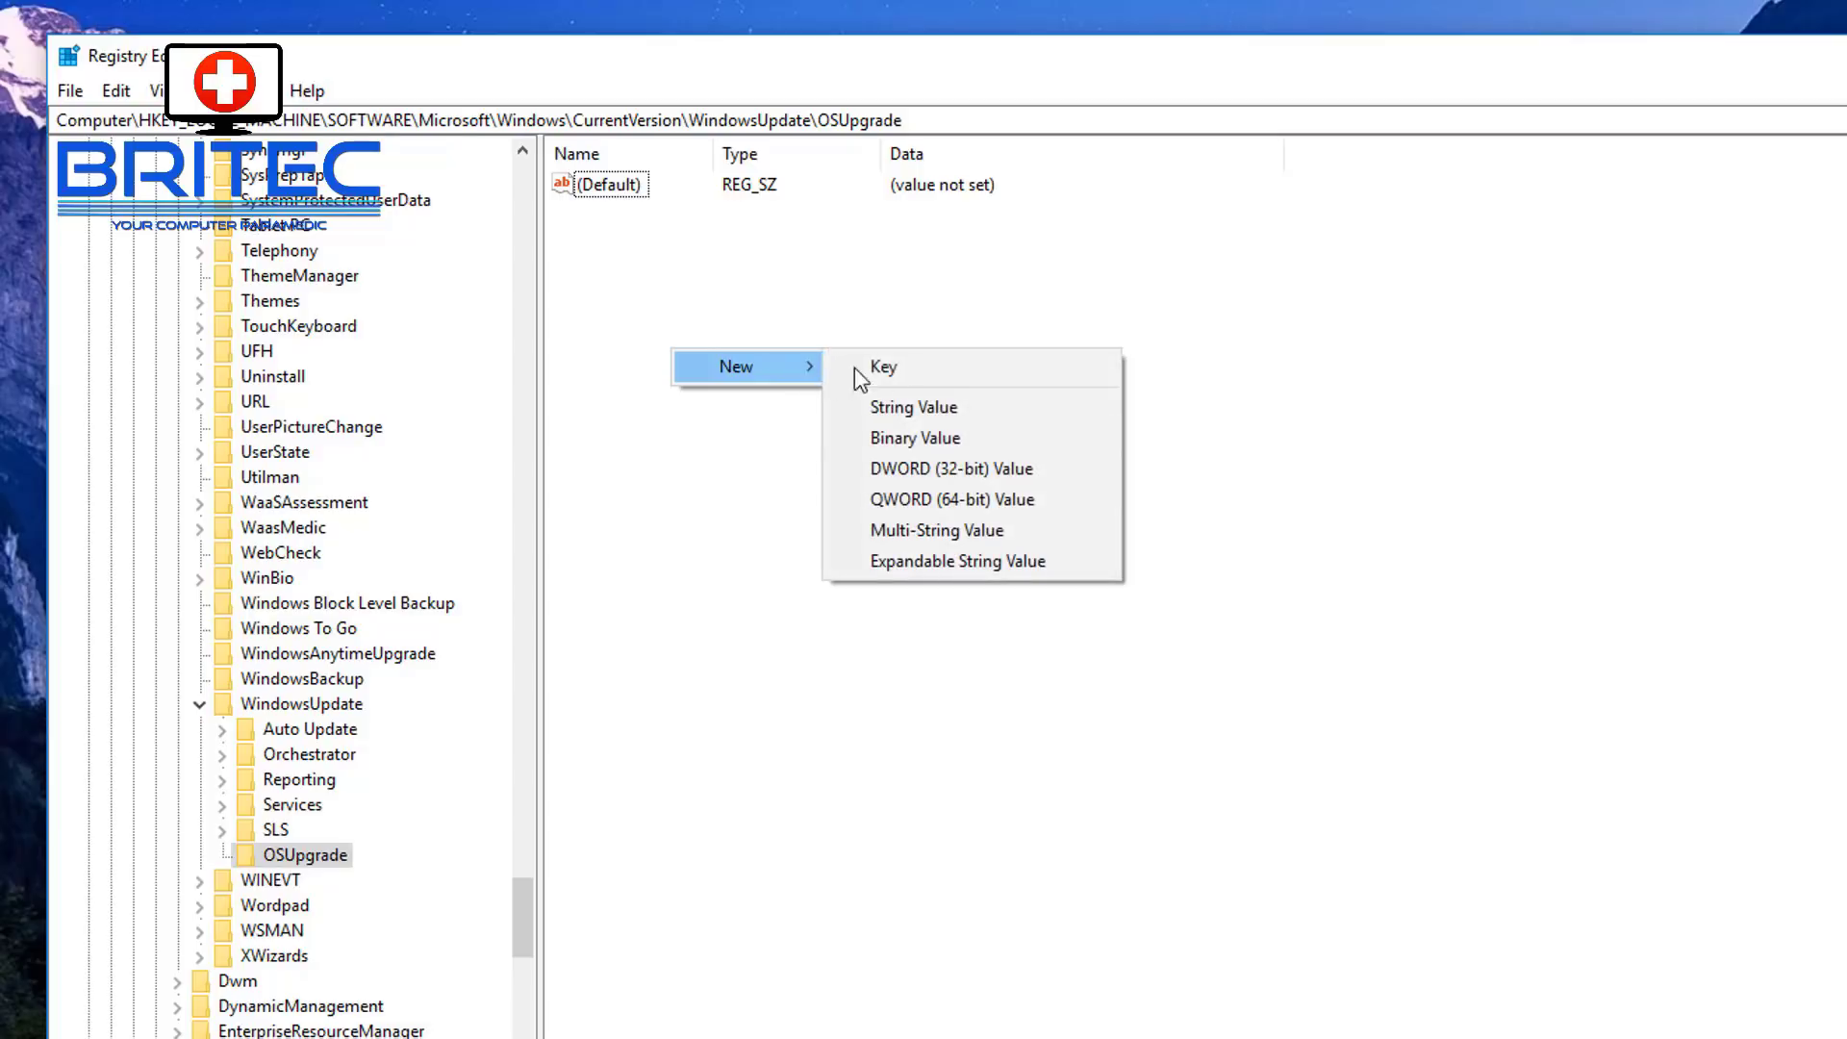
pyautogui.click(944, 472)
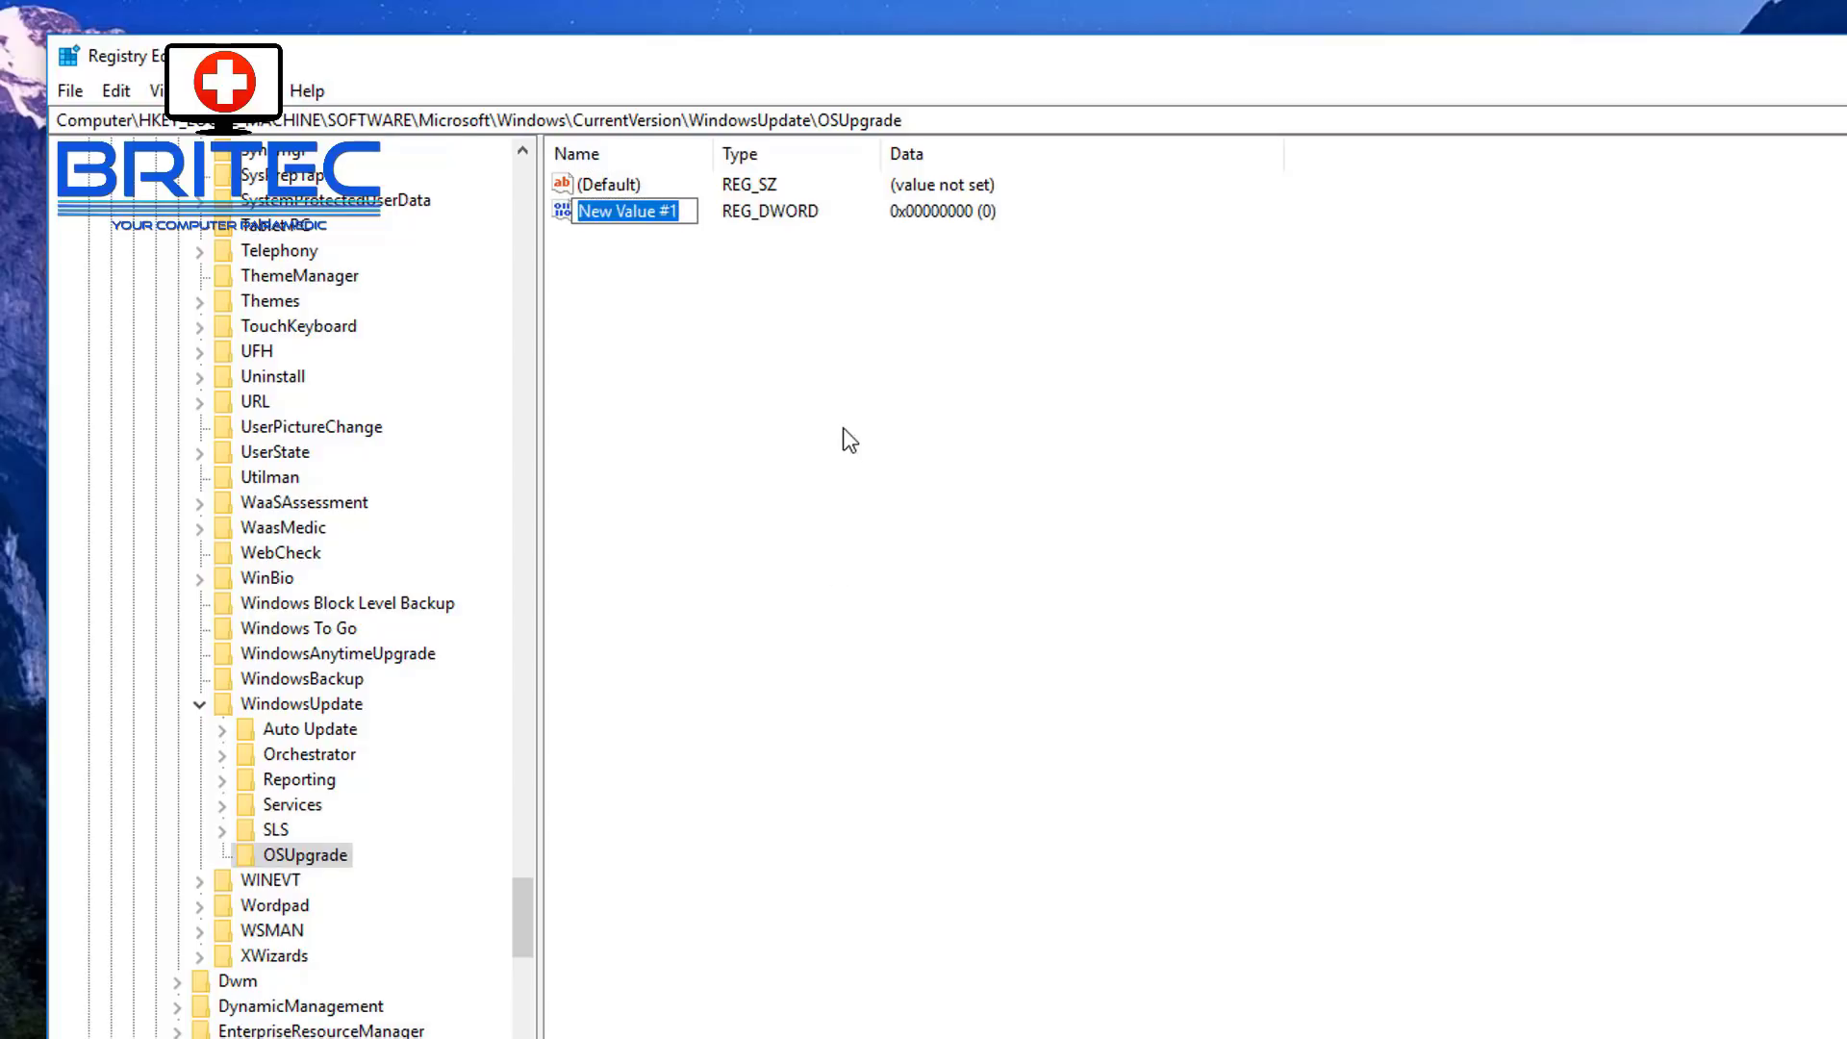
pyautogui.write('A')
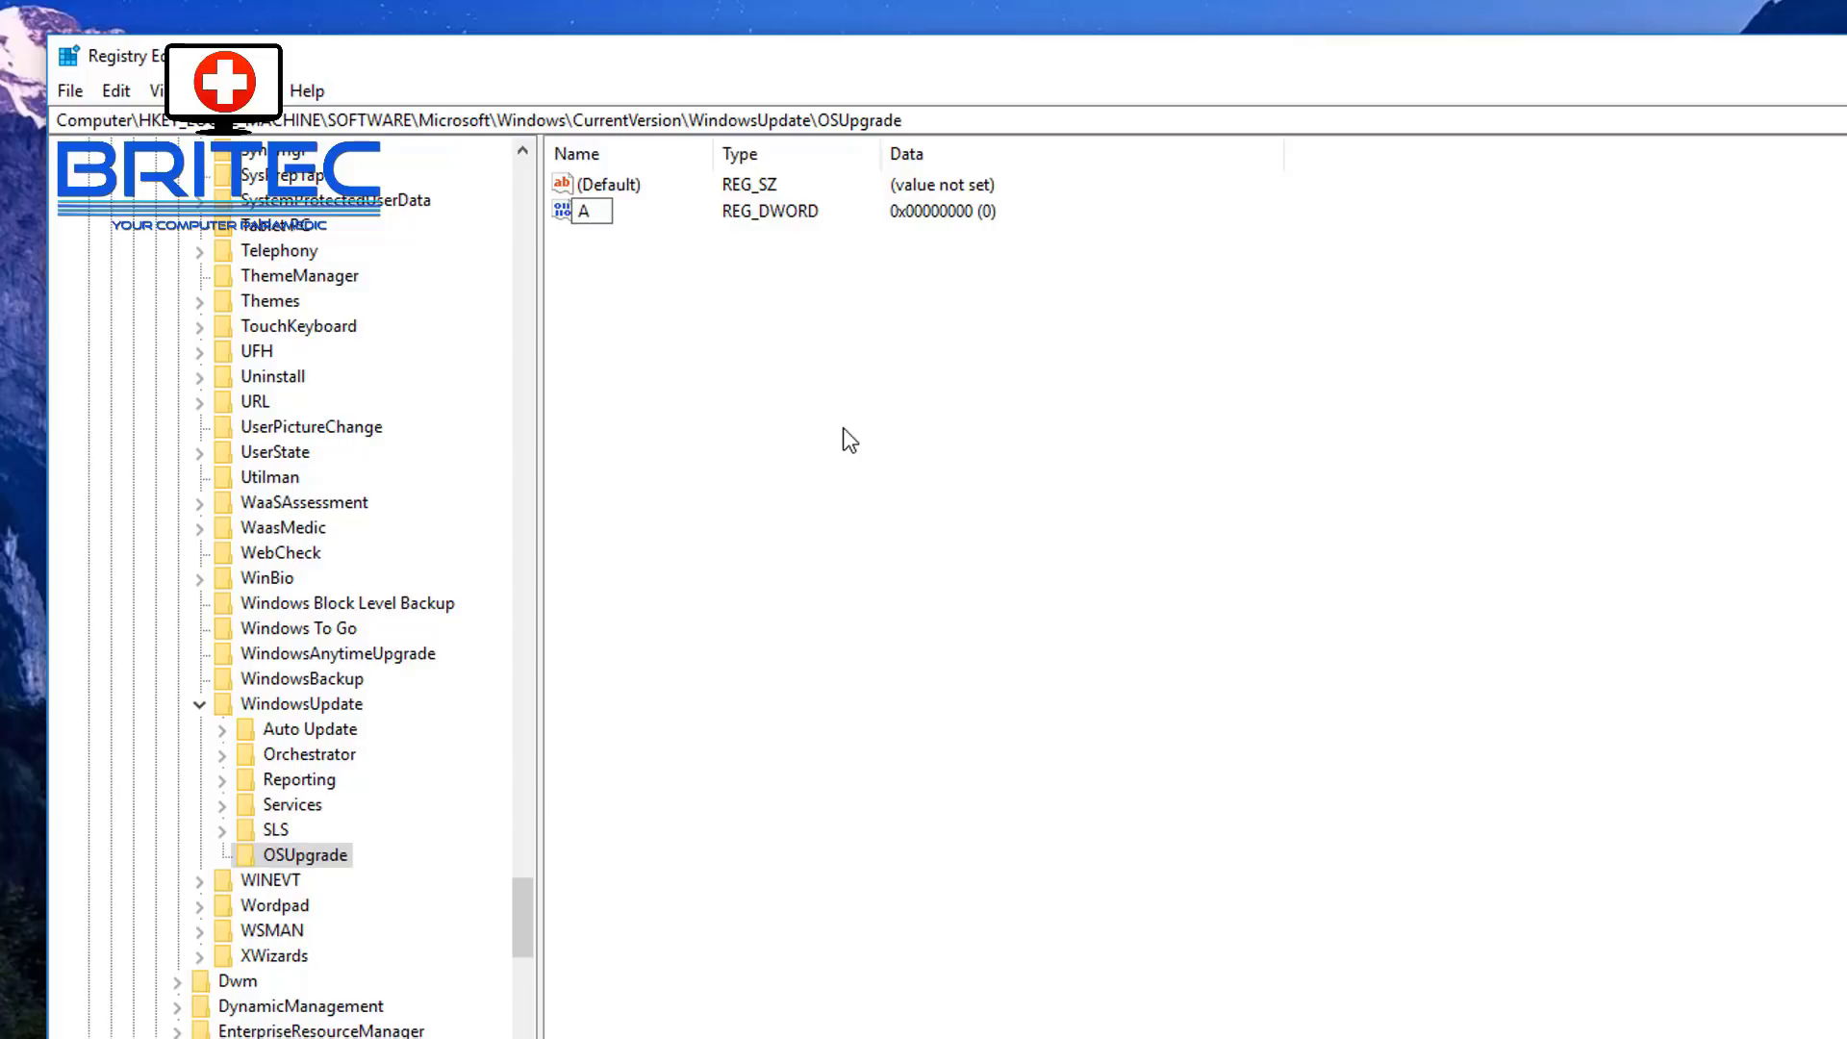
pyautogui.write('llowOSUpgrade')
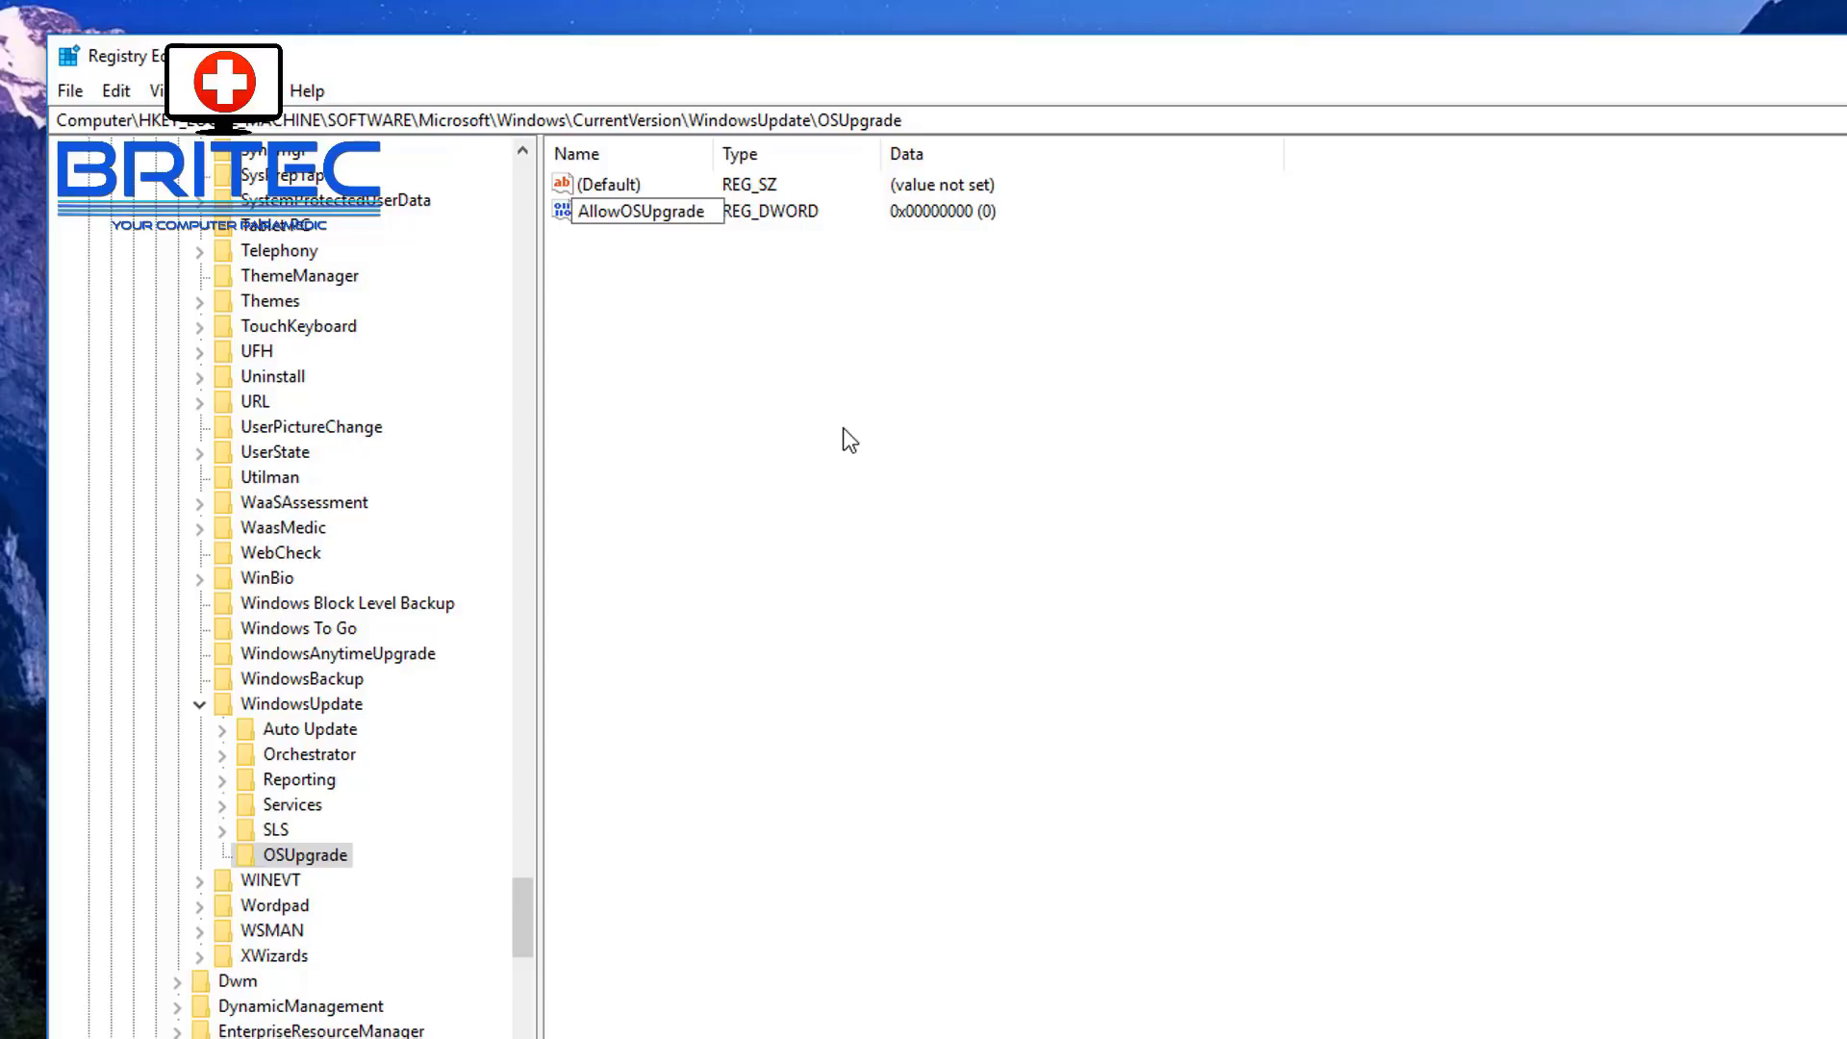
pyautogui.press('Return')
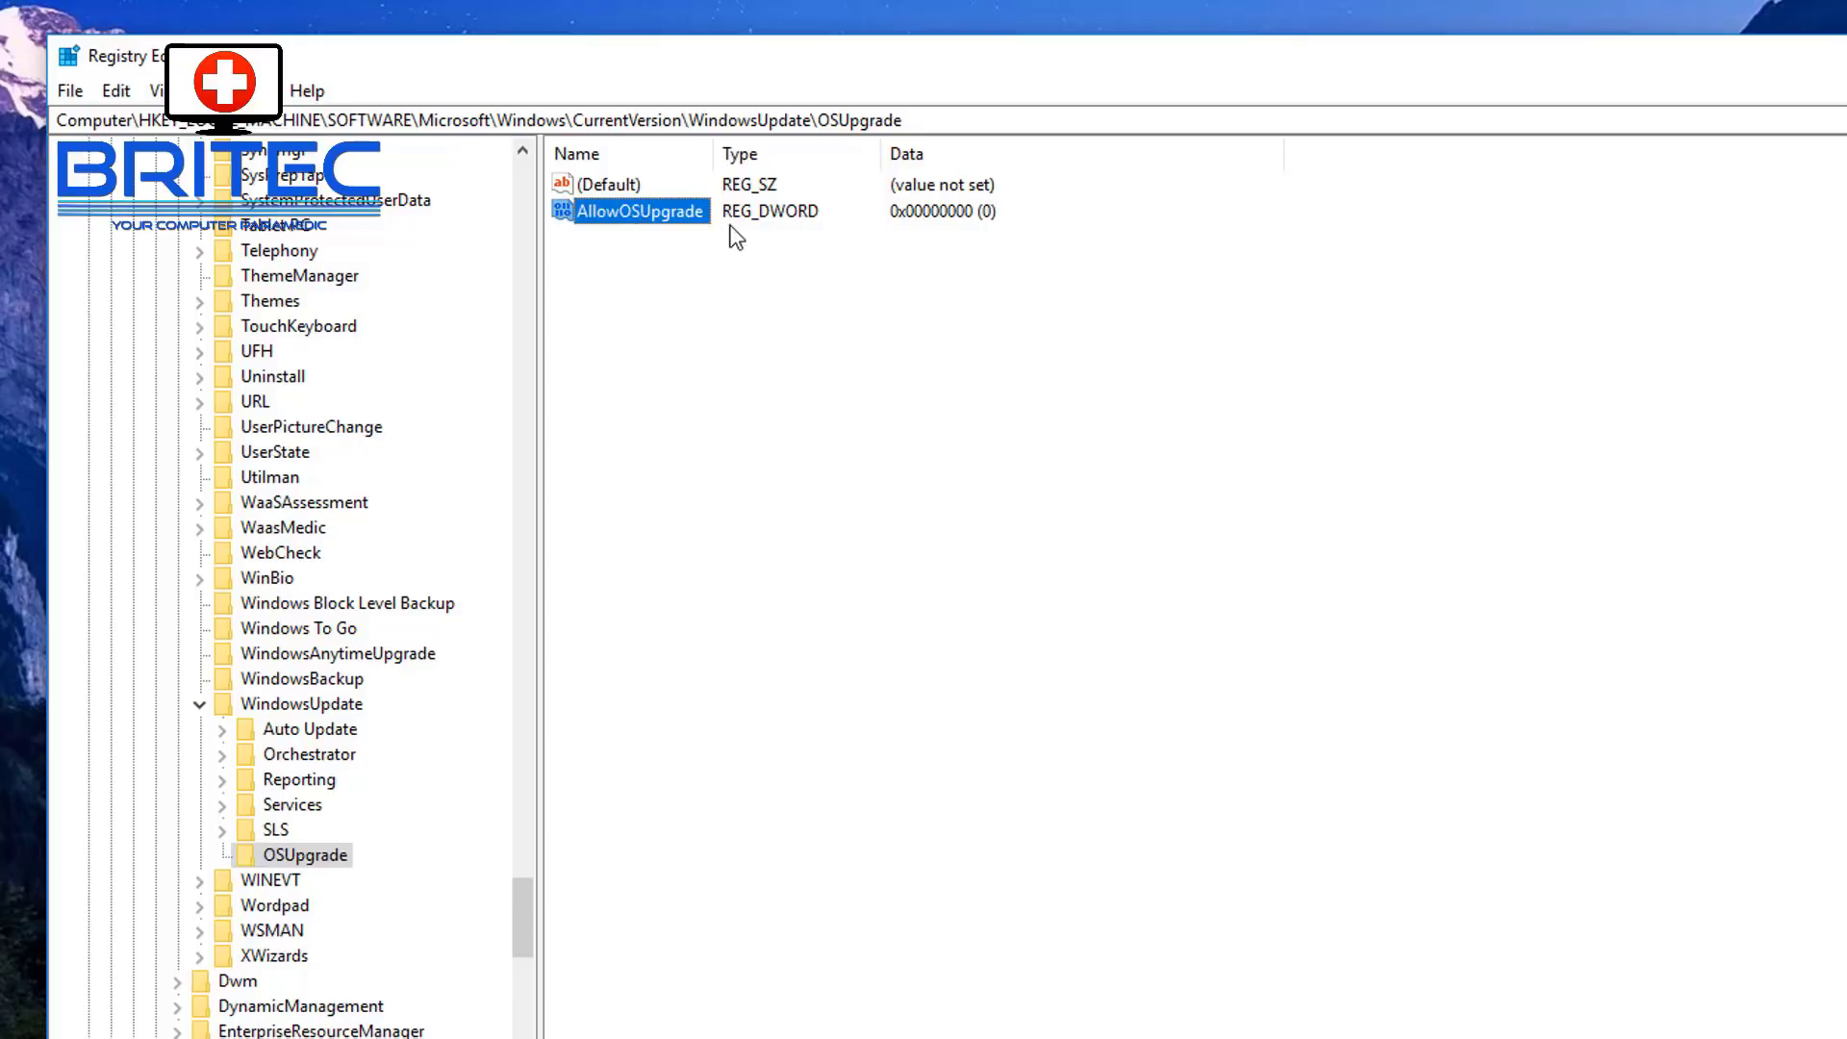
# - Set the value data of the AllowOSUpgrade DWORD to 1
pyautogui.doubleClick(640, 211)
pyautogui.moveTo(372, 184); pyautogui.dragTo(826, 304)
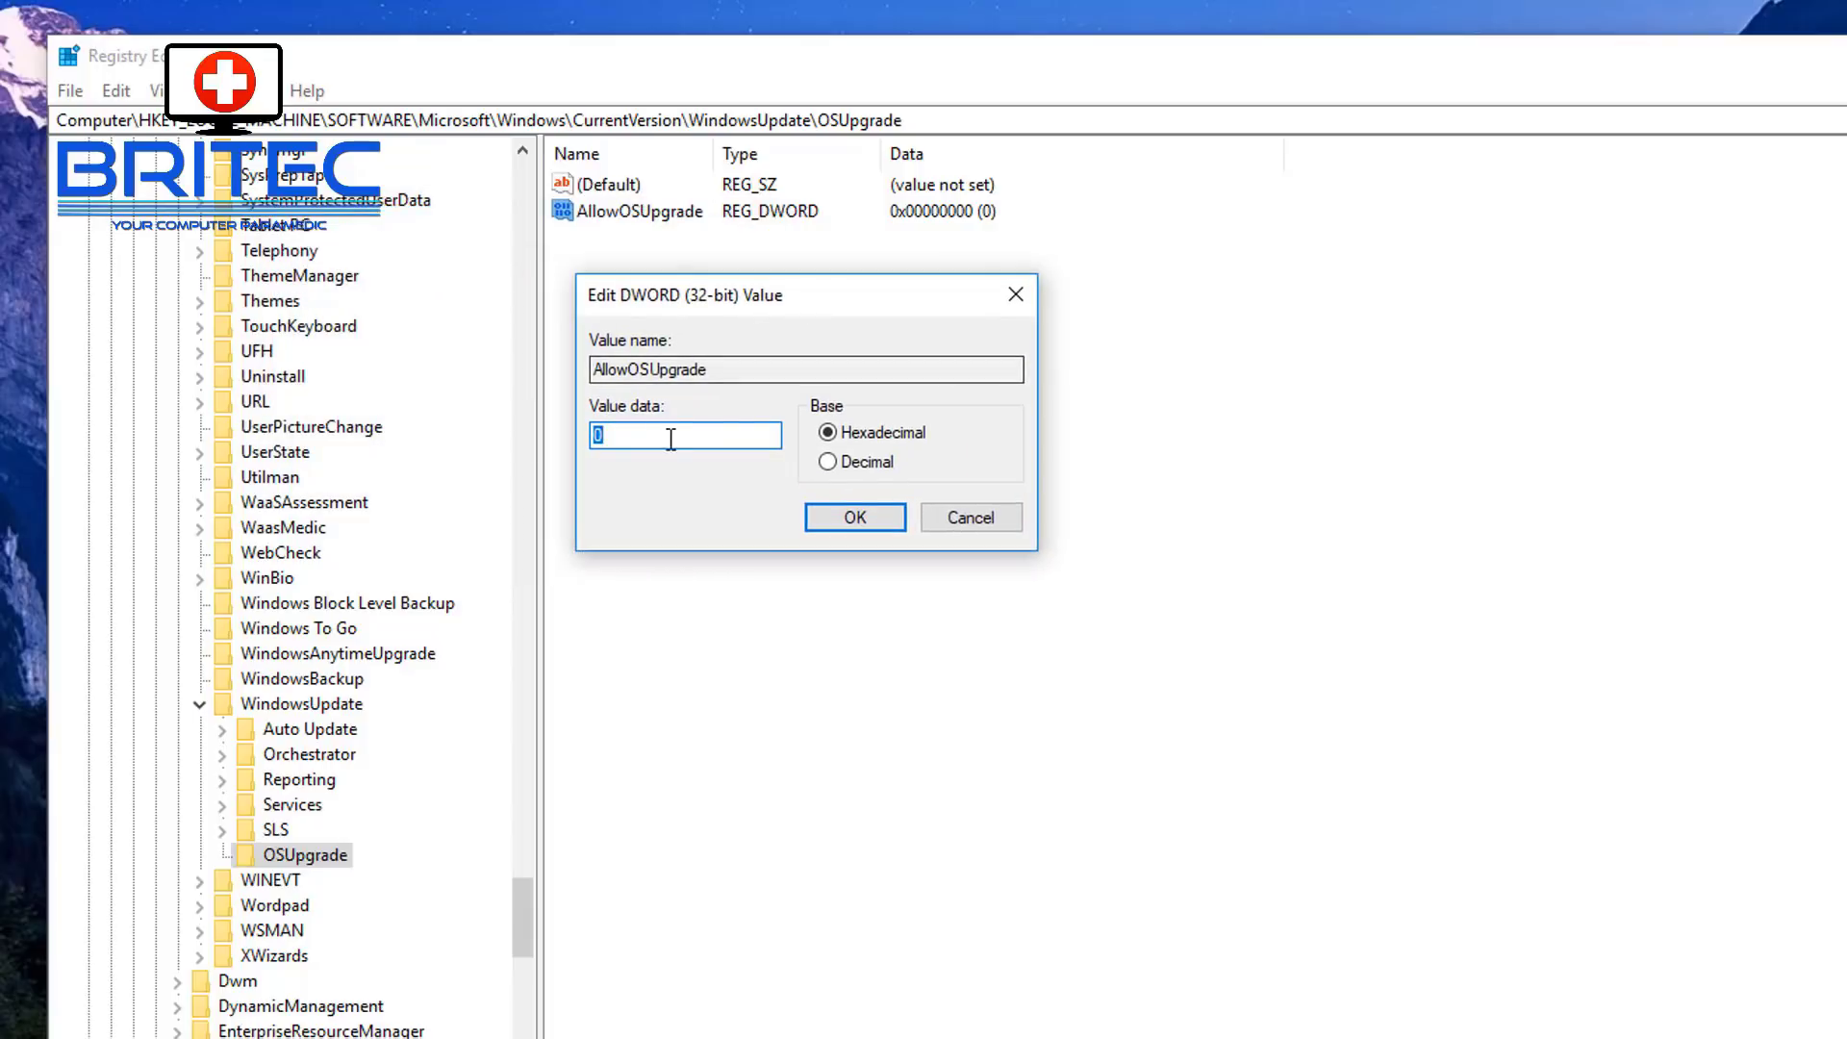
pyautogui.write('1')
pyautogui.click(856, 517)
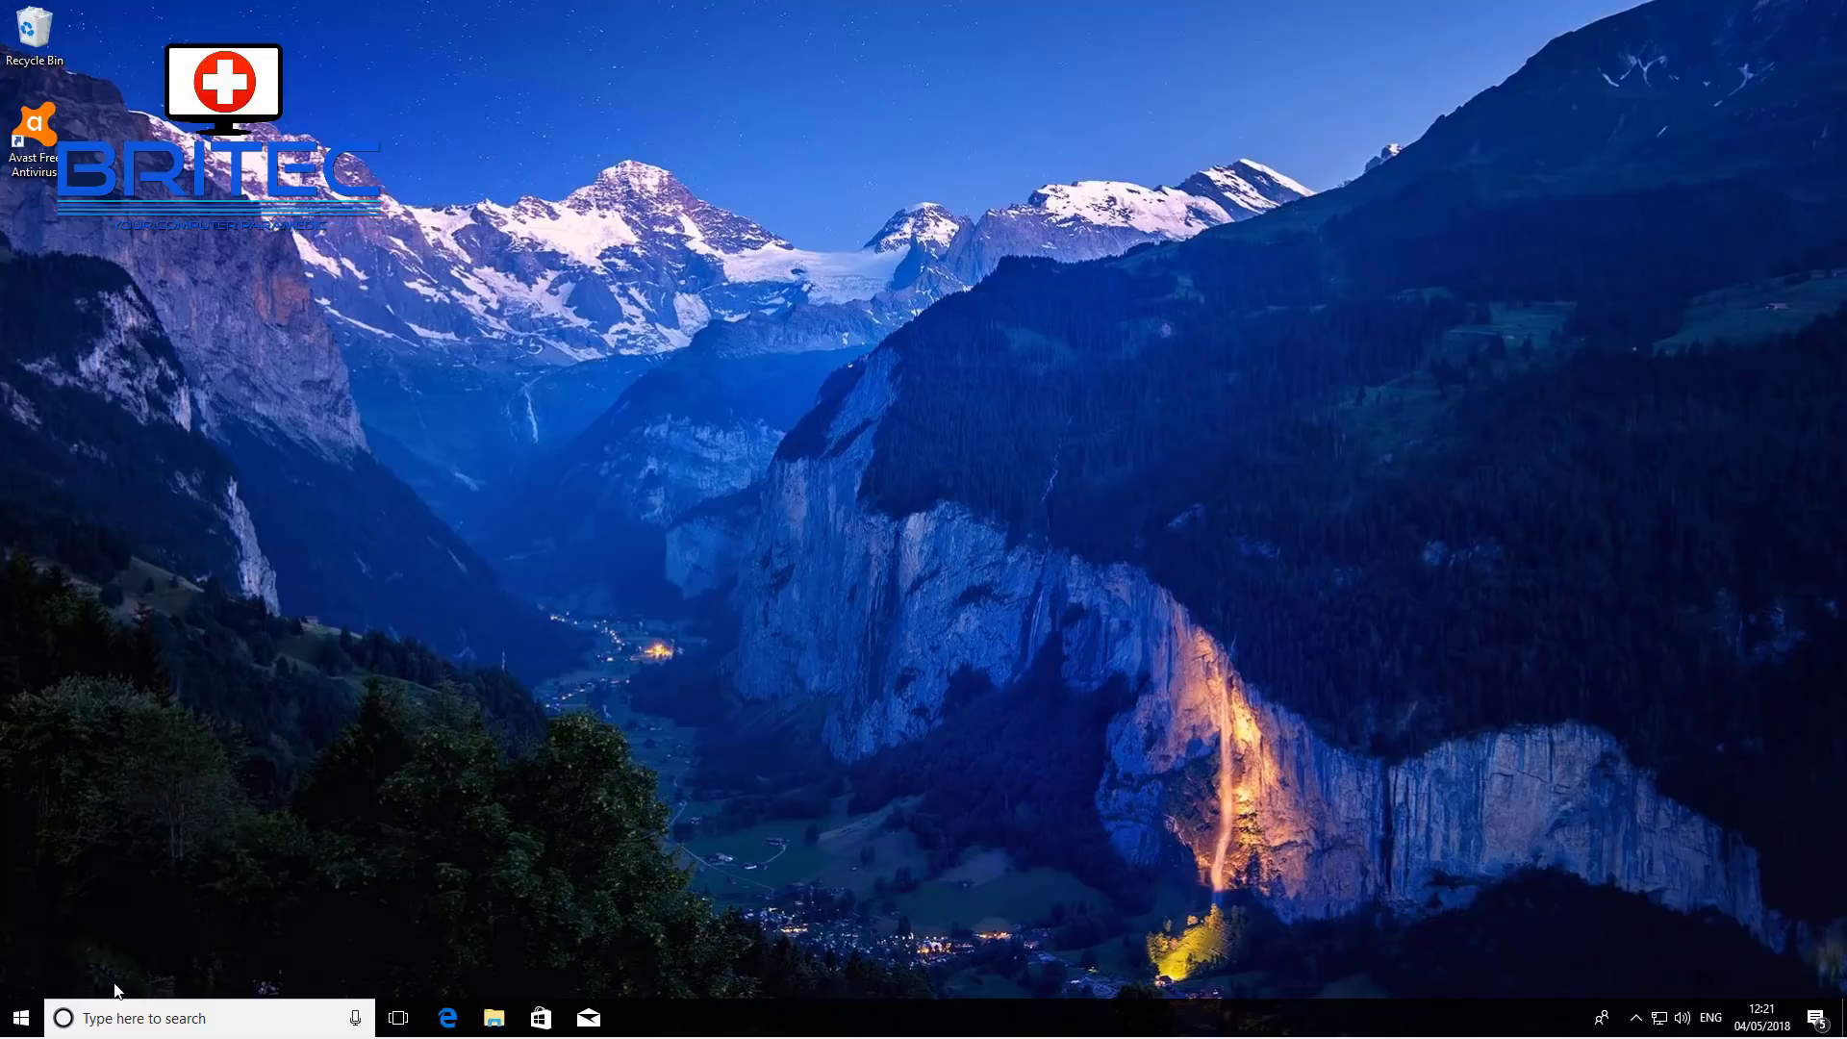
# - Search Windows for cmd and open Command Prompt as administrator
pyautogui.rightClick(21, 1018)
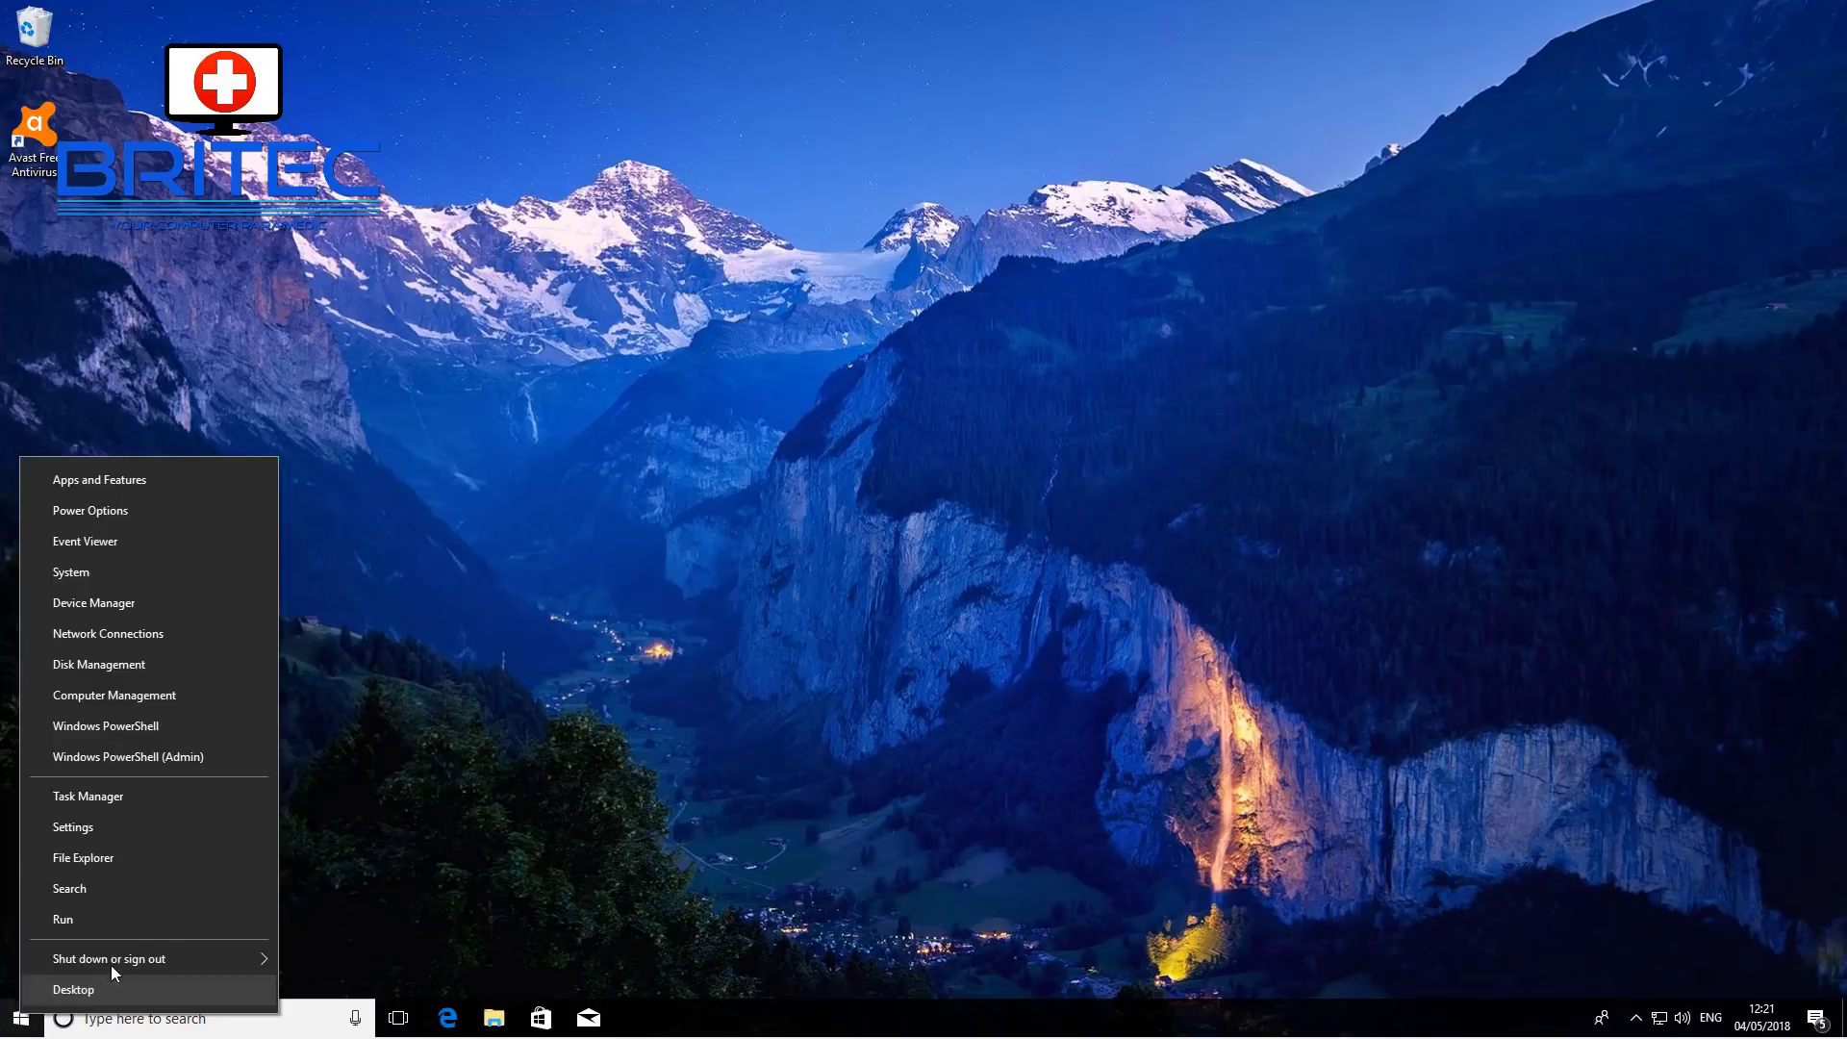
pyautogui.click(570, 763)
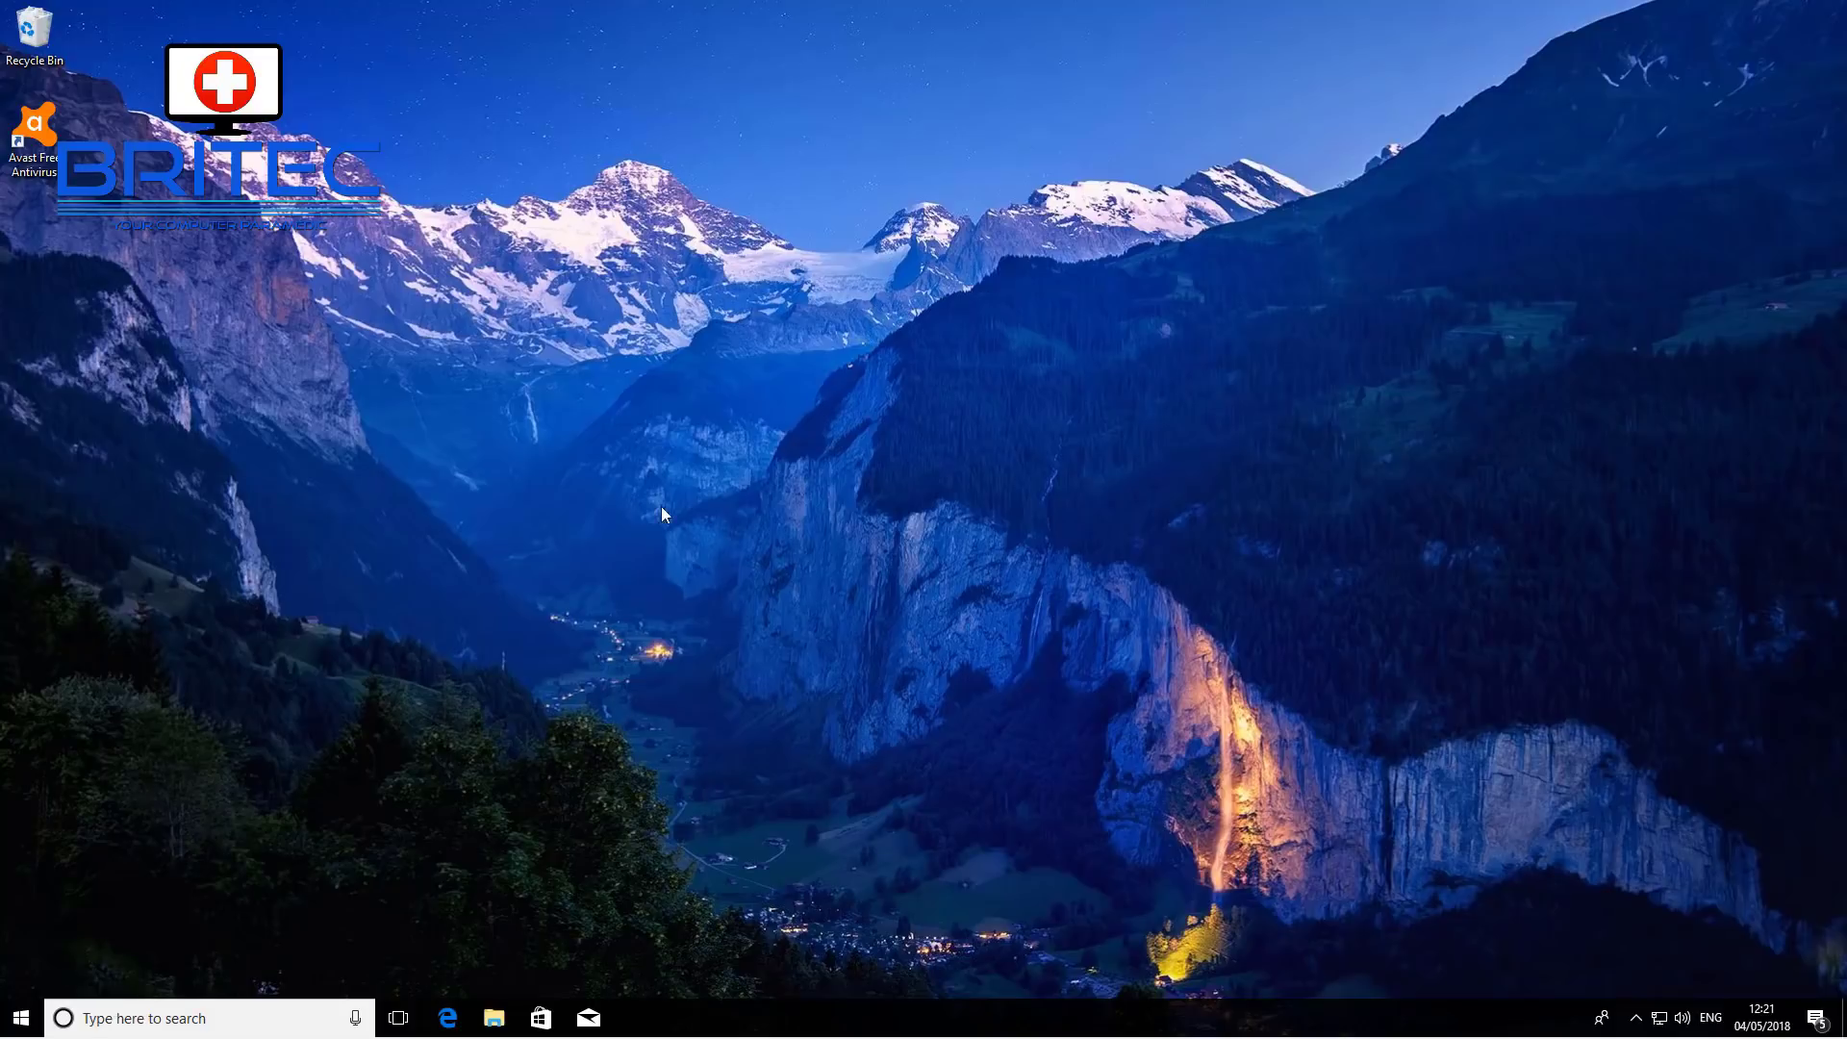
pyautogui.click(139, 1000)
pyautogui.write('cmd')
pyautogui.rightClick(152, 492)
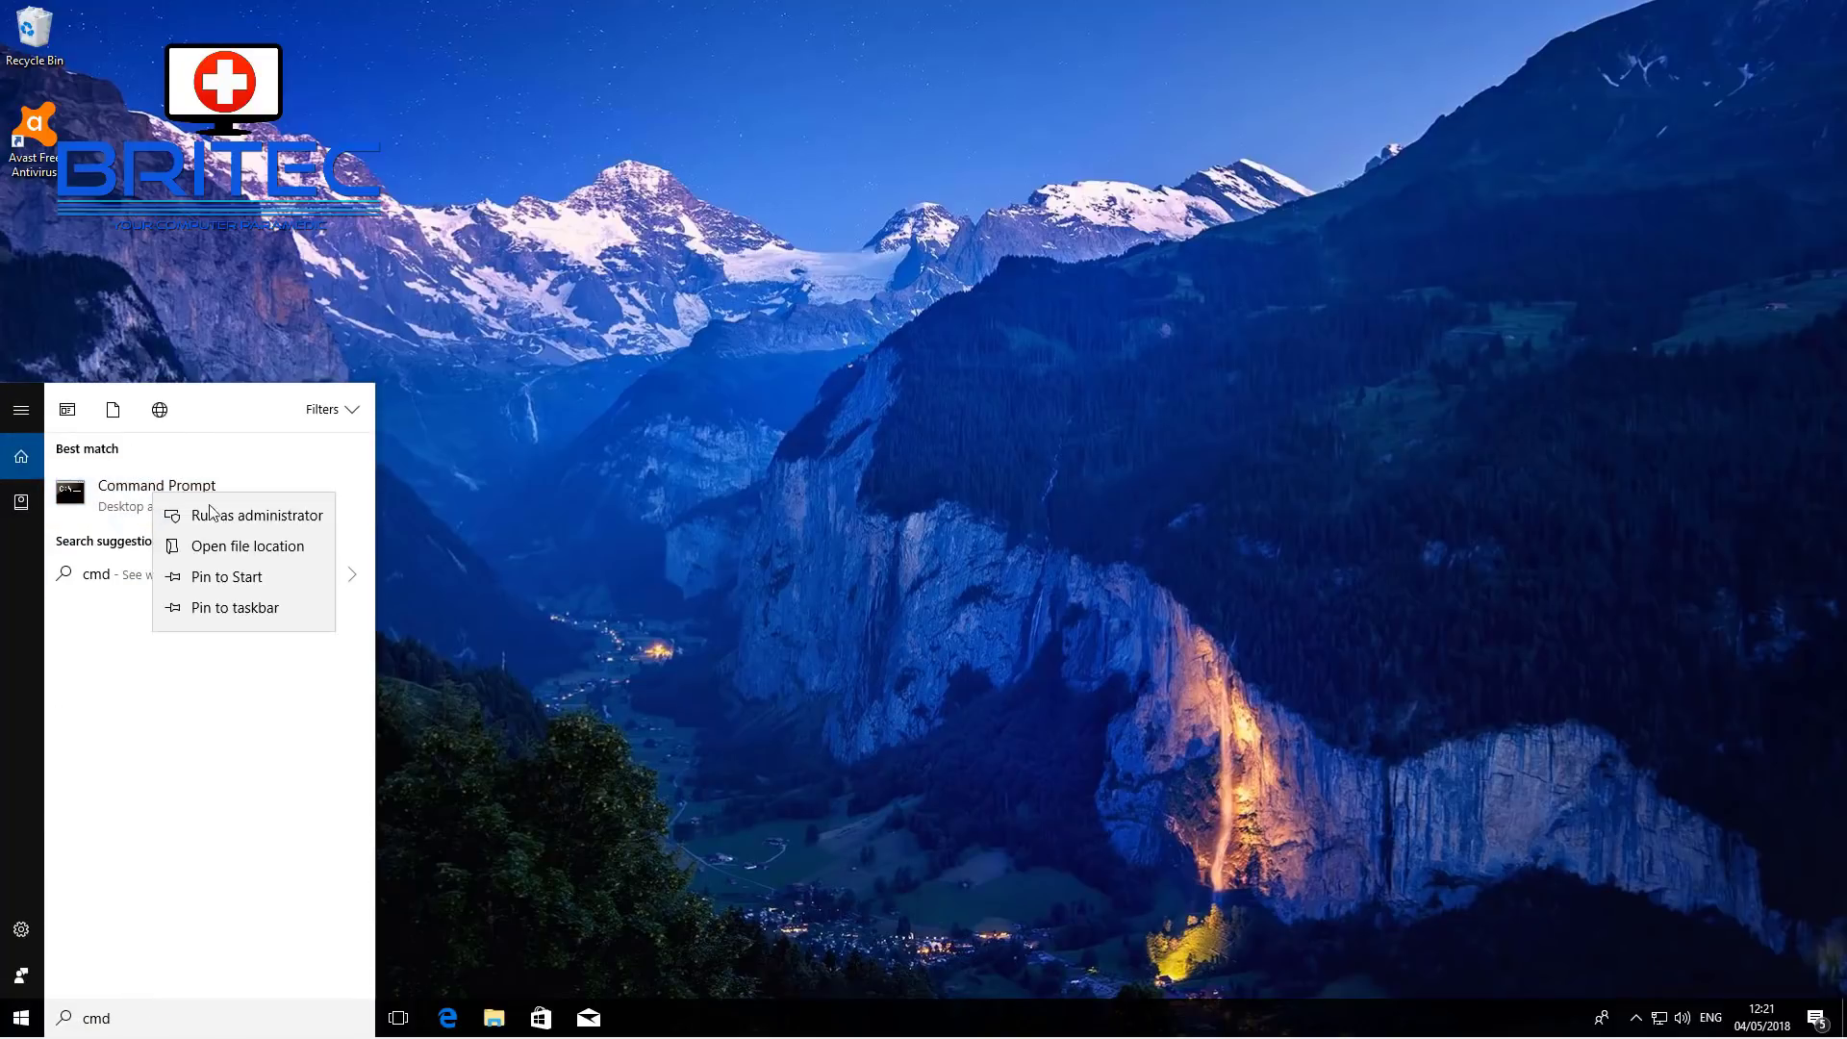
pyautogui.click(241, 511)
pyautogui.moveTo(491, 120); pyautogui.dragTo(777, 207)
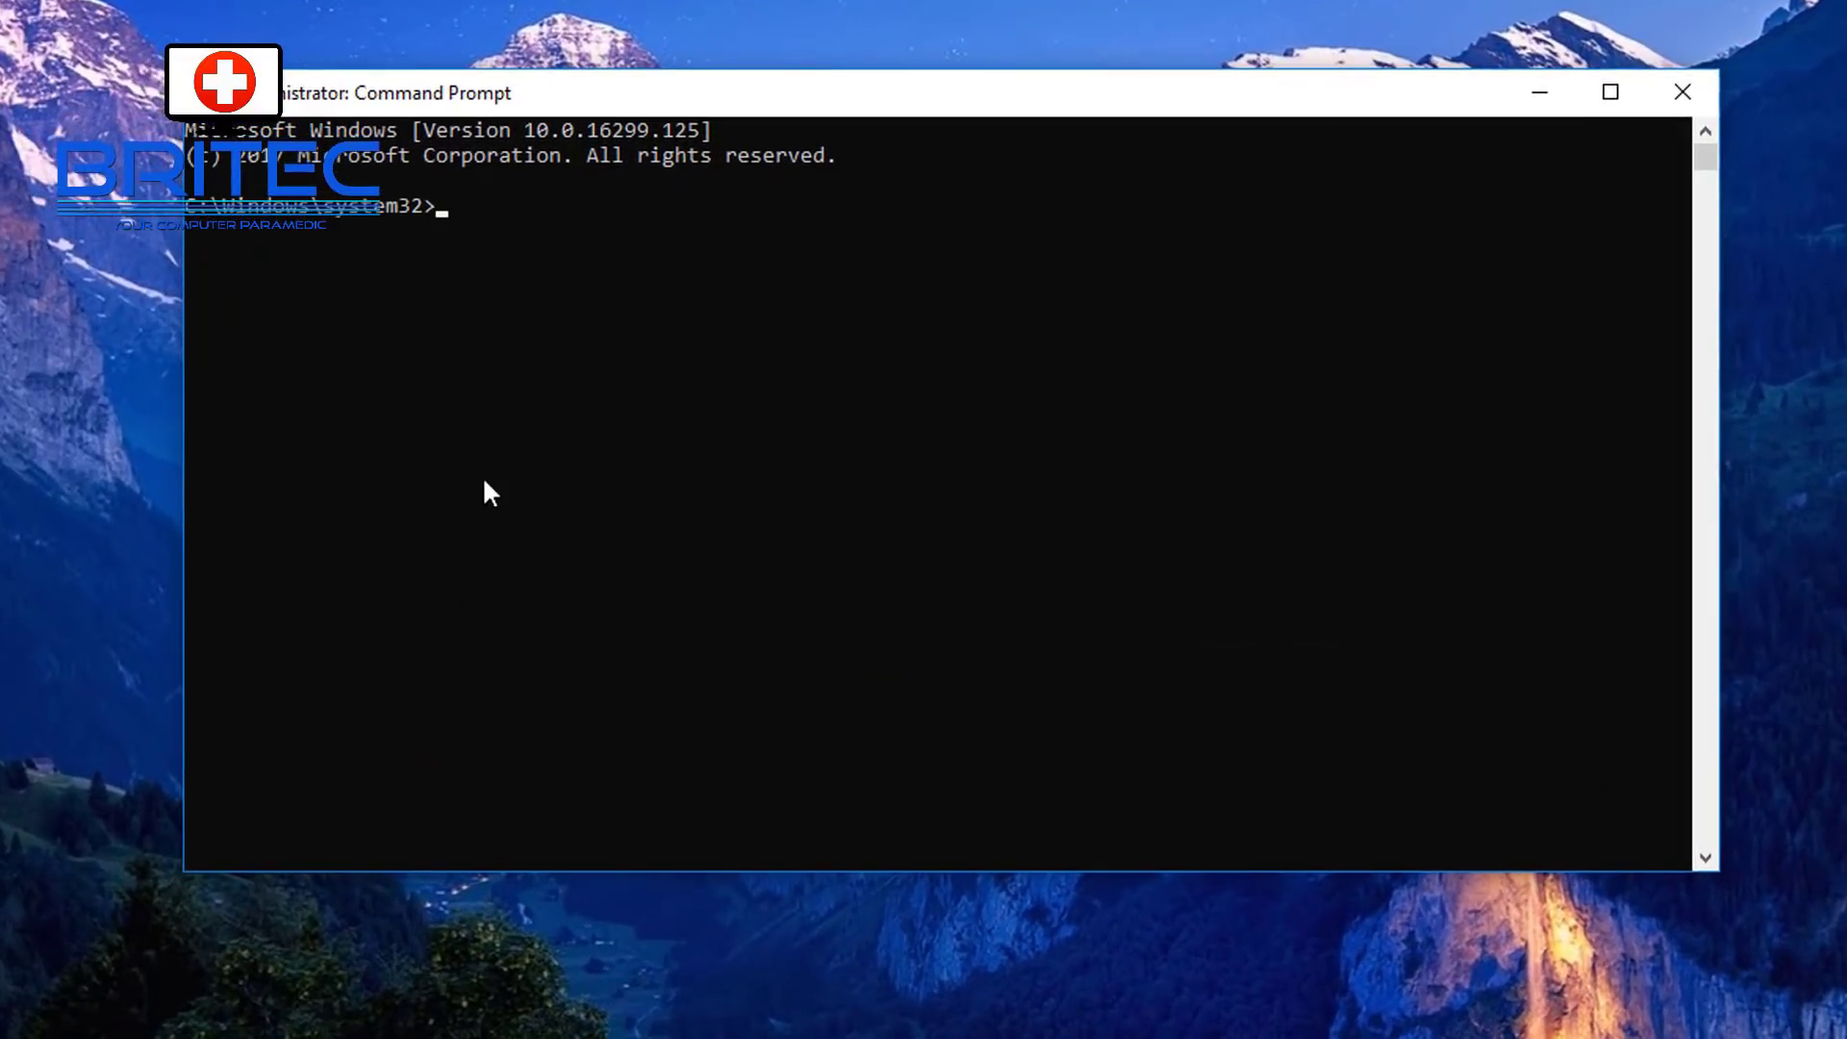
# - Run a system file check with the command sfc /scannow
pyautogui.write('sfc /scannow')
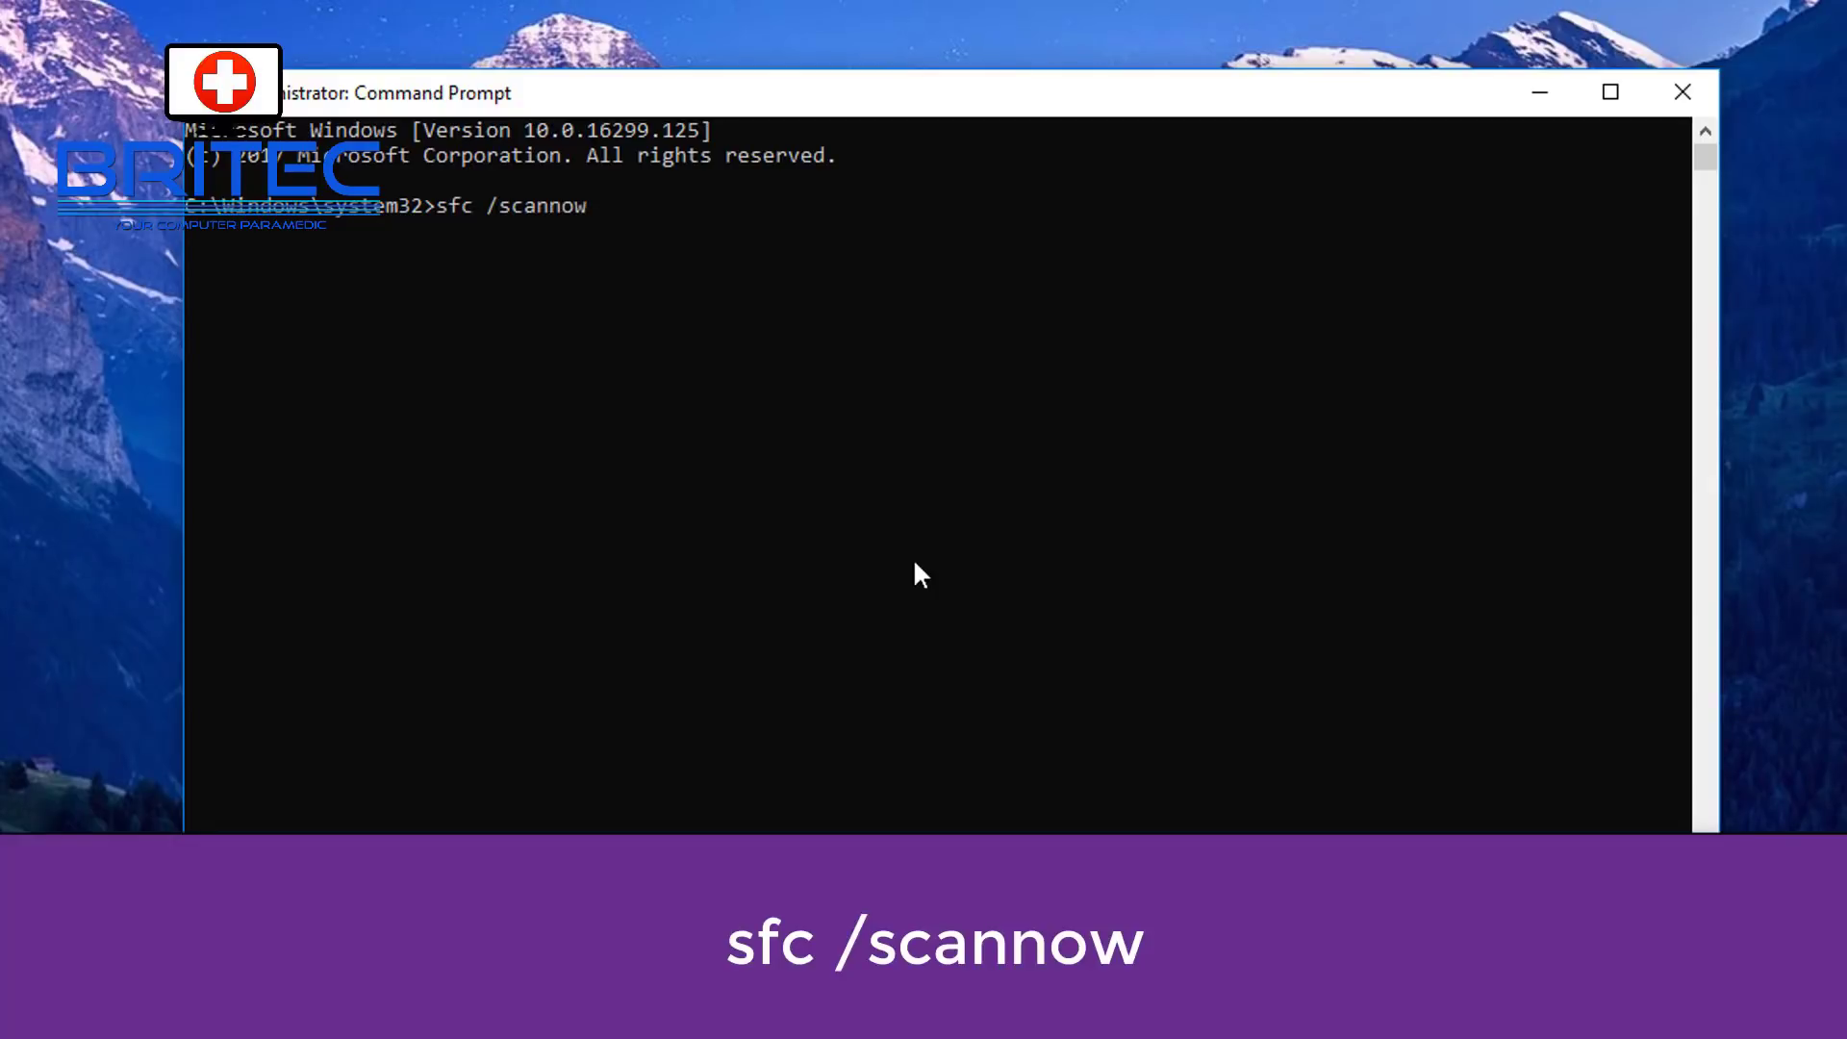
pyautogui.press('Return')
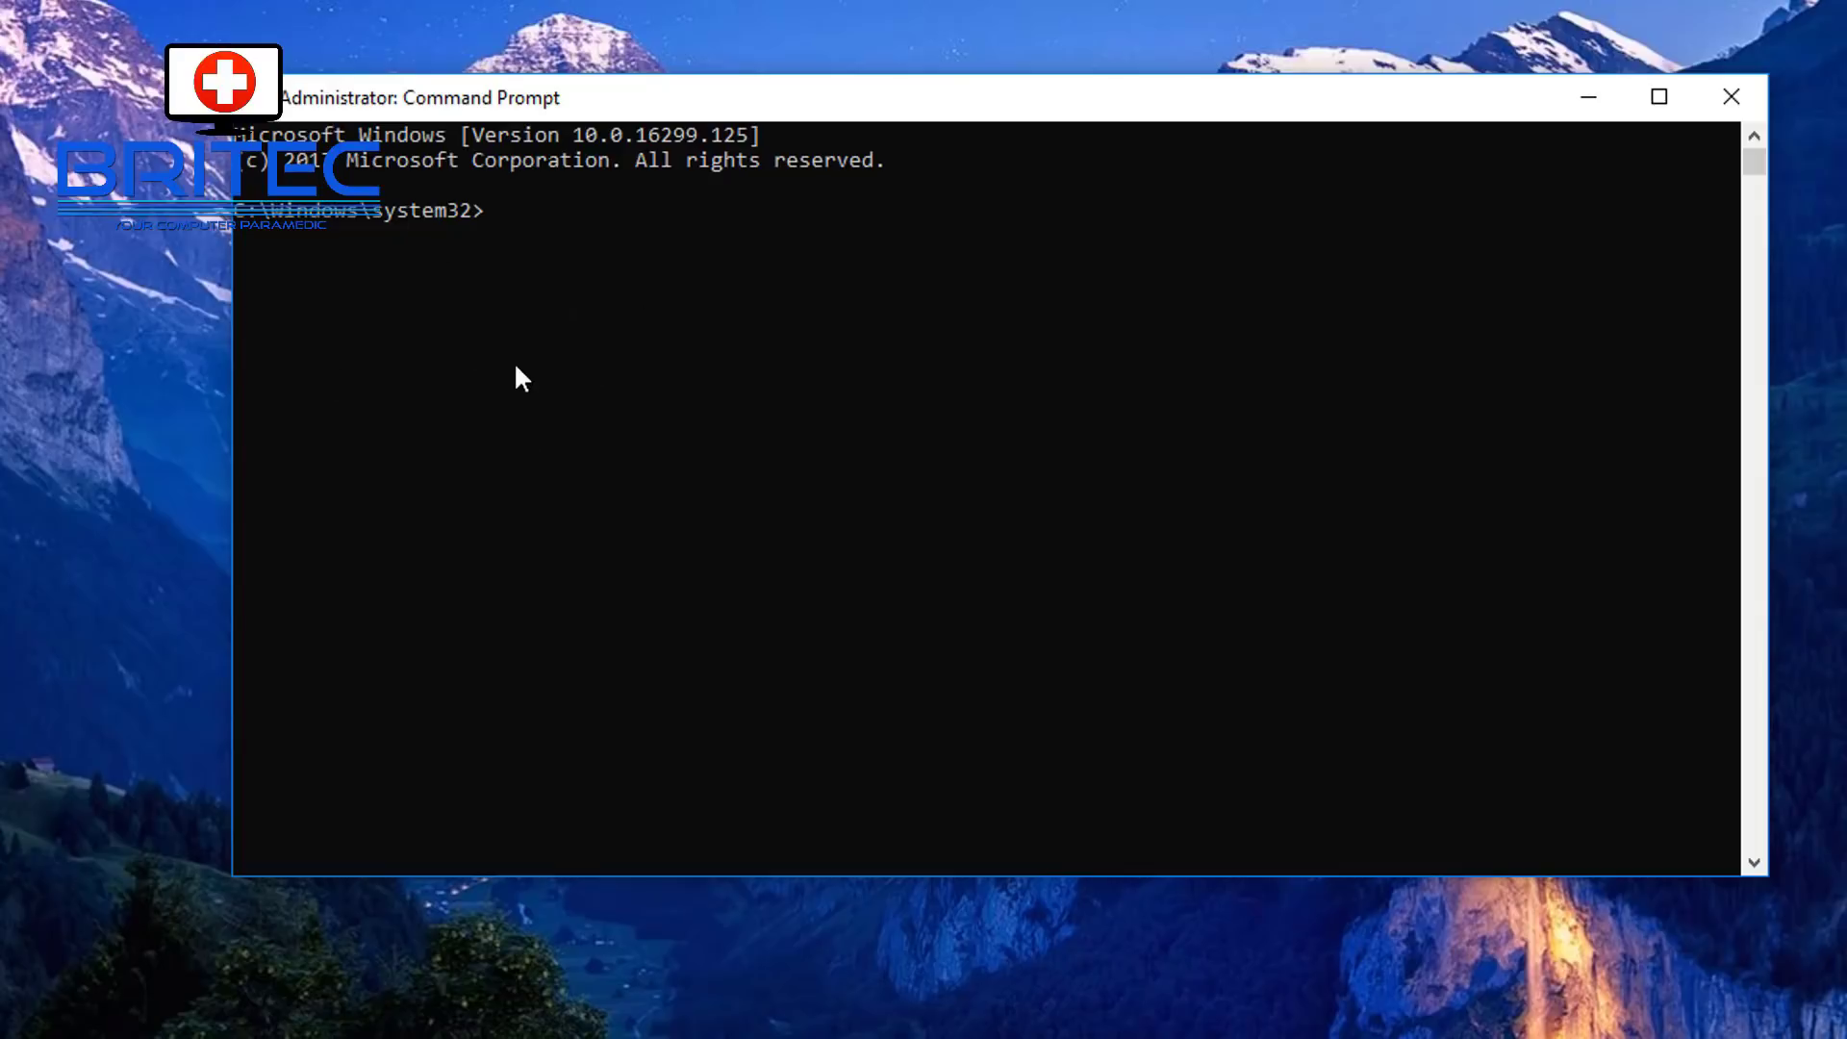
# - Repair the Windows image with Dism /Online /Cleanup-Image /RestoreHealth and close the Command Prompt window
pyautogui.write('Dism /Online /Cleanup-Image /RestoreHealth')
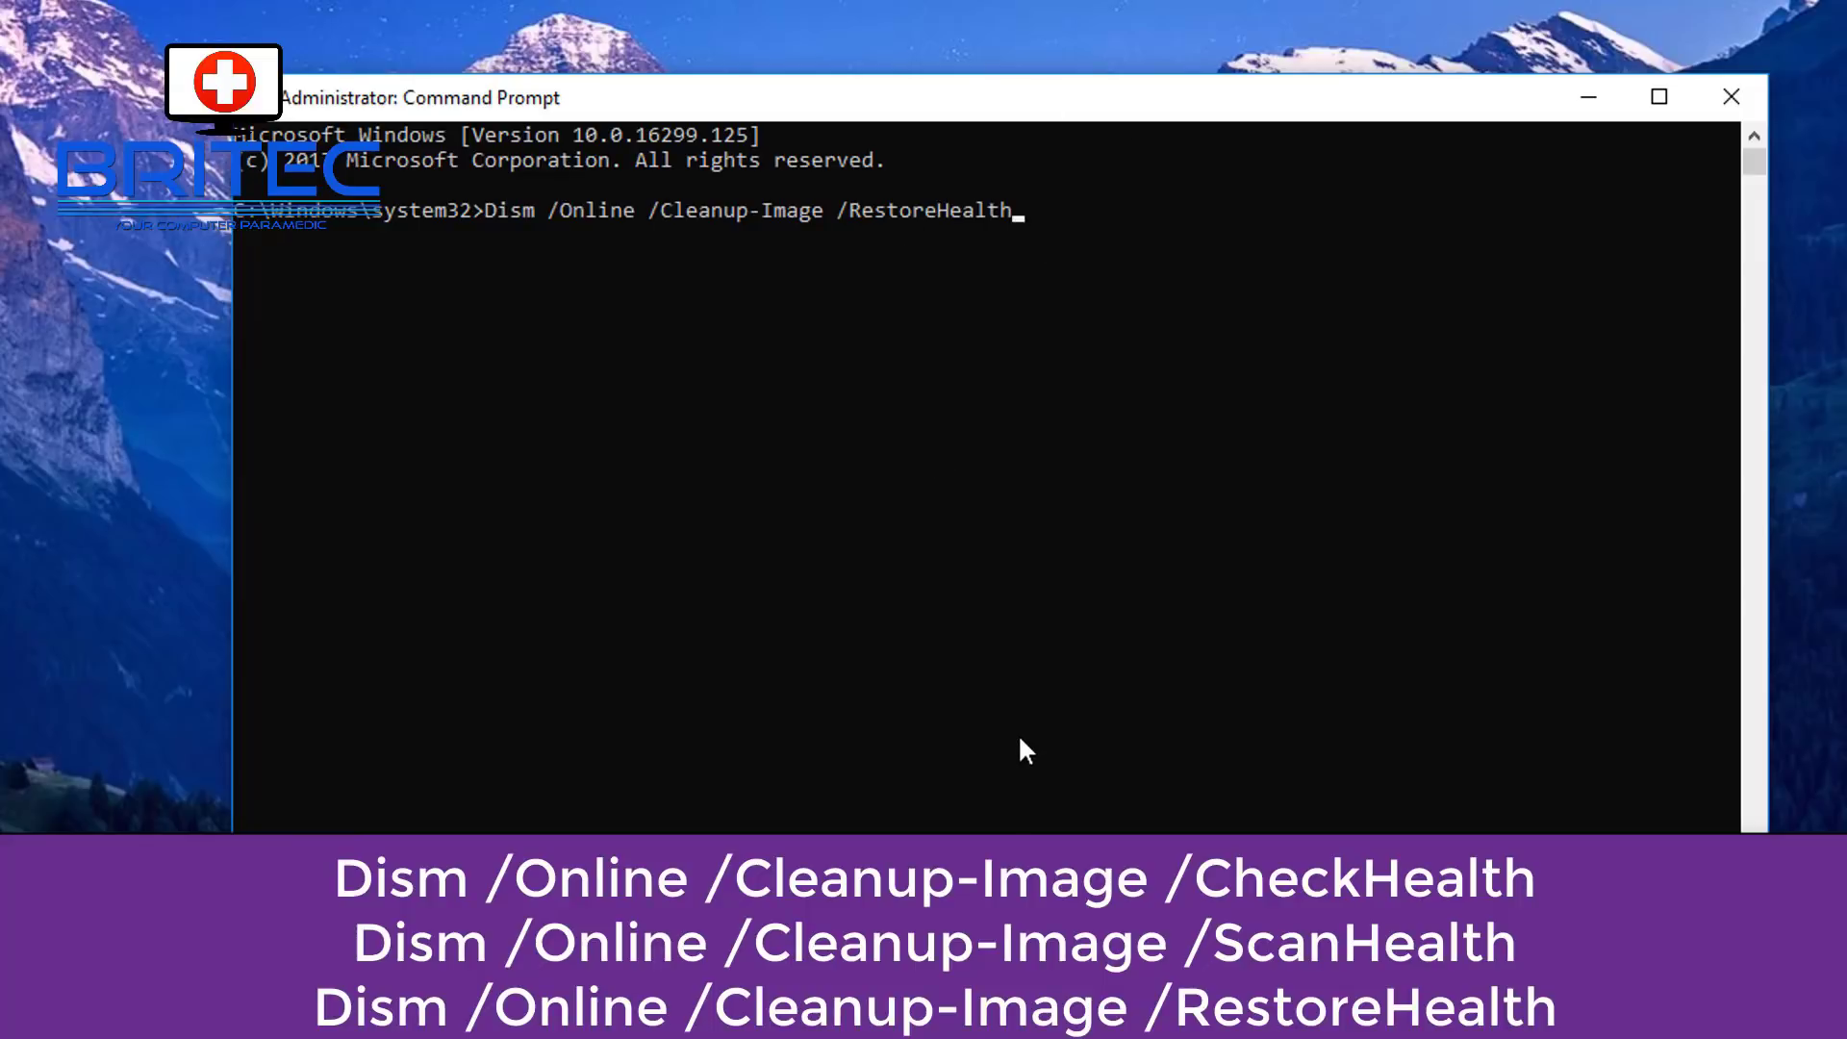
pyautogui.press('Return')
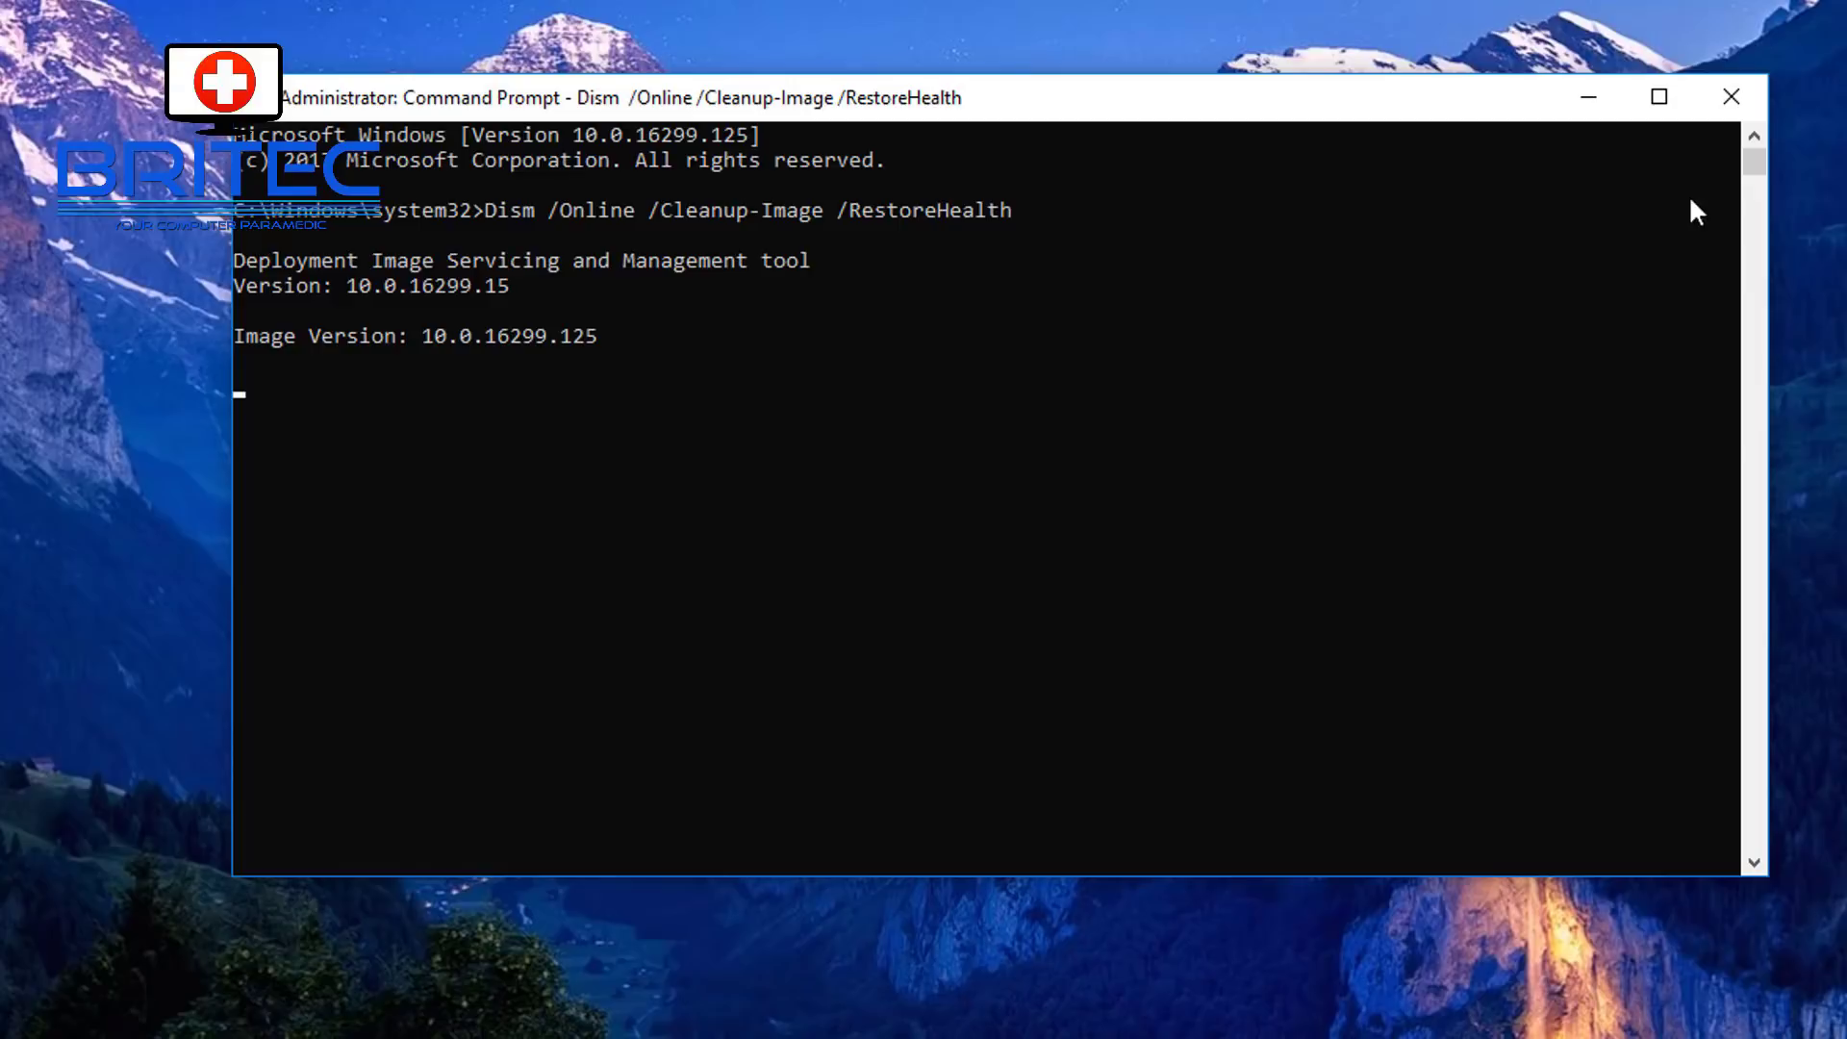
pyautogui.click(1747, 93)
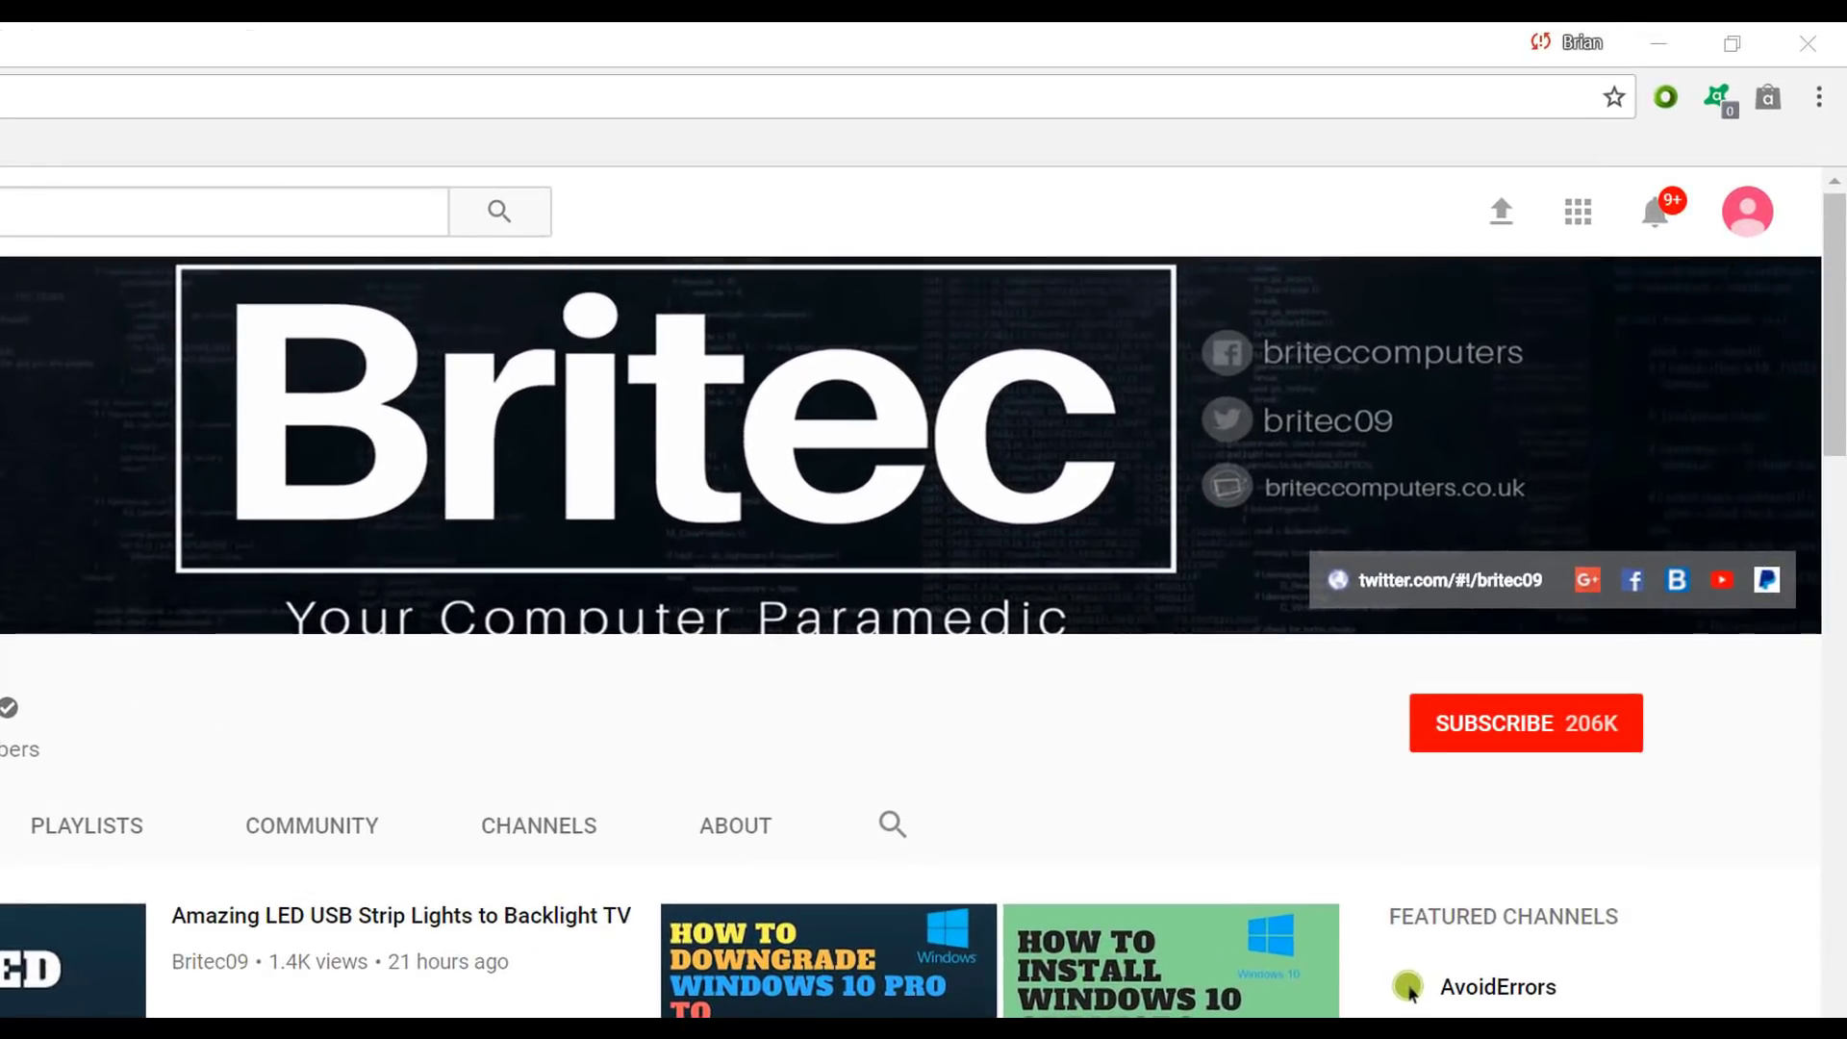
# - Subscribe to the Britec channel on YouTube in the web browser
pyautogui.click(1551, 746)
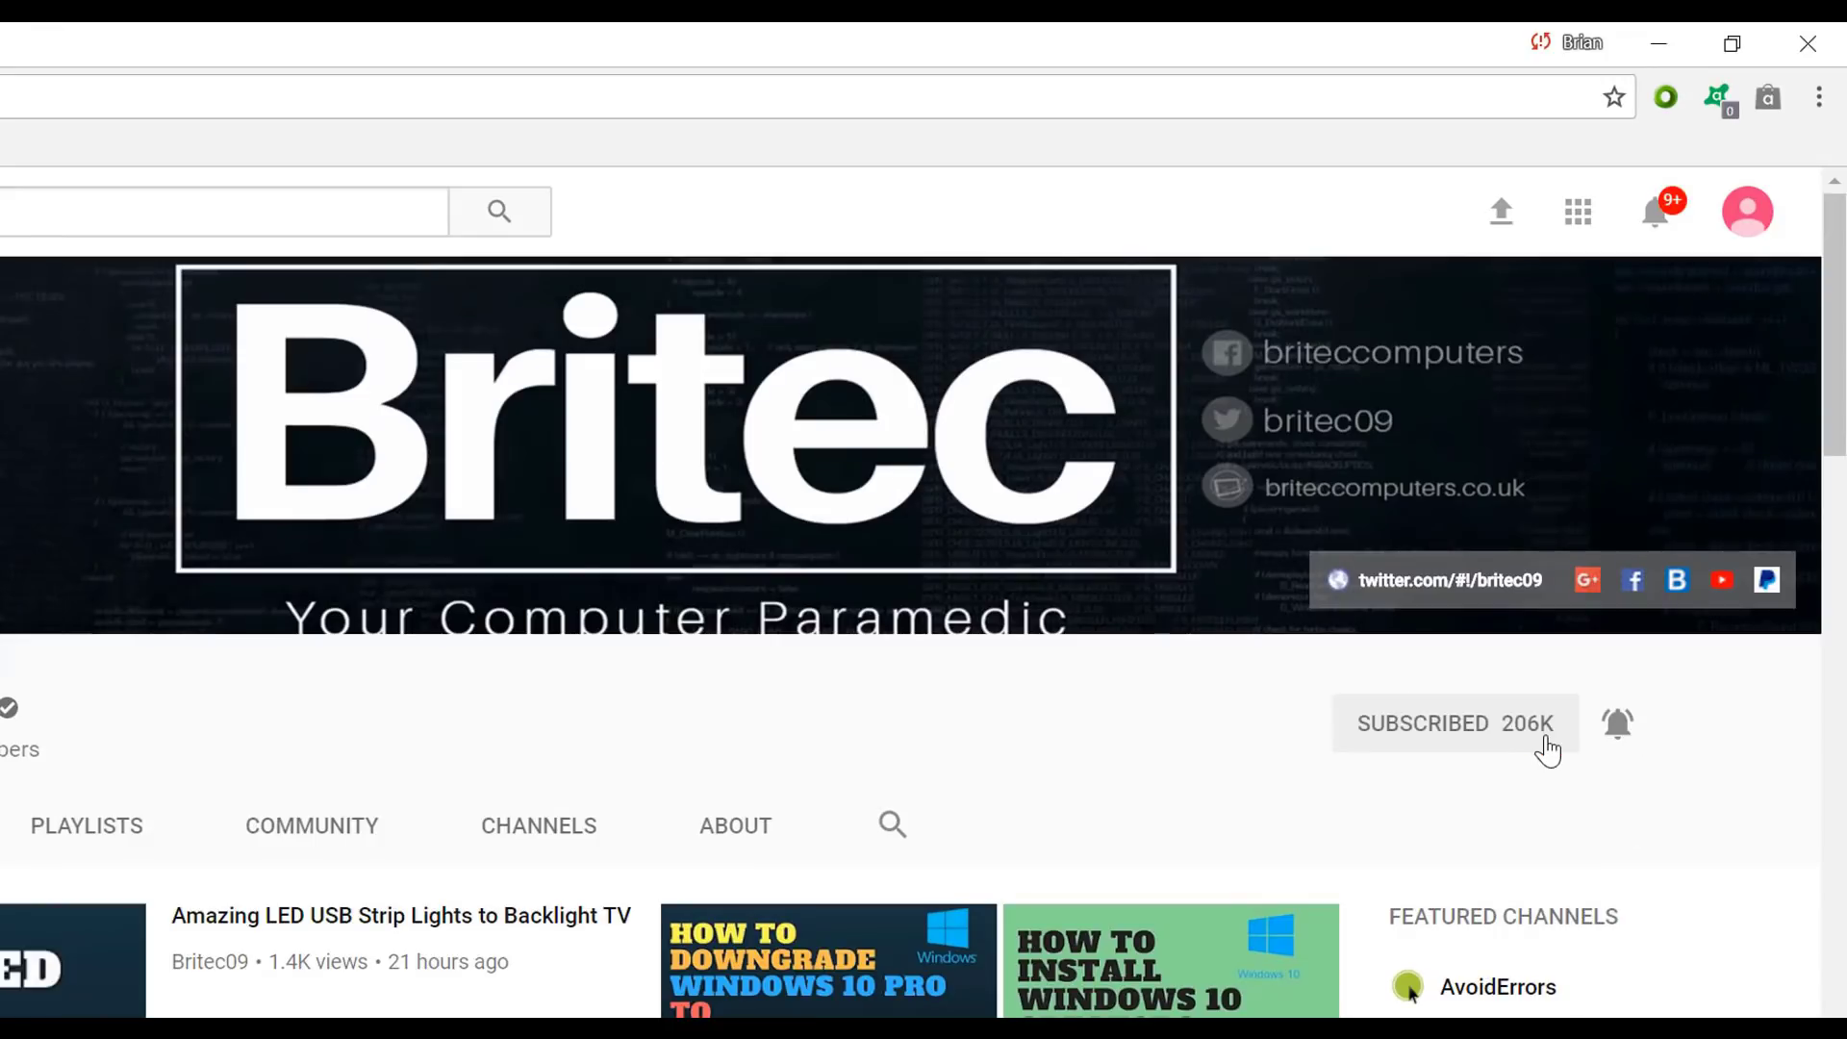